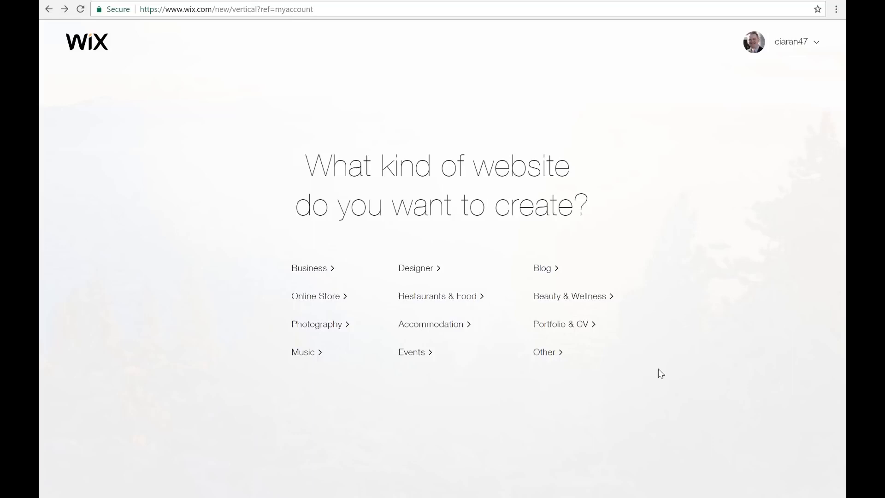
- Choose Other as the kind of website to create and browse the full gallery of website templates
{"action": "left_click", "coordinate": [547, 357]}
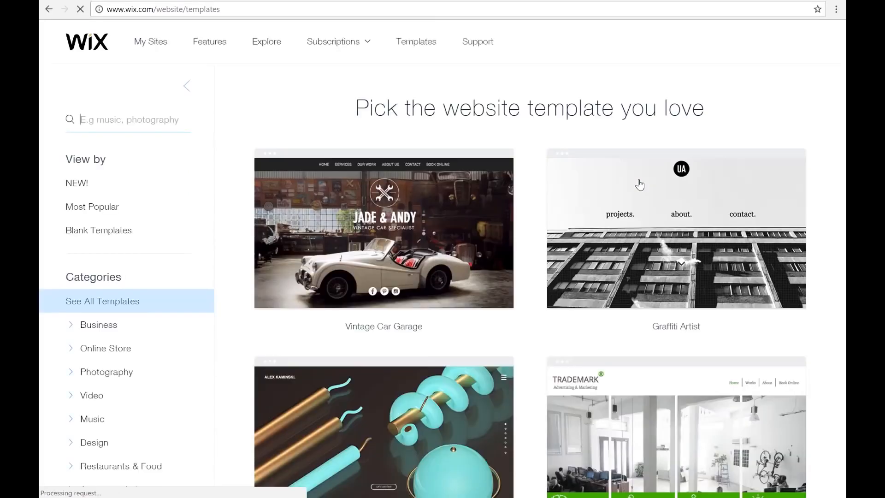
{"action": "scroll", "coordinate": [542, 165], "scroll_direction": "down", "scroll_amount": 3}
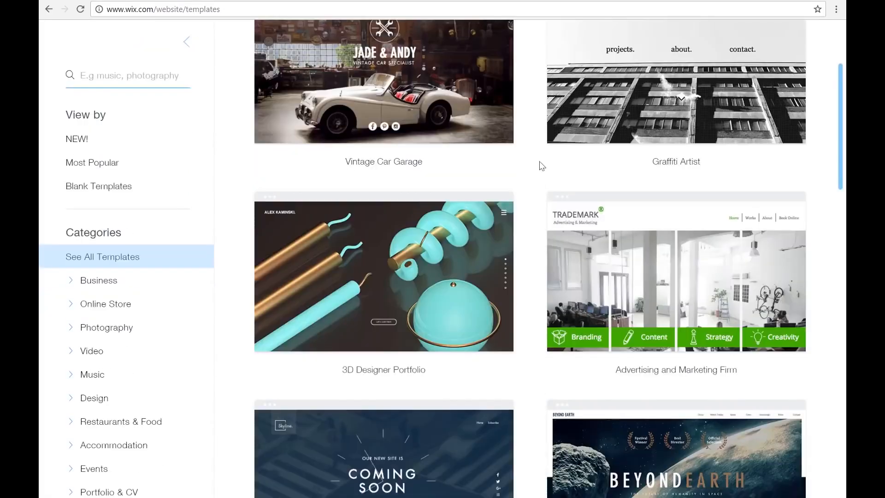
{"action": "scroll", "coordinate": [526, 172], "scroll_direction": "down", "scroll_amount": 10}
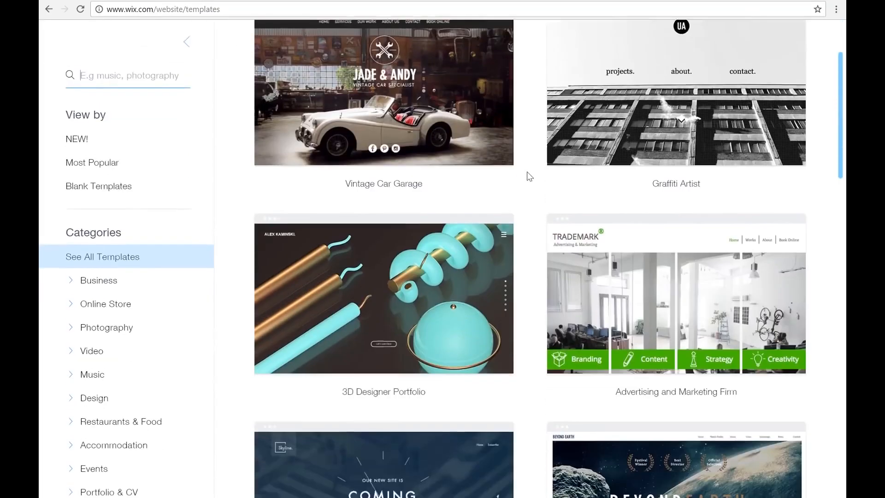
{"action": "scroll", "coordinate": [527, 172], "scroll_direction": "down", "scroll_amount": 9}
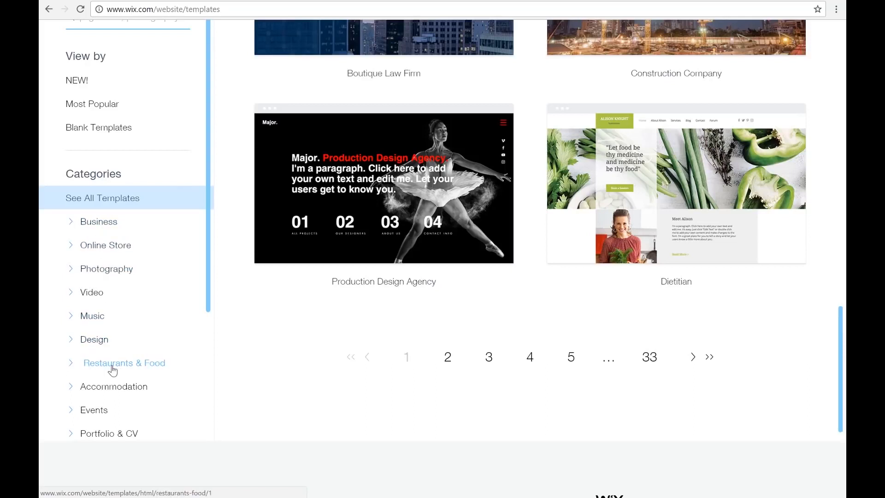
{"action": "mouse_move", "coordinate": [374, 233]}
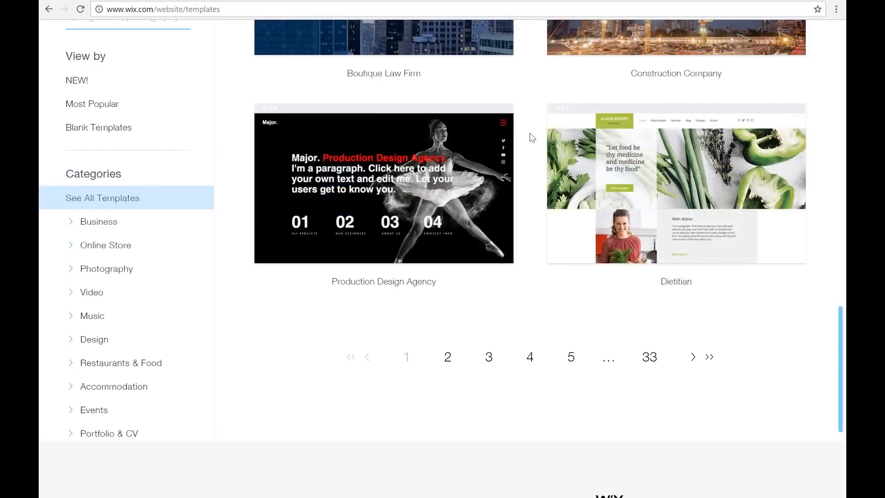
{"action": "scroll", "coordinate": [530, 139], "scroll_direction": "up", "scroll_amount": 20}
- Filter the gallery to blank templates and open the Start from Scratch template for editing
{"action": "left_click", "coordinate": [91, 188]}
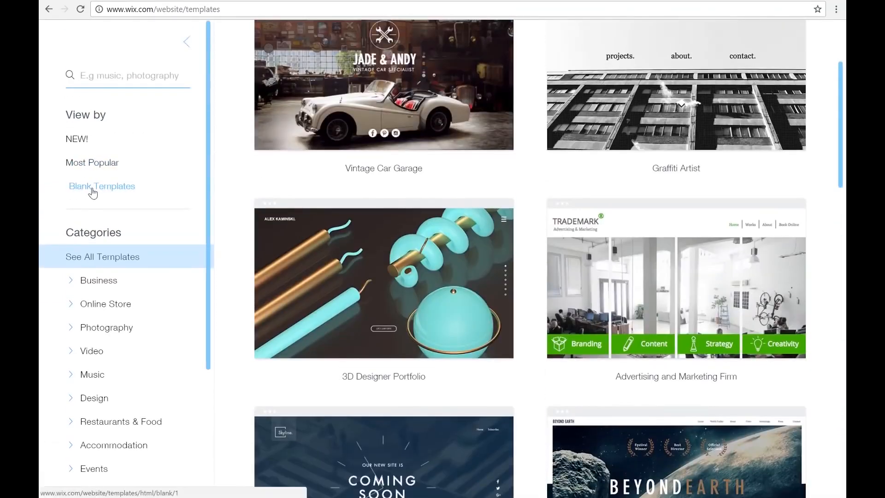
{"action": "mouse_move", "coordinate": [395, 81]}
{"action": "scroll", "coordinate": [395, 81], "scroll_direction": "up", "scroll_amount": 1}
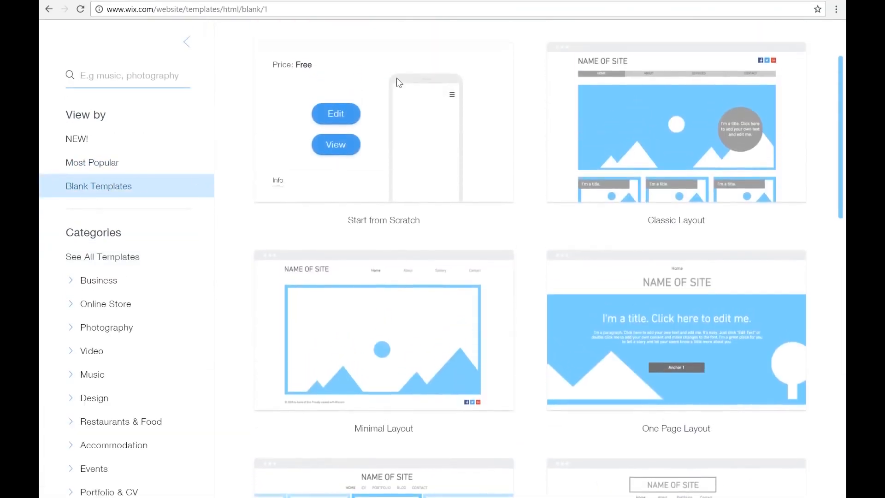
{"action": "left_click", "coordinate": [336, 113]}
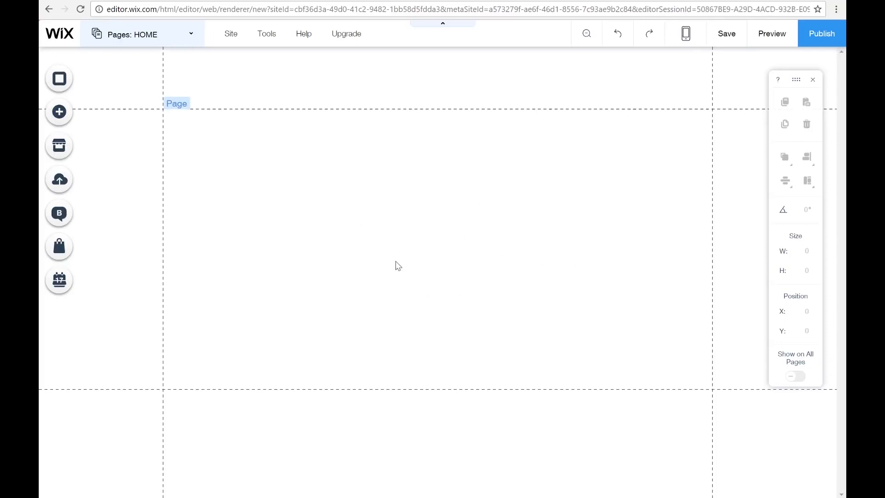
- Look through the elements that can be added to the page and browse the Free Apps category of the App Market
{"action": "left_click", "coordinate": [65, 120]}
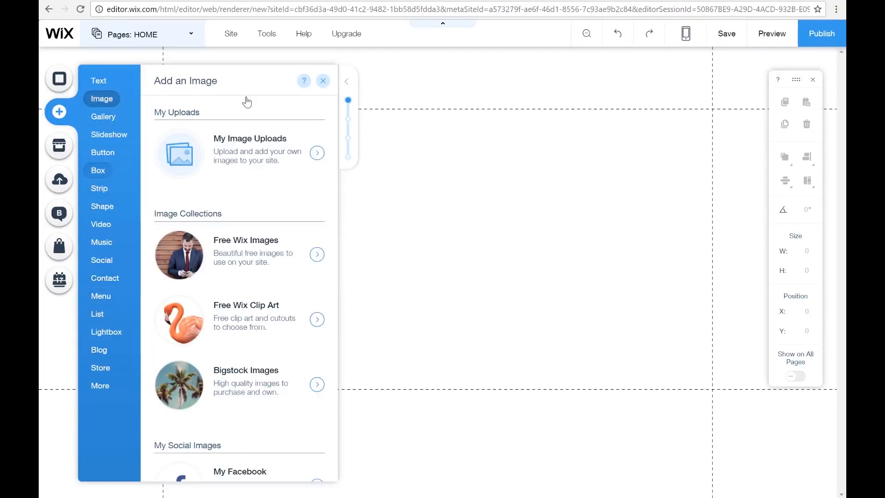
{"action": "left_click", "coordinate": [322, 82]}
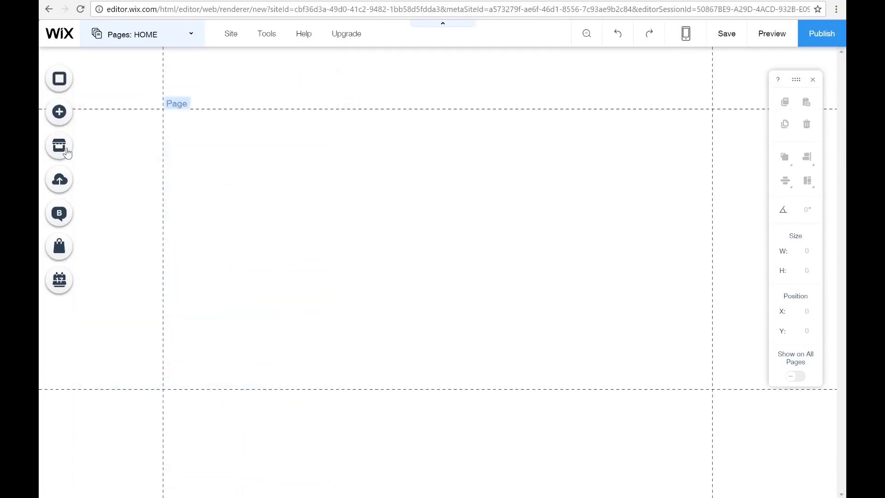
{"action": "left_click", "coordinate": [59, 146]}
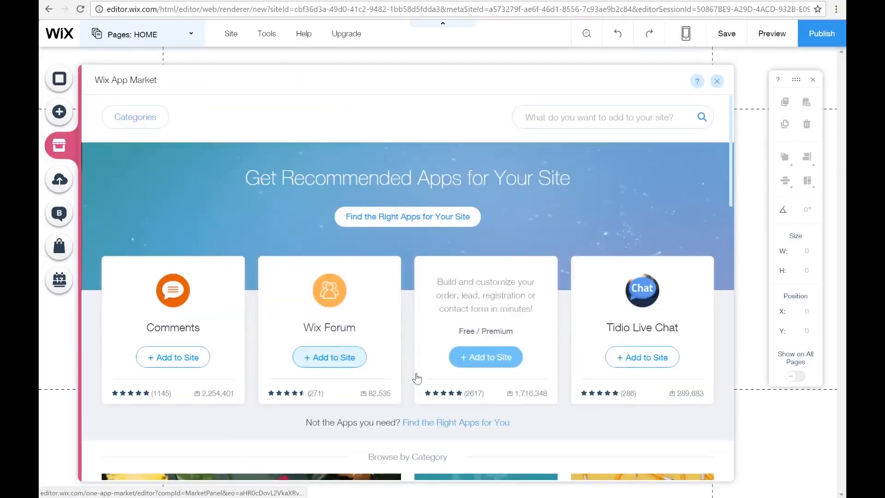
{"action": "scroll", "coordinate": [416, 373], "scroll_direction": "down", "scroll_amount": 8}
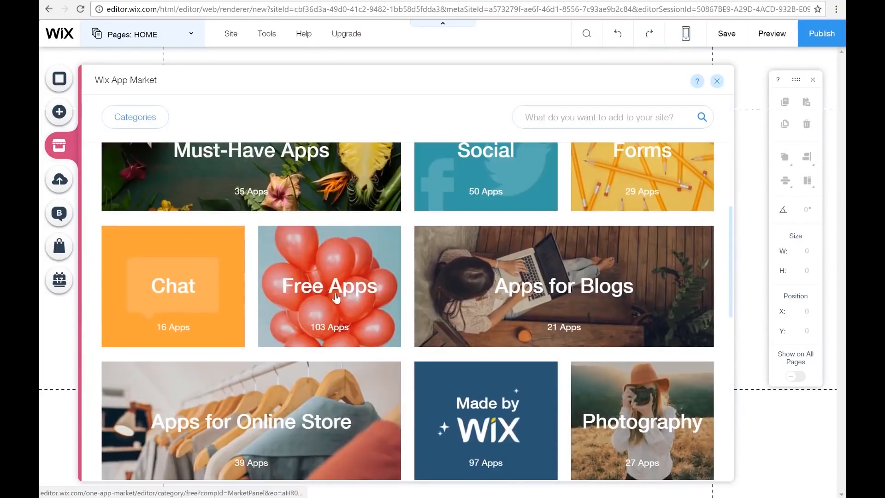
{"action": "left_click", "coordinate": [349, 321]}
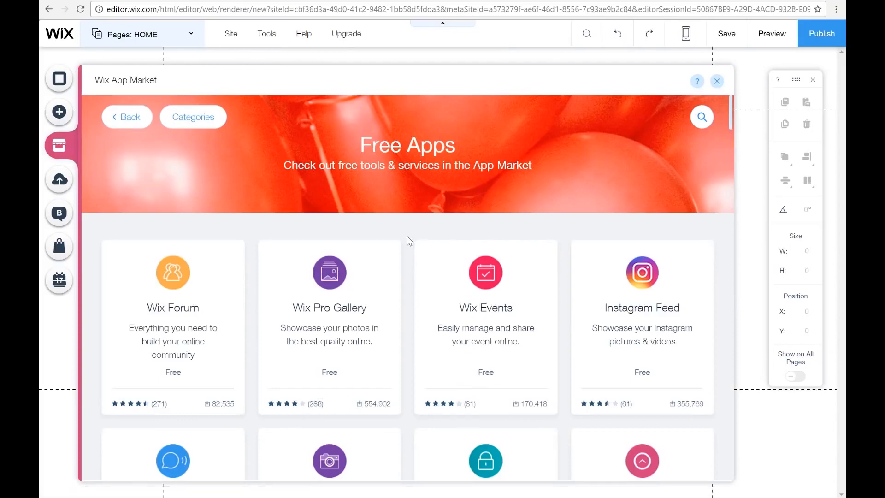
{"action": "scroll", "coordinate": [407, 242], "scroll_direction": "down", "scroll_amount": 5}
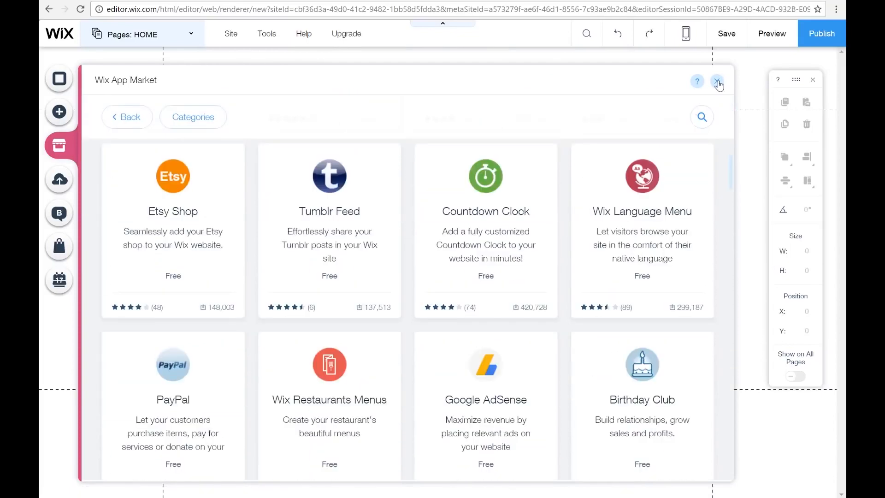
{"action": "left_click", "coordinate": [716, 80]}
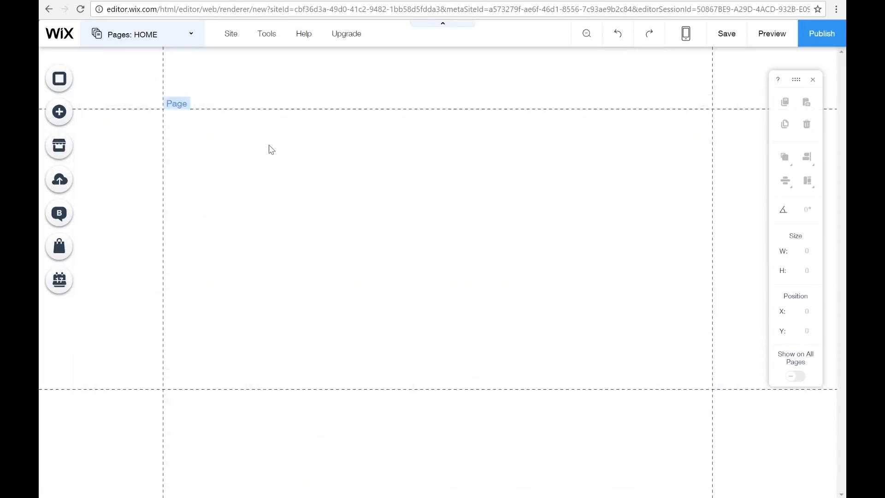
- Look through the site's uploaded images in the media manager and return to the empty page
{"action": "left_click", "coordinate": [59, 184]}
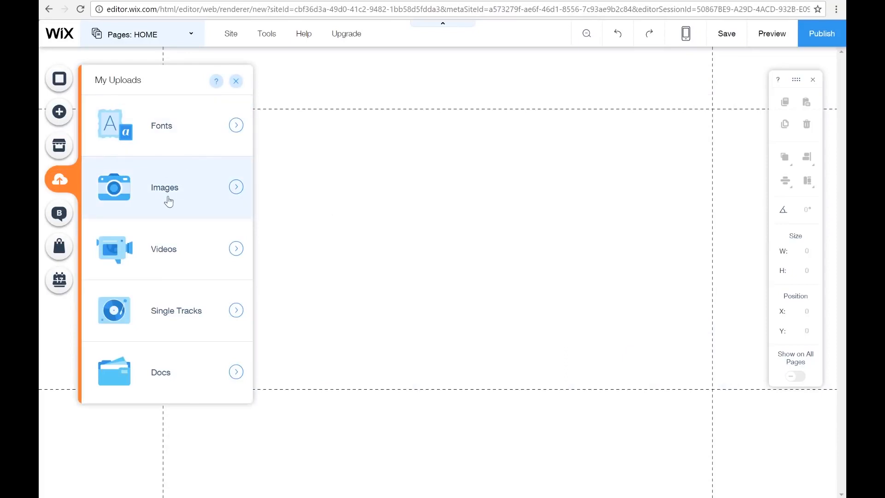
{"action": "left_click", "coordinate": [238, 193]}
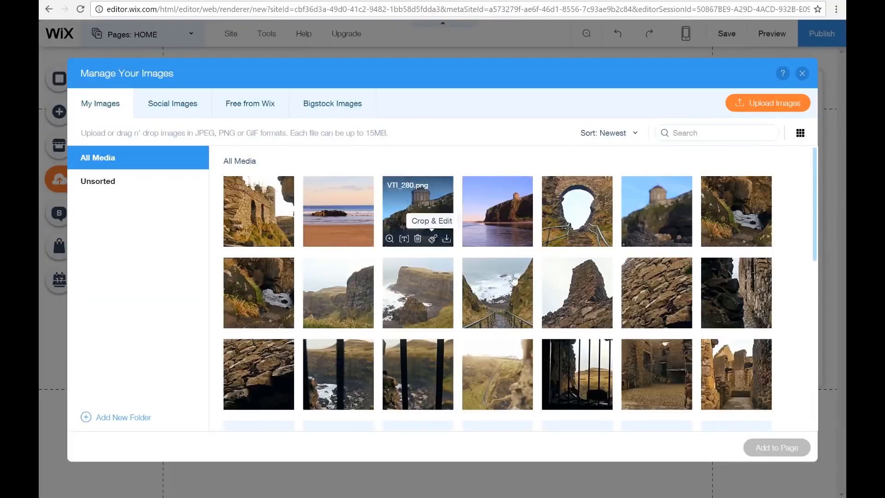
{"action": "scroll", "coordinate": [676, 246], "scroll_direction": "down", "scroll_amount": 3}
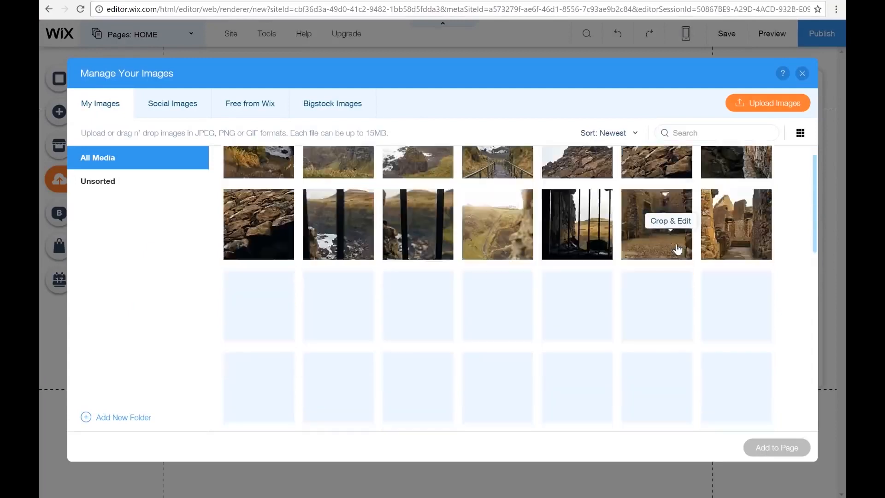
{"action": "scroll", "coordinate": [677, 248], "scroll_direction": "down", "scroll_amount": 10}
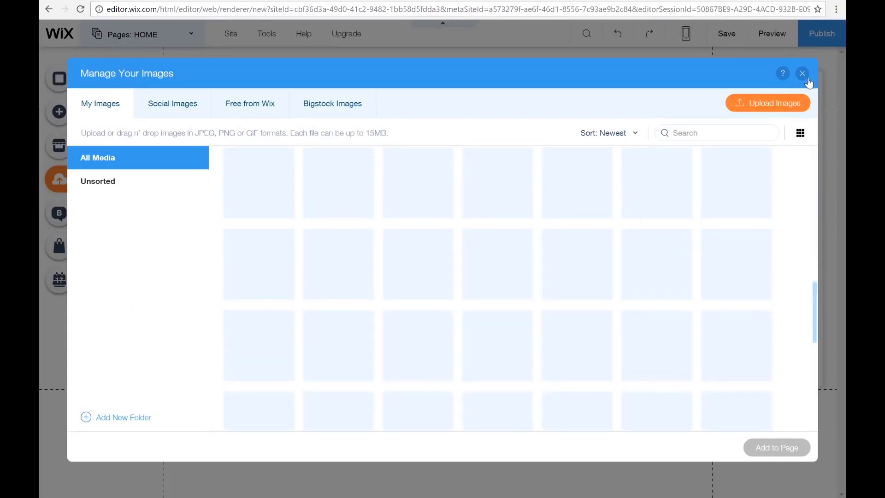
{"action": "left_click", "coordinate": [802, 73]}
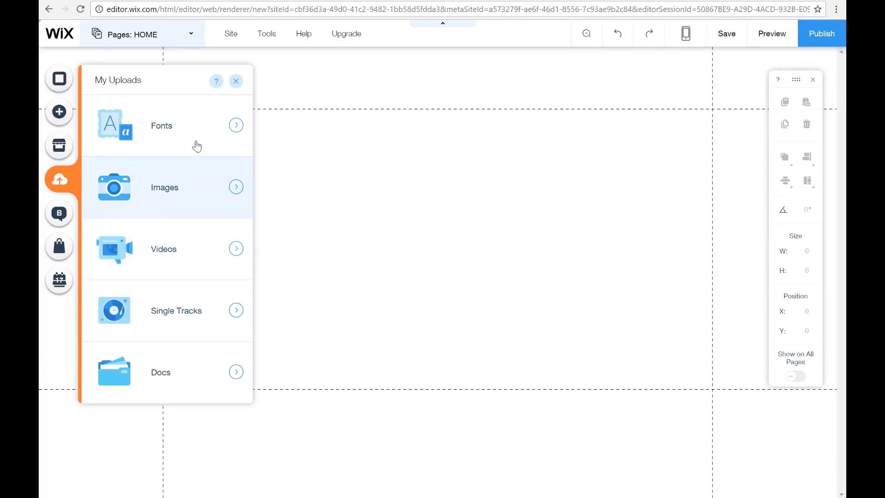
{"action": "left_click", "coordinate": [236, 81]}
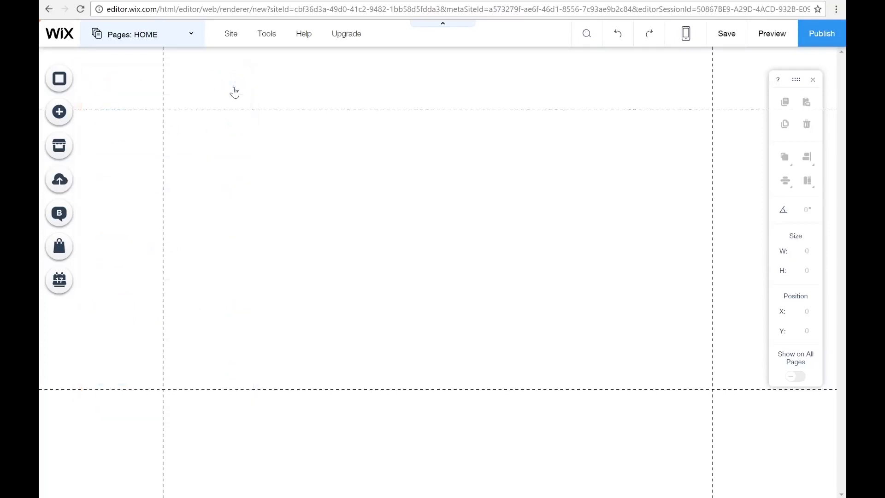
- View the introductions to the blog, online store and bookings features without adding any of them
{"action": "left_click", "coordinate": [58, 216]}
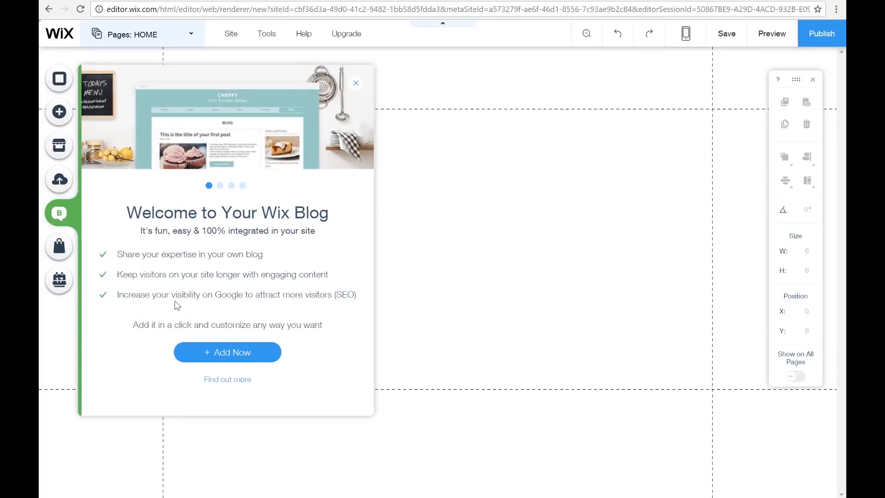
{"action": "left_click", "coordinate": [357, 83]}
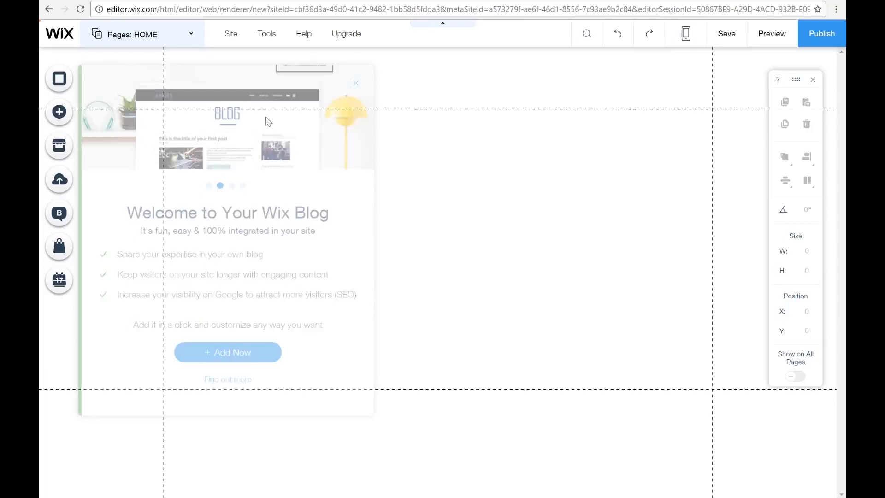
{"action": "left_click", "coordinate": [68, 252]}
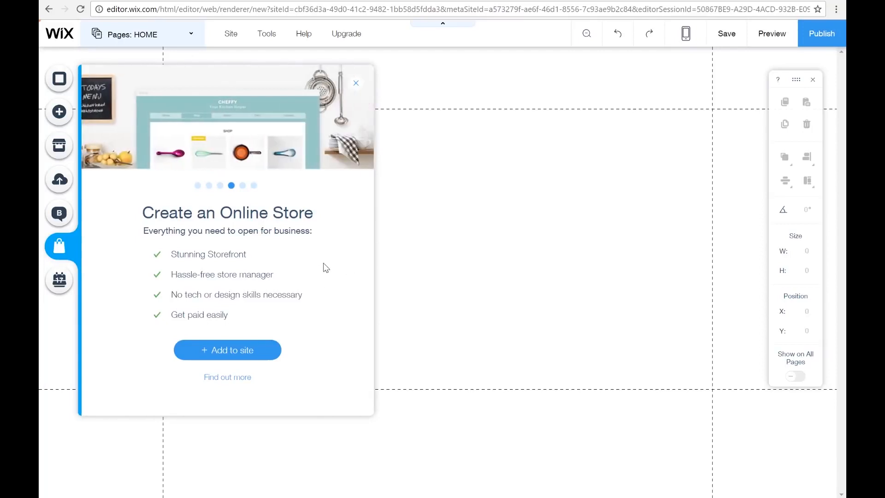
{"action": "left_click", "coordinate": [355, 83]}
{"action": "left_click", "coordinate": [59, 281]}
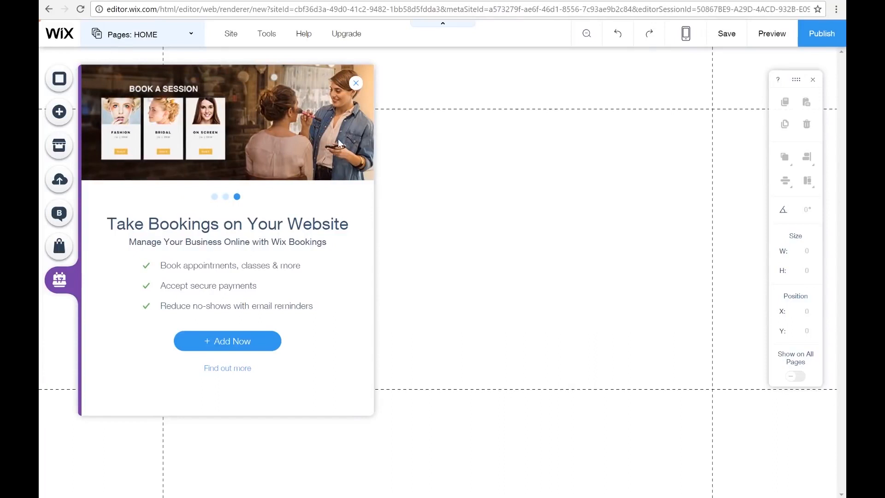
{"action": "left_click", "coordinate": [356, 83]}
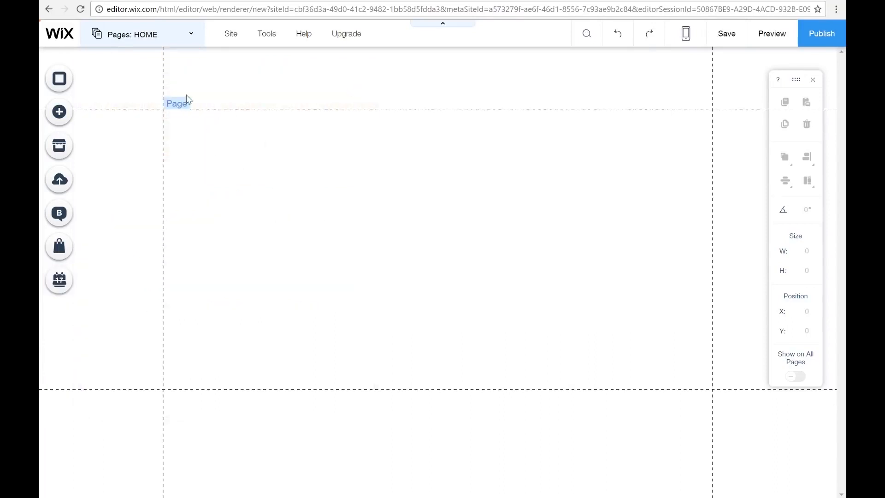
- Delete the CONTACT US and TOURS pages from the site, keeping only the HOME page
{"action": "left_click", "coordinate": [177, 36]}
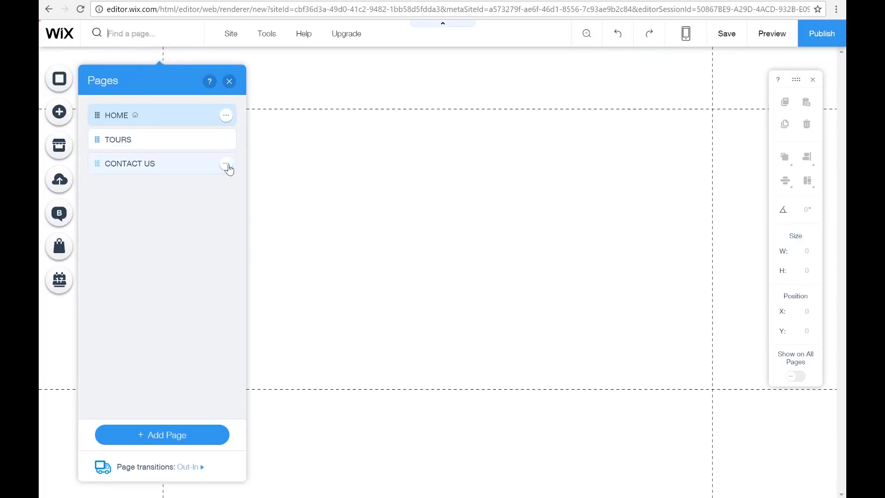
{"action": "left_click", "coordinate": [226, 164]}
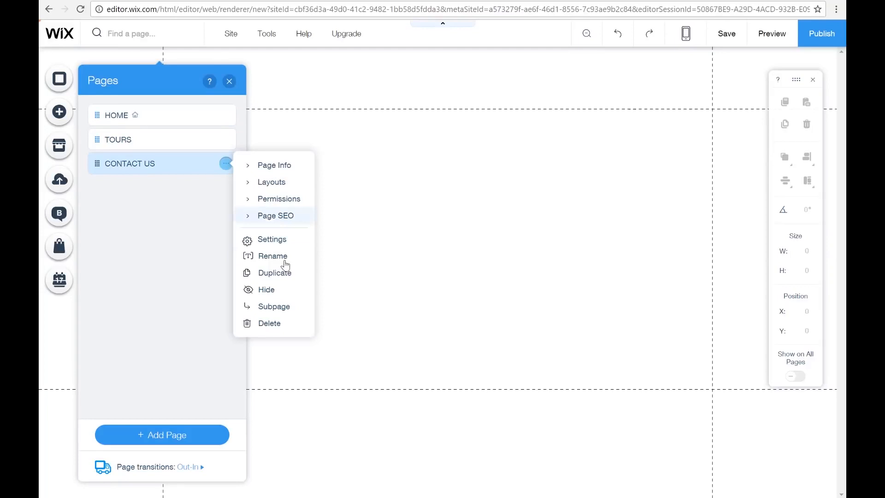
{"action": "left_click", "coordinate": [275, 323]}
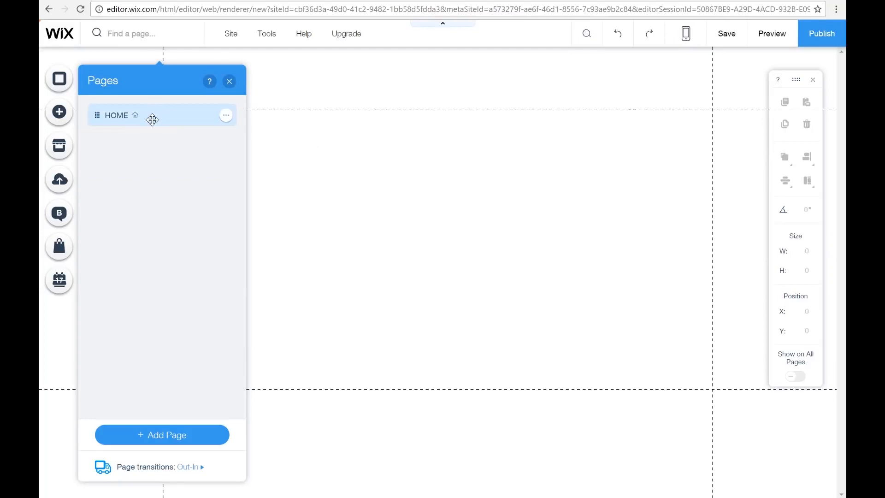
- Review the HOME page's settings, including its page info, layouts, permissions and SEO options, without changing them
{"action": "left_click", "coordinate": [226, 116]}
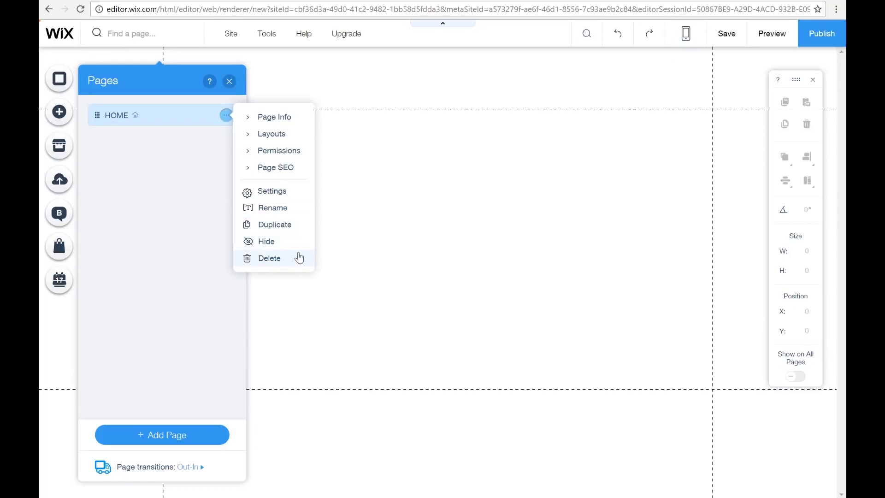
{"action": "left_click", "coordinate": [280, 196]}
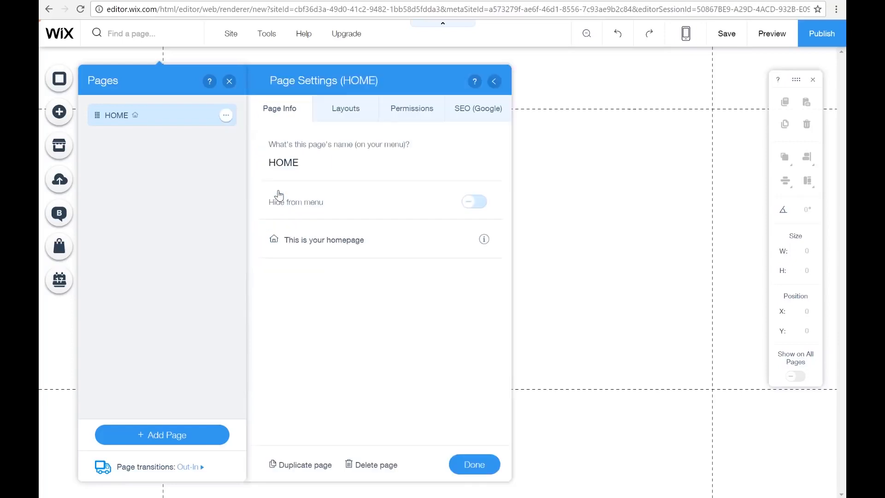
{"action": "left_click", "coordinate": [494, 82]}
{"action": "left_click", "coordinate": [226, 115]}
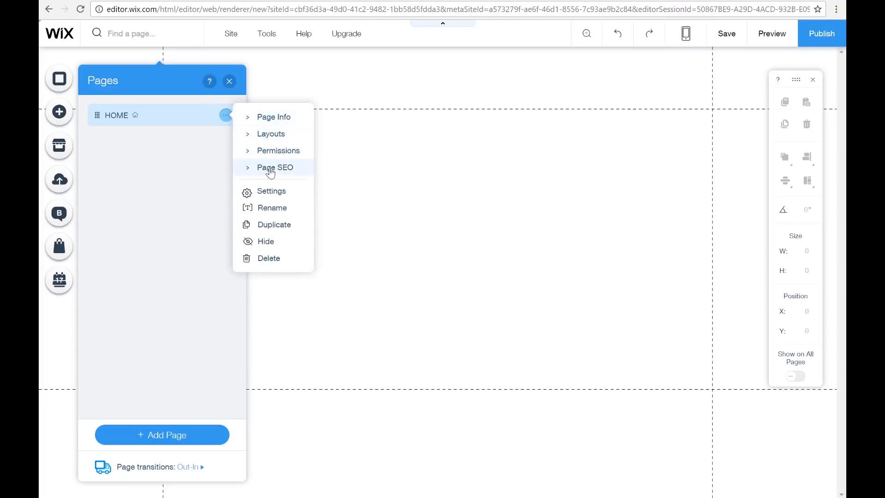
{"action": "left_click", "coordinate": [271, 192]}
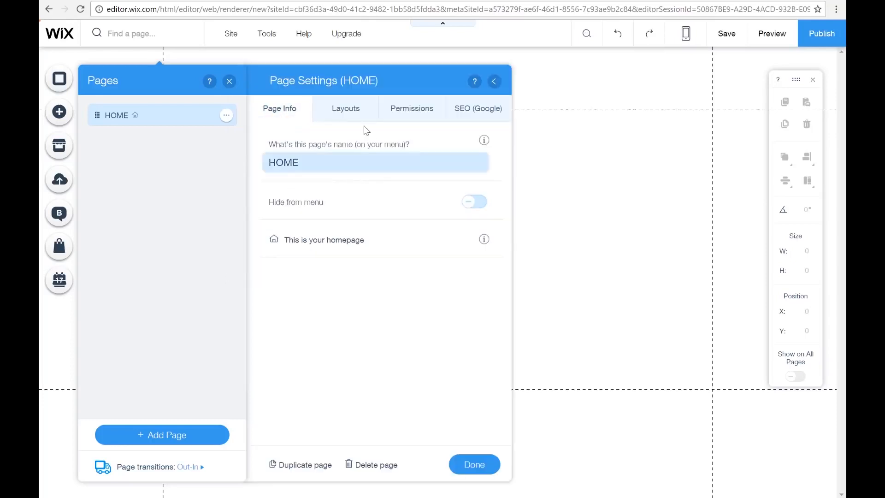
{"action": "left_click", "coordinate": [334, 119]}
{"action": "left_click", "coordinate": [398, 118]}
{"action": "left_click", "coordinate": [475, 119]}
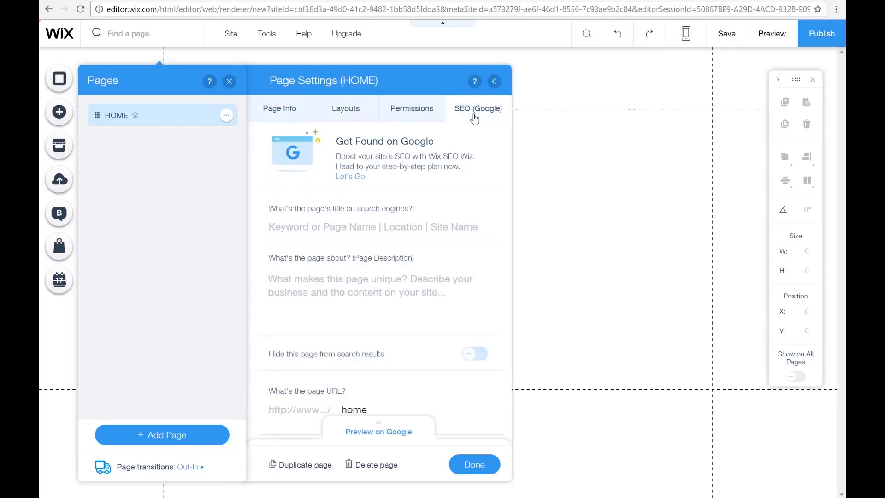
{"action": "left_click", "coordinate": [494, 81]}
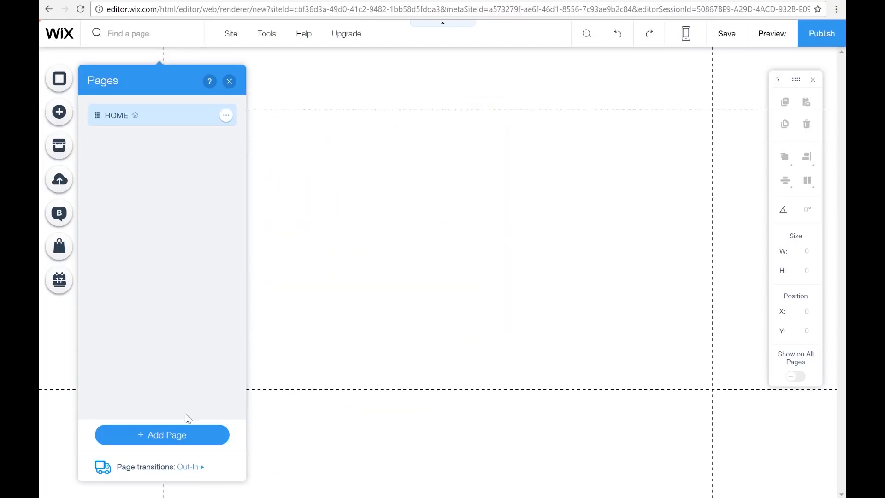
- Add a new page named TOURS to the site
{"action": "left_click", "coordinate": [178, 442]}
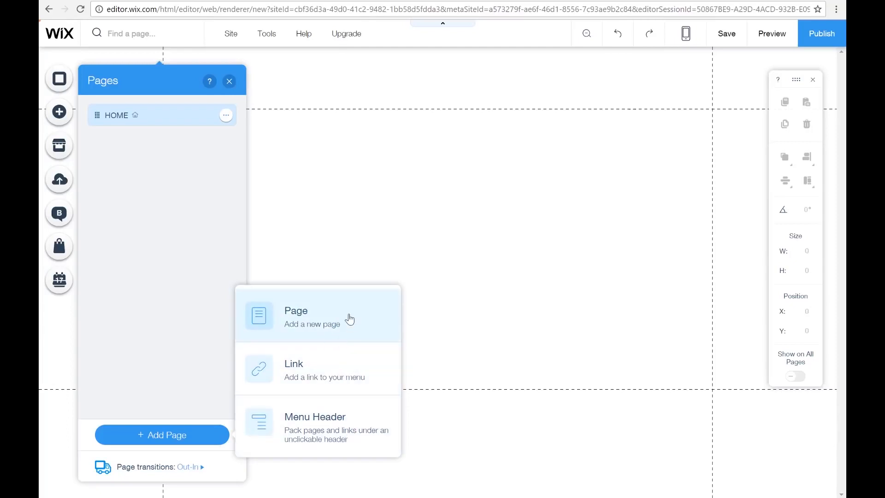
{"action": "left_click", "coordinate": [326, 321]}
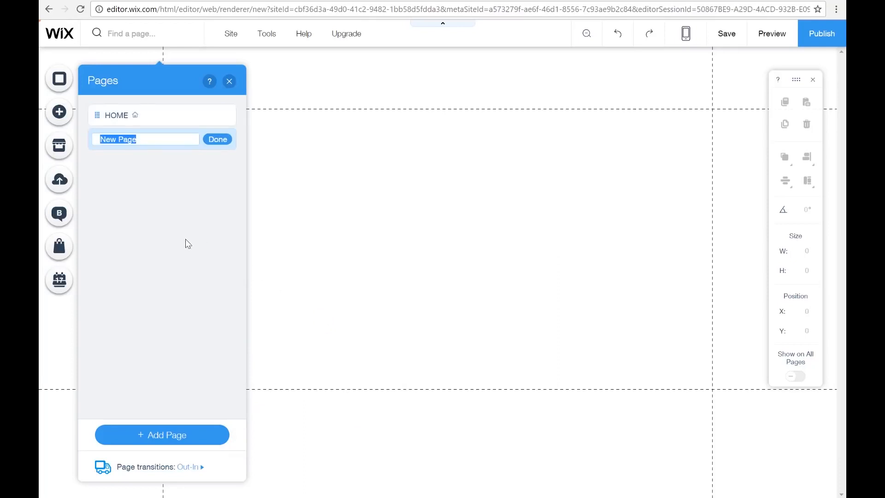
{"action": "type", "text": "TOURS"}
{"action": "left_click", "coordinate": [221, 143]}
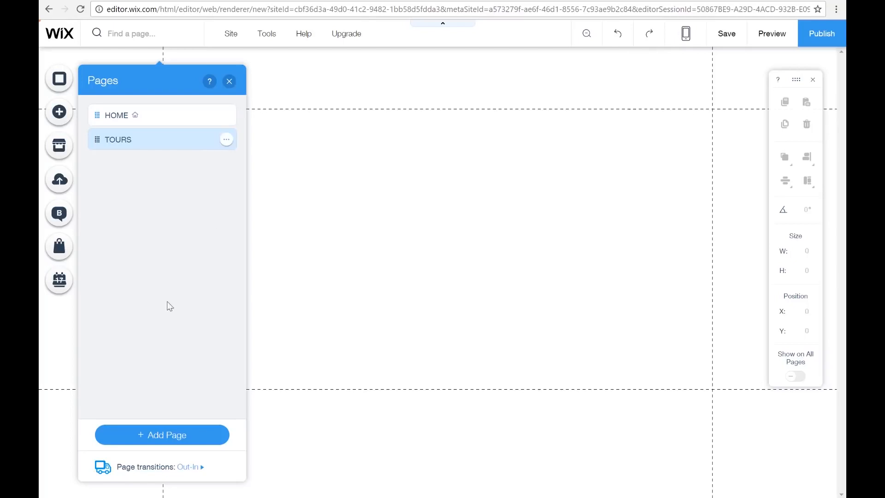
- Add a new page named CONTACT US and place it after TOURS in the page order
{"action": "left_click", "coordinate": [181, 442]}
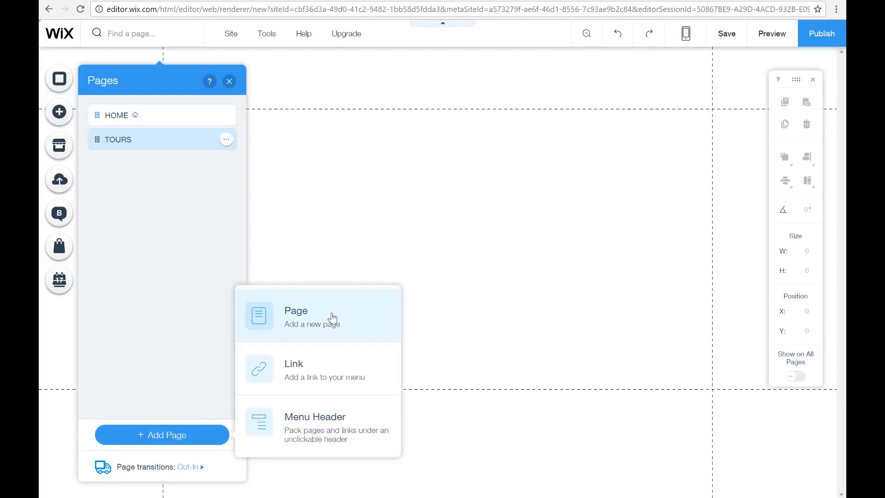
{"action": "left_click", "coordinate": [327, 310]}
{"action": "type", "text": "C"}
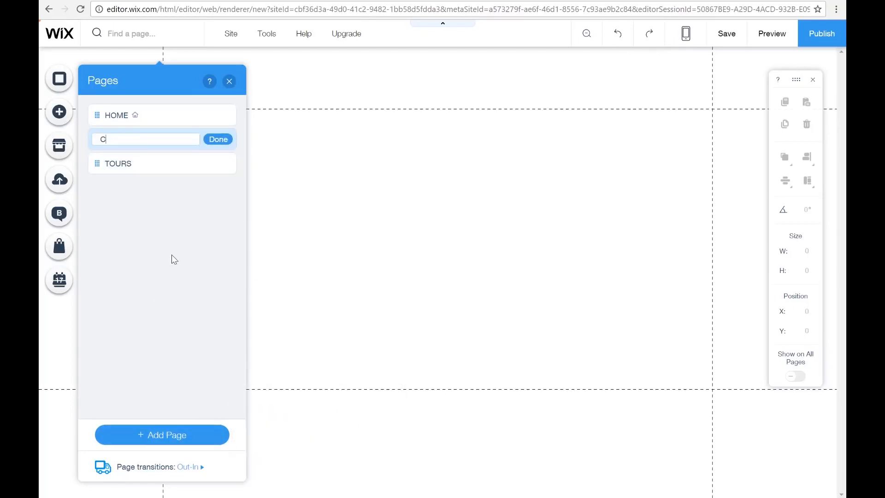
{"action": "type", "text": "ONTACT US"}
{"action": "left_click", "coordinate": [220, 140]}
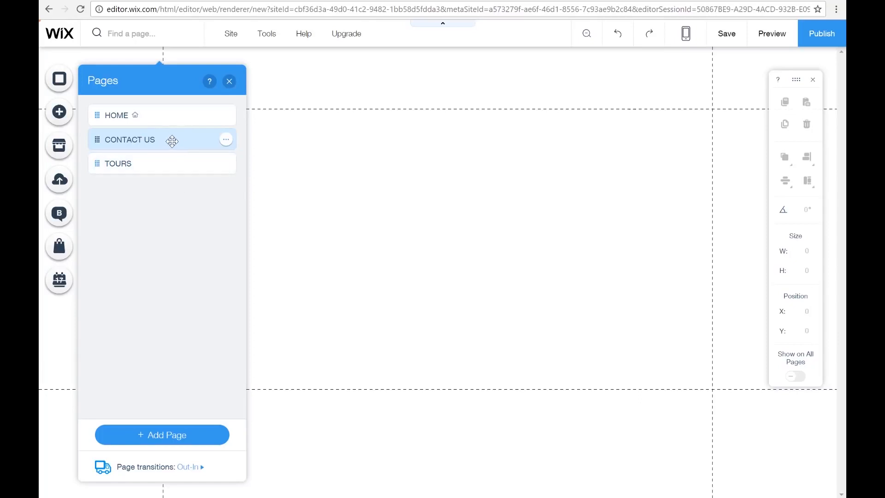
{"action": "left_click_drag", "start_coordinate": [172, 141], "coordinate": [172, 177]}
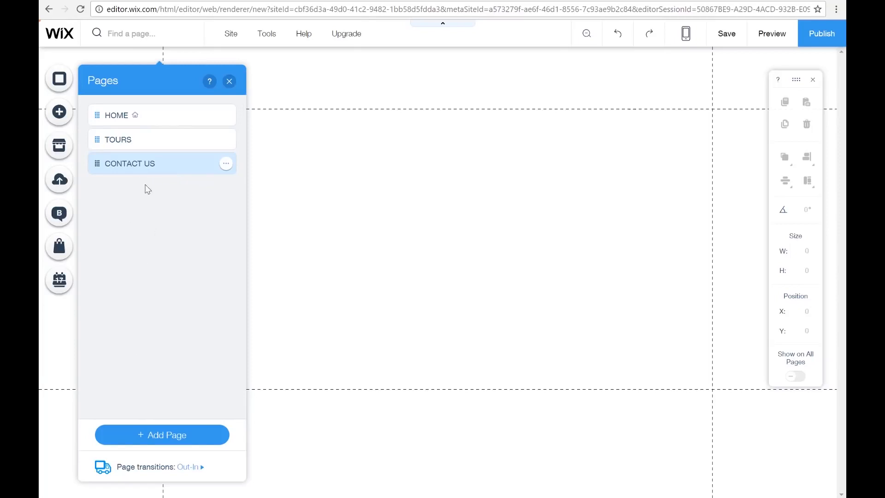
{"action": "left_click", "coordinate": [227, 82]}
- Try switching the editing toolbar's display off and on, and shift the toolbar slightly on the canvas
{"action": "mouse_move", "coordinate": [234, 37]}
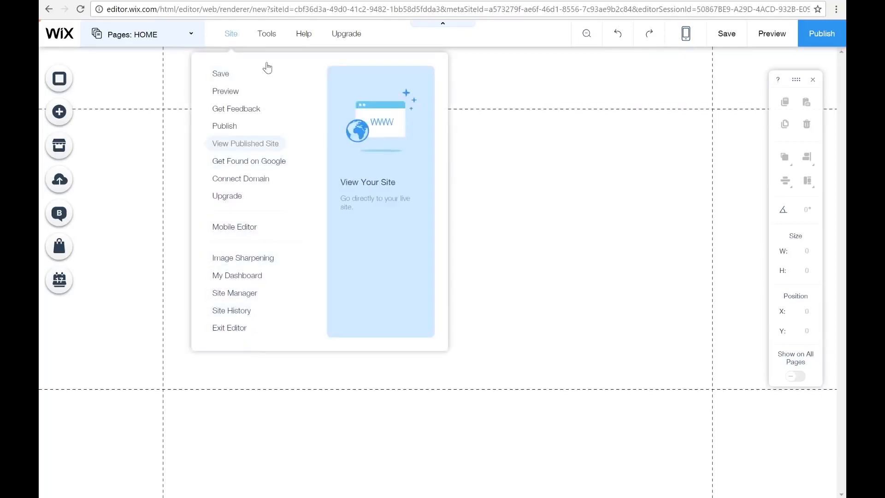
{"action": "mouse_move", "coordinate": [276, 34]}
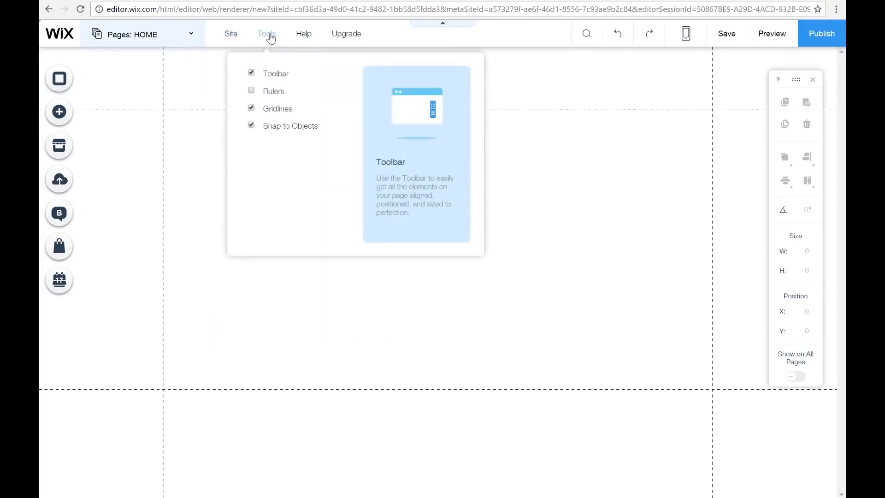
{"action": "left_click", "coordinate": [256, 75]}
{"action": "left_click", "coordinate": [255, 76]}
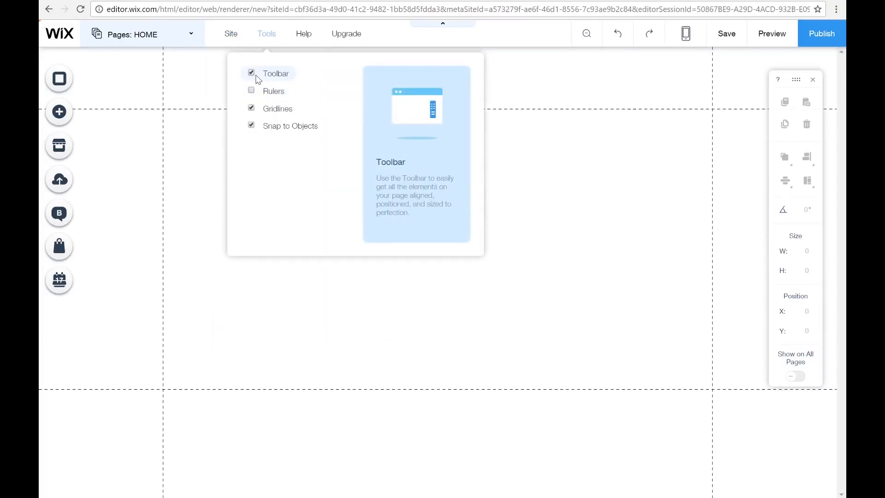
{"action": "left_click", "coordinate": [256, 76]}
{"action": "left_click", "coordinate": [256, 78]}
{"action": "mouse_move", "coordinate": [796, 79]}
{"action": "left_mouse_down"}
{"action": "mouse_move", "coordinate": [641, 116]}
{"action": "mouse_move", "coordinate": [819, 97]}
{"action": "mouse_move", "coordinate": [790, 91]}
{"action": "left_mouse_up"}
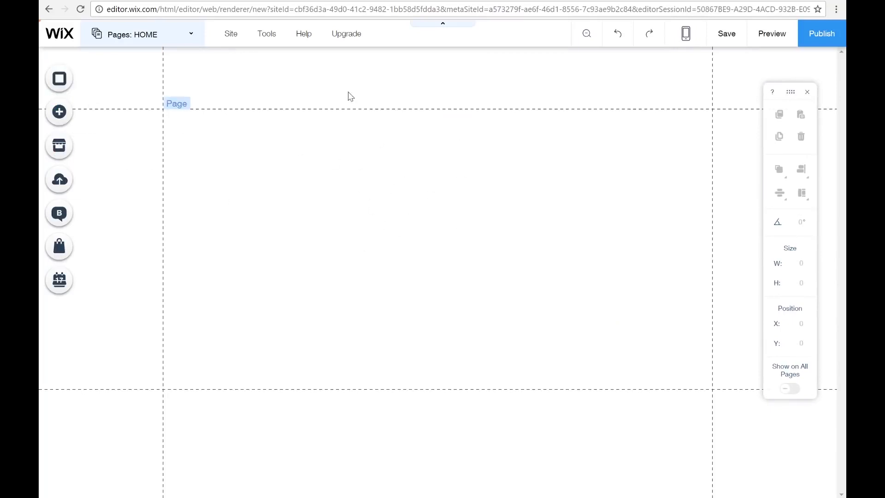
- Try the canvas aids by showing and hiding the rulers, and hiding and restoring the gridlines
{"action": "mouse_move", "coordinate": [264, 34]}
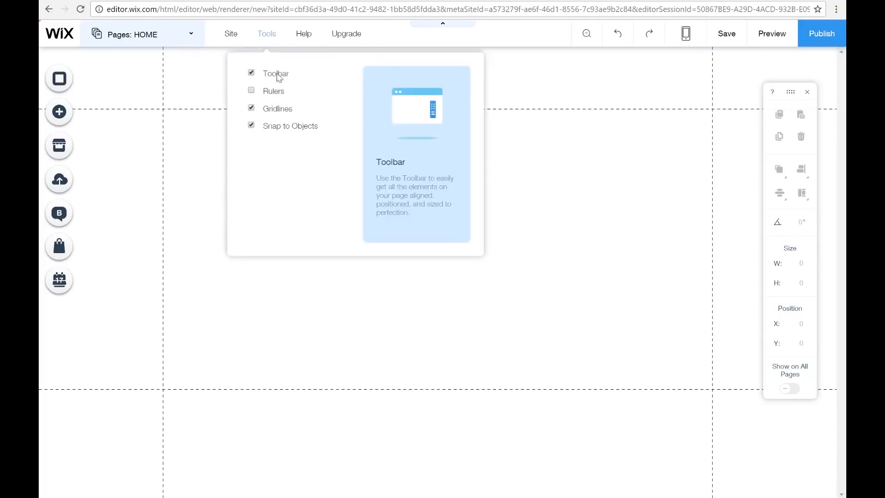
{"action": "left_click", "coordinate": [252, 91]}
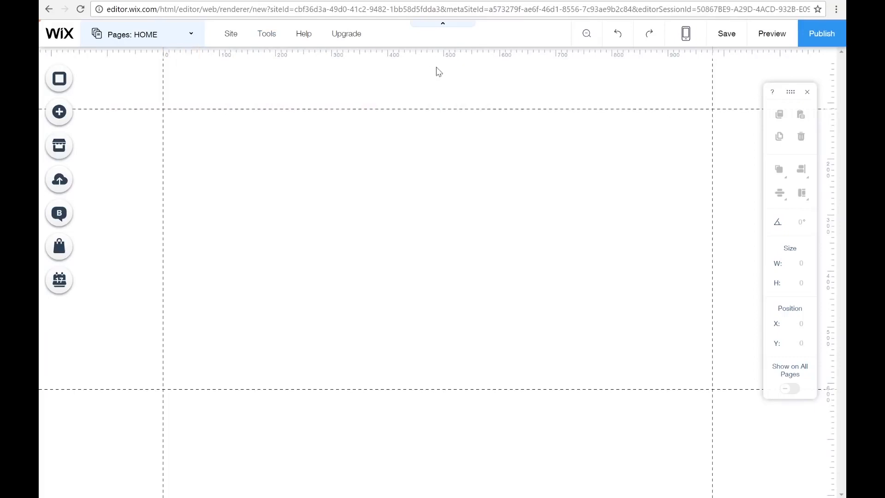
{"action": "mouse_move", "coordinate": [267, 33]}
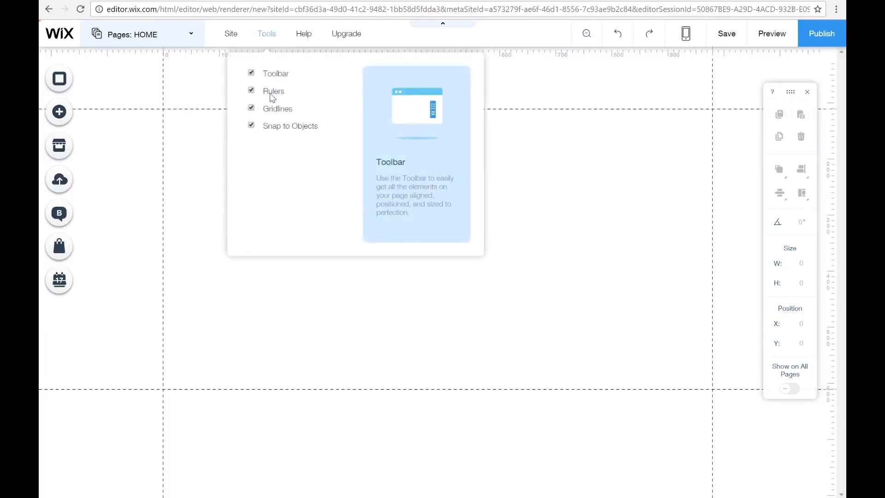
{"action": "left_click", "coordinate": [251, 91]}
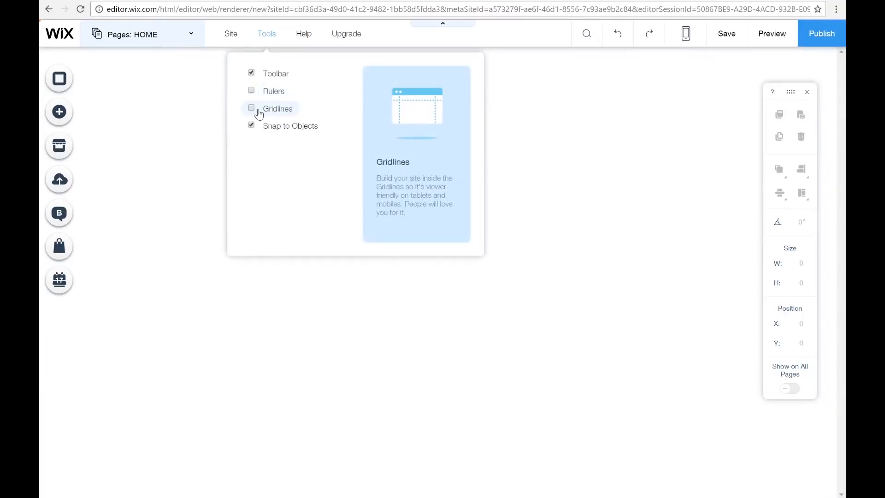
{"action": "left_click", "coordinate": [258, 110]}
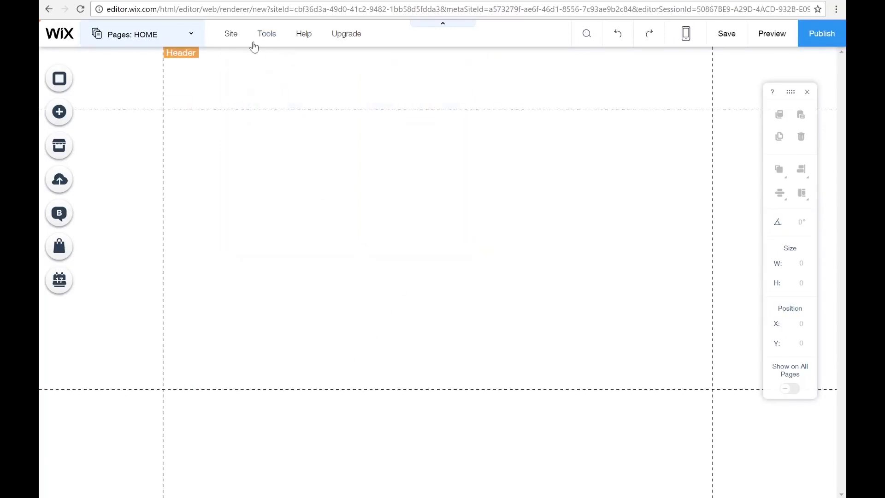
- Review the editor's display, help and upgrade options, and view the page zoomed out before returning to normal zoom
{"action": "mouse_move", "coordinate": [266, 35]}
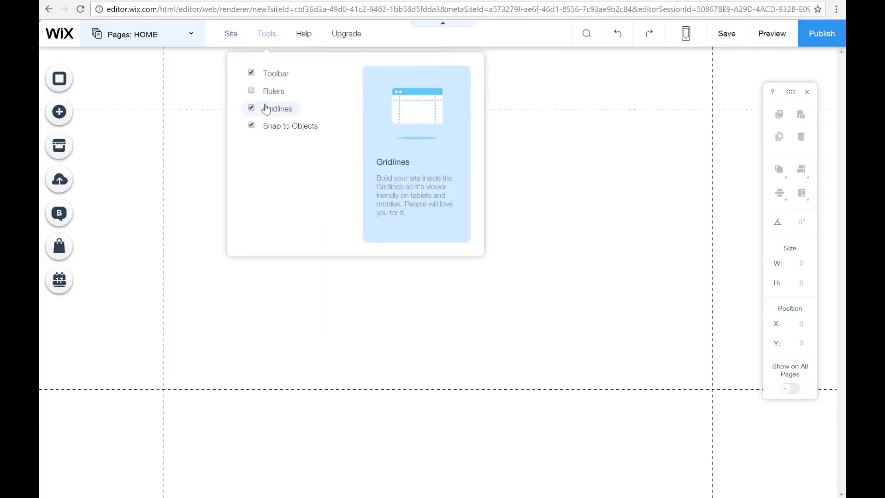
{"action": "mouse_move", "coordinate": [304, 34]}
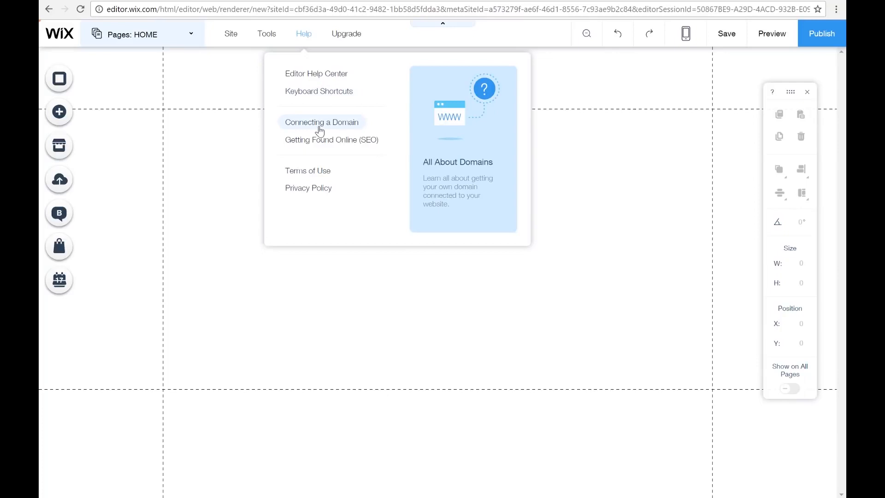
{"action": "mouse_move", "coordinate": [346, 34]}
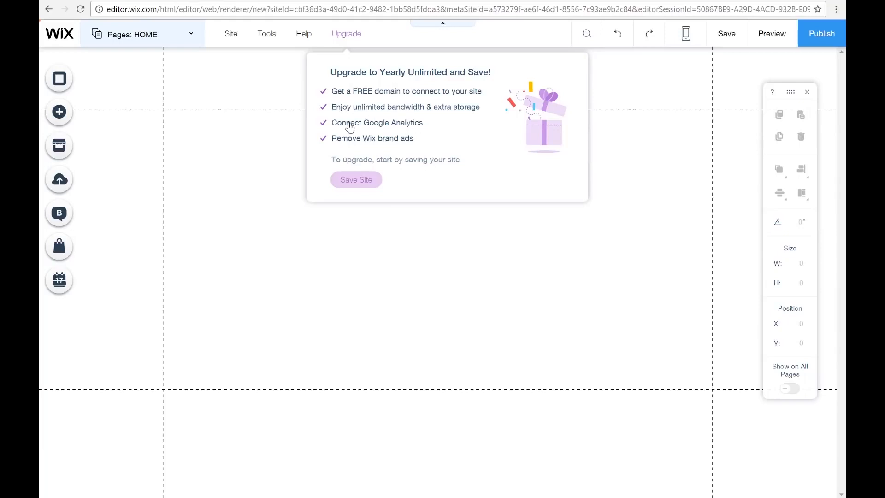
{"action": "left_click", "coordinate": [591, 40]}
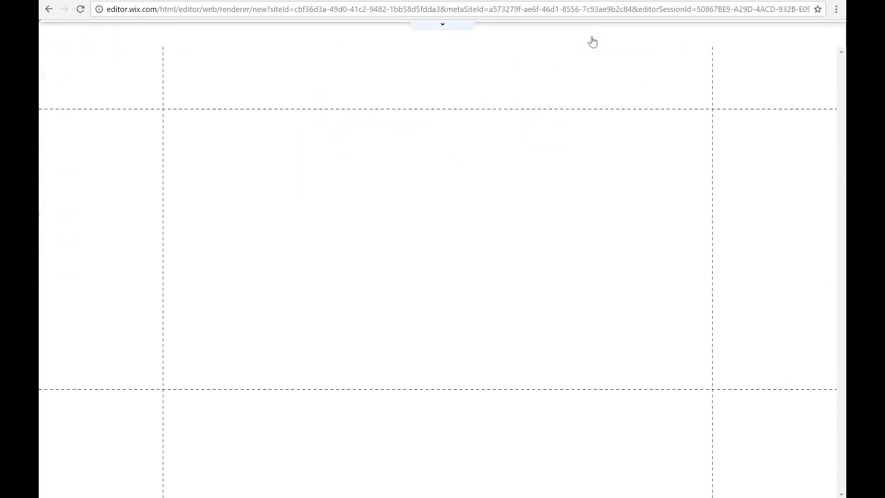
{"action": "left_click", "coordinate": [581, 113]}
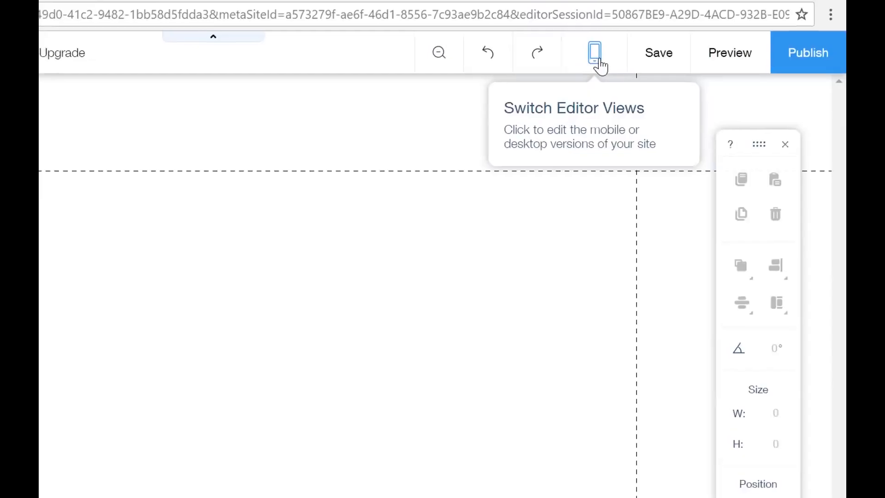
- Inspect the HOME page in the mobile editor, return to the desktop view, and preview the site before returning to editing
{"action": "left_click", "coordinate": [601, 67]}
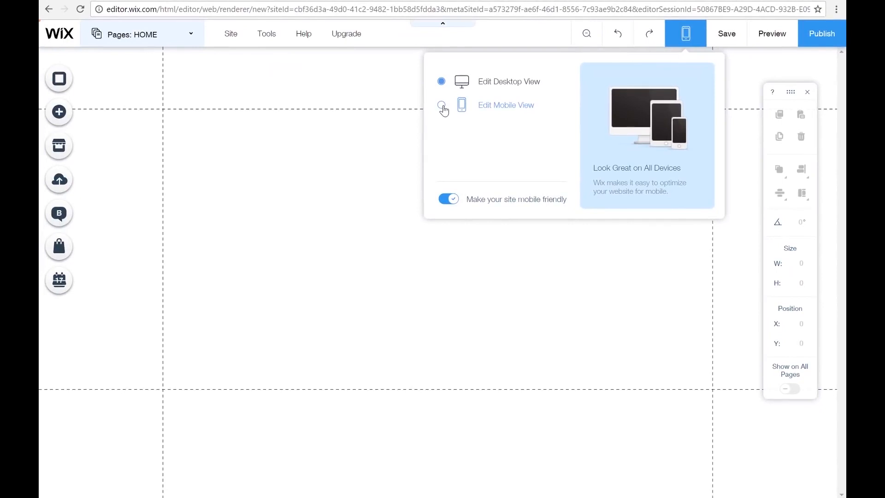
{"action": "left_click", "coordinate": [442, 106]}
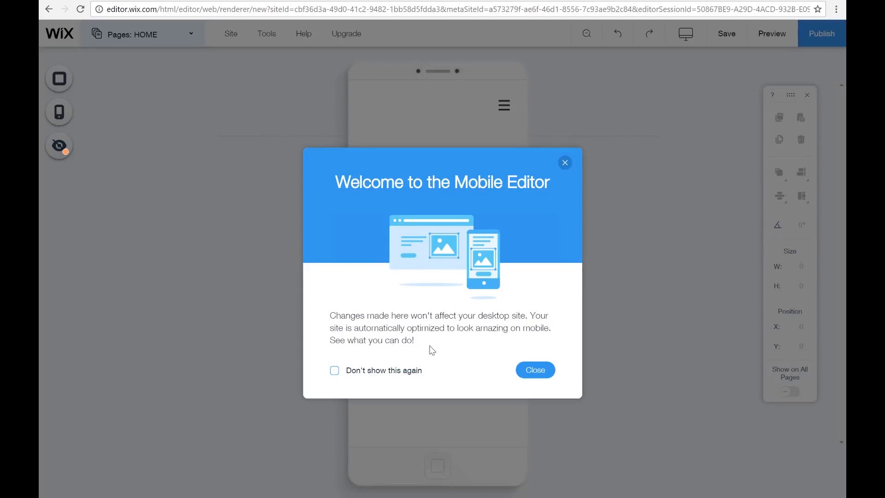
{"action": "left_click", "coordinate": [529, 370]}
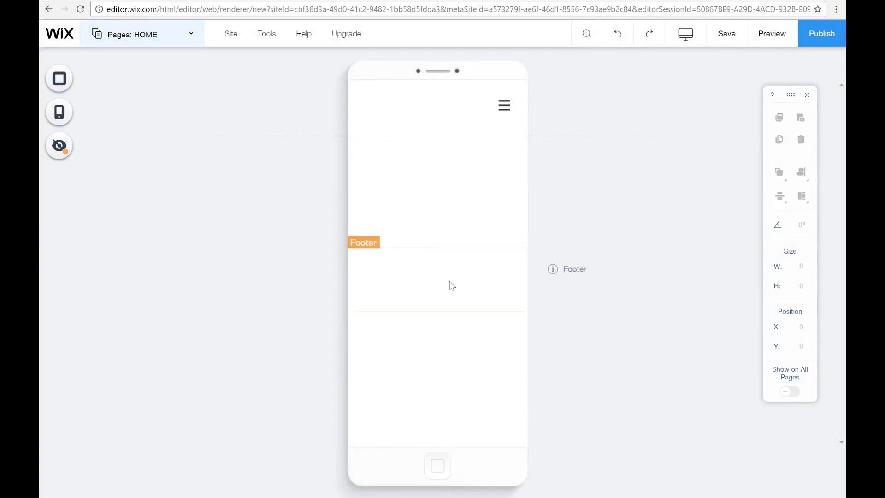
{"action": "mouse_move", "coordinate": [686, 34]}
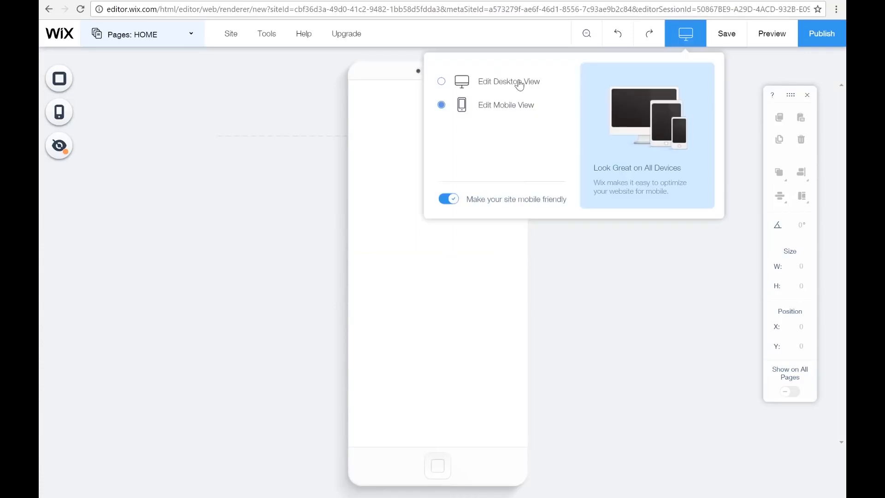
{"action": "left_click", "coordinate": [479, 85]}
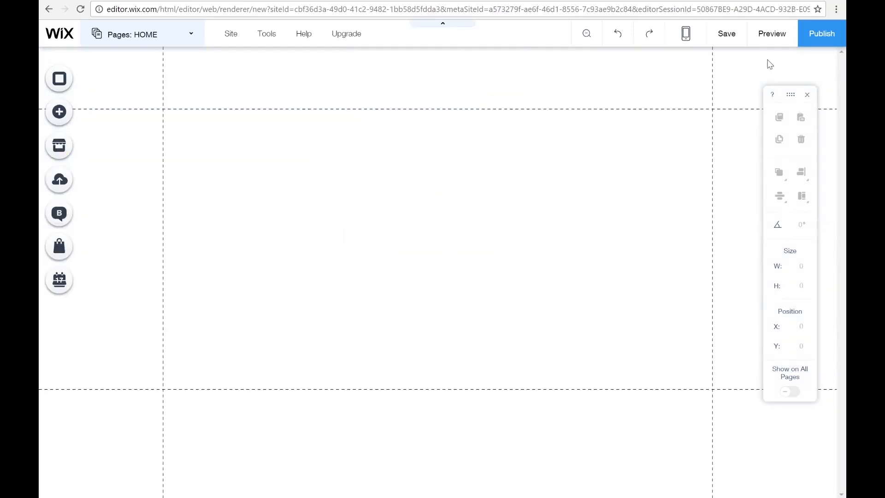
{"action": "left_click", "coordinate": [778, 33]}
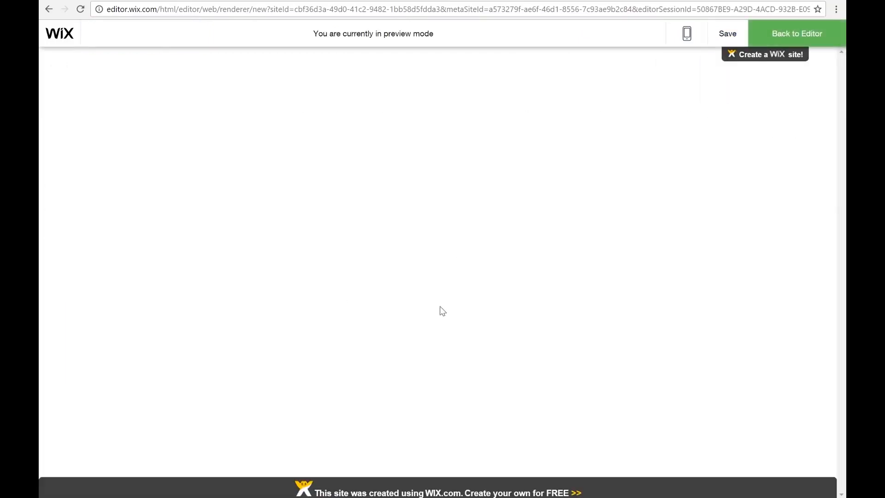
{"action": "left_click", "coordinate": [786, 38]}
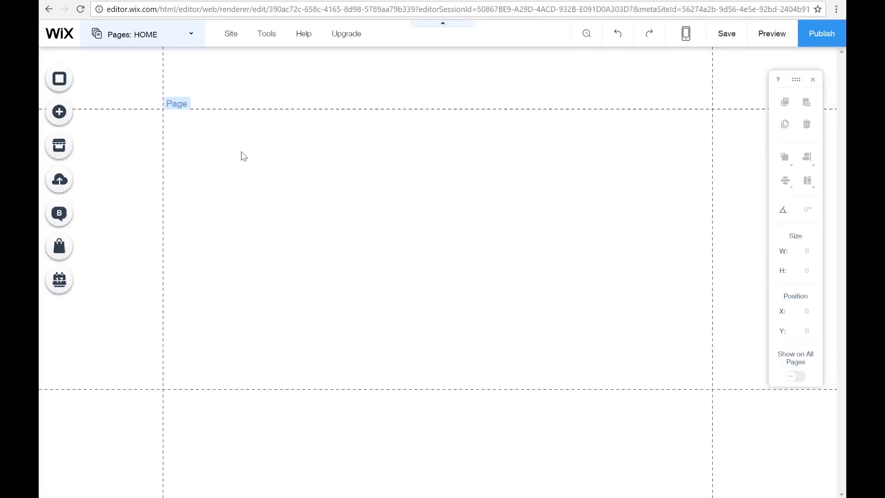
- Apply the semi-transparent dark grey page design to the HOME page's content area
{"action": "left_click", "coordinate": [516, 199]}
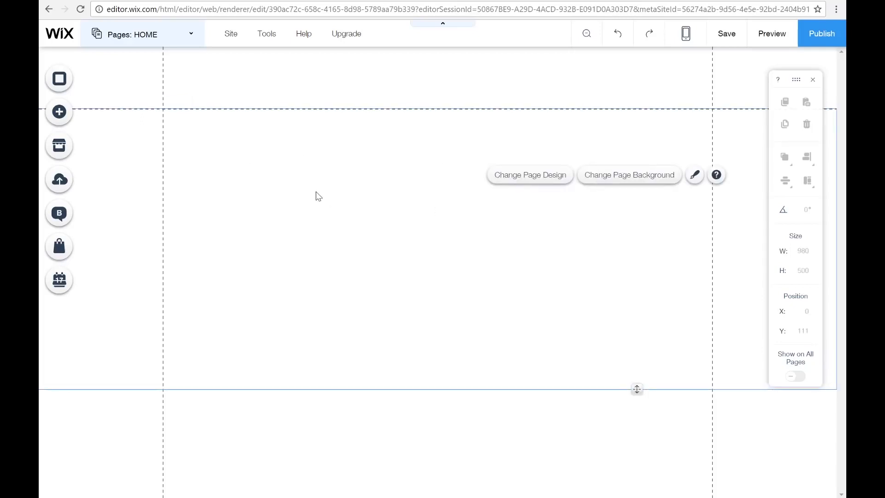
{"action": "left_click", "coordinate": [373, 216]}
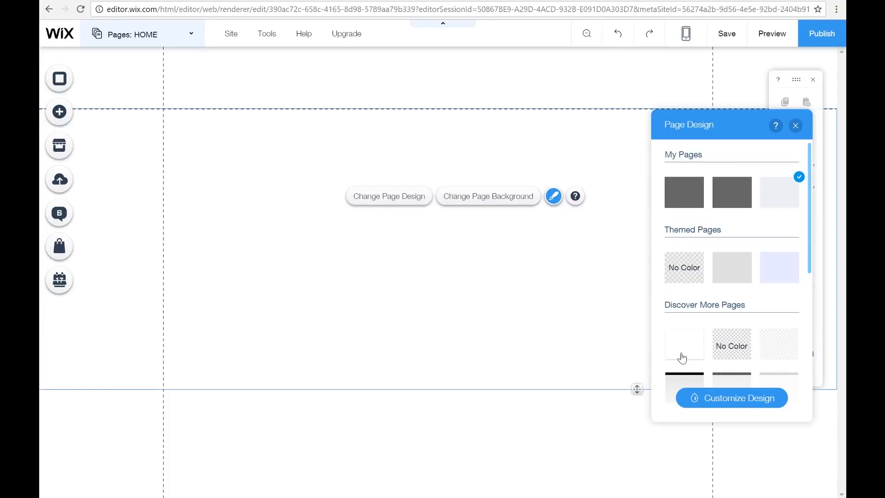
{"action": "scroll", "coordinate": [682, 358], "scroll_direction": "down", "scroll_amount": 2}
{"action": "left_click", "coordinate": [736, 322]}
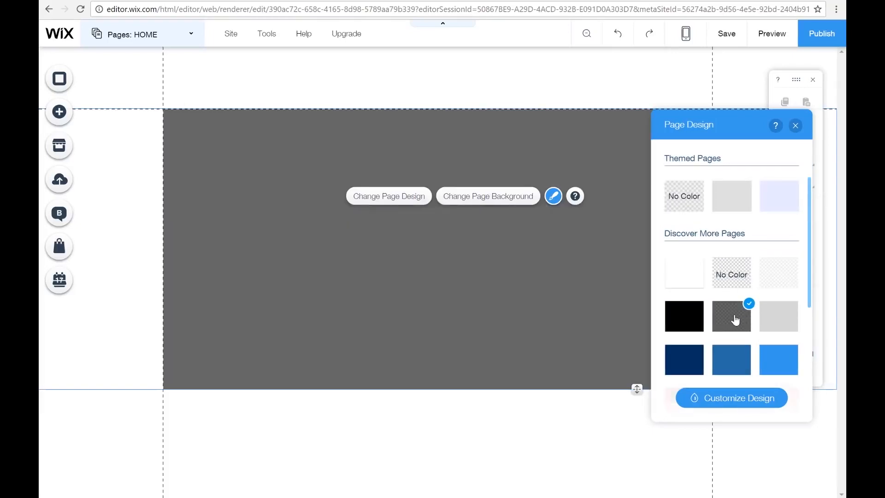
{"action": "left_click", "coordinate": [796, 127]}
- Set the HOME page's background to the bright pink site color #F754B6
{"action": "left_click", "coordinate": [64, 82]}
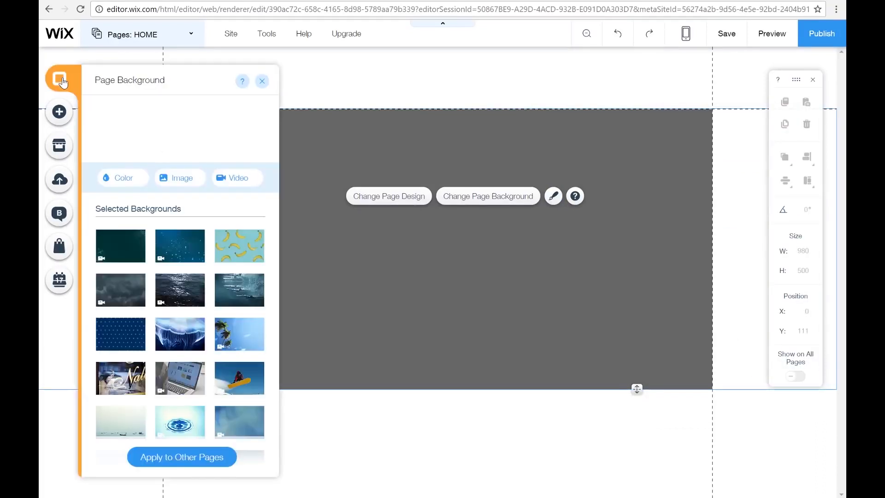
{"action": "left_click", "coordinate": [125, 180]}
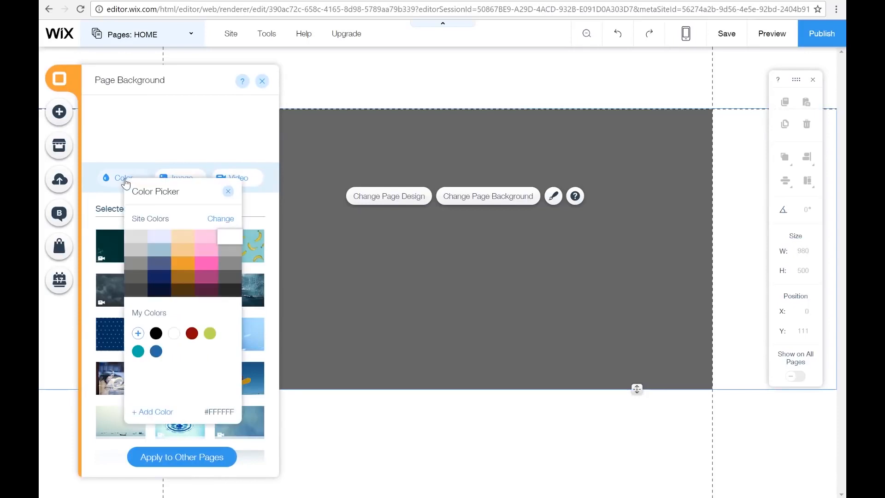
{"action": "left_click", "coordinate": [177, 264]}
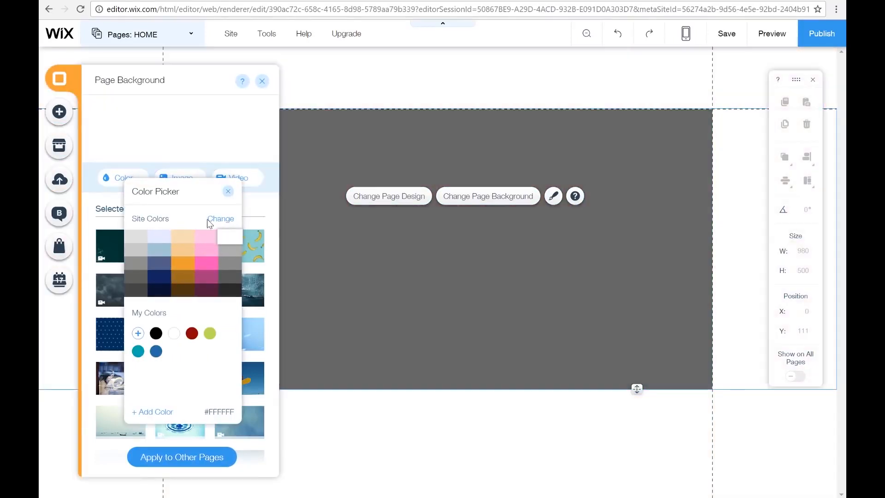
{"action": "left_click", "coordinate": [183, 249]}
{"action": "left_click", "coordinate": [205, 265]}
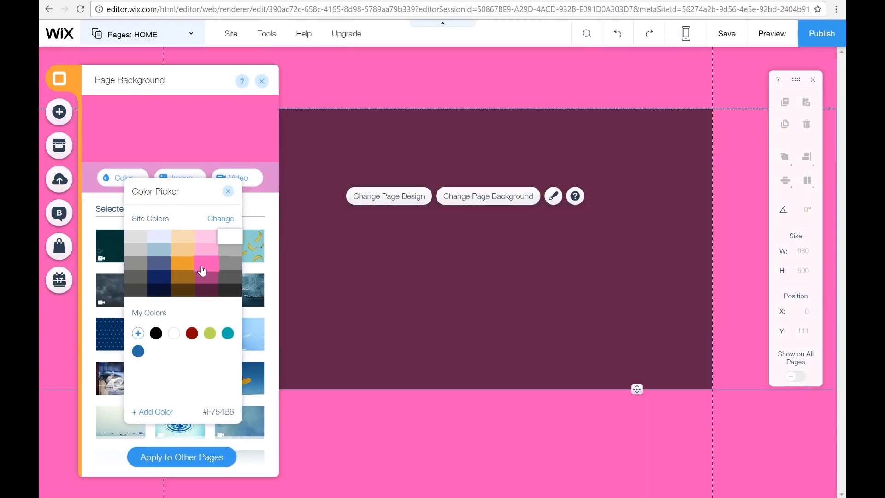
- Reset the HOME page's background color to white and examine the free Wix images, patterns and textures offered as backgrounds
{"action": "left_click", "coordinate": [232, 188]}
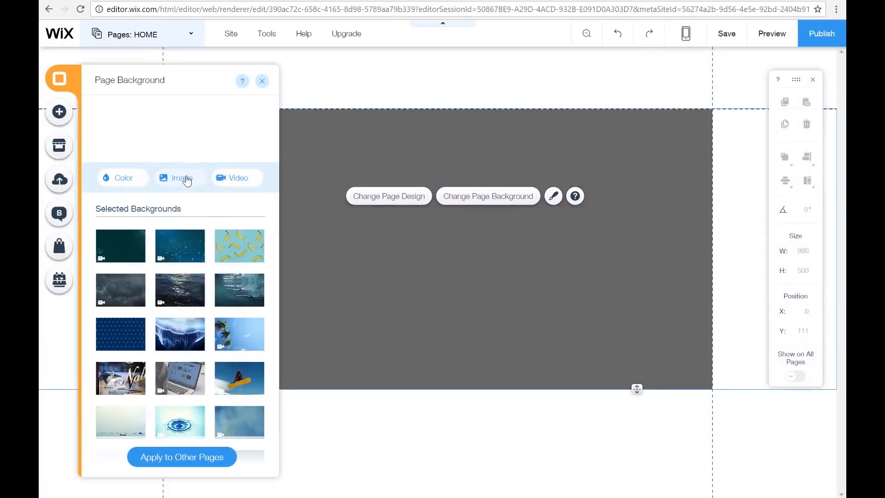
{"action": "left_click", "coordinate": [186, 180]}
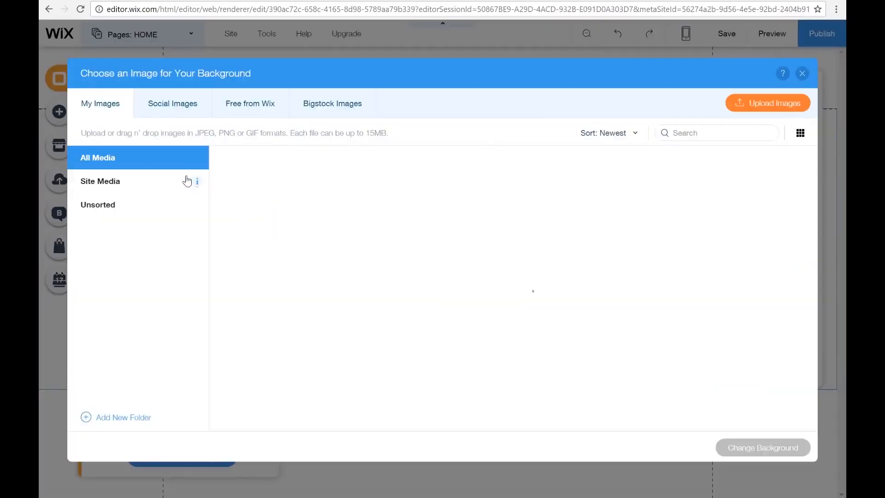
{"action": "left_click", "coordinate": [251, 114]}
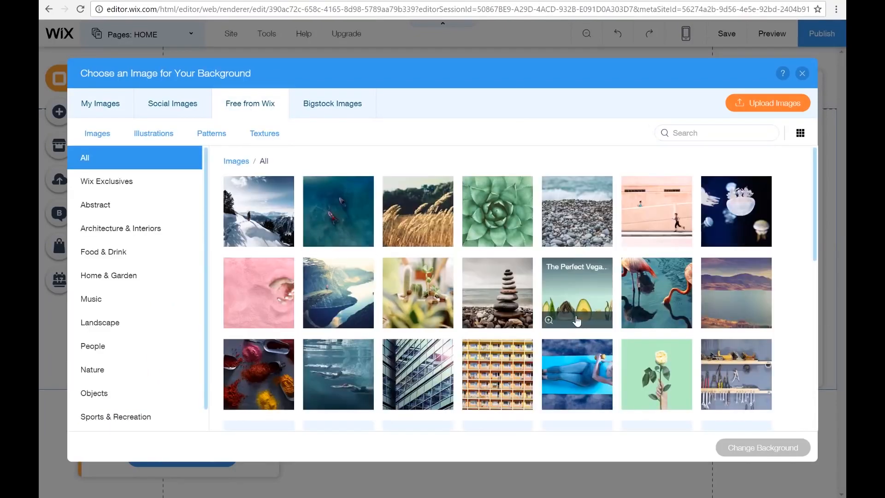
{"action": "scroll", "coordinate": [576, 320], "scroll_direction": "down", "scroll_amount": 8}
{"action": "scroll", "coordinate": [576, 321], "scroll_direction": "up", "scroll_amount": 8}
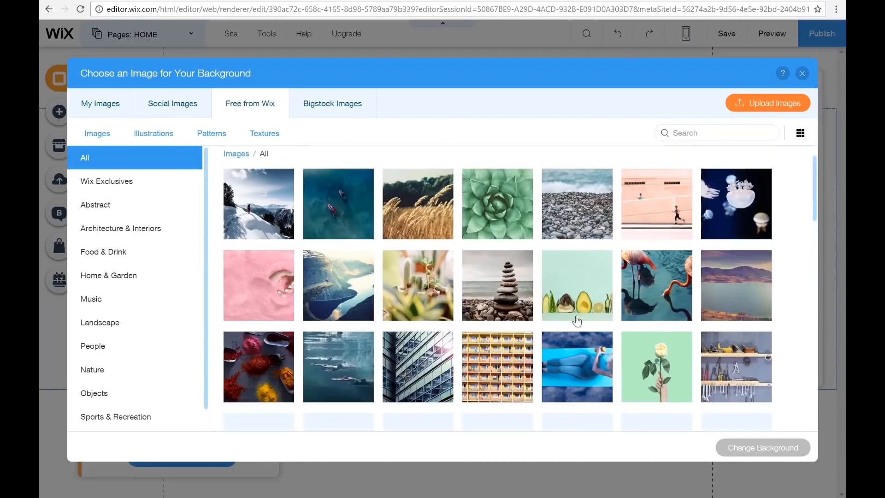
{"action": "scroll", "coordinate": [576, 320], "scroll_direction": "down", "scroll_amount": 1}
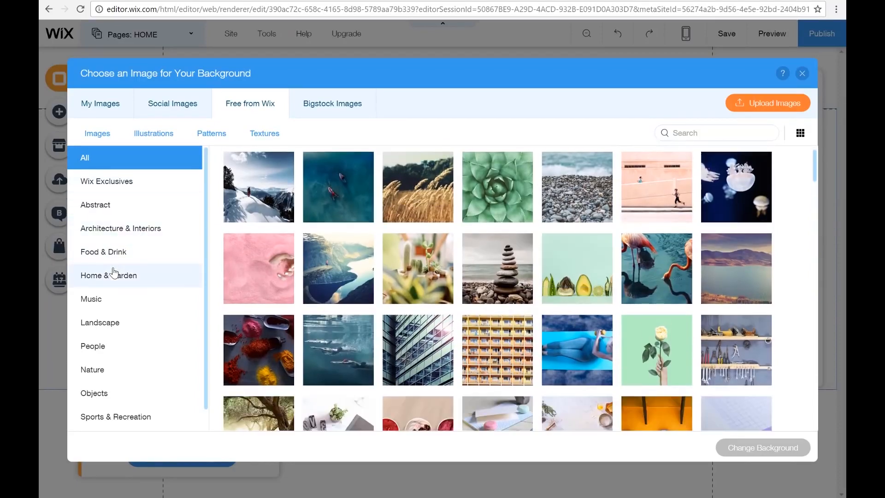
{"action": "scroll", "coordinate": [113, 272], "scroll_direction": "down", "scroll_amount": 1}
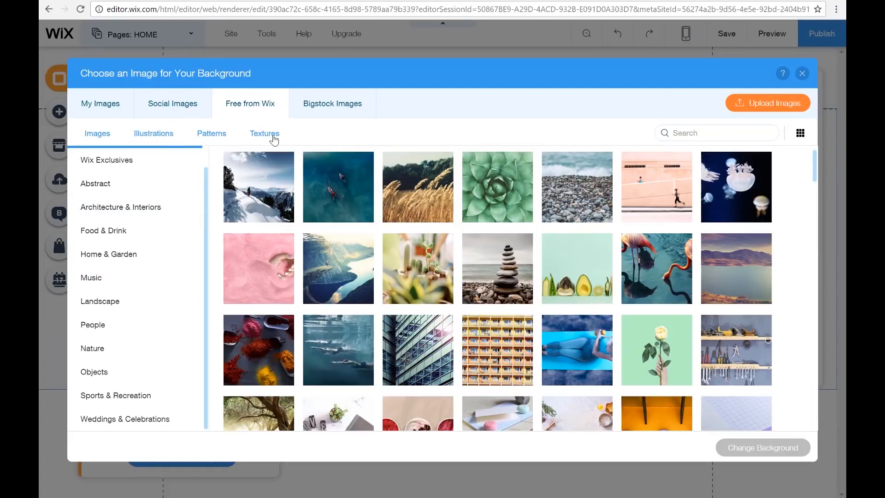
{"action": "left_click", "coordinate": [206, 138]}
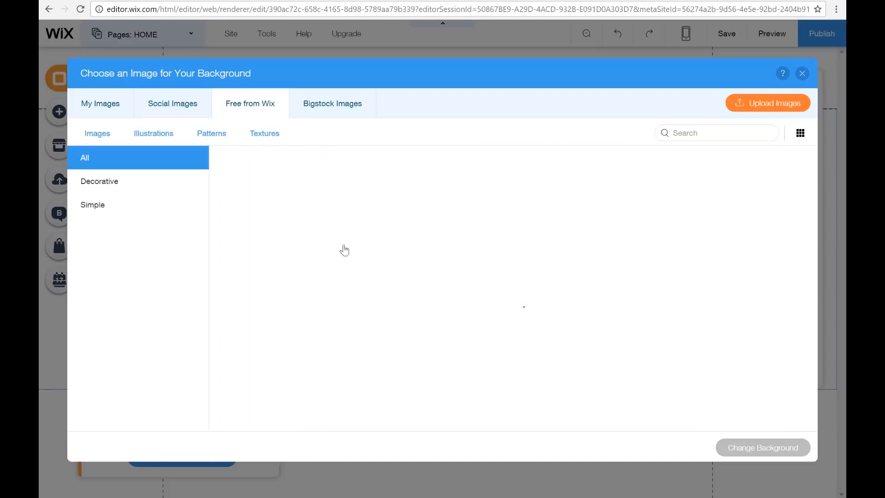
{"action": "left_click", "coordinate": [257, 138]}
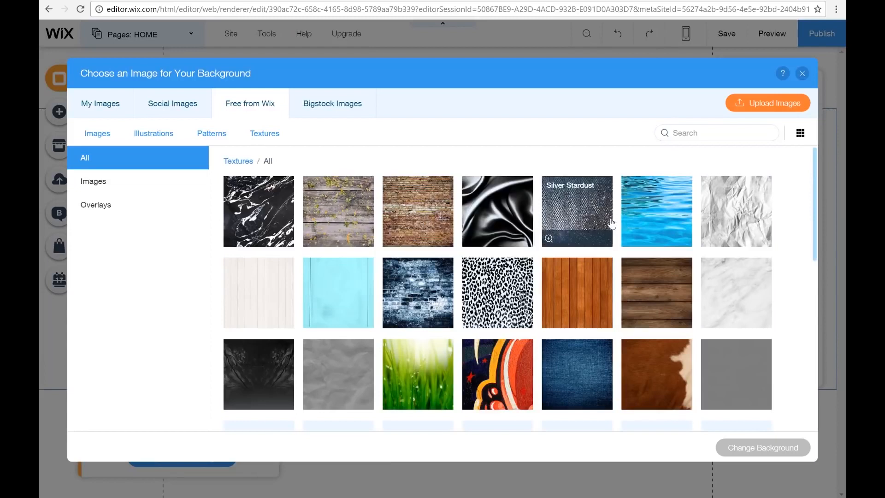
{"action": "scroll", "coordinate": [478, 310], "scroll_direction": "down", "scroll_amount": 3}
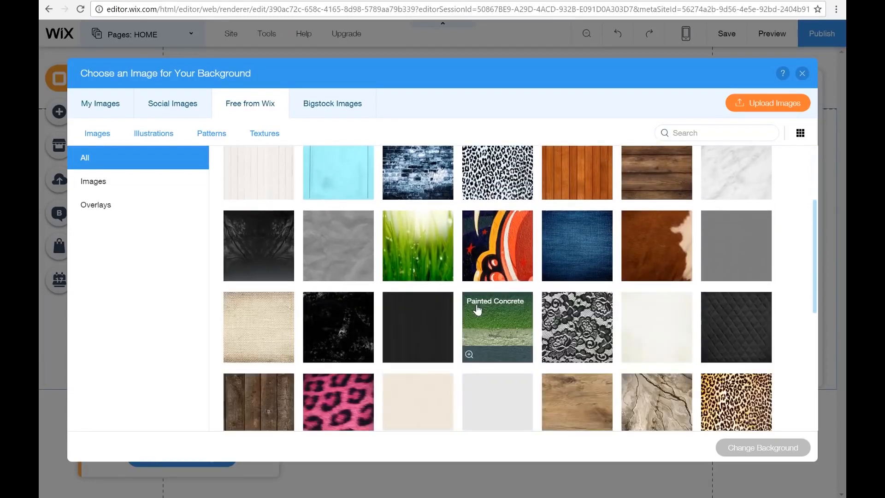
{"action": "scroll", "coordinate": [478, 310], "scroll_direction": "up", "scroll_amount": 3}
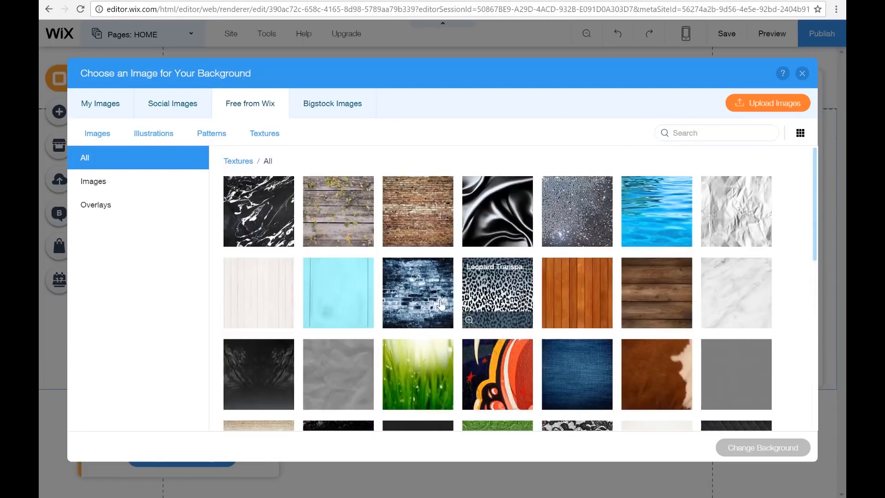
- Review the site's own images and try to upload the picture GIANTS CAUSEWAY TOUR - Northern Ireland's Most Famous Location
{"action": "left_click", "coordinate": [108, 108]}
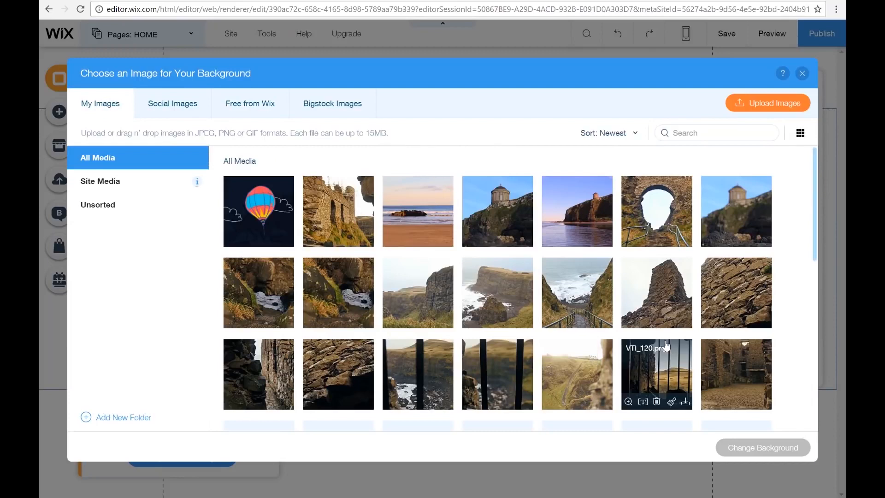
{"action": "scroll", "coordinate": [666, 346], "scroll_direction": "down", "scroll_amount": 5}
{"action": "scroll", "coordinate": [666, 346], "scroll_direction": "up", "scroll_amount": 5}
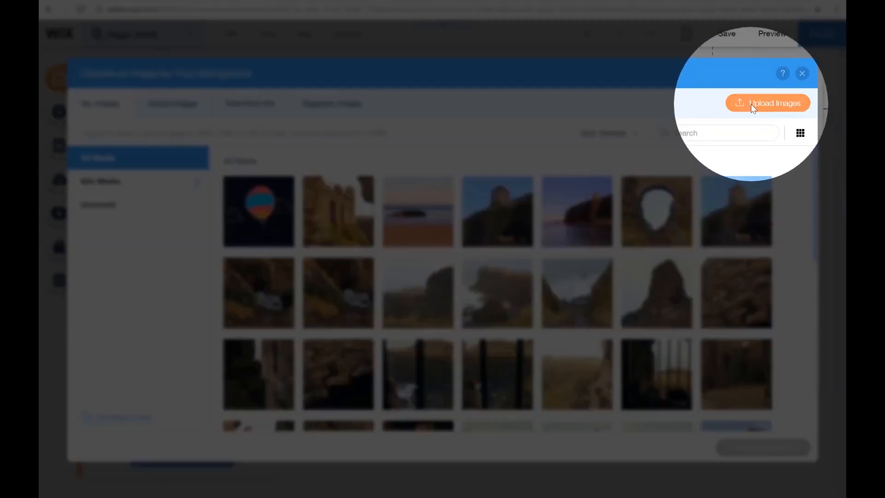
{"action": "left_click", "coordinate": [752, 104]}
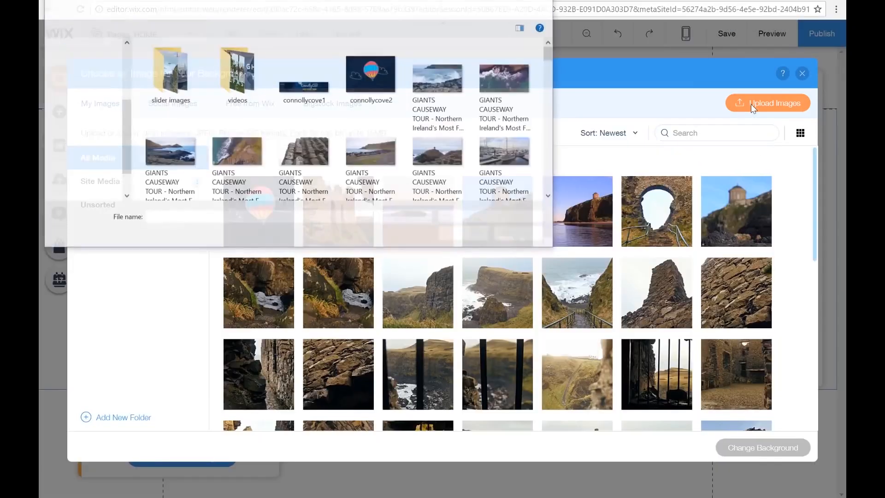
{"action": "left_click", "coordinate": [438, 80]}
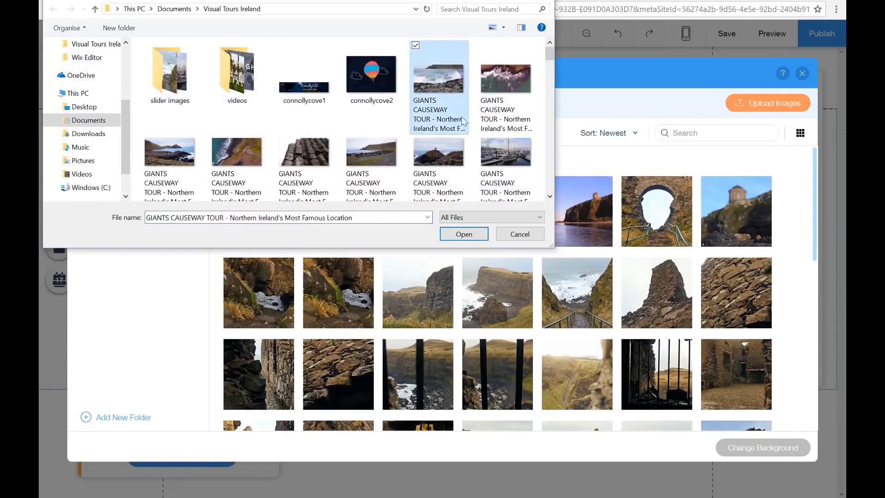
{"action": "left_click", "coordinate": [464, 235]}
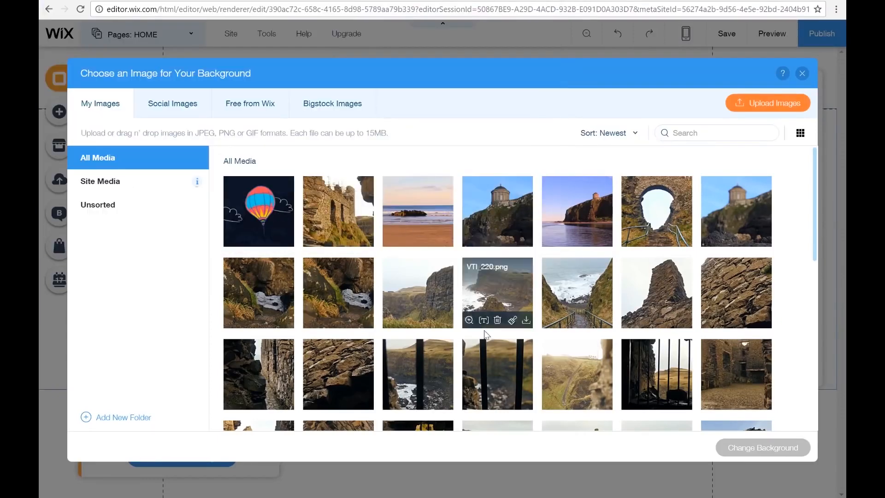
- Set the photo of the dark wooden gate post from the site's own images as the HOME page background
{"action": "scroll", "coordinate": [485, 334], "scroll_direction": "down", "scroll_amount": 4}
{"action": "scroll", "coordinate": [485, 334], "scroll_direction": "down", "scroll_amount": 4}
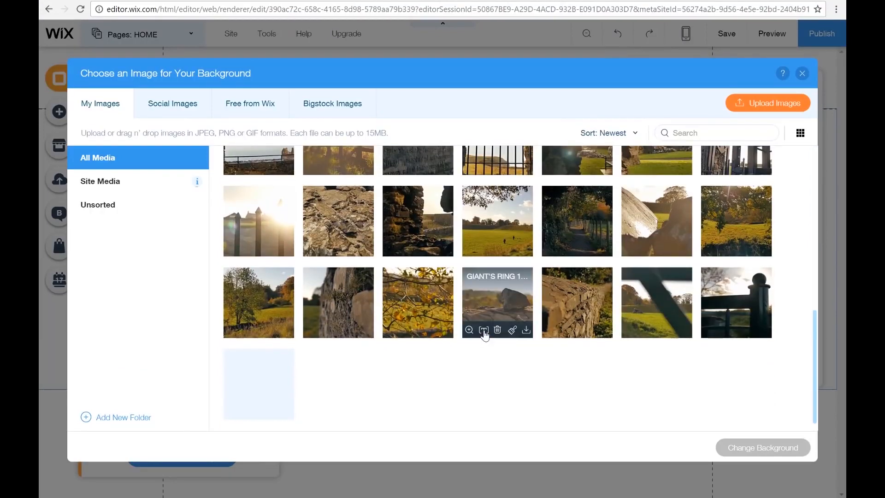
{"action": "left_click", "coordinate": [728, 300]}
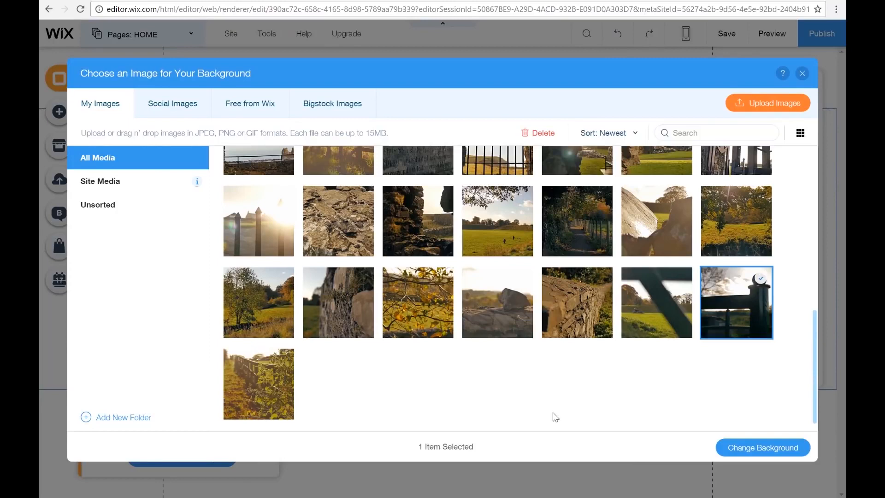
{"action": "left_click", "coordinate": [748, 456]}
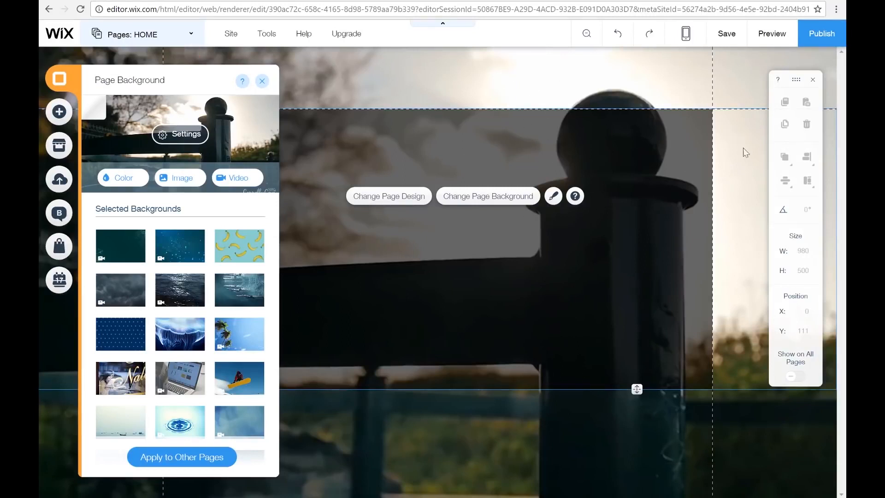
- Try to upload the Grianan Of Alieach County Donegal video for use as the page background
{"action": "left_click", "coordinate": [235, 185]}
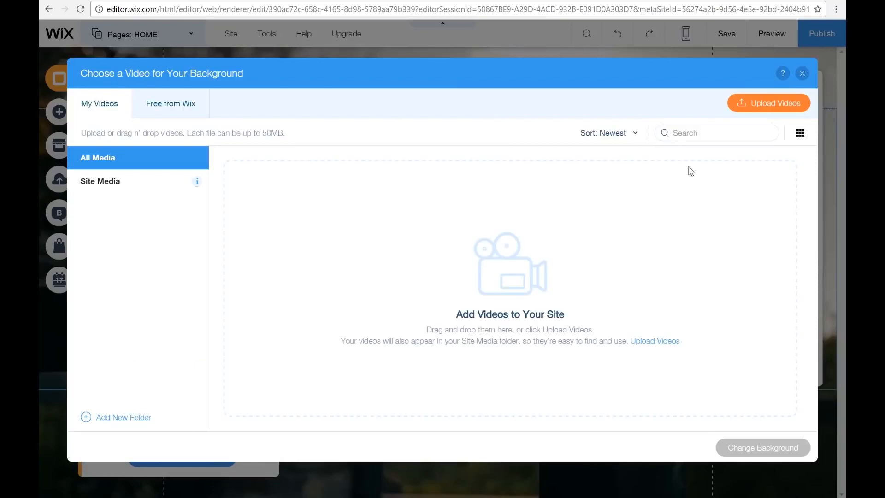
{"action": "left_click", "coordinate": [764, 104]}
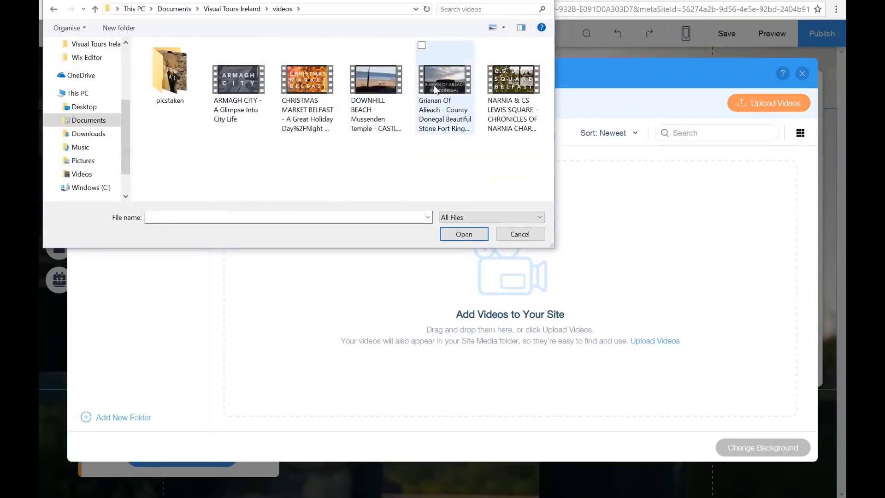
{"action": "left_click", "coordinate": [433, 86]}
{"action": "left_click", "coordinate": [454, 239]}
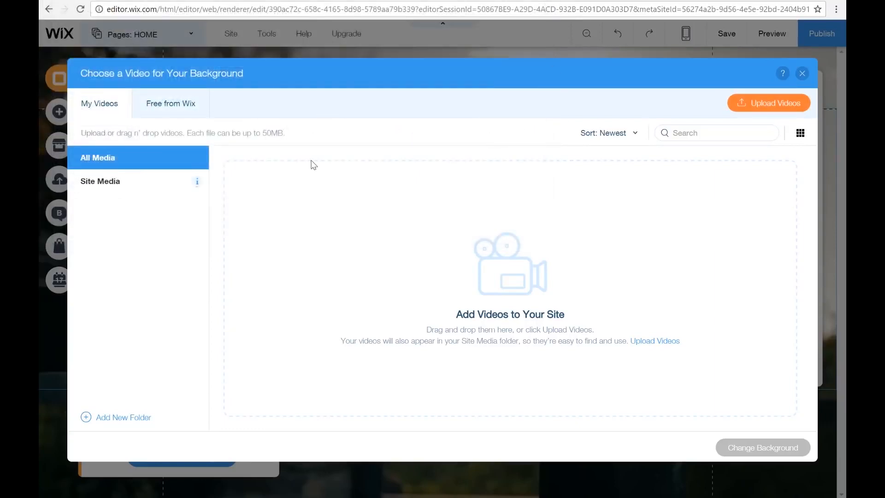
- Look through the free Wix background videos and close the video chooser without picking one
{"action": "left_click", "coordinate": [182, 111]}
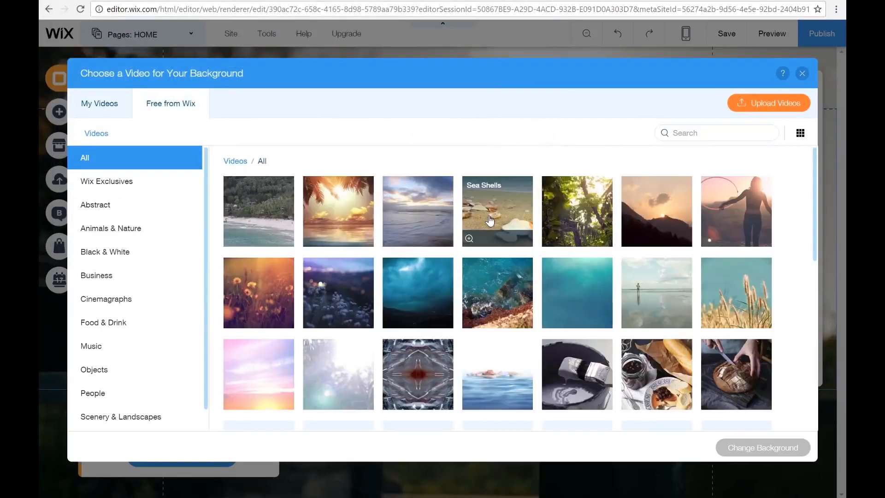
{"action": "scroll", "coordinate": [490, 221], "scroll_direction": "down", "scroll_amount": 8}
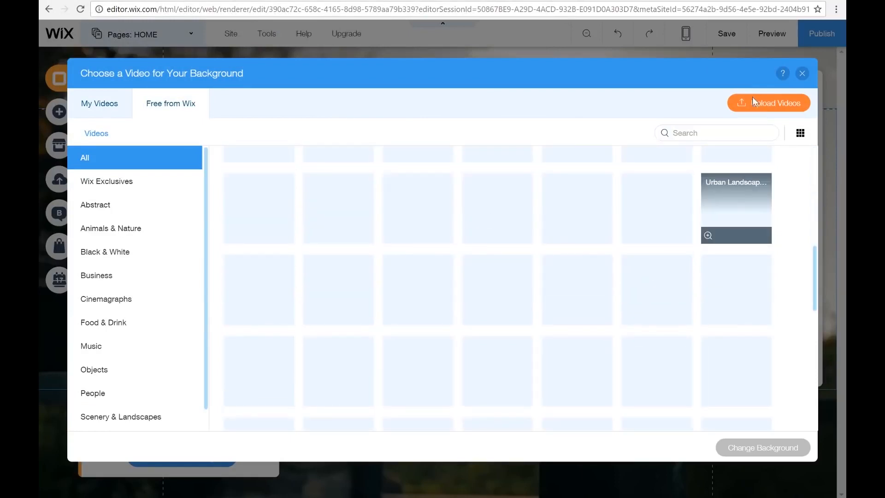
{"action": "left_click", "coordinate": [801, 77]}
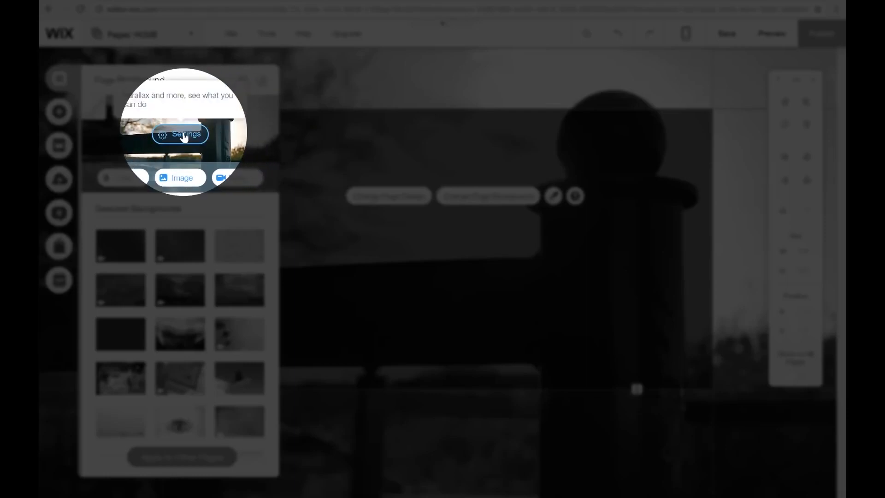
- Compare the None, Parallax and Freeze scroll effects on the background image, keeping Parallax at 100% opacity, and close the background settings
{"action": "left_click", "coordinate": [184, 137]}
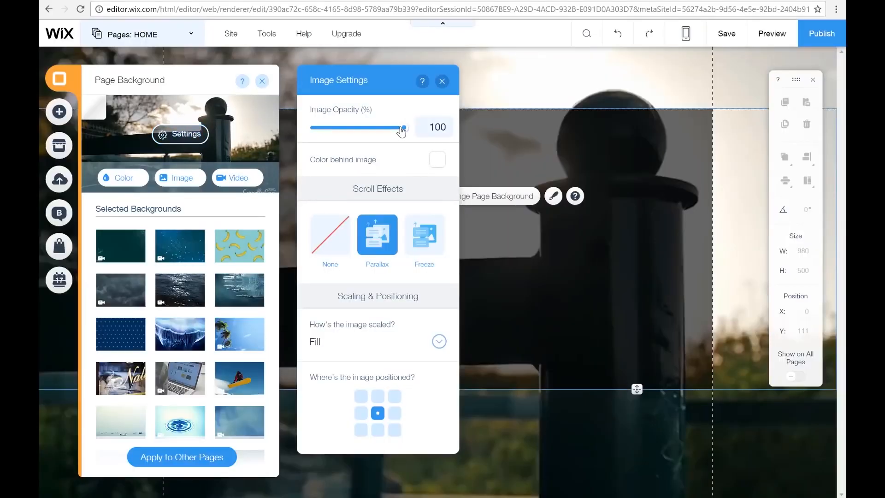
{"action": "left_click_drag", "start_coordinate": [401, 131], "coordinate": [434, 132]}
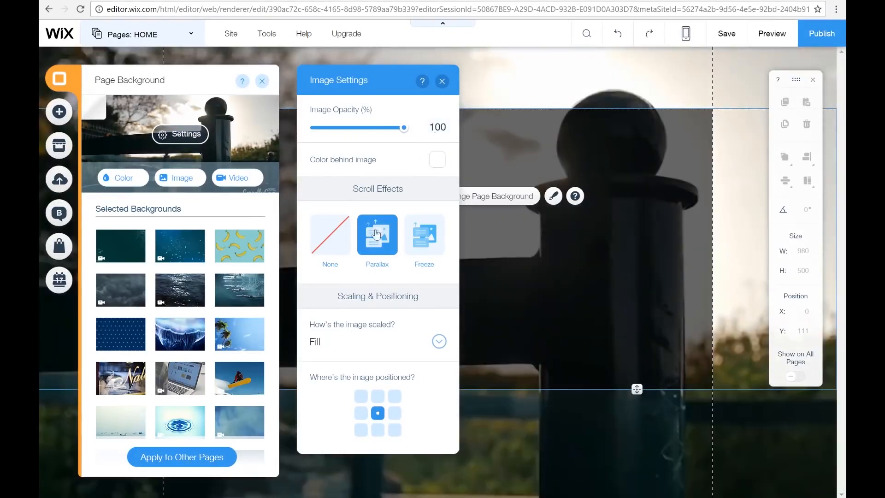
{"action": "left_click", "coordinate": [331, 248]}
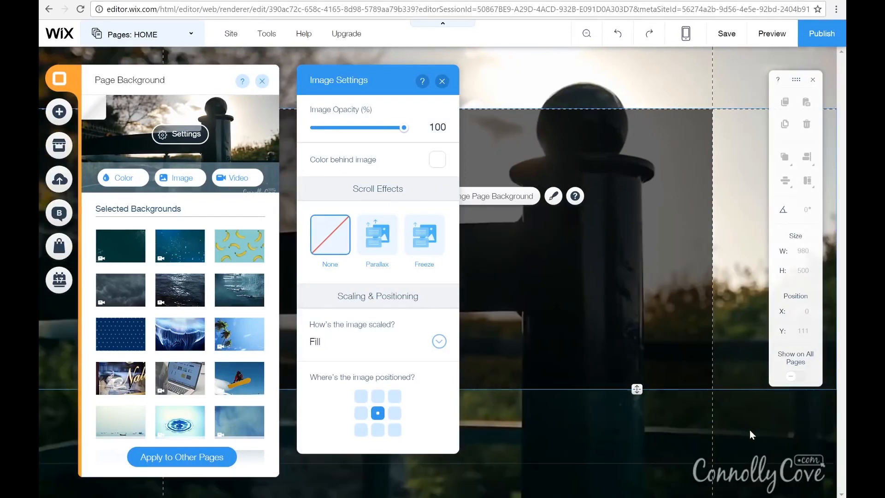
{"action": "left_click", "coordinate": [372, 248]}
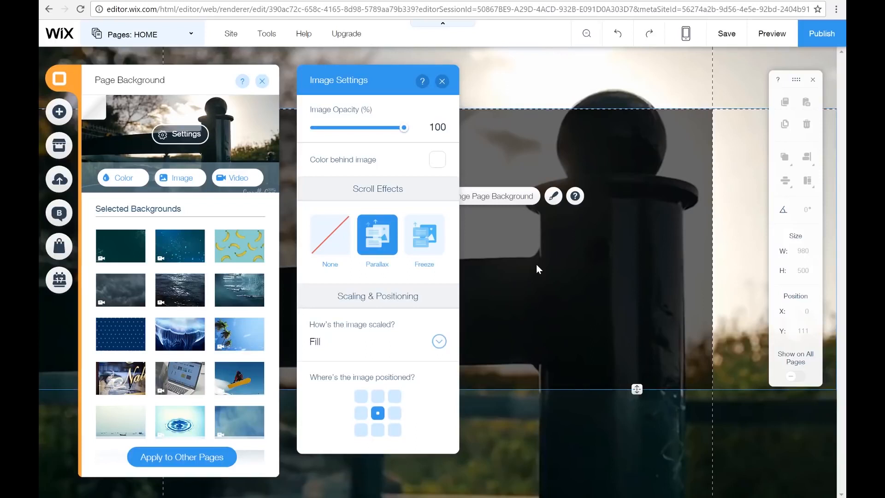
{"action": "left_click", "coordinate": [418, 232]}
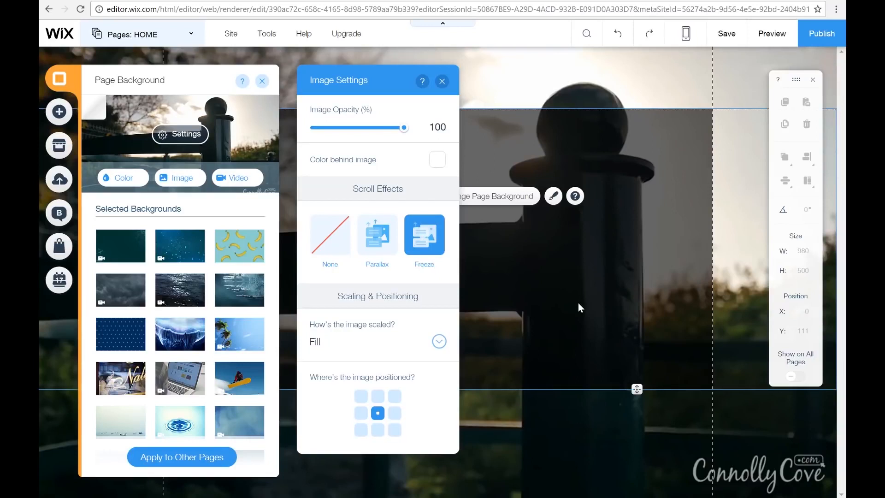
{"action": "left_click", "coordinate": [378, 238]}
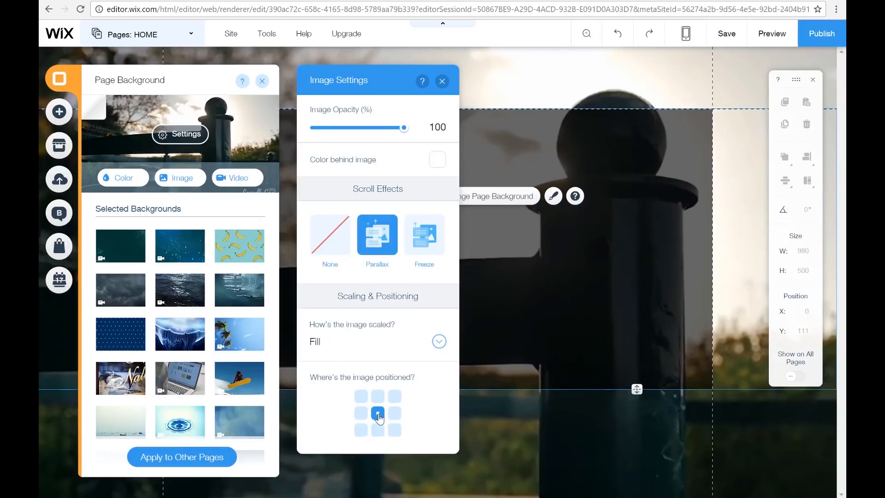
{"action": "left_click", "coordinate": [442, 82]}
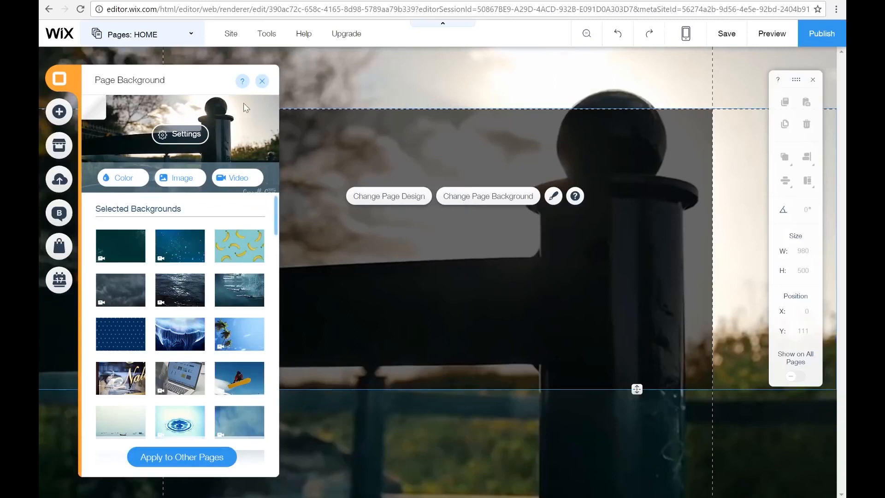
{"action": "left_click", "coordinate": [262, 82]}
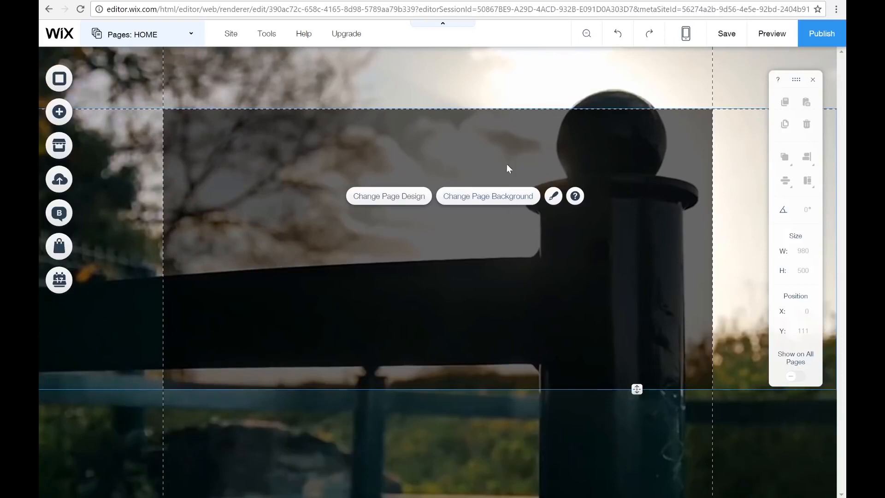
- Browse the available menu designs and place the teal-highlighted horizontal menu from My Menus in the HOME page header at X 0, Y 0
{"action": "left_click", "coordinate": [65, 115]}
{"action": "left_click", "coordinate": [101, 295]}
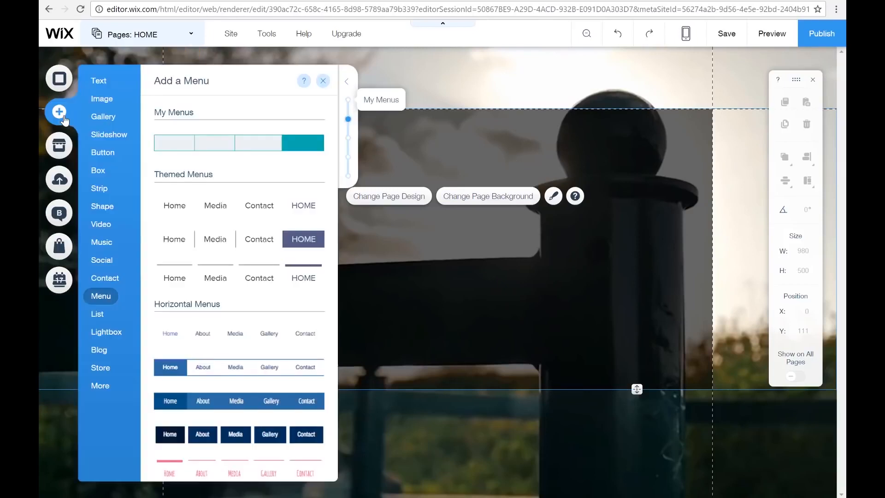
{"action": "scroll", "coordinate": [102, 297], "scroll_direction": "down", "scroll_amount": 10}
{"action": "scroll", "coordinate": [102, 298], "scroll_direction": "up", "scroll_amount": 5}
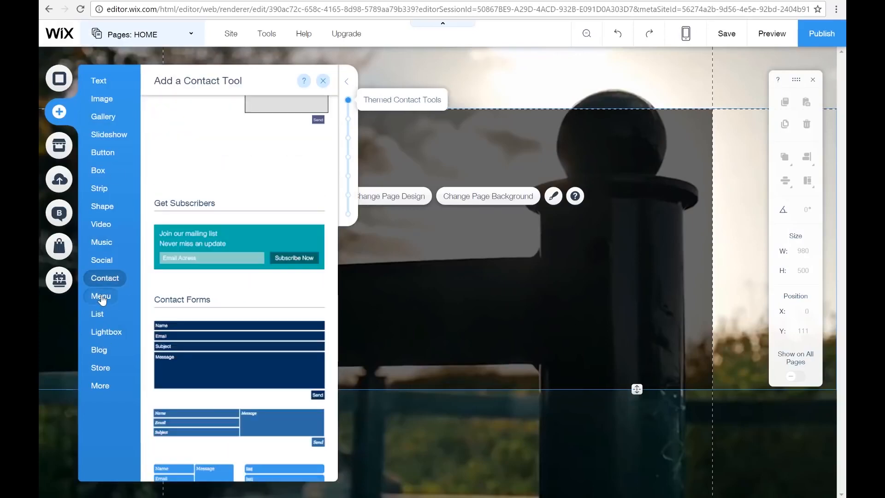
{"action": "scroll", "coordinate": [102, 300], "scroll_direction": "down", "scroll_amount": 5}
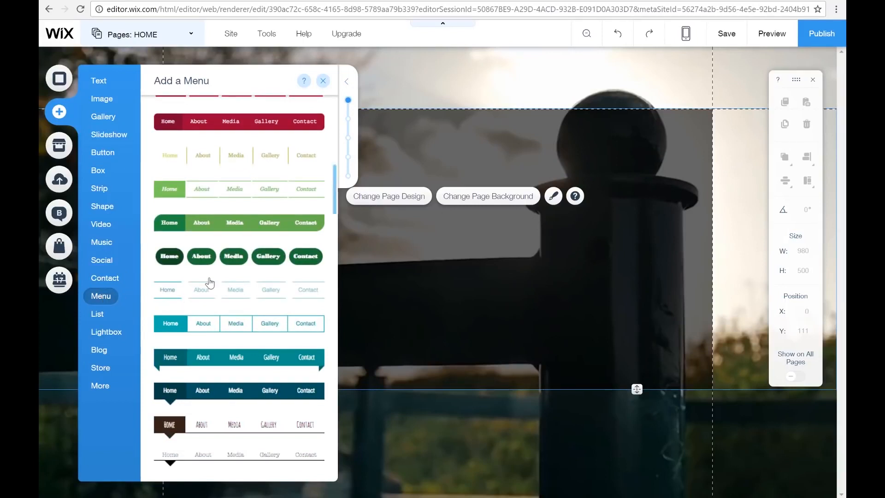
{"action": "left_click_drag", "start_coordinate": [335, 190], "coordinate": [324, 126]}
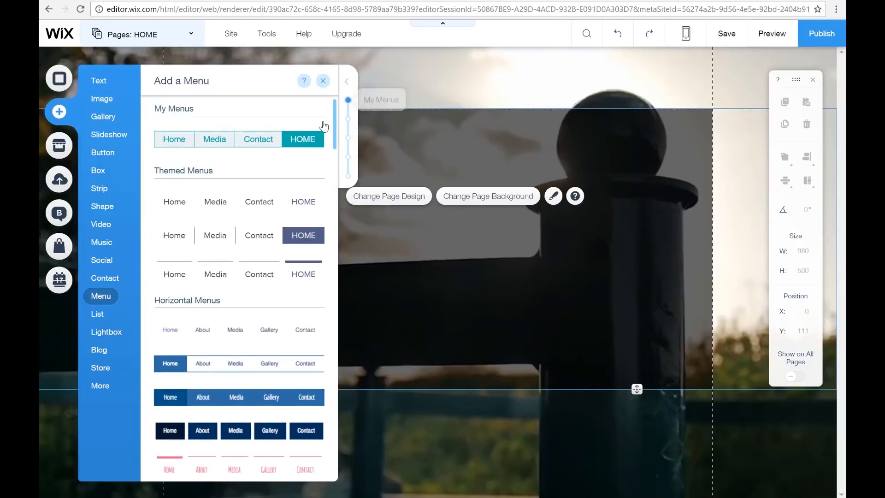
{"action": "scroll", "coordinate": [323, 132], "scroll_direction": "down", "scroll_amount": 1}
{"action": "scroll", "coordinate": [321, 166], "scroll_direction": "down", "scroll_amount": 7}
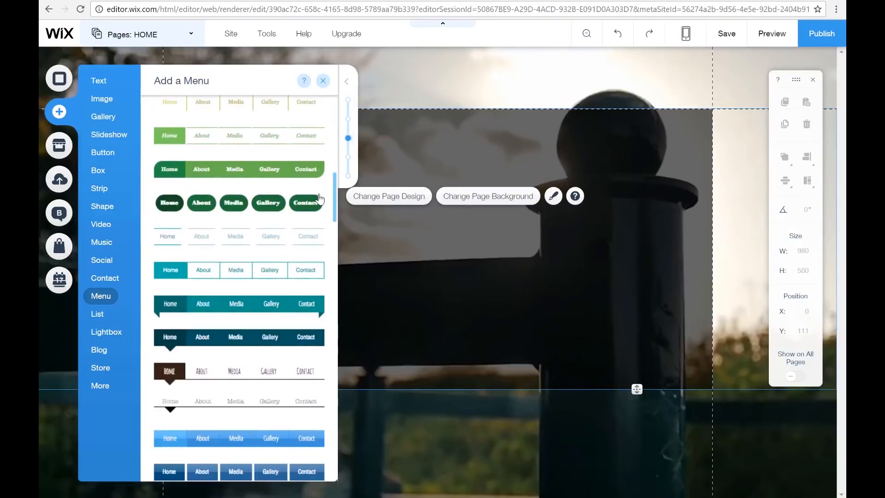
{"action": "scroll", "coordinate": [325, 133], "scroll_direction": "up", "scroll_amount": 5}
{"action": "scroll", "coordinate": [325, 131], "scroll_direction": "up", "scroll_amount": 3}
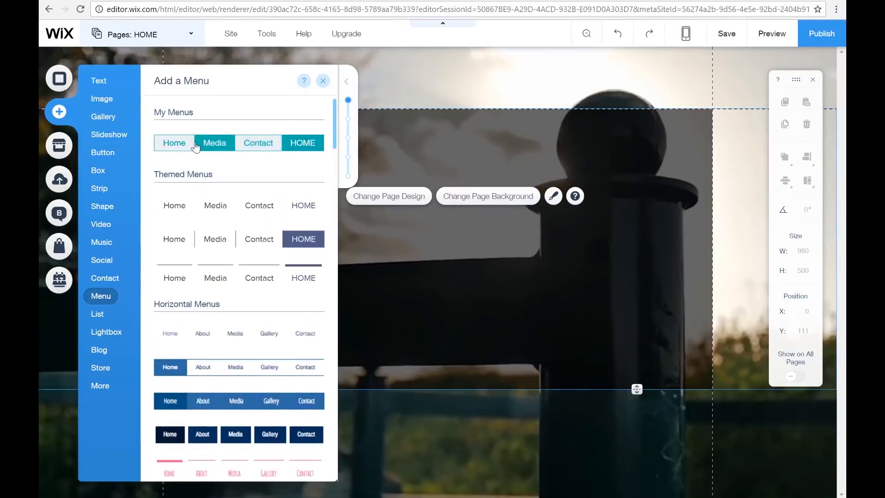
{"action": "left_click_drag", "start_coordinate": [276, 131], "coordinate": [245, 45]}
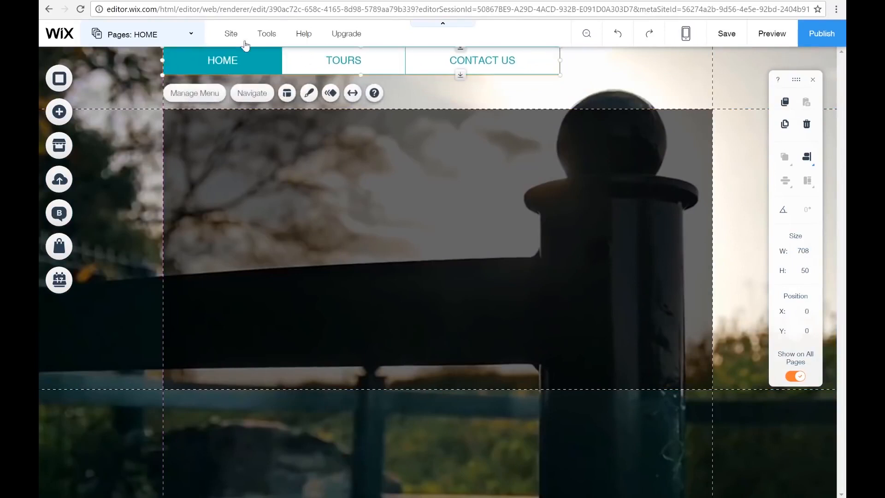
- Check the site's page list, then enlarge the header menu to 980 wide by 111 high
{"action": "left_click", "coordinate": [192, 34]}
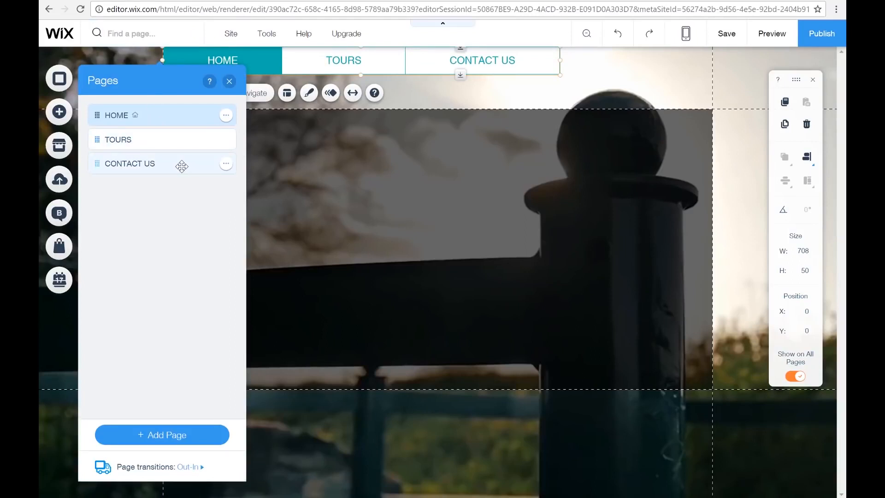
{"action": "left_click", "coordinate": [230, 81]}
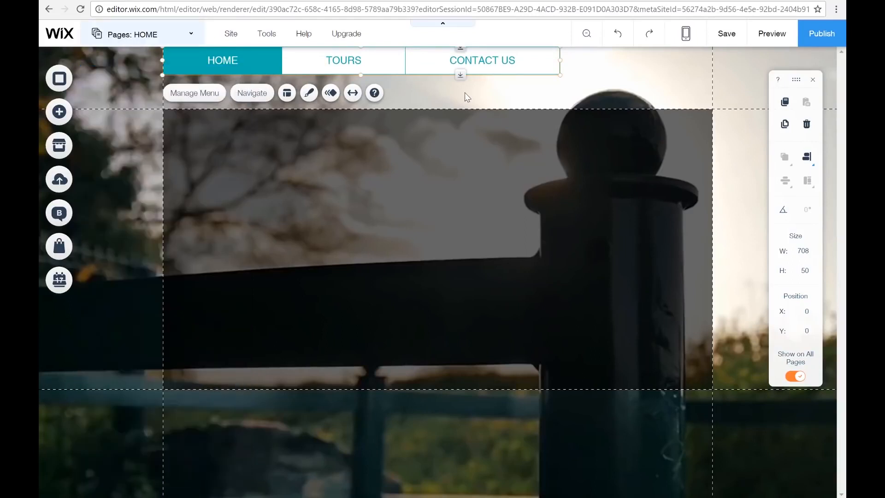
{"action": "left_click_drag", "start_coordinate": [561, 75], "coordinate": [715, 110]}
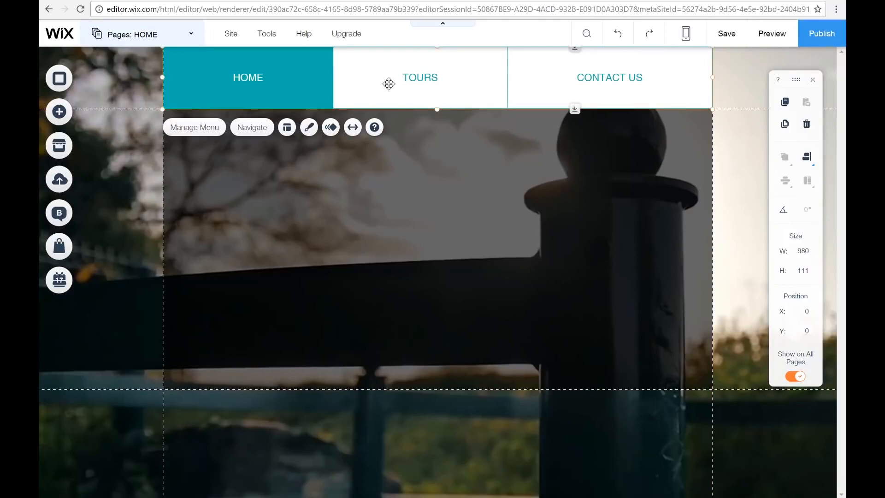
- View the TOURS page to examine the menu there, and return to the HOME page
{"action": "left_click", "coordinate": [190, 38]}
{"action": "left_click", "coordinate": [156, 139]}
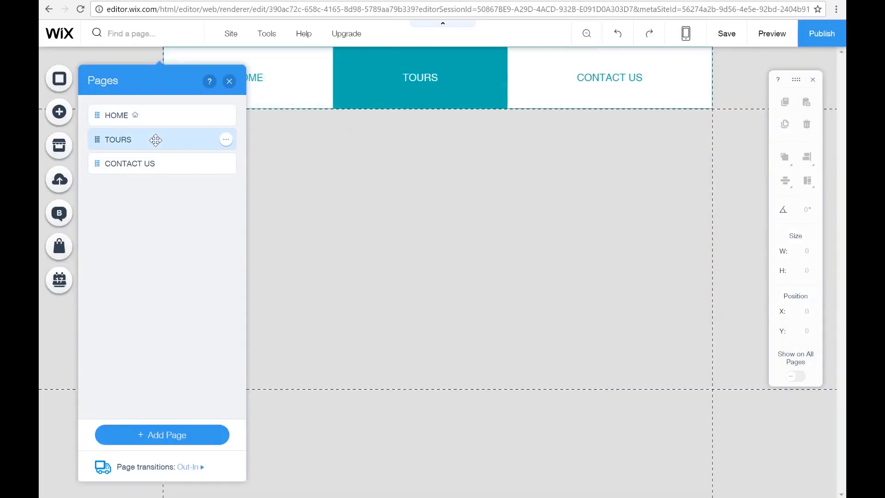
{"action": "left_click", "coordinate": [229, 82]}
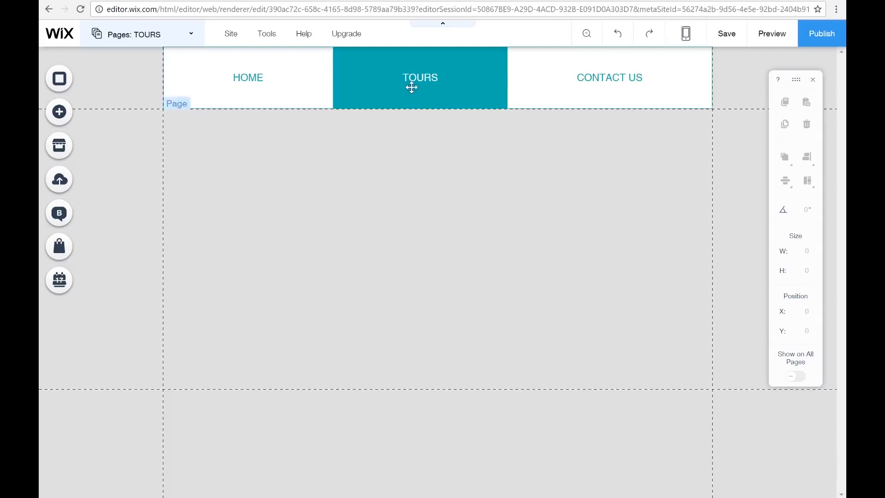
{"action": "left_click", "coordinate": [162, 35]}
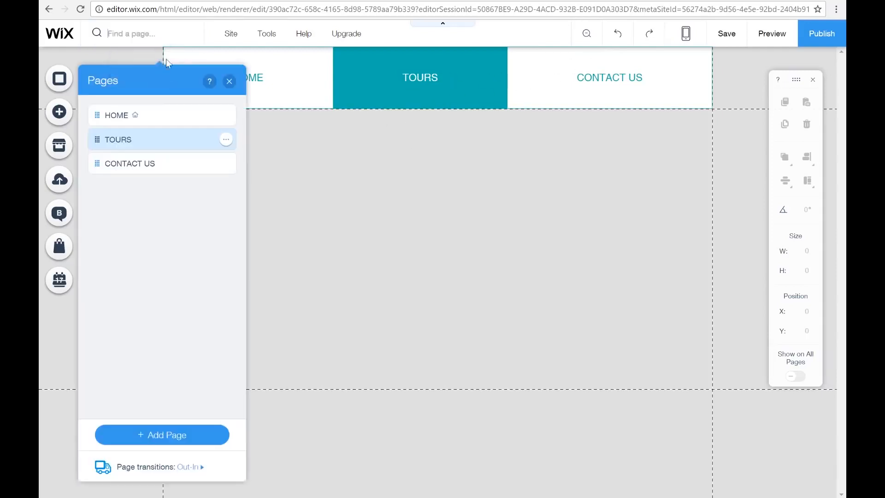
{"action": "left_click", "coordinate": [138, 115]}
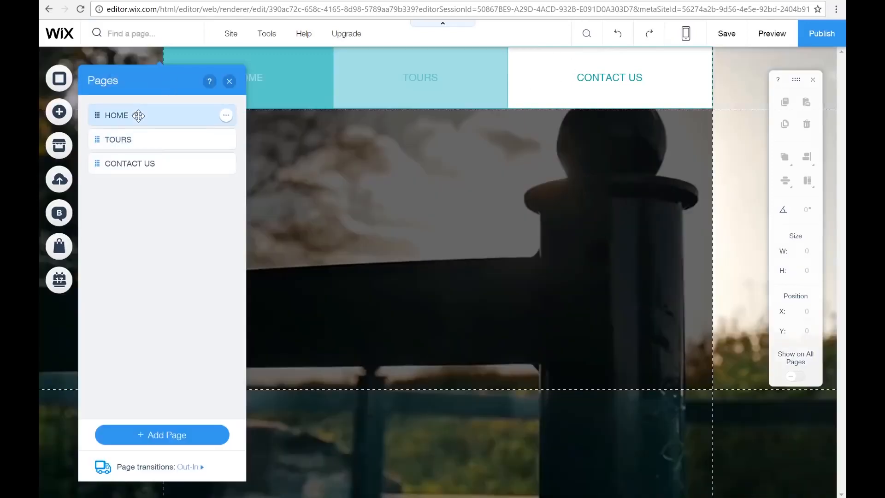
{"action": "left_click", "coordinate": [229, 82]}
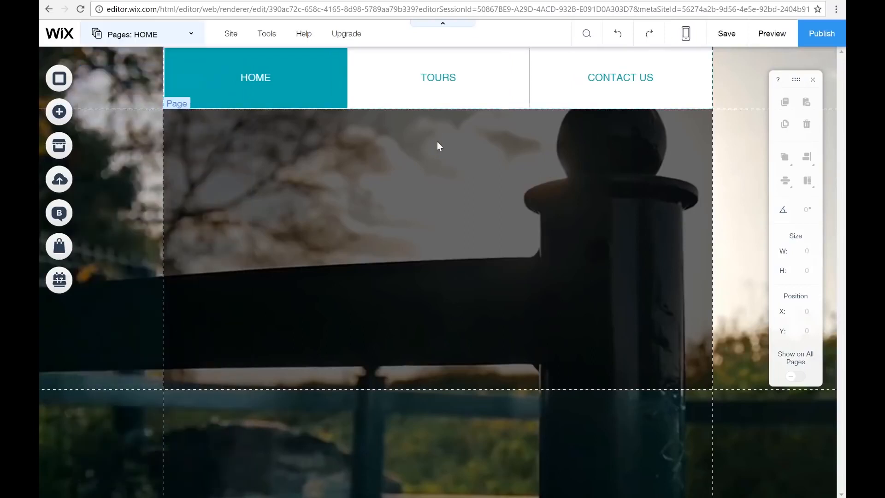
{"action": "left_click", "coordinate": [64, 113]}
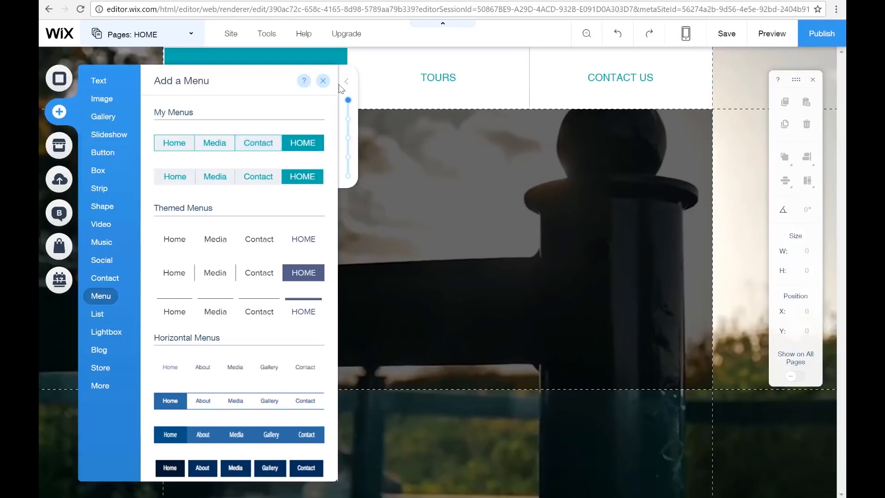
{"action": "left_click", "coordinate": [322, 83]}
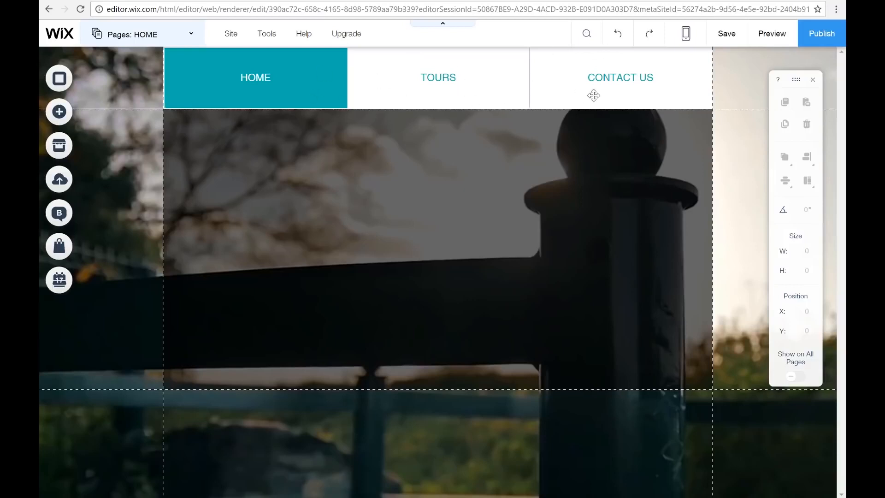
- Open the header menu's layout settings and try left-aligned tab text before restoring centred alignment
{"action": "left_click", "coordinate": [324, 82]}
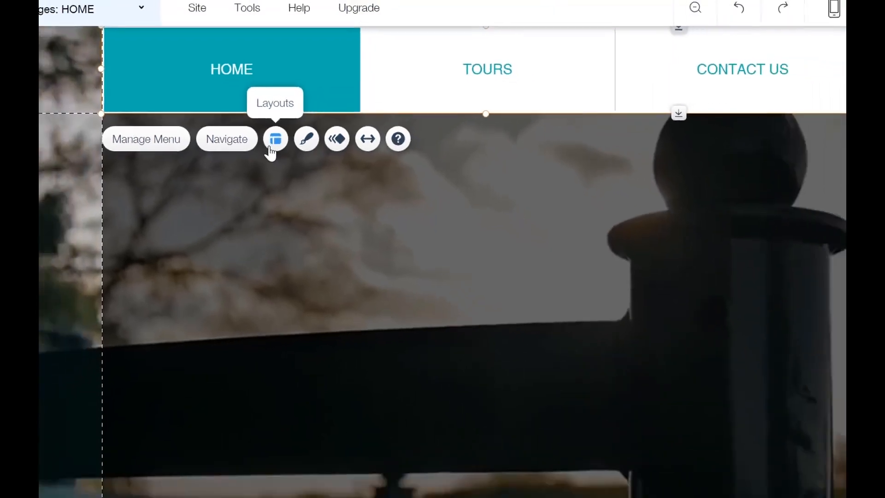
{"action": "left_click", "coordinate": [264, 150]}
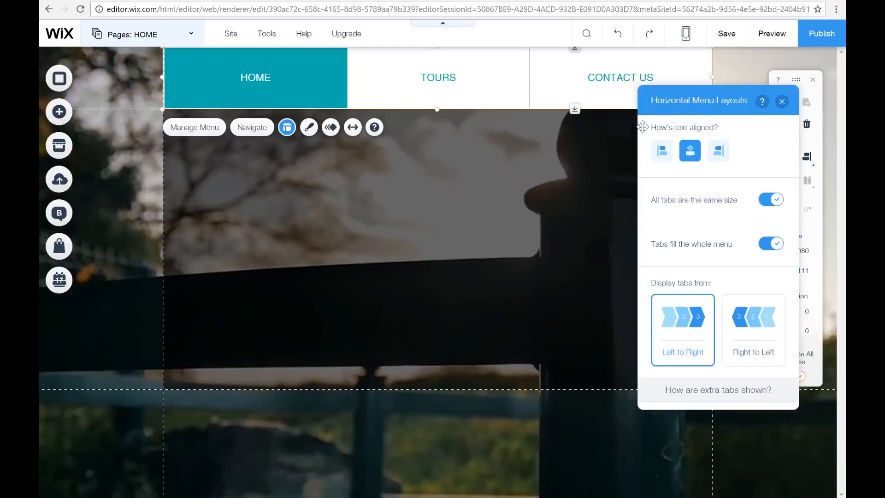
{"action": "left_click_drag", "start_coordinate": [645, 108], "coordinate": [393, 172]}
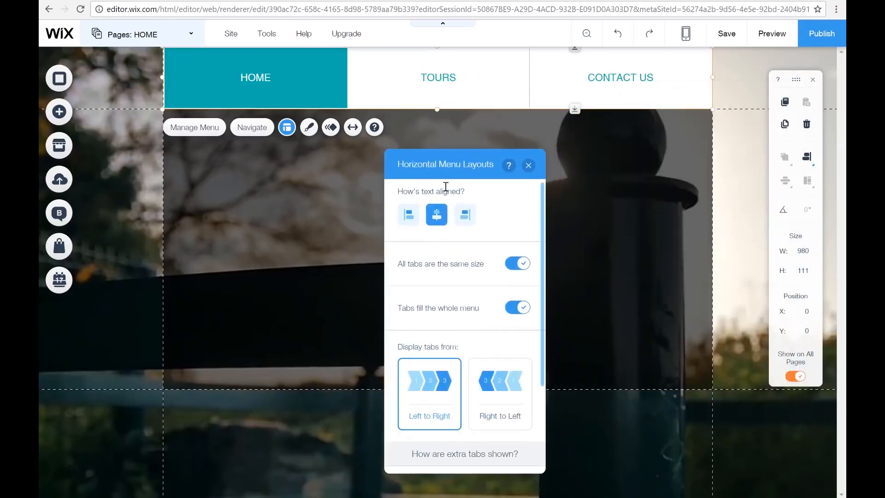
{"action": "left_click", "coordinate": [409, 215]}
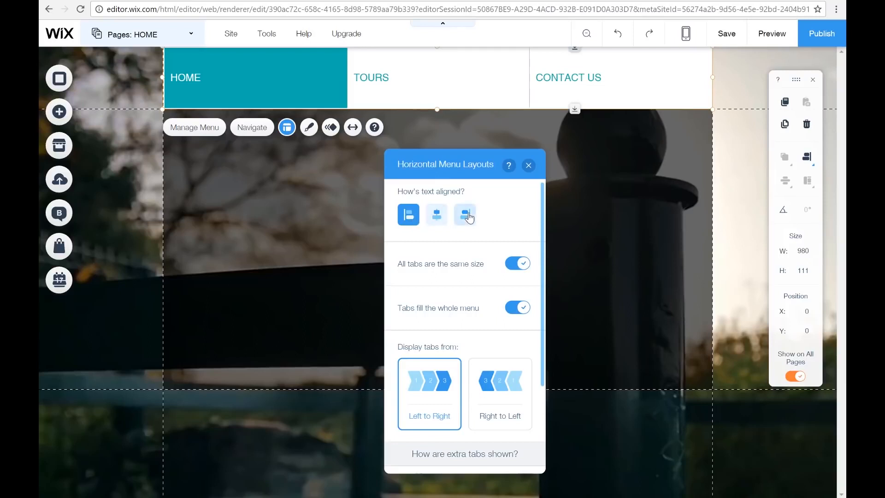
{"action": "left_click", "coordinate": [434, 217]}
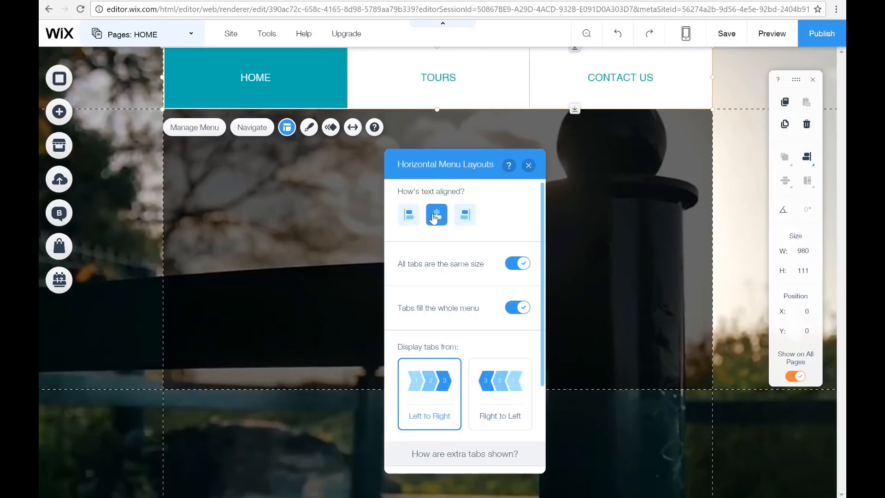
- Try the menu without equal-size tabs and without tabs filling the whole menu, restore both options, and close the layout settings
{"action": "left_click_drag", "start_coordinate": [455, 166], "coordinate": [472, 144]}
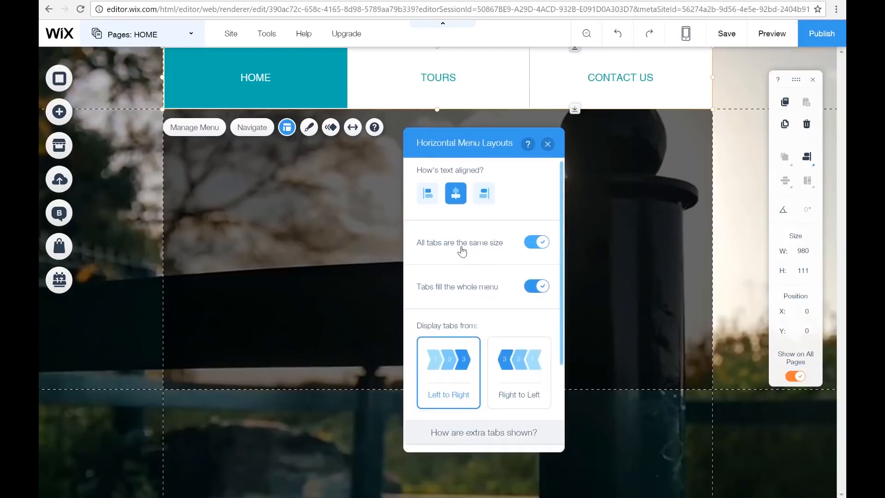
{"action": "left_click", "coordinate": [539, 243]}
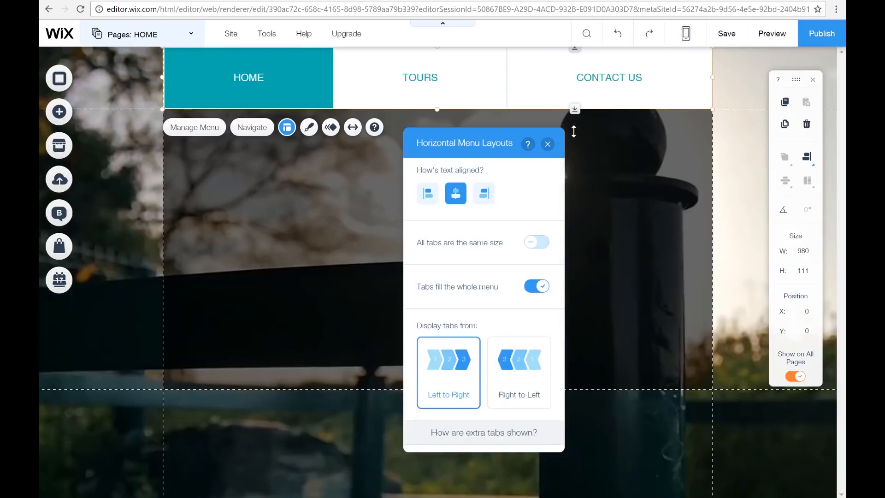
{"action": "left_click", "coordinate": [537, 241]}
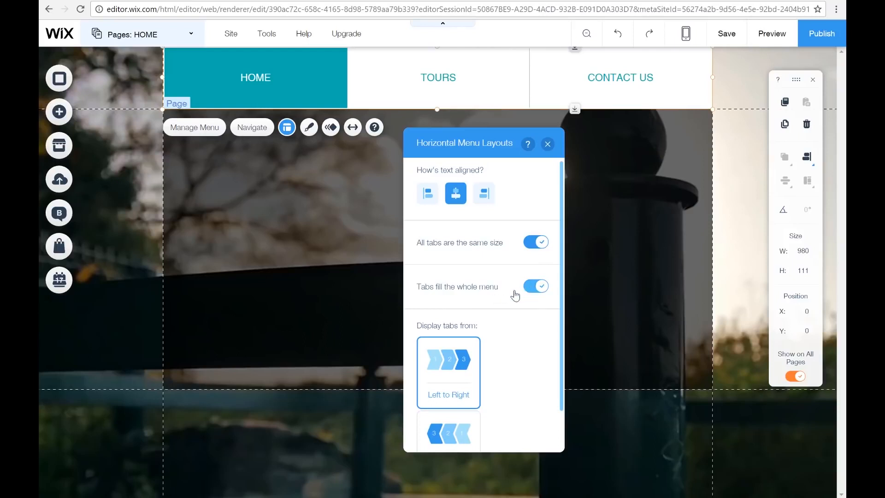
{"action": "scroll", "coordinate": [487, 336], "scroll_direction": "down", "scroll_amount": 2}
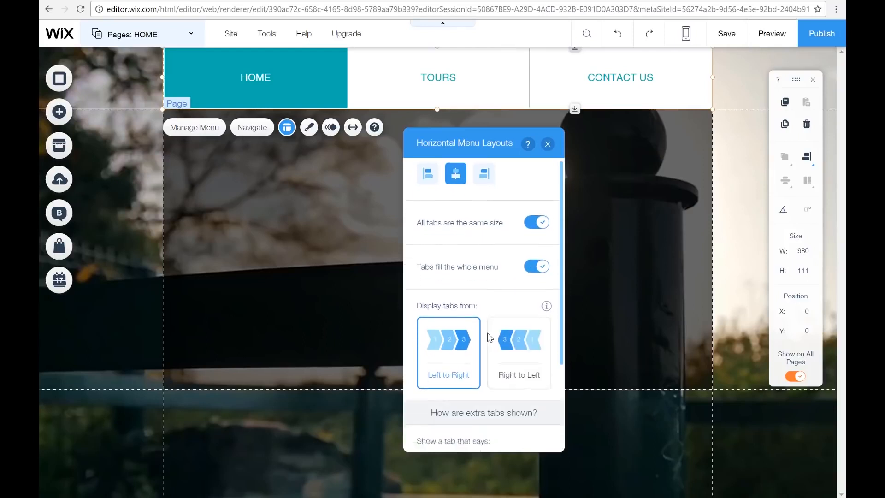
{"action": "left_click", "coordinate": [542, 244]}
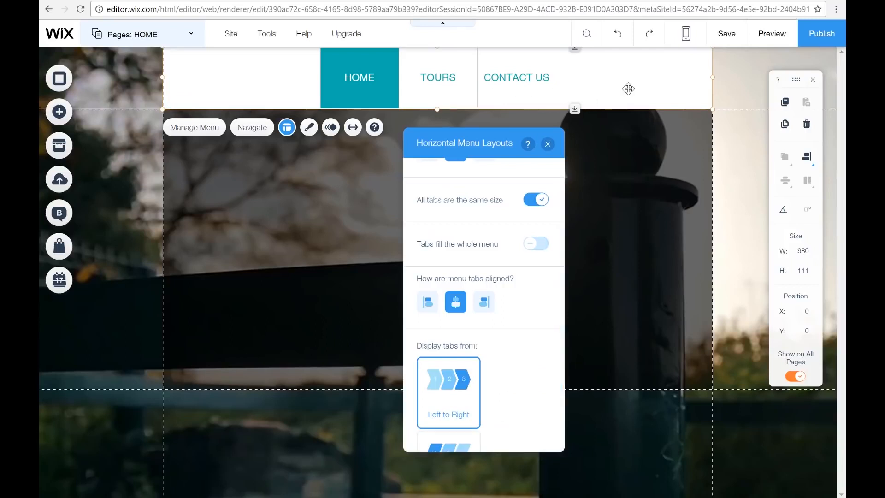
{"action": "left_click", "coordinate": [533, 245]}
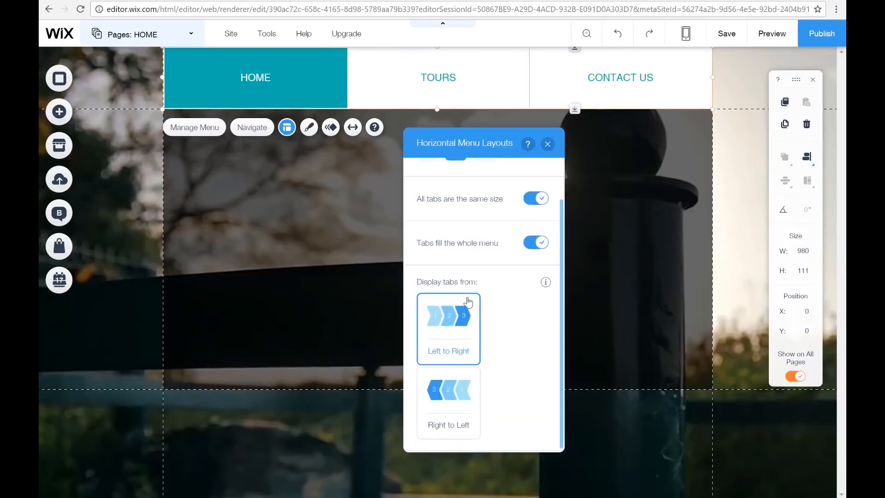
{"action": "left_click", "coordinate": [548, 145]}
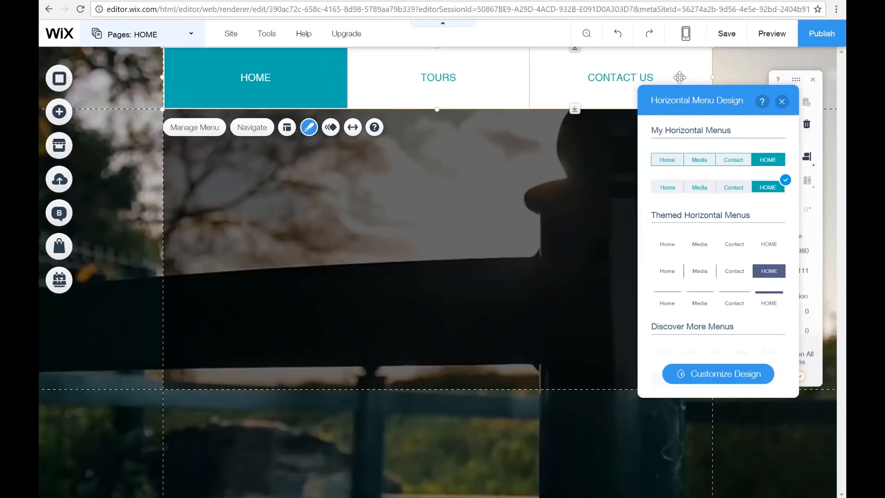
- Open the header menu's custom design settings and examine the regular state's background, drop-down and separator colours, border, and corners
{"action": "left_click_drag", "start_coordinate": [653, 98], "coordinate": [403, 148]}
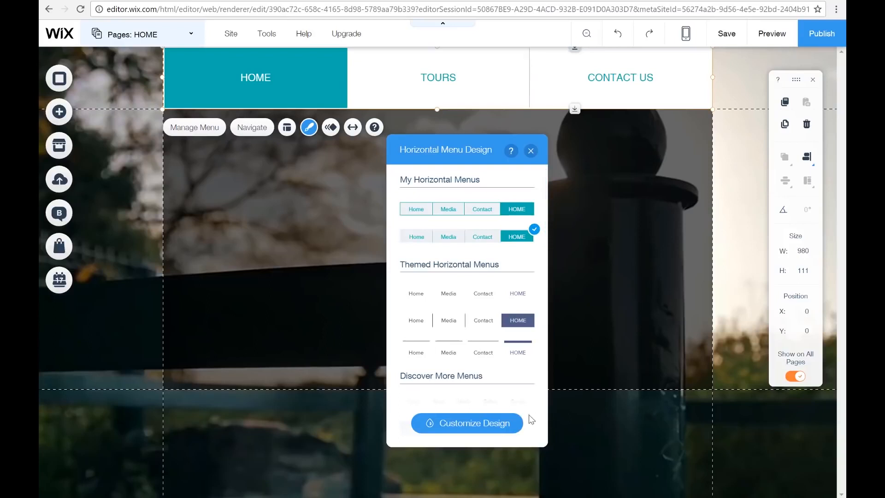
{"action": "left_click", "coordinate": [473, 429]}
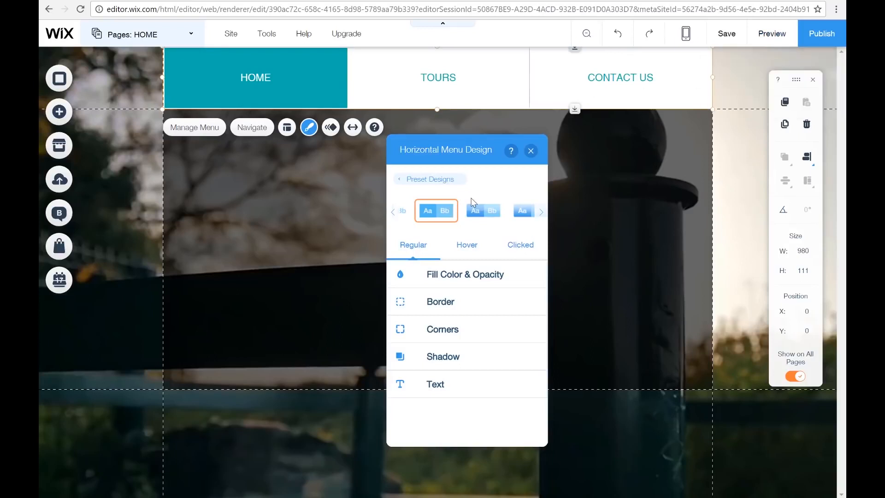
{"action": "left_click", "coordinate": [423, 279]}
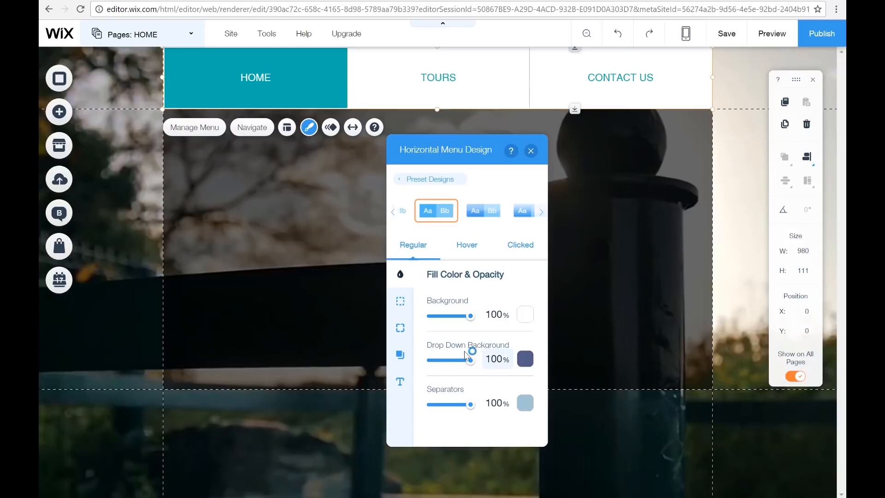
{"action": "left_click", "coordinate": [521, 364]}
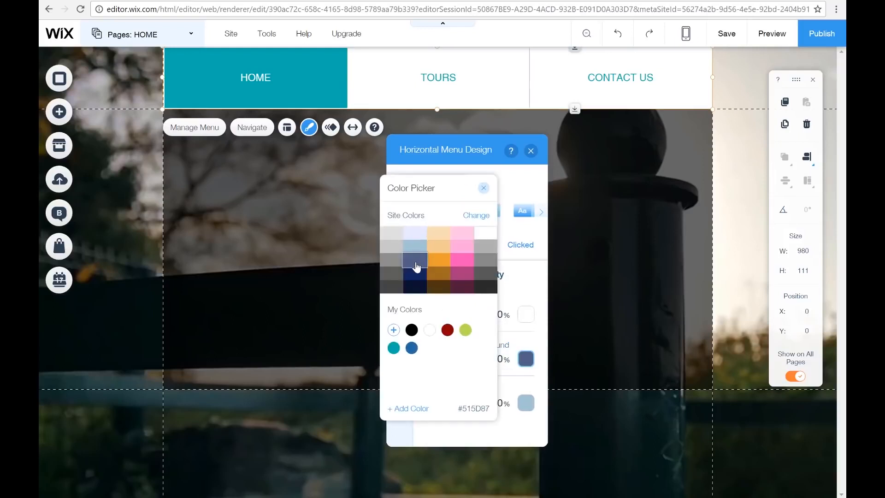
{"action": "left_click", "coordinate": [484, 189]}
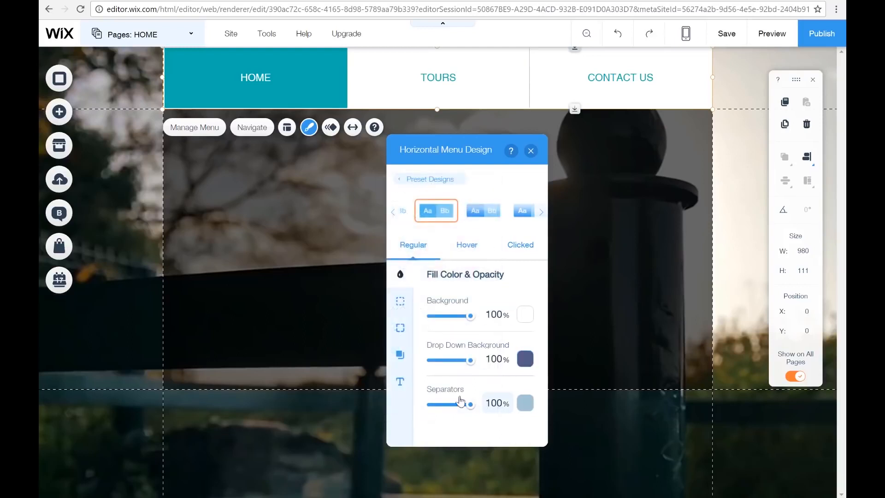
{"action": "left_click", "coordinate": [527, 404]}
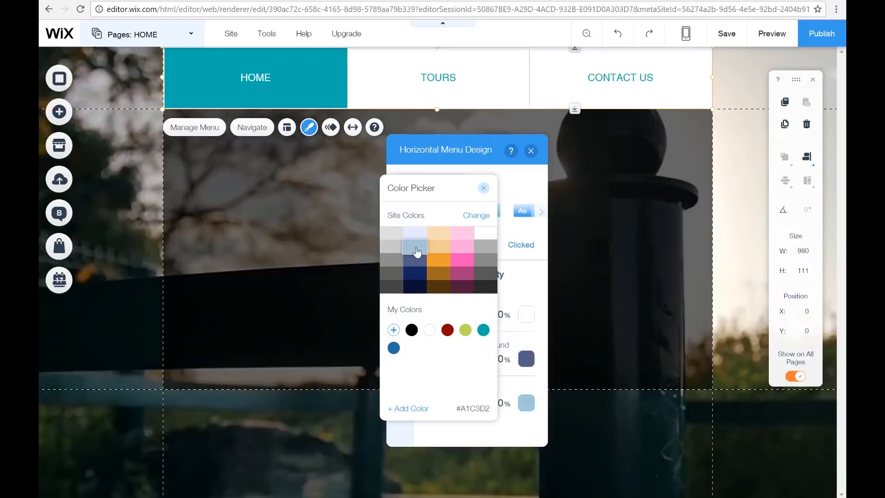
{"action": "left_click", "coordinate": [484, 188]}
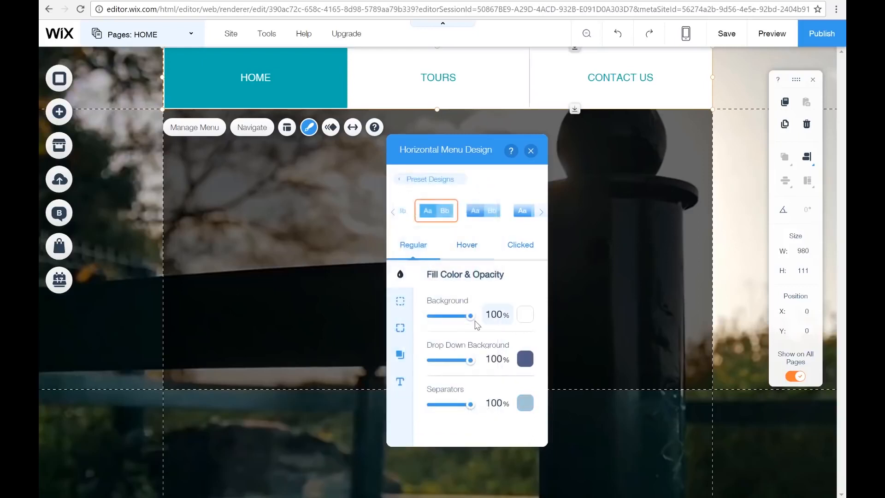
{"action": "left_click", "coordinate": [400, 304]}
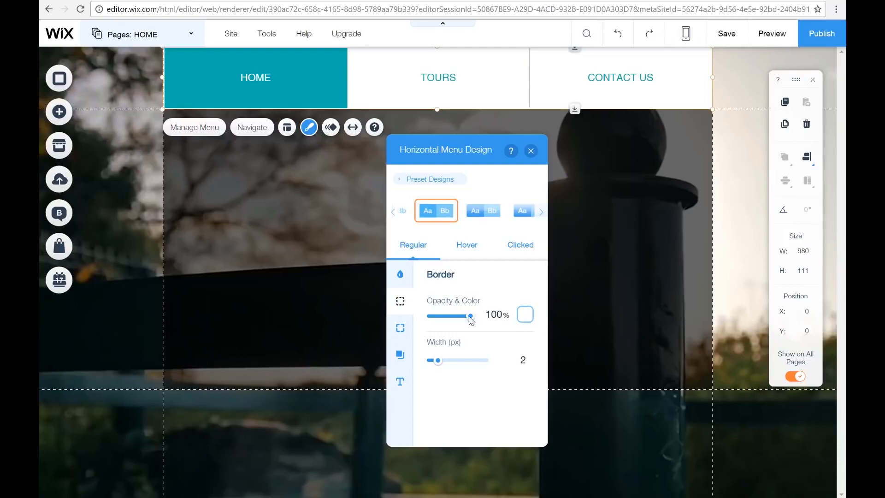
{"action": "left_click", "coordinate": [400, 327]}
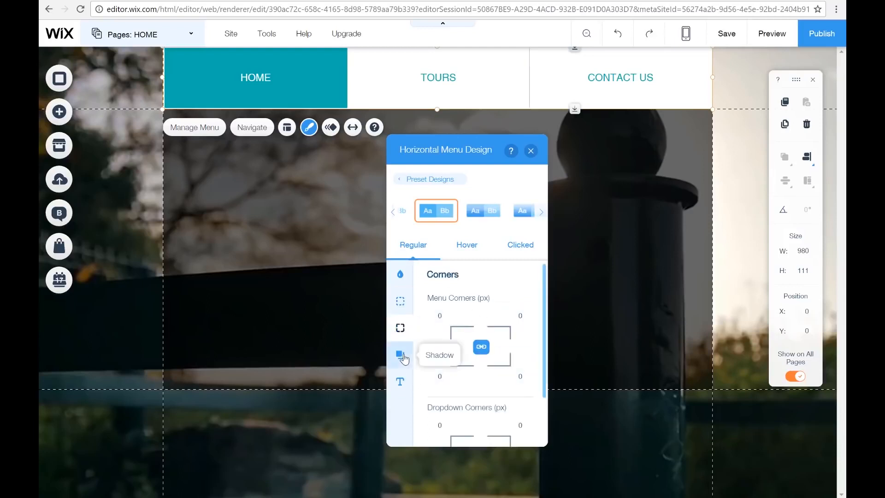
- Try the shadow on the header menu's regular state, toggling it on and off twice
{"action": "left_click", "coordinate": [401, 355]}
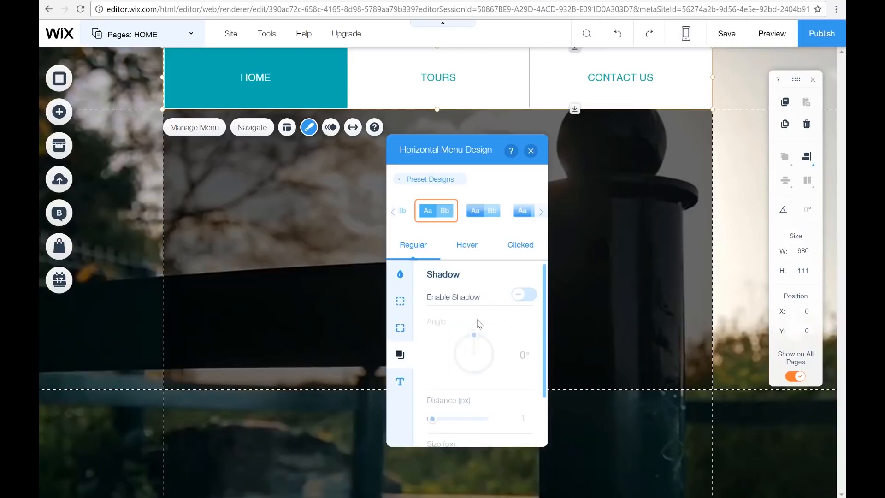
{"action": "left_click", "coordinate": [523, 297]}
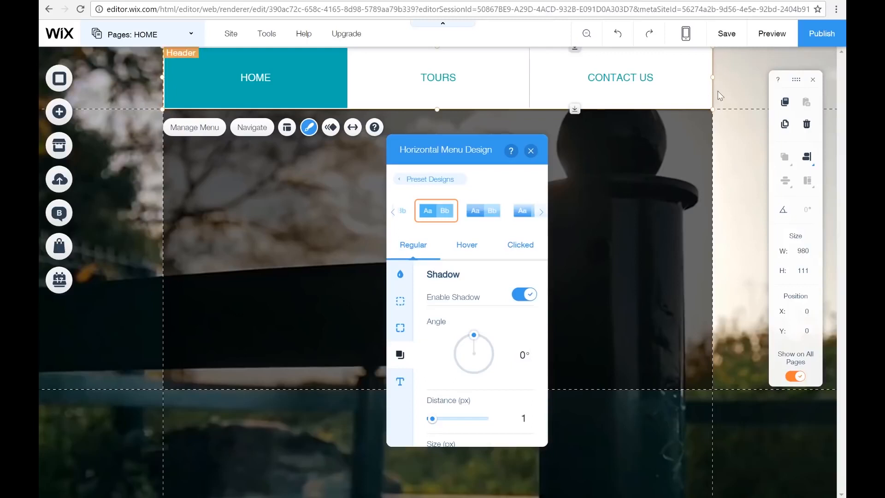
{"action": "left_click", "coordinate": [527, 301]}
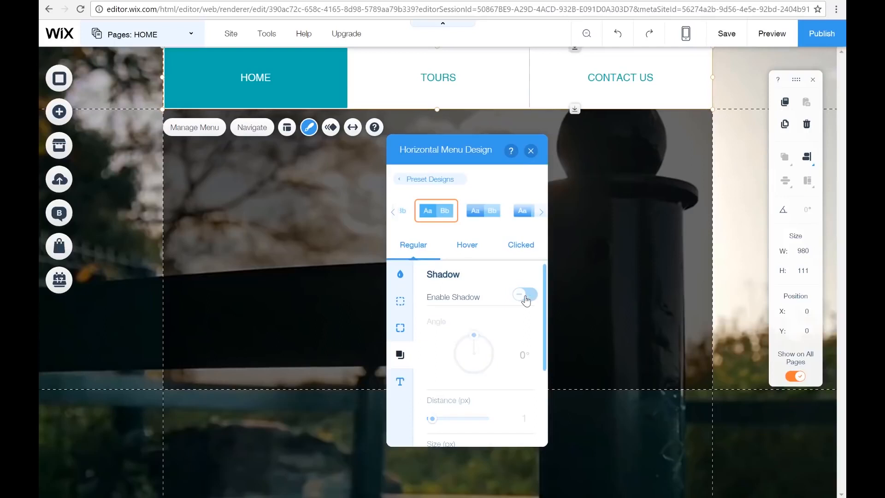
{"action": "left_click", "coordinate": [526, 301]}
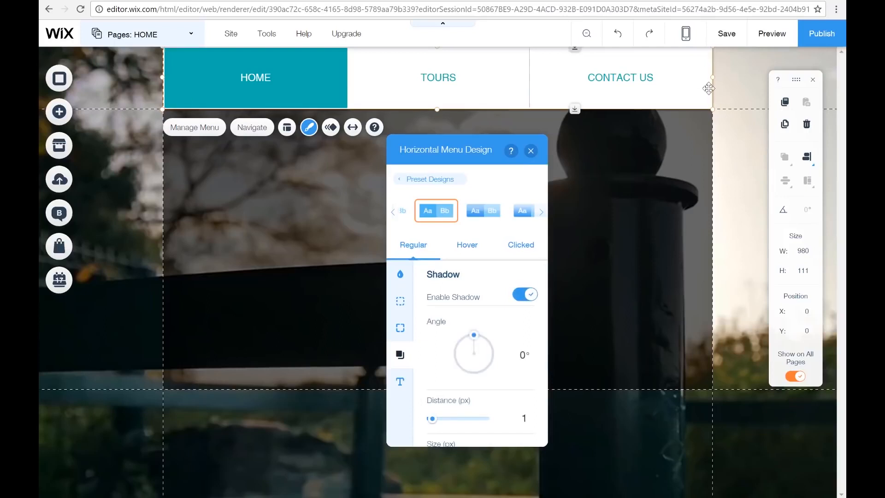
{"action": "left_click", "coordinate": [526, 299]}
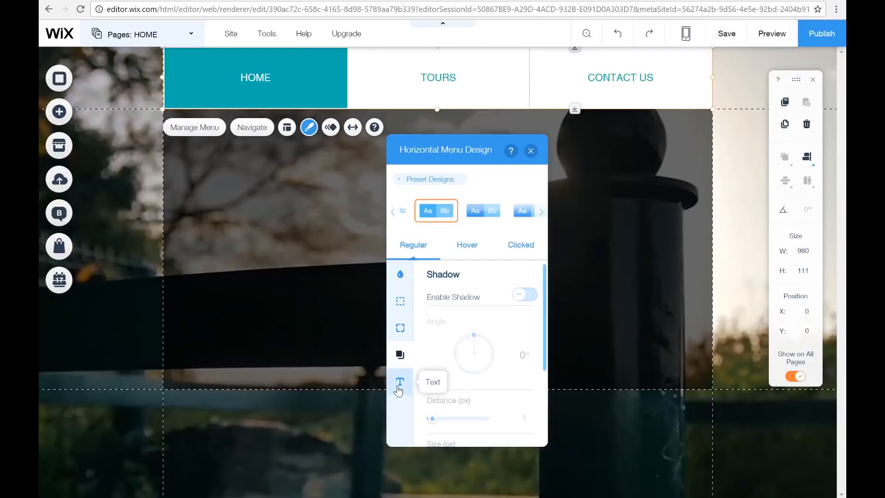
- Set the header menu's regular text colour to the dark navy site colour #091230
{"action": "left_click", "coordinate": [400, 389]}
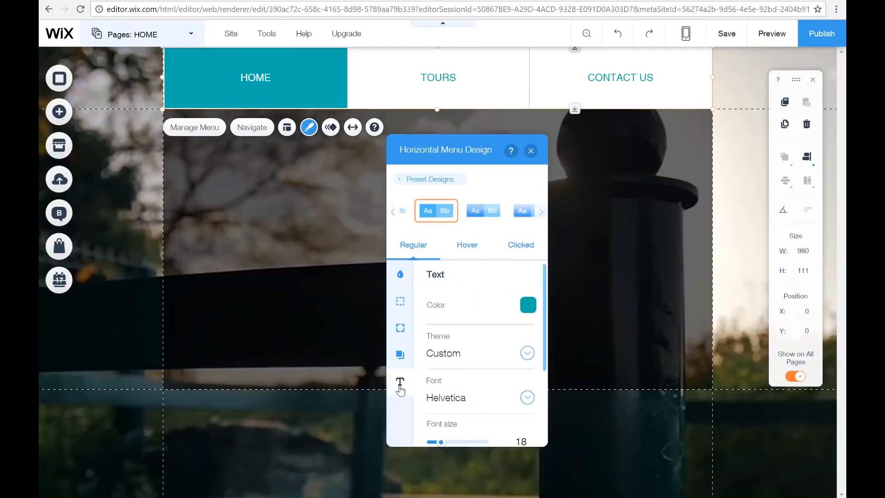
{"action": "left_click", "coordinate": [529, 305]}
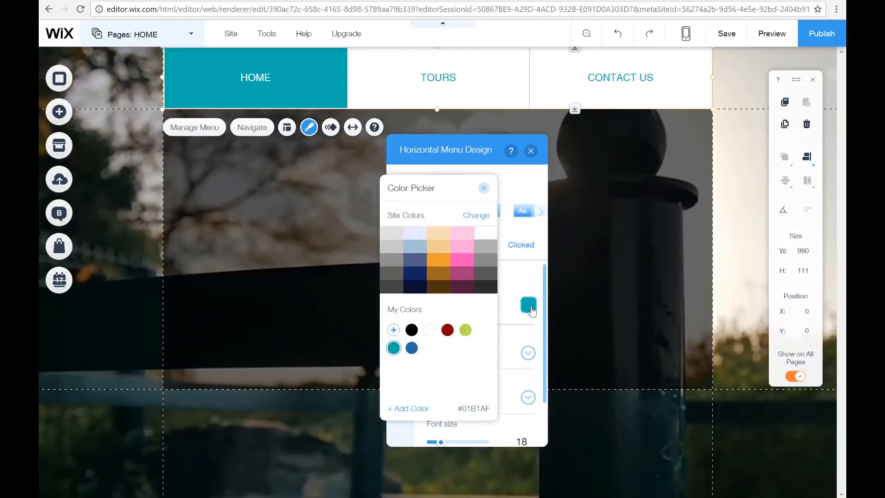
{"action": "left_click", "coordinate": [410, 285]}
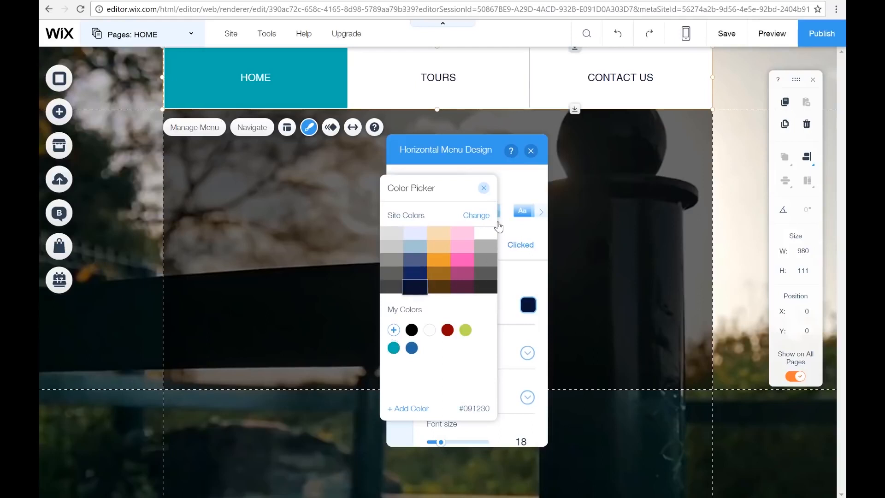
{"action": "left_click", "coordinate": [483, 188]}
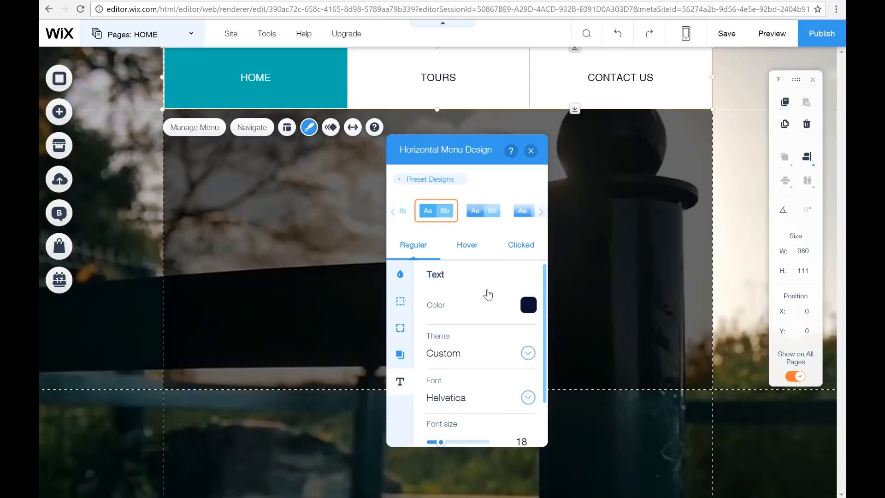
- Apply the Page Title text theme to the header menu, trying Site Title before returning to Page Title
{"action": "left_click", "coordinate": [528, 354]}
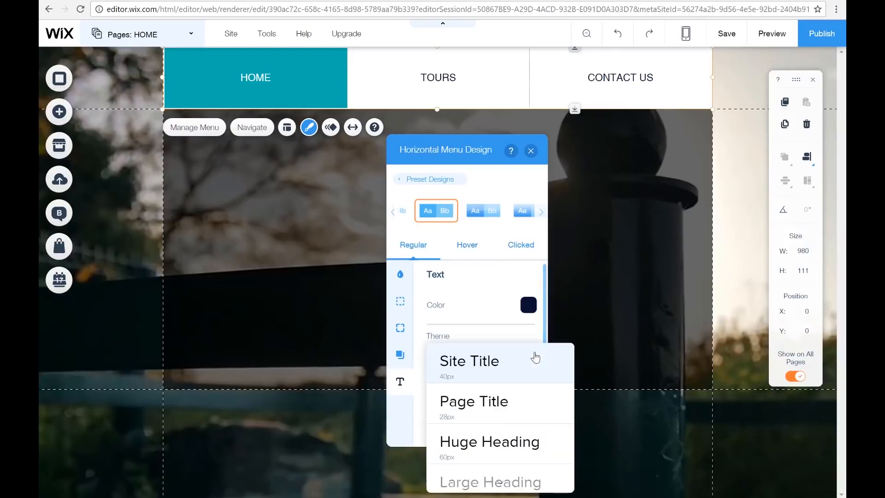
{"action": "left_click", "coordinate": [511, 412]}
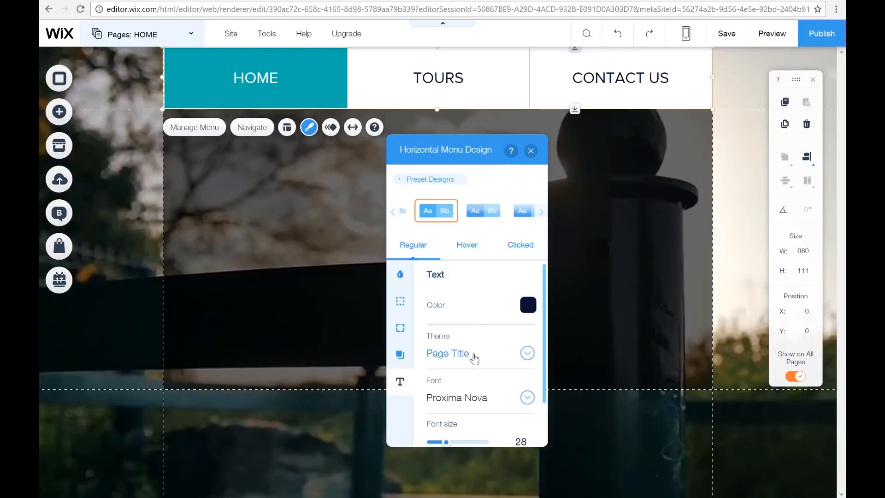
{"action": "left_click", "coordinate": [516, 358]}
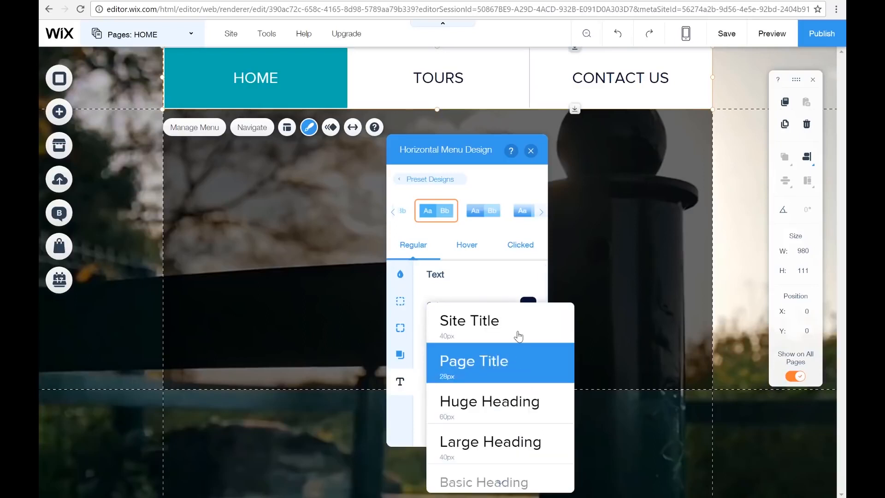
{"action": "left_click", "coordinate": [519, 333]}
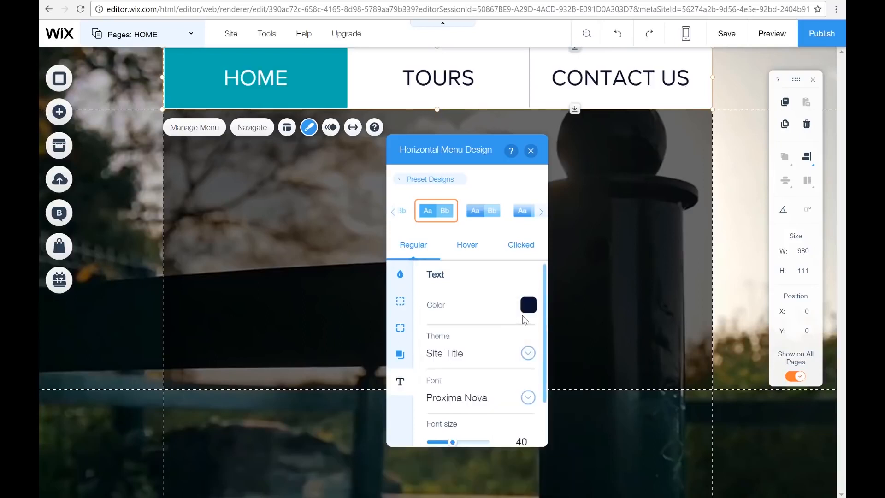
{"action": "left_click", "coordinate": [526, 356]}
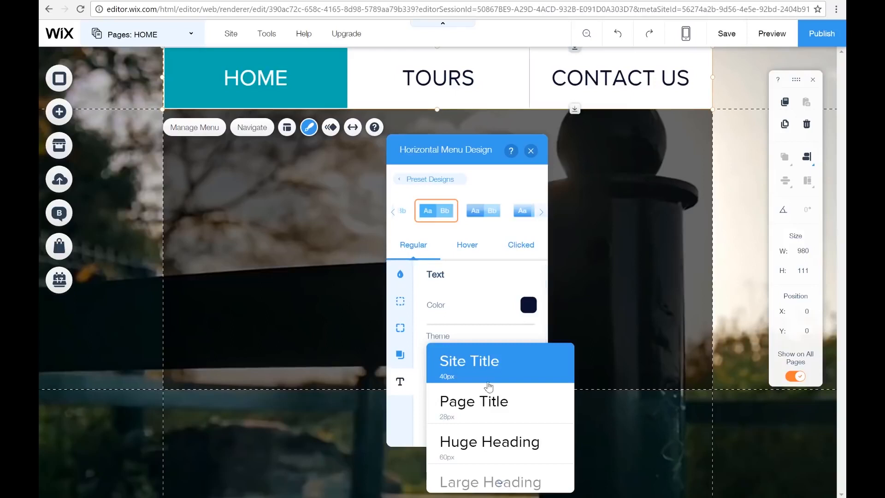
{"action": "left_click", "coordinate": [488, 413]}
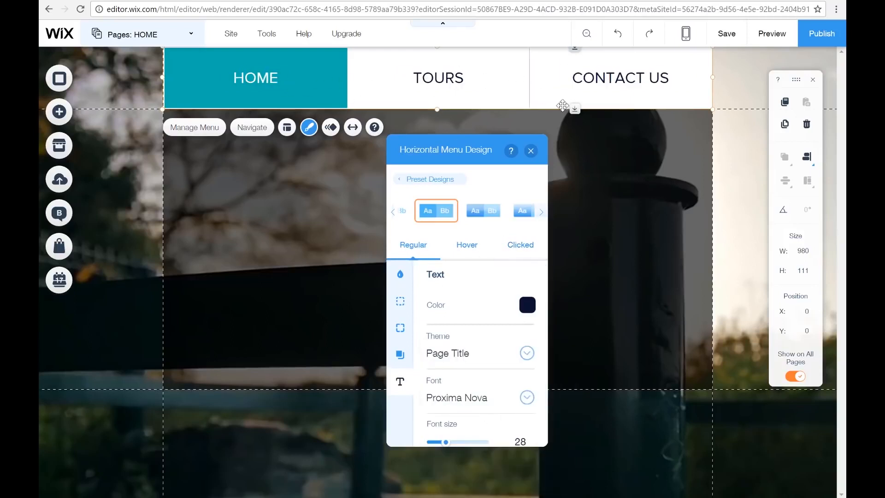
- Change the header menu's regular text font to Lulo Clean and set the font size to 25
{"action": "scroll", "coordinate": [470, 404], "scroll_direction": "down", "scroll_amount": 1}
{"action": "scroll", "coordinate": [470, 404], "scroll_direction": "down", "scroll_amount": 1}
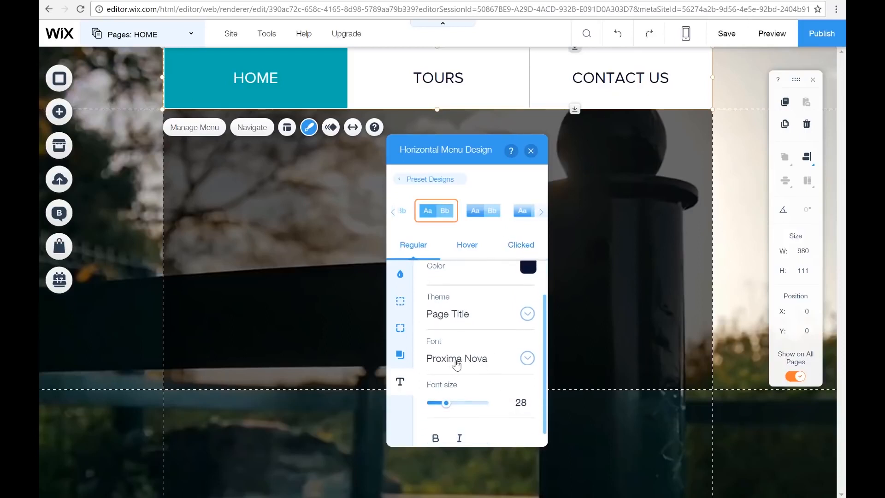
{"action": "left_click", "coordinate": [519, 358]}
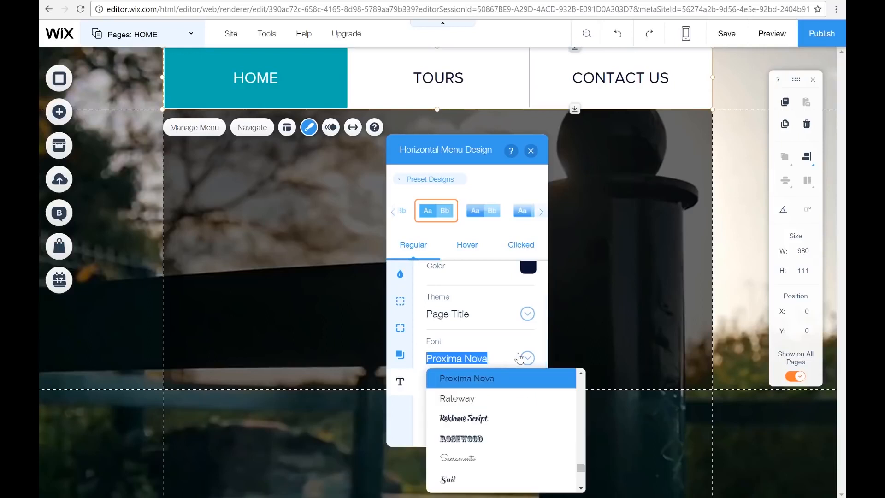
{"action": "scroll", "coordinate": [492, 420], "scroll_direction": "up", "scroll_amount": 6}
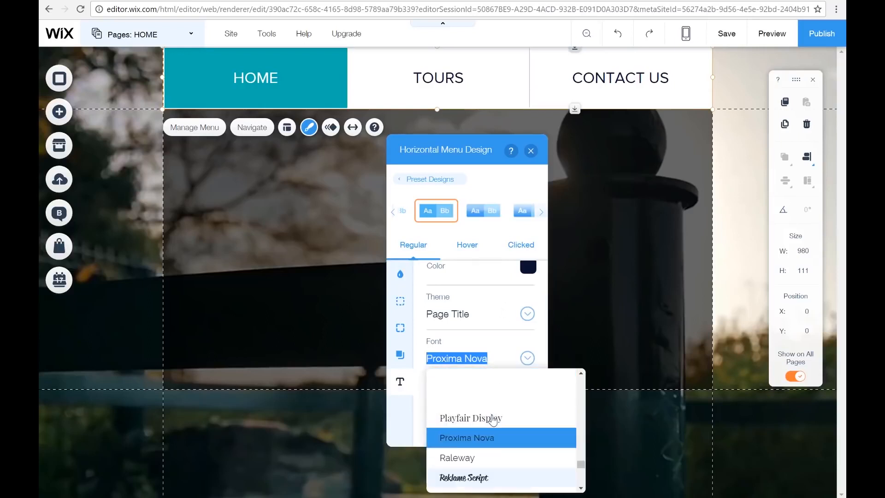
{"action": "scroll", "coordinate": [492, 419], "scroll_direction": "down", "scroll_amount": 10}
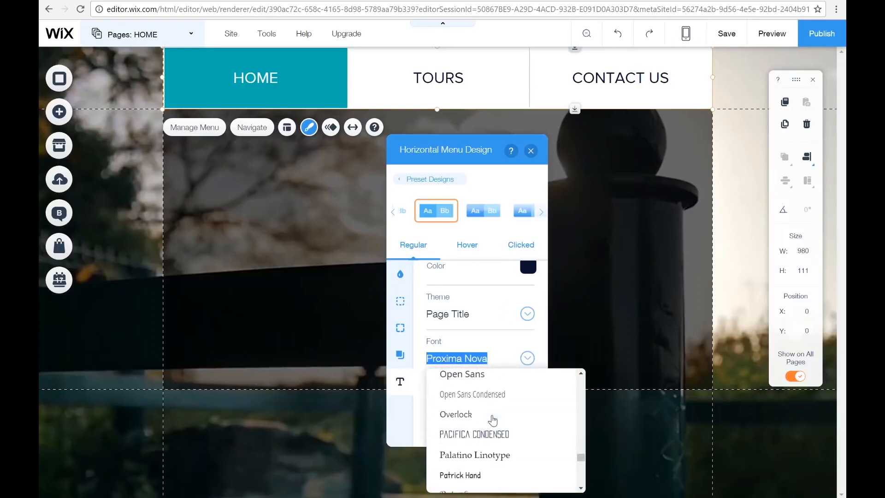
{"action": "scroll", "coordinate": [493, 419], "scroll_direction": "down", "scroll_amount": 1}
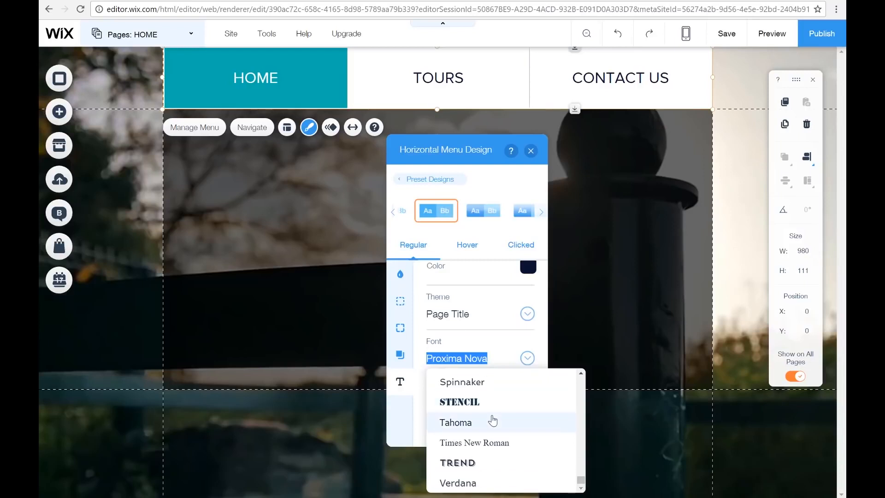
{"action": "scroll", "coordinate": [492, 419], "scroll_direction": "up", "scroll_amount": 5}
{"action": "scroll", "coordinate": [493, 419], "scroll_direction": "up", "scroll_amount": 6}
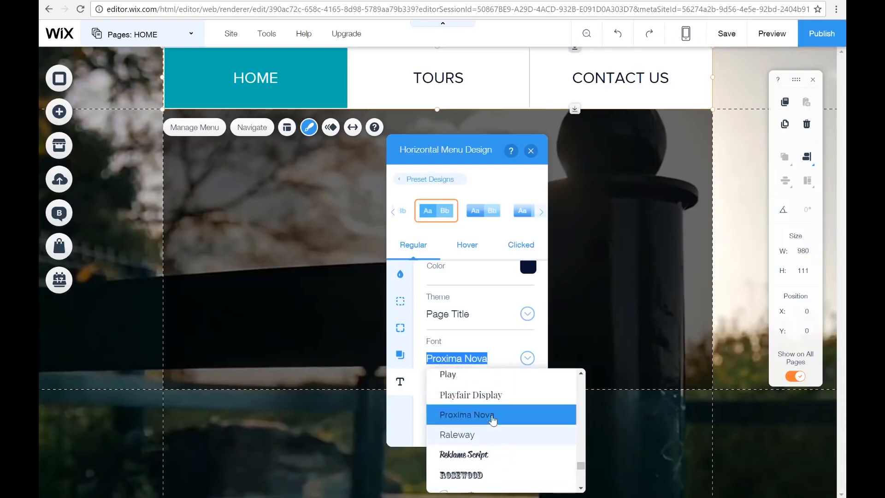
{"action": "scroll", "coordinate": [493, 419], "scroll_direction": "up", "scroll_amount": 3}
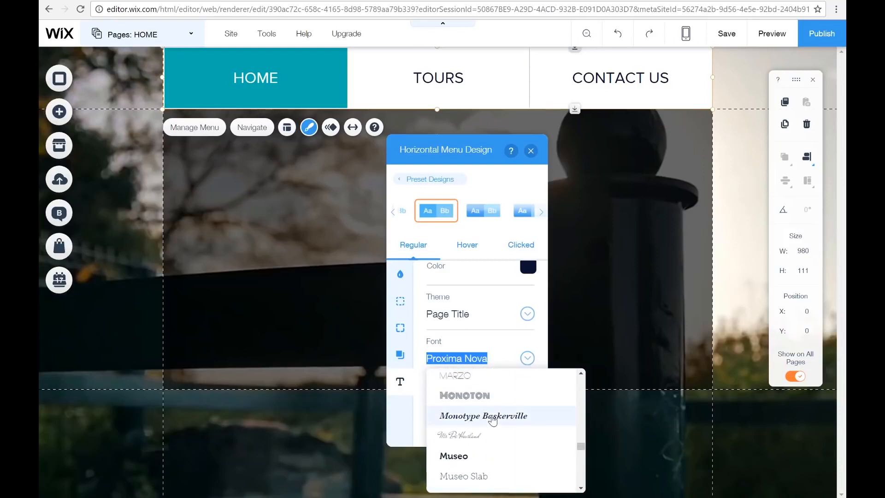
{"action": "left_click", "coordinate": [511, 427]}
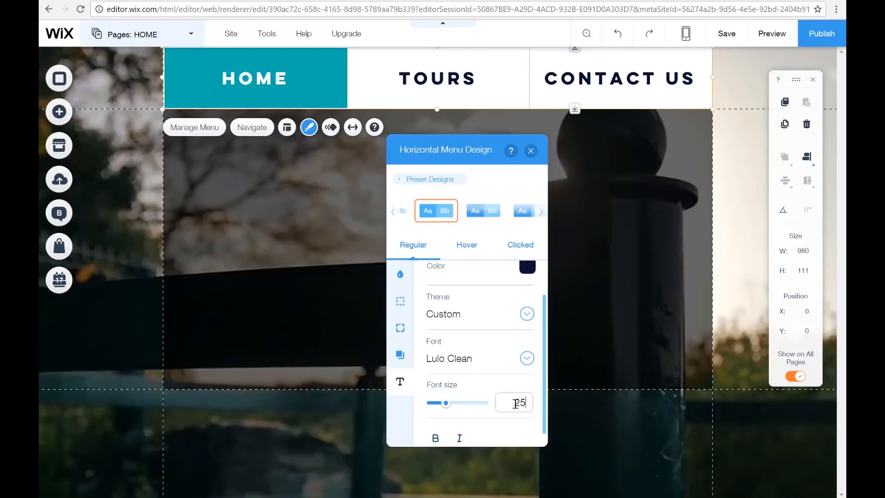
{"action": "left_click", "coordinate": [516, 224]}
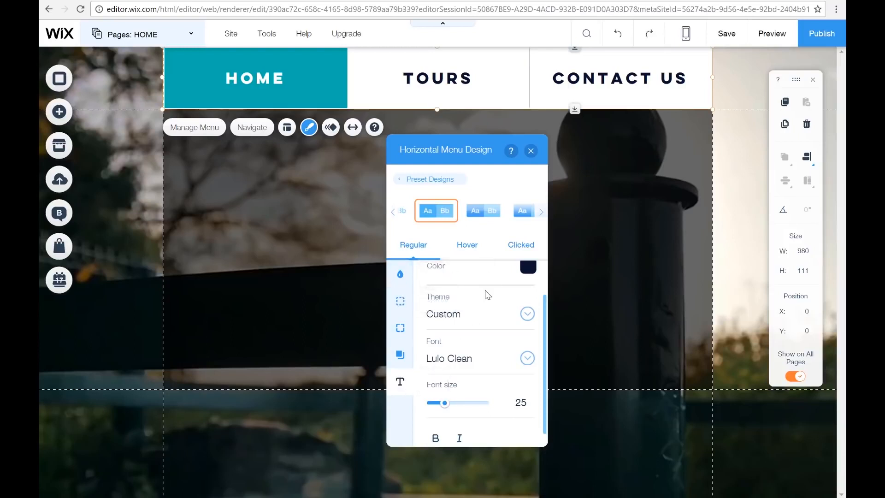
- Set the header menu's hover background to the dark navy site colour #091230 and check its hover text colour
{"action": "left_click", "coordinate": [461, 248]}
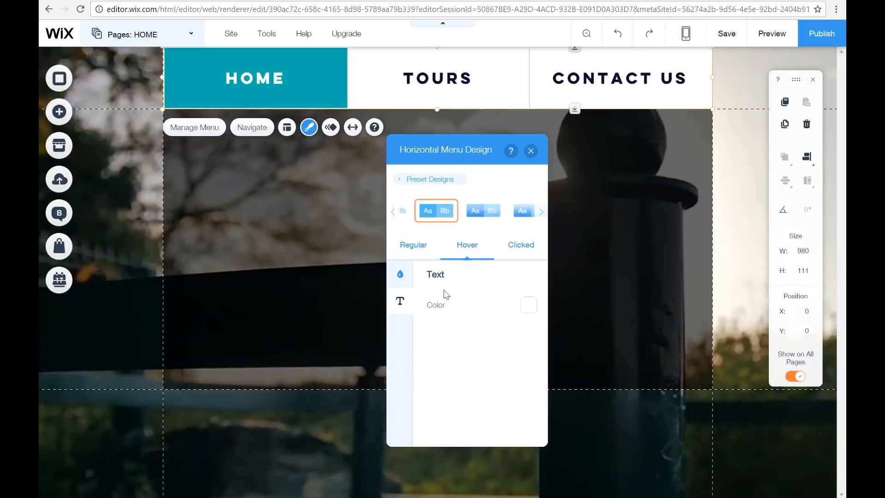
{"action": "left_click", "coordinate": [400, 274]}
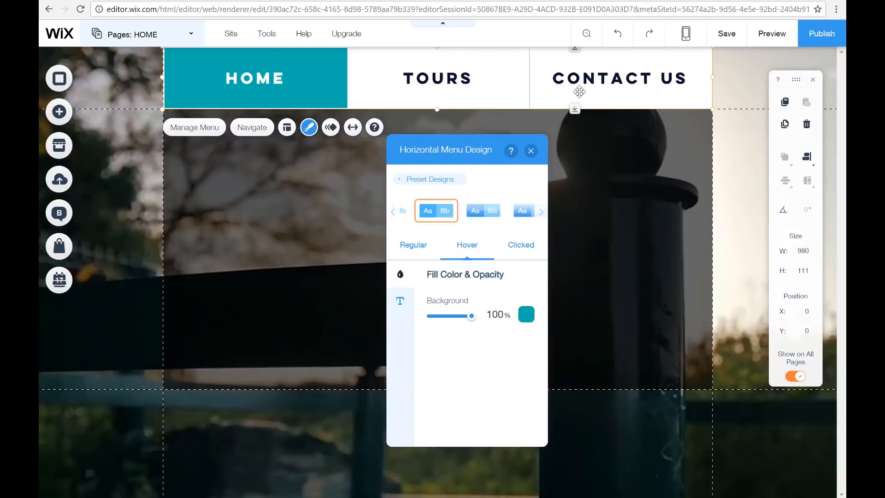
{"action": "left_click", "coordinate": [526, 314]}
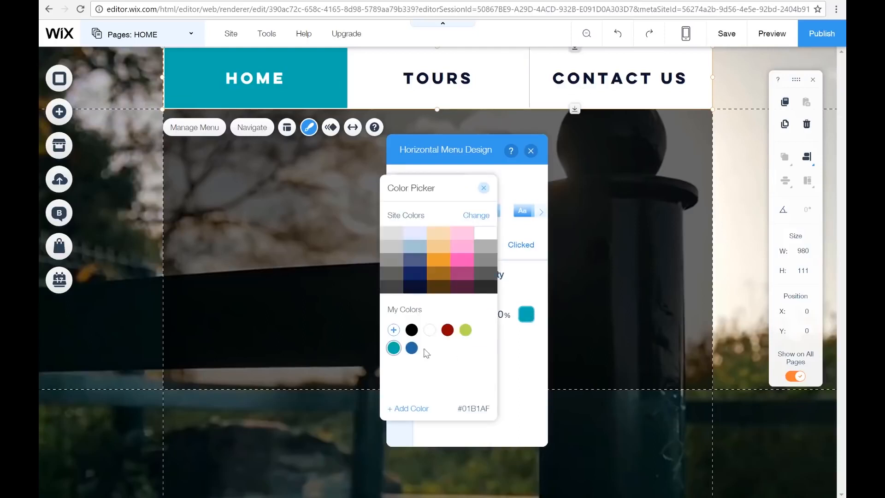
{"action": "left_click", "coordinate": [413, 293]}
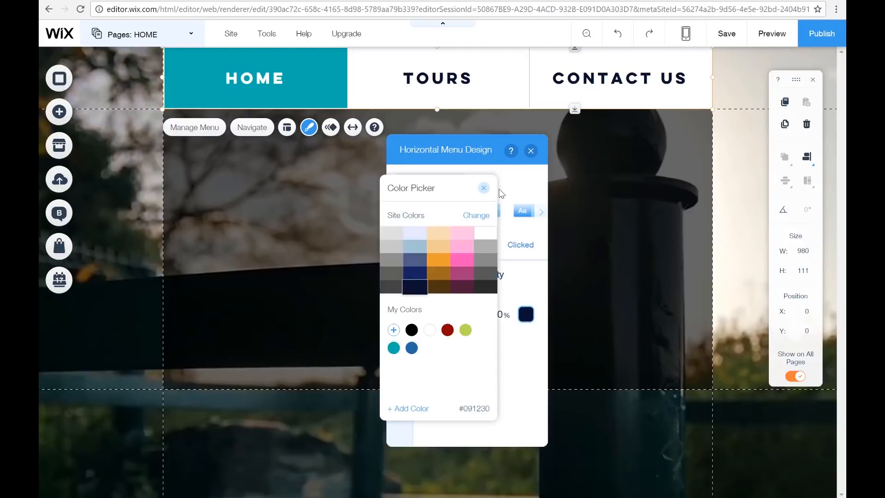
{"action": "left_click", "coordinate": [483, 189]}
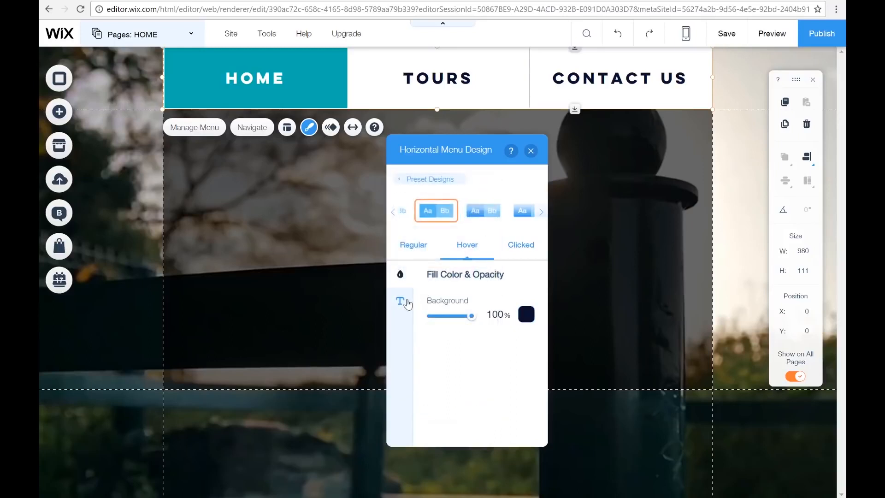
{"action": "left_click", "coordinate": [408, 303]}
{"action": "left_click", "coordinate": [526, 307]}
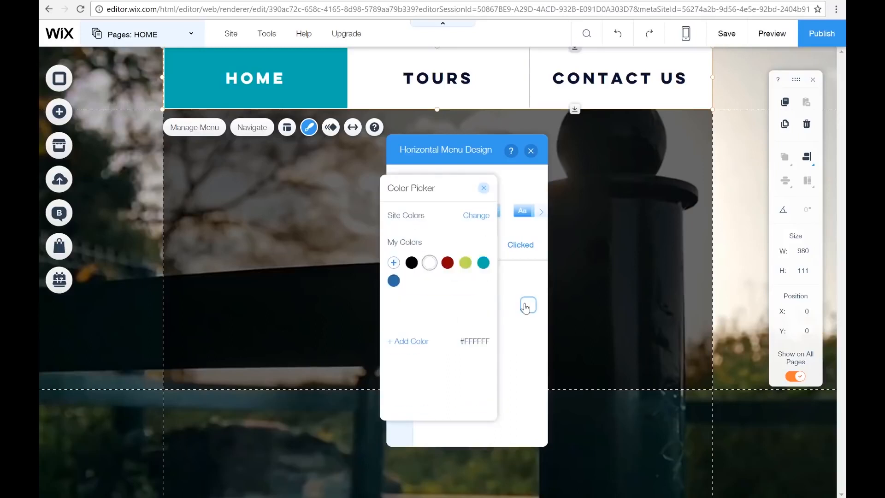
{"action": "left_click", "coordinate": [483, 188]}
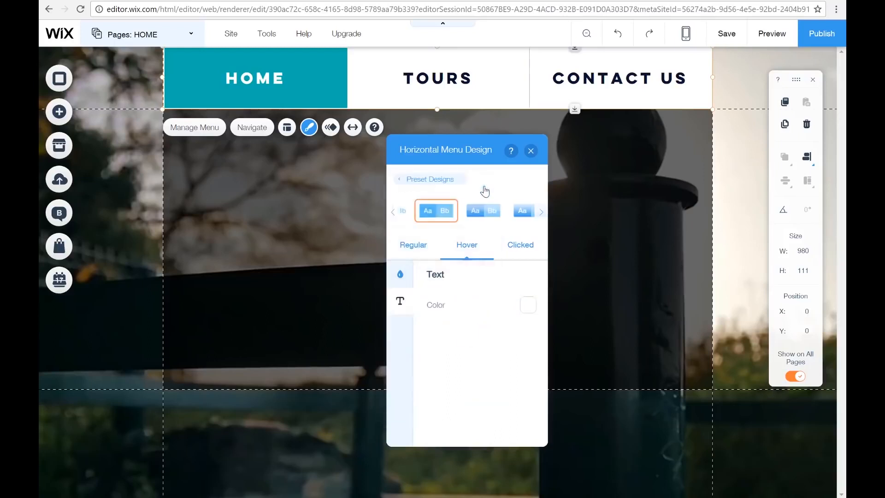
- Set the header menu's clicked-state background to the dark navy site colour #091230, check its text settings and finish the menu design
{"action": "left_click", "coordinate": [515, 247]}
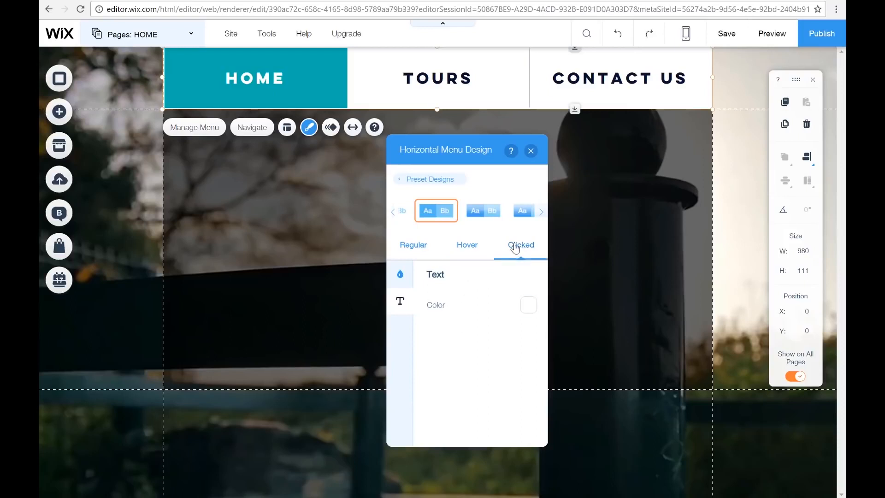
{"action": "left_click", "coordinate": [400, 273]}
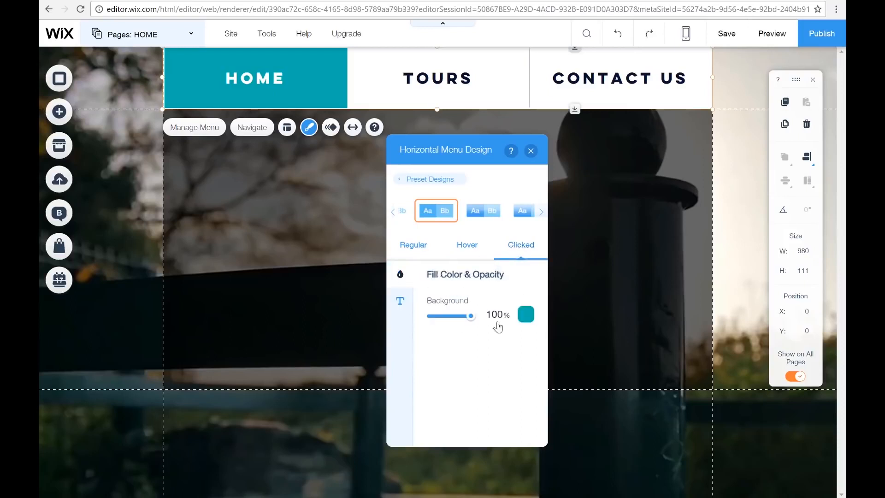
{"action": "left_click", "coordinate": [526, 315]}
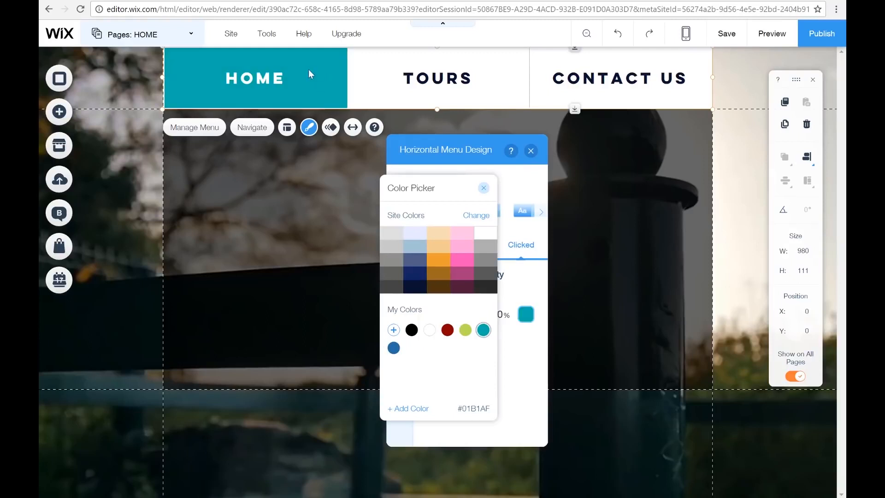
{"action": "left_click", "coordinate": [420, 293]}
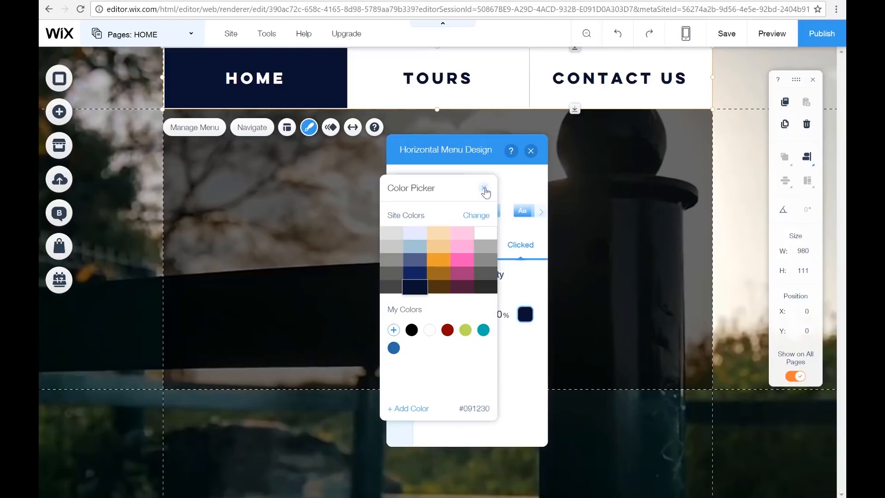
{"action": "left_click", "coordinate": [483, 188]}
{"action": "left_click", "coordinate": [400, 302]}
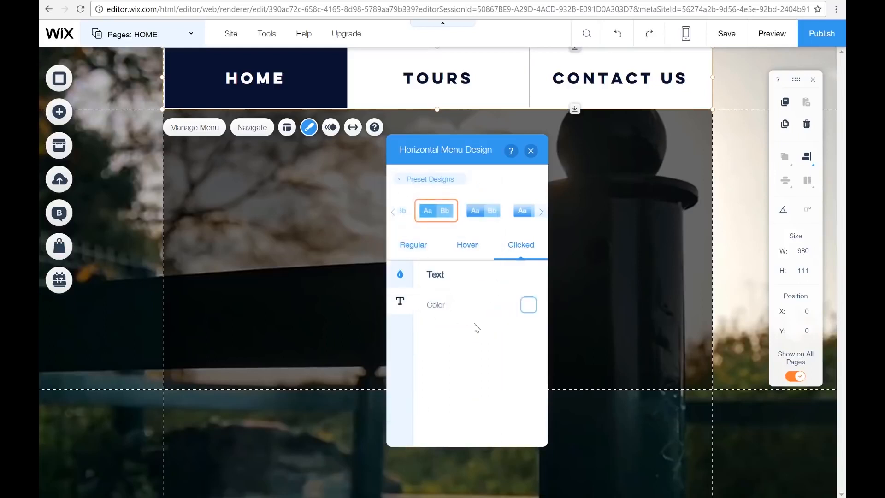
{"action": "left_click", "coordinate": [531, 152]}
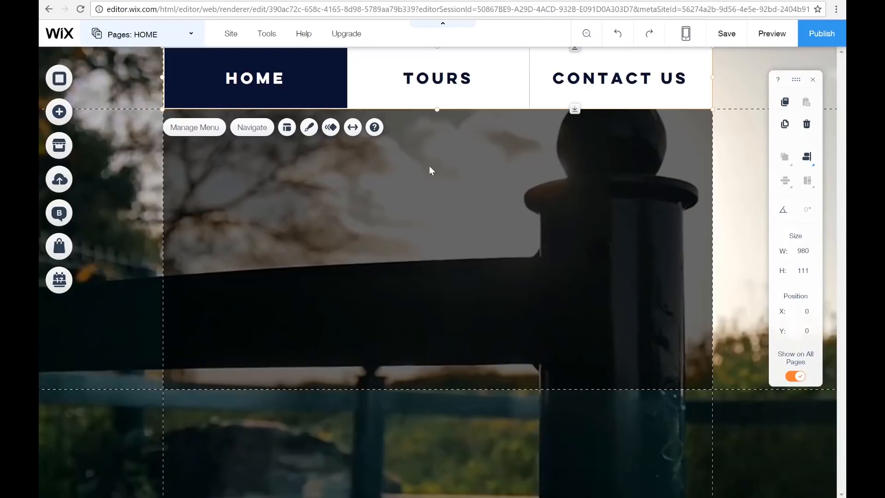
- Preview the site to check the header menu's hover and clicked styling, and return to the editor
{"action": "left_click", "coordinate": [772, 33]}
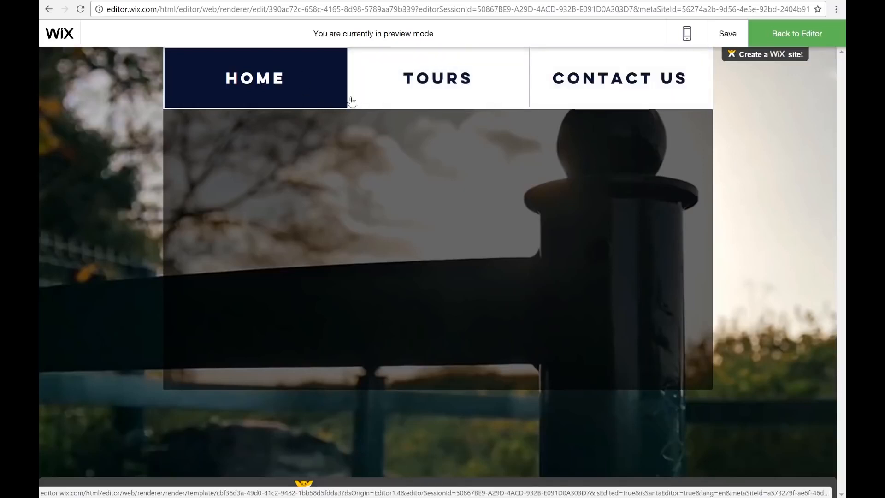
{"action": "left_click", "coordinate": [792, 41]}
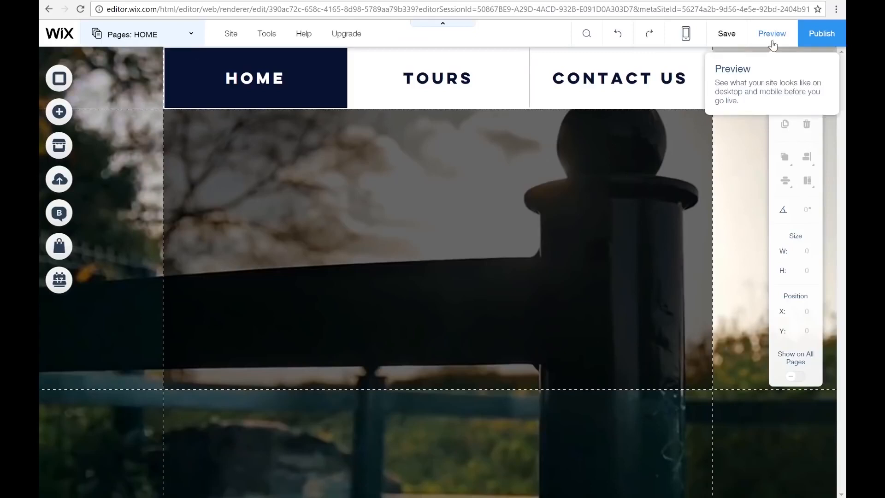
{"action": "left_click", "coordinate": [772, 43]}
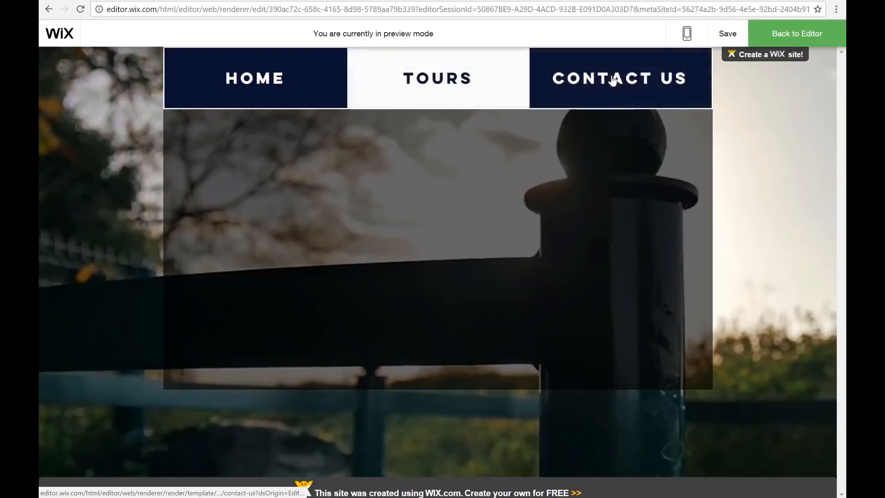
{"action": "left_click", "coordinate": [786, 30]}
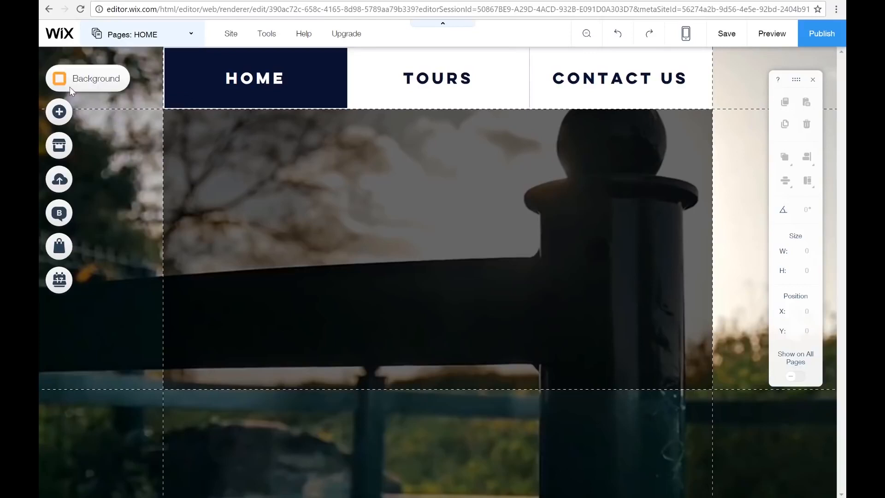
- Add the uploaded VTI-logo.png image directly below the header menu at X 0, Y 111, enlarged to 979 × 311
{"action": "left_click", "coordinate": [65, 115]}
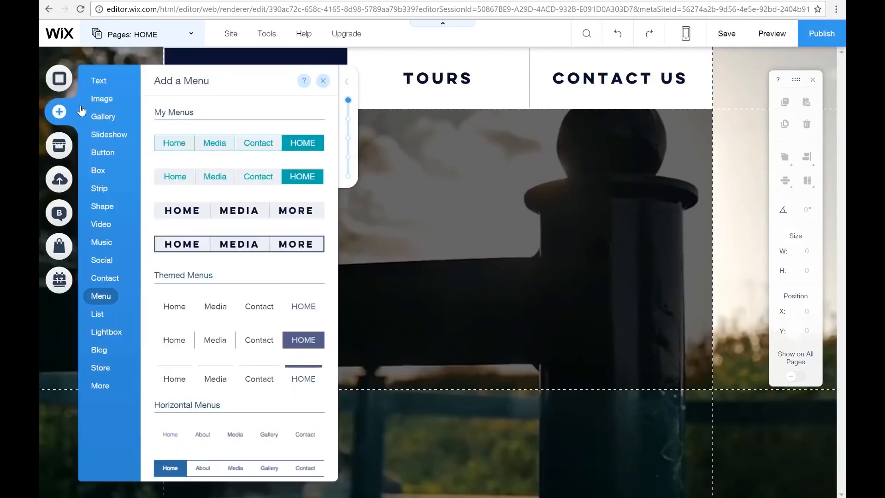
{"action": "mouse_move", "coordinate": [105, 104]}
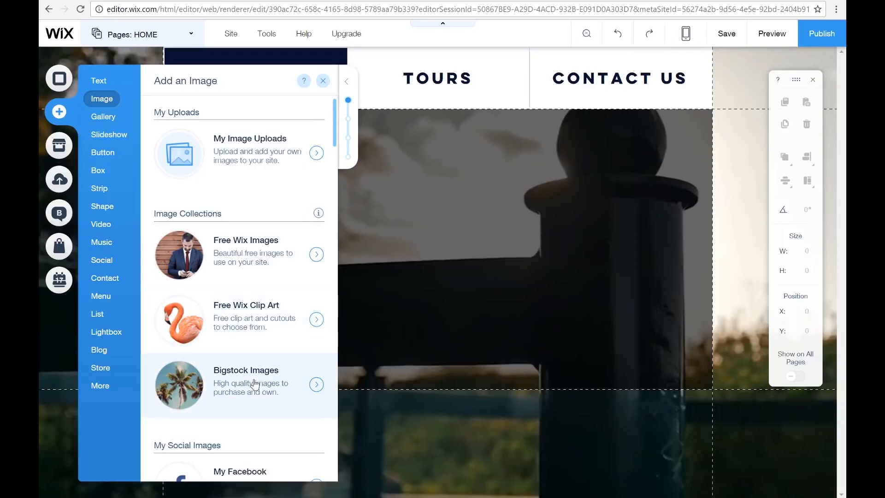
{"action": "scroll", "coordinate": [255, 383], "scroll_direction": "down", "scroll_amount": 3}
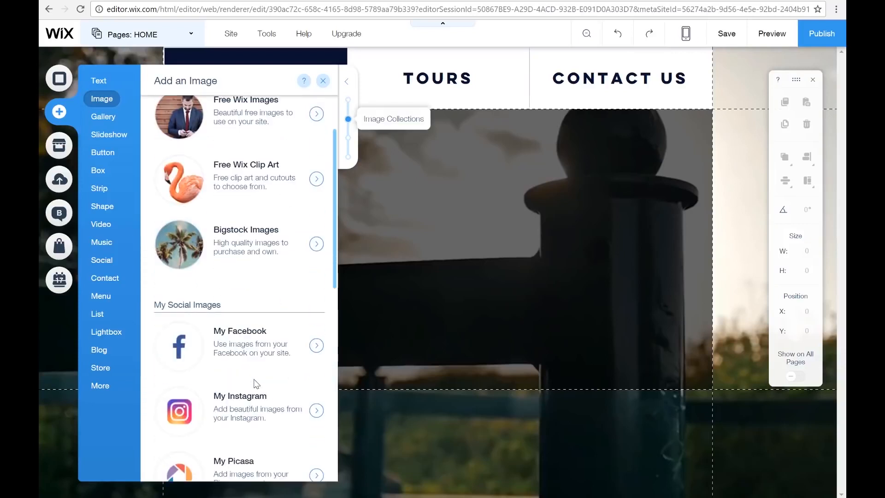
{"action": "scroll", "coordinate": [257, 384], "scroll_direction": "down", "scroll_amount": 2}
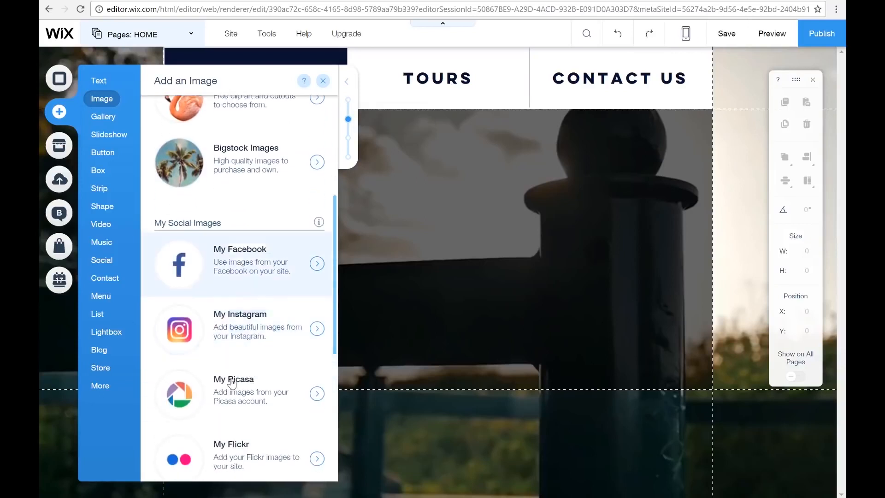
{"action": "scroll", "coordinate": [258, 316], "scroll_direction": "down", "scroll_amount": 2}
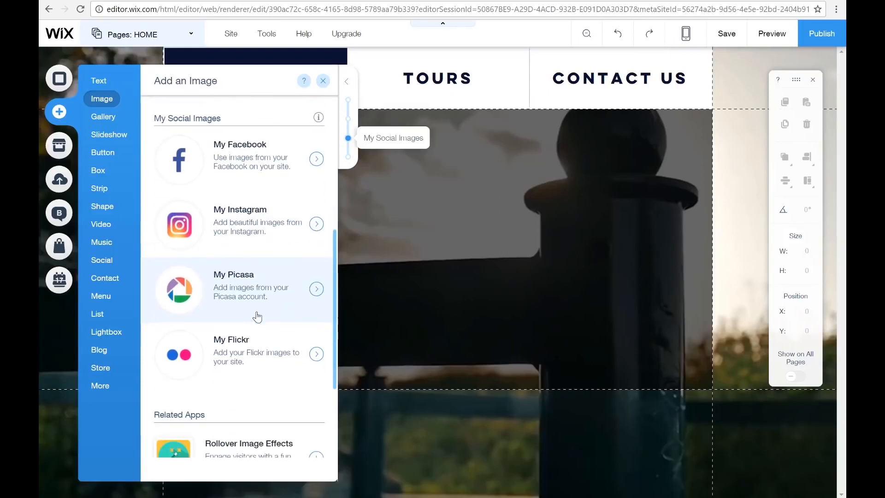
{"action": "scroll", "coordinate": [219, 372], "scroll_direction": "down", "scroll_amount": 2}
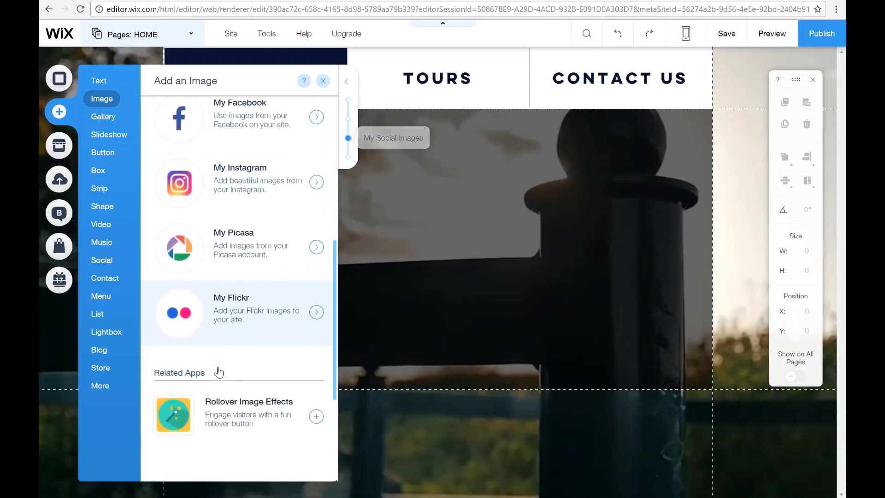
{"action": "scroll", "coordinate": [220, 372], "scroll_direction": "up", "scroll_amount": 8}
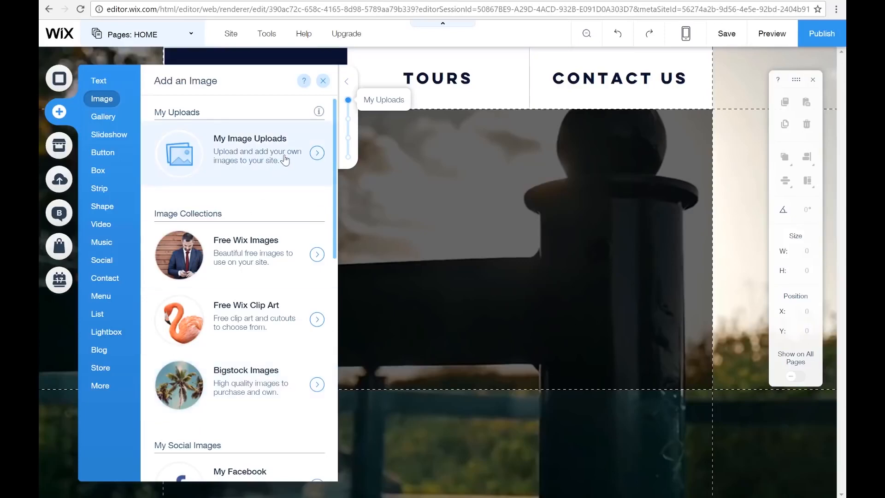
{"action": "left_click", "coordinate": [312, 156]}
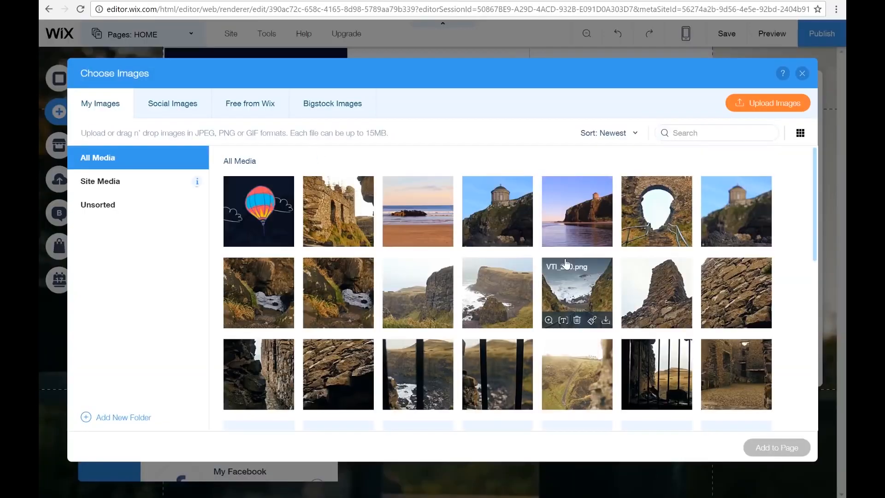
{"action": "scroll", "coordinate": [566, 263], "scroll_direction": "down", "scroll_amount": 10}
{"action": "scroll", "coordinate": [566, 264], "scroll_direction": "down", "scroll_amount": 5}
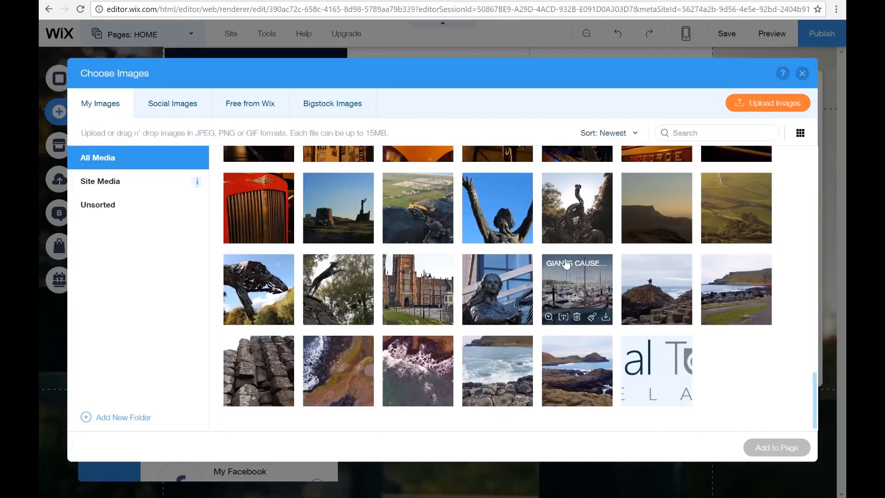
{"action": "left_click", "coordinate": [654, 368]}
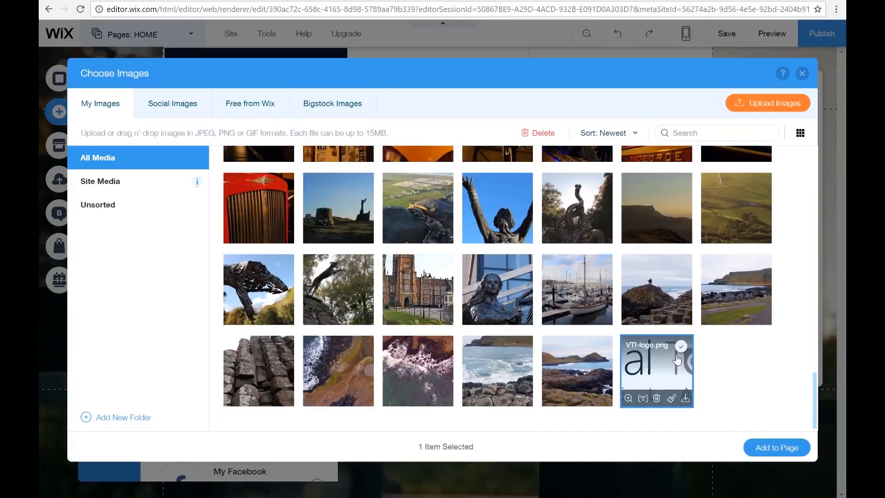
{"action": "left_click", "coordinate": [761, 447]}
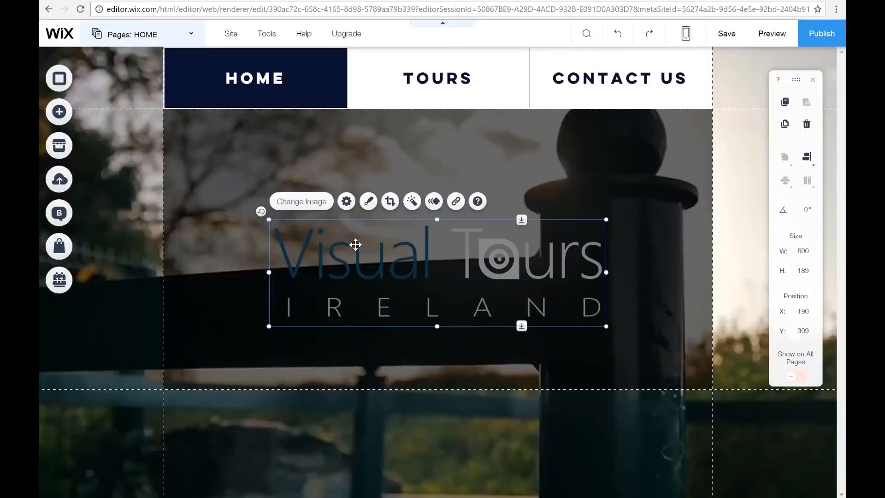
{"action": "left_click_drag", "start_coordinate": [355, 245], "coordinate": [247, 136]}
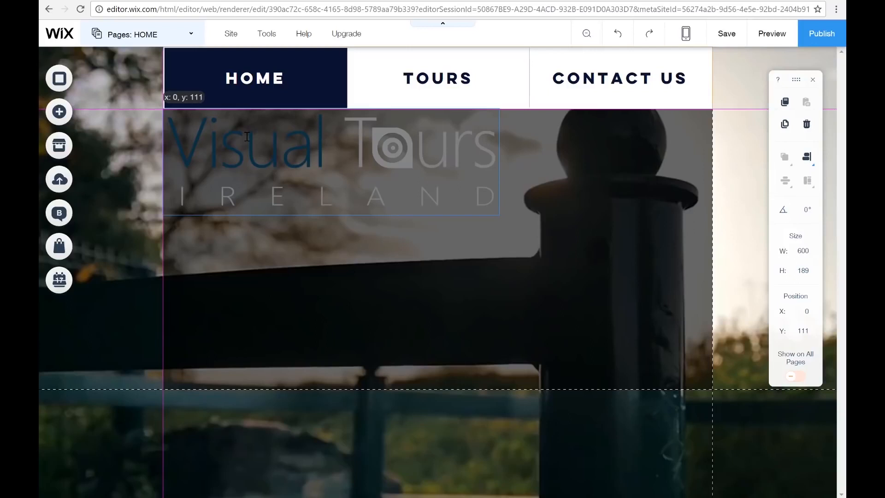
- Add a light grey themed box directly below the logo at X 0, Y 422, sized 979 × 326
{"action": "left_click", "coordinate": [59, 111]}
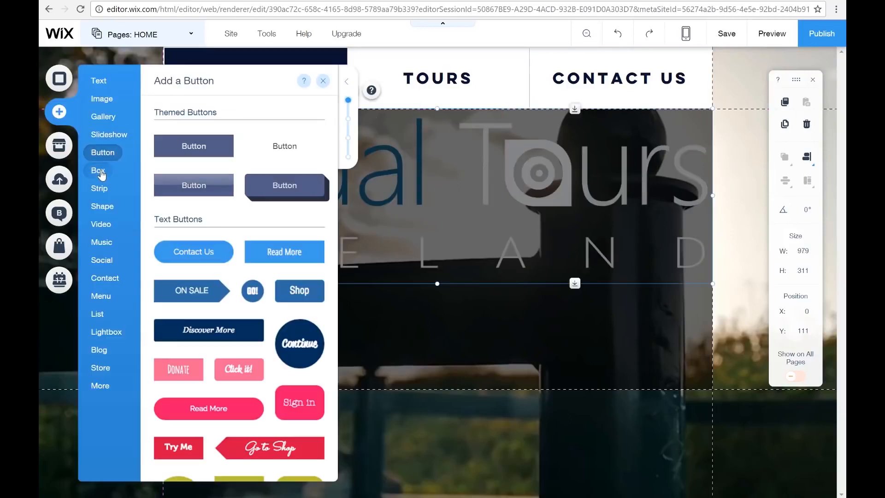
{"action": "mouse_move", "coordinate": [101, 174]}
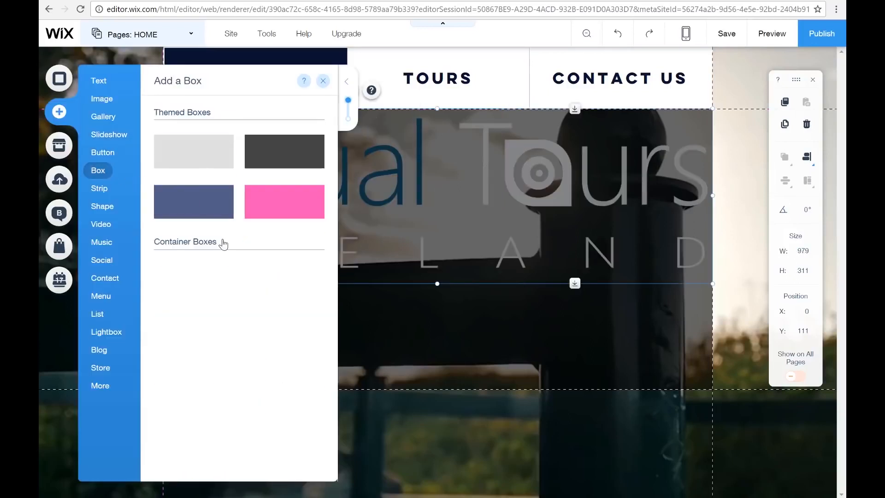
{"action": "left_click", "coordinate": [206, 156]}
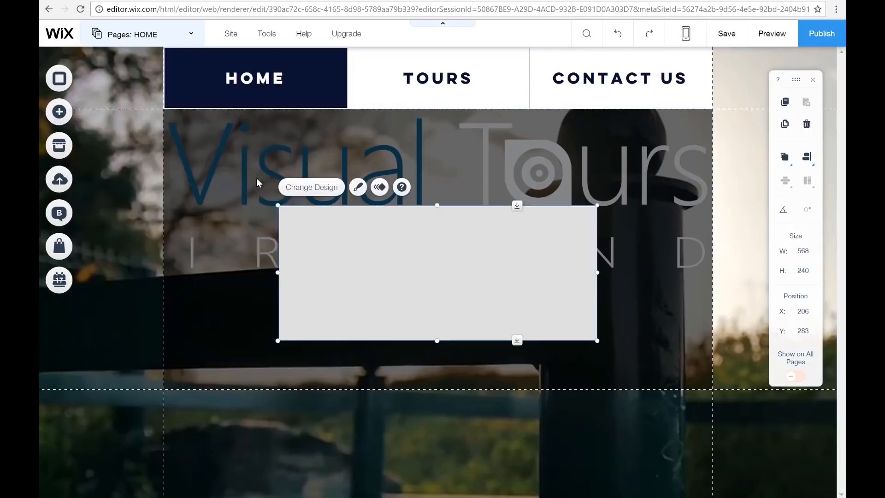
{"action": "left_click_drag", "start_coordinate": [352, 268], "coordinate": [239, 348]}
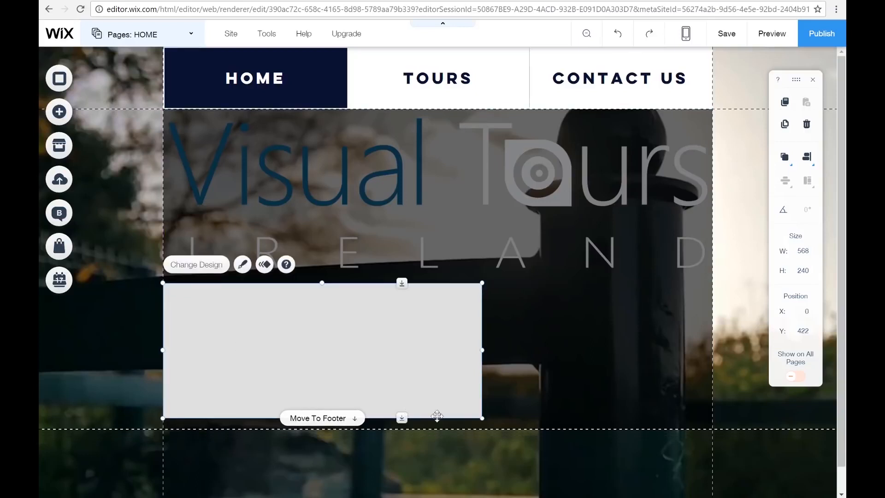
{"action": "left_click_drag", "start_coordinate": [482, 418], "coordinate": [712, 466]}
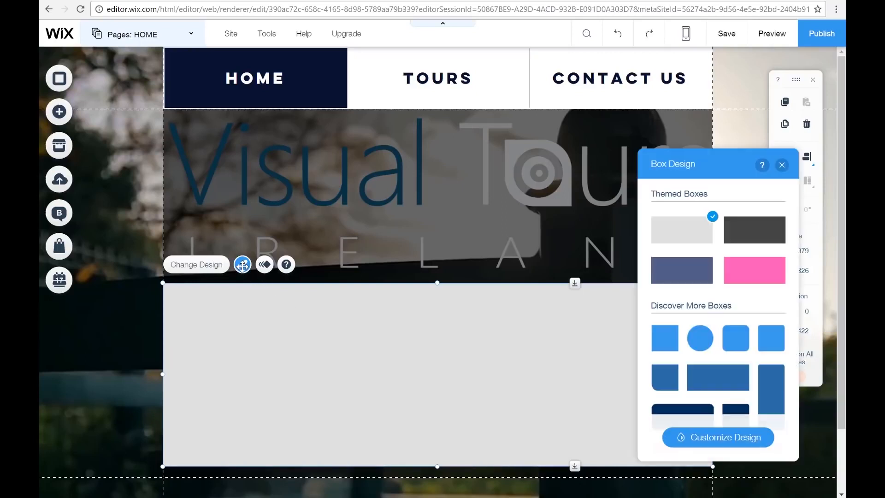
- Set the fill colour of the box below the logo to white #FFFFFF from the site colours
{"action": "left_click", "coordinate": [242, 264]}
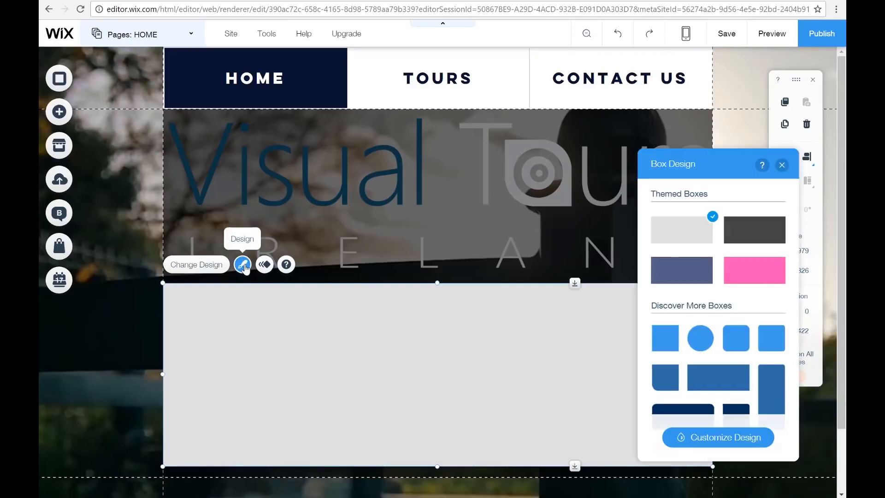
{"action": "left_click", "coordinate": [720, 440]}
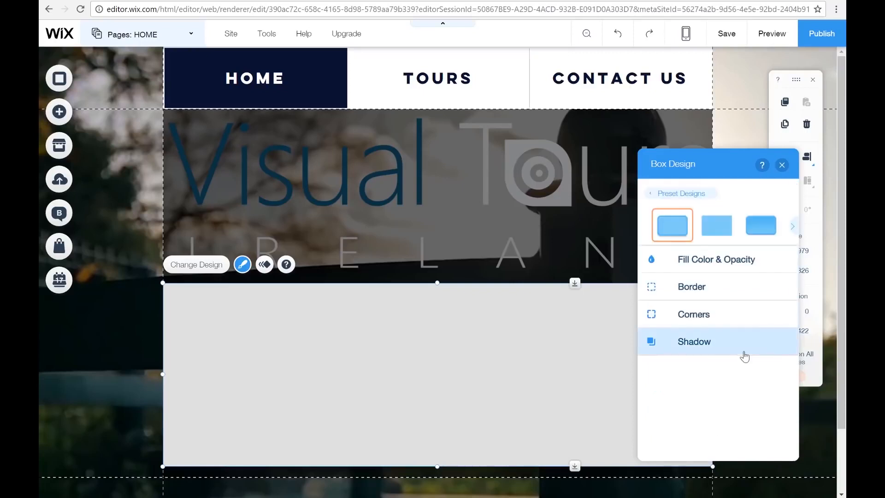
{"action": "left_click", "coordinate": [727, 271]}
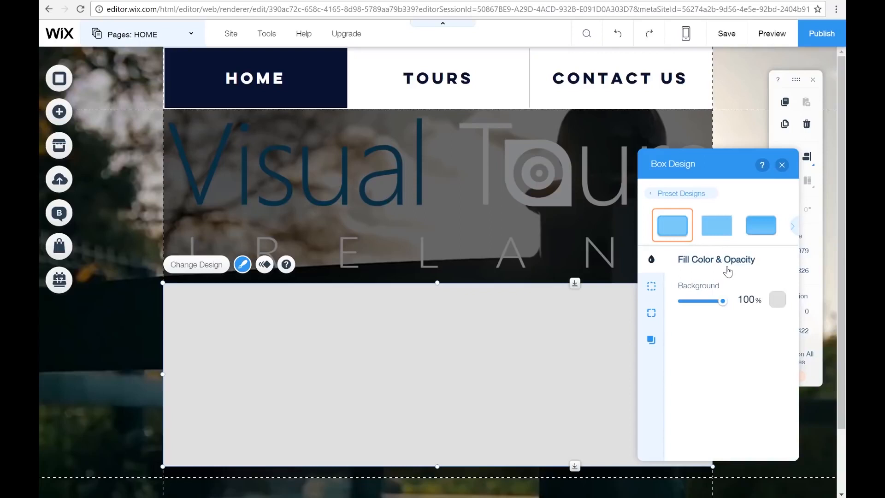
{"action": "left_click", "coordinate": [748, 299]}
{"action": "left_click", "coordinate": [773, 300]}
{"action": "left_click", "coordinate": [774, 301]}
{"action": "left_click", "coordinate": [775, 301]}
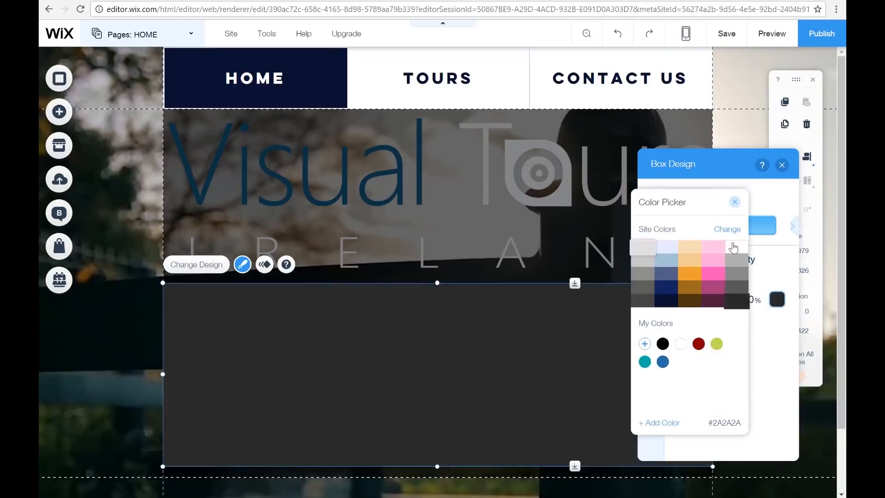
{"action": "left_click", "coordinate": [733, 249]}
{"action": "left_click", "coordinate": [733, 249]}
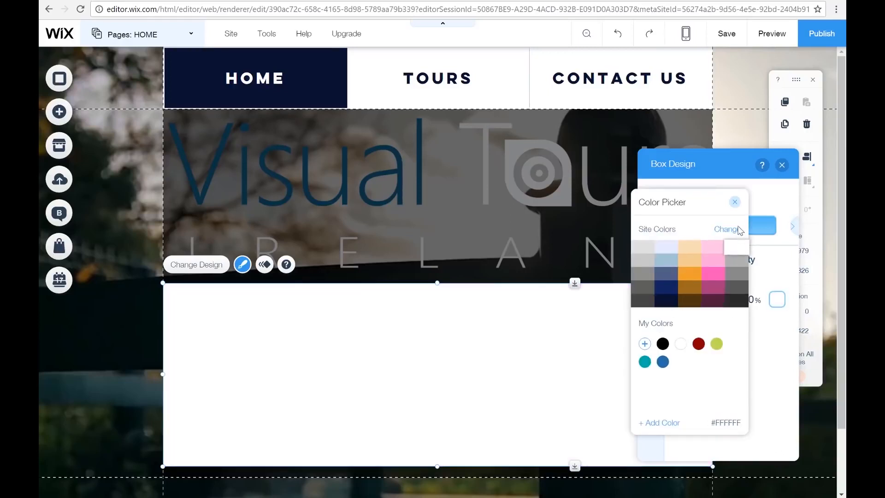
{"action": "left_click", "coordinate": [735, 202]}
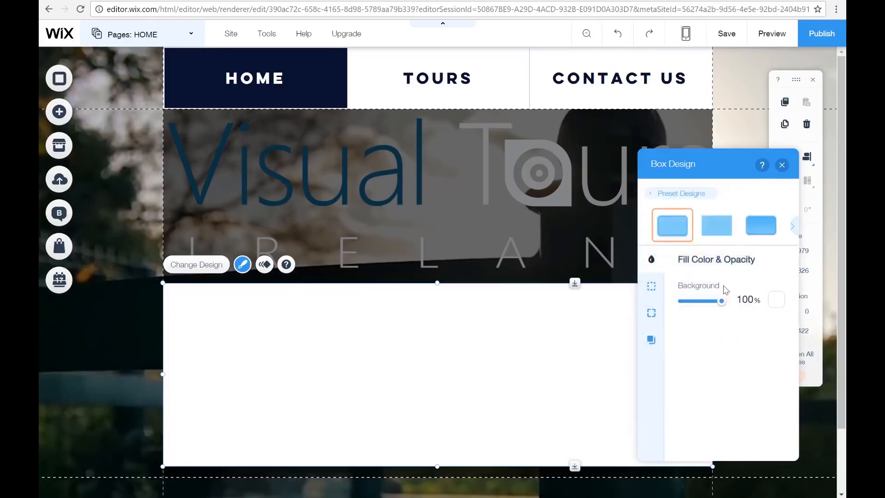
- Try a background opacity of 60% on the white box
{"action": "left_click", "coordinate": [748, 300]}
{"action": "type", "text": "600"}
{"action": "key", "text": "Return"}
{"action": "left_click", "coordinate": [747, 300]}
{"action": "key", "text": "Return"}
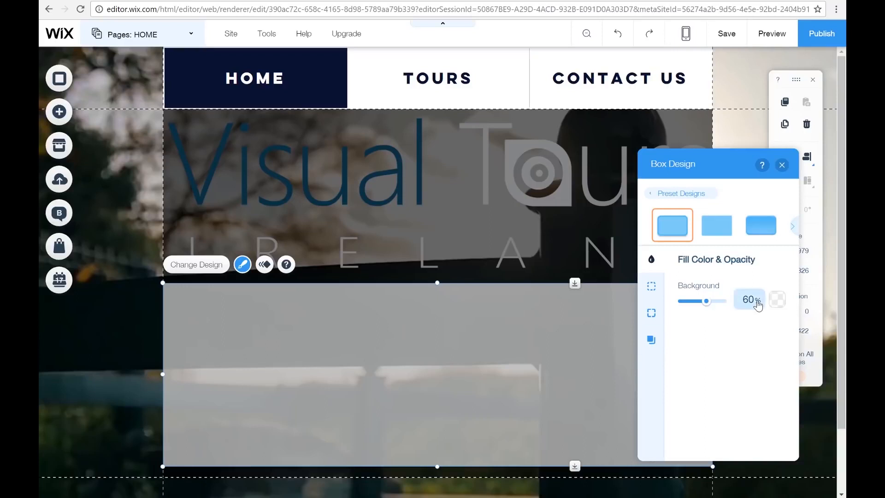
- Set the box's background opacity to 80%, check its border, corner and shadow settings, and finish the box design
{"action": "left_click", "coordinate": [754, 302]}
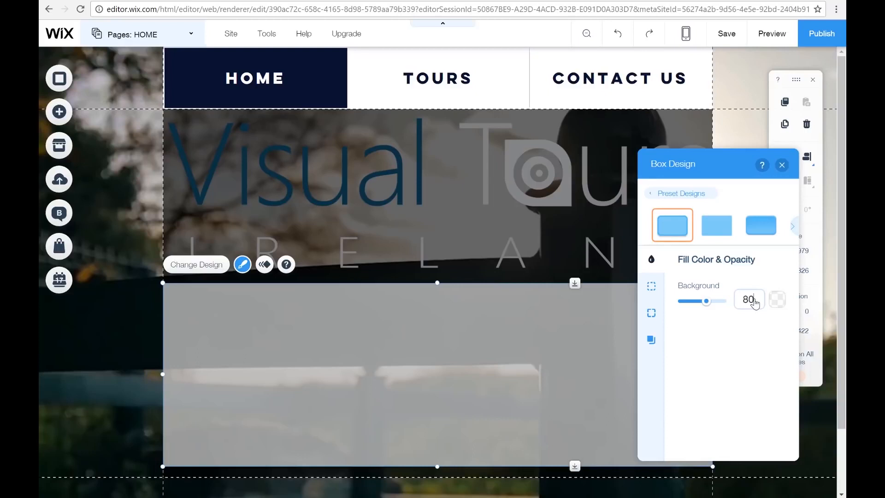
{"action": "type", "text": "80"}
{"action": "key", "text": "Return"}
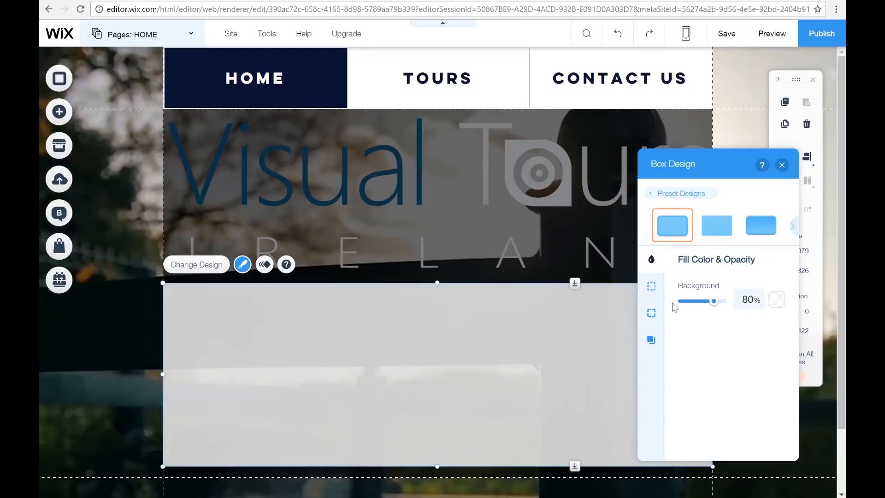
{"action": "left_click", "coordinate": [651, 288]}
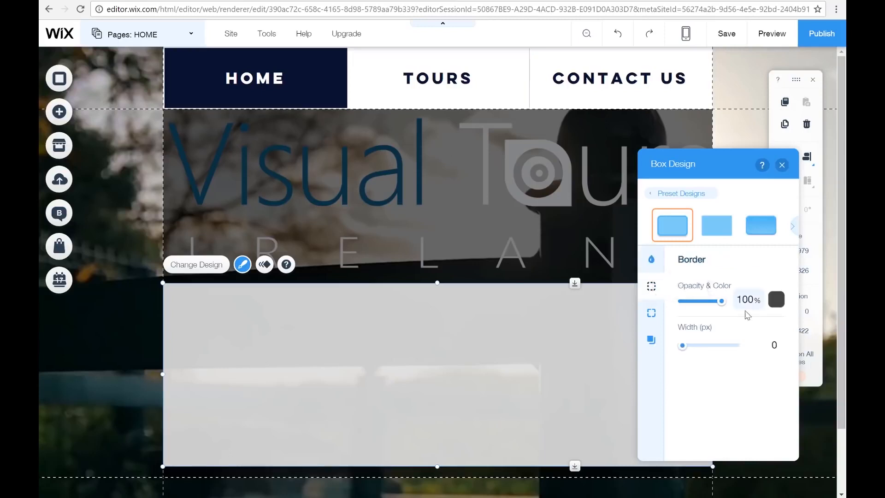
{"action": "left_click", "coordinate": [651, 312]}
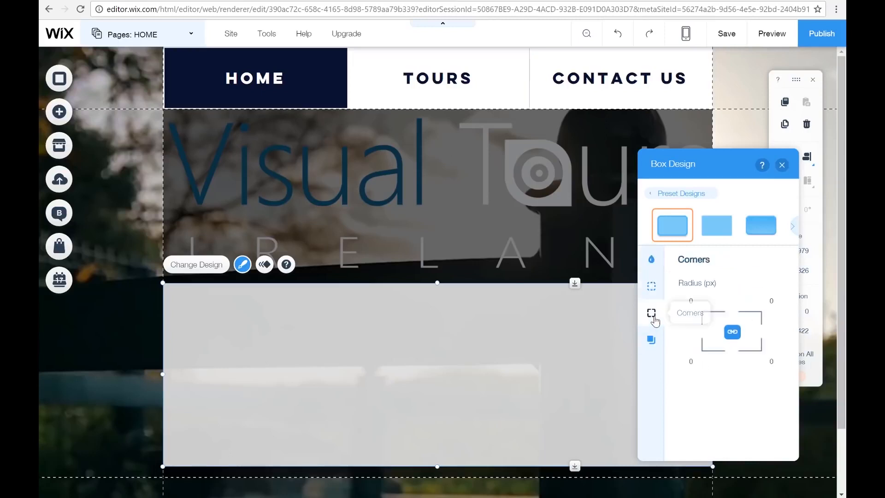
{"action": "left_click", "coordinate": [653, 339]}
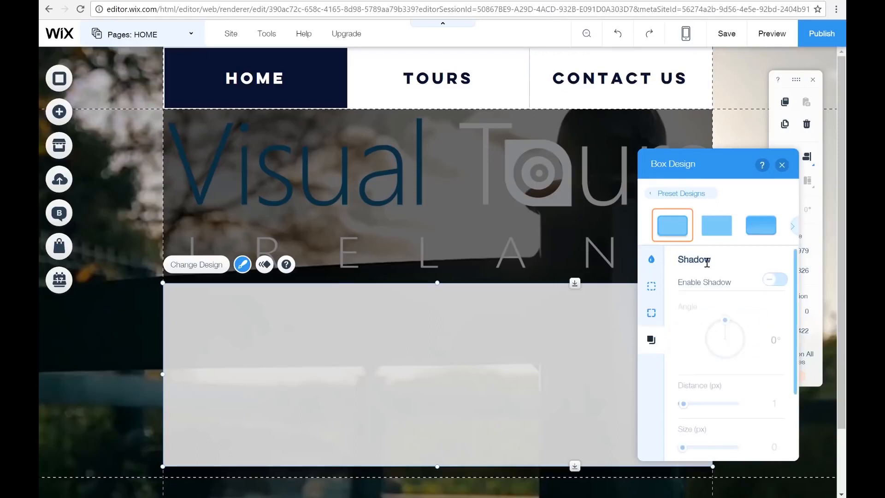
{"action": "left_click", "coordinate": [781, 164]}
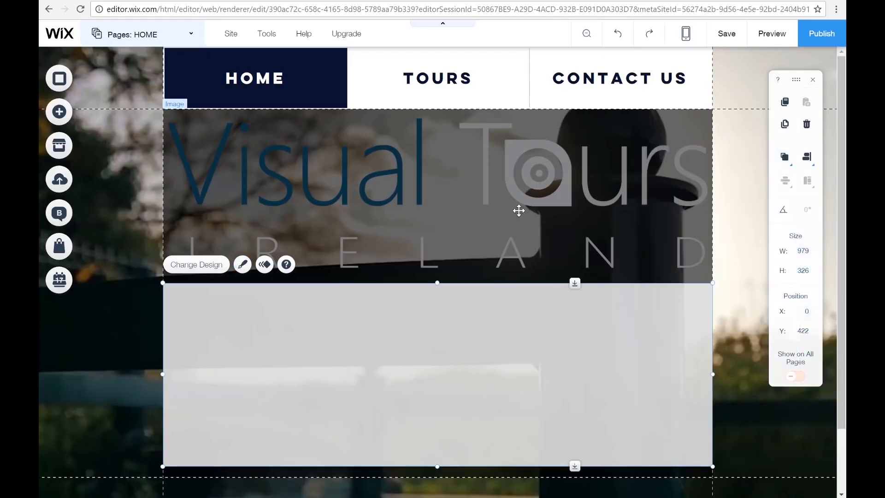
- Move the logo down onto the translucent box at X 0, Y 417 and attach it to the box
{"action": "left_click_drag", "start_coordinate": [518, 220], "coordinate": [521, 383]}
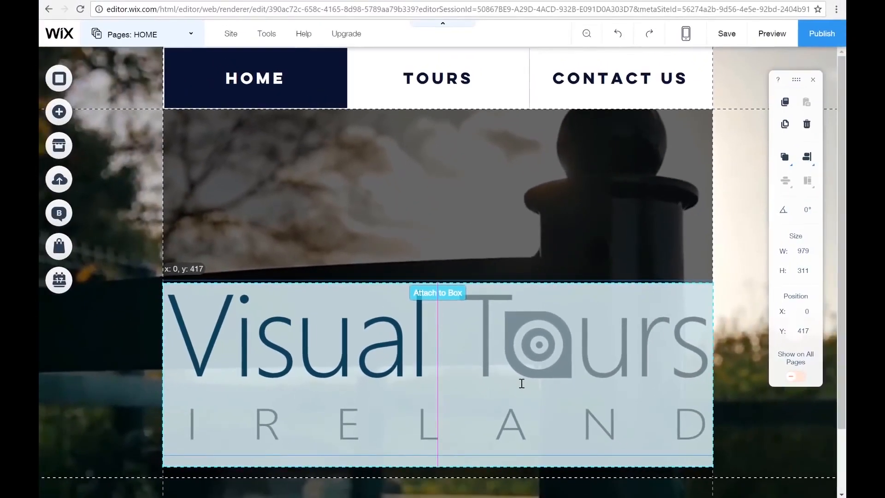
{"action": "left_click_drag", "start_coordinate": [522, 383], "coordinate": [320, 340]}
{"action": "left_click", "coordinate": [367, 369]}
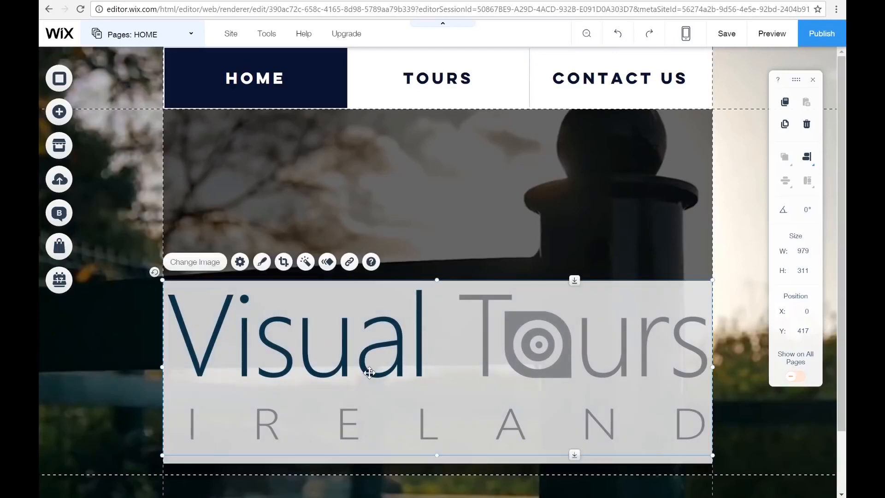
- Move the box with its attached logo directly below the header menu to X 0, Y 111, and reduce its height to 311
{"action": "left_click", "coordinate": [367, 461]}
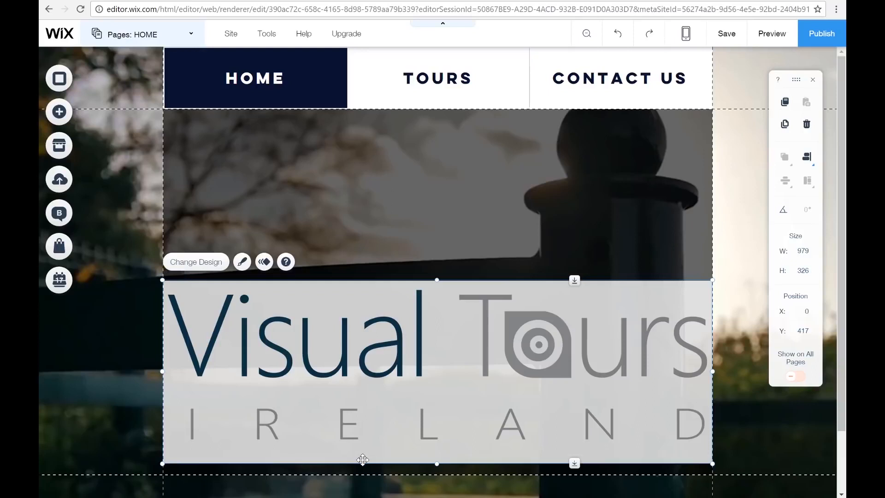
{"action": "left_click_drag", "start_coordinate": [363, 459], "coordinate": [362, 290]}
{"action": "left_click_drag", "start_coordinate": [436, 293], "coordinate": [437, 282]}
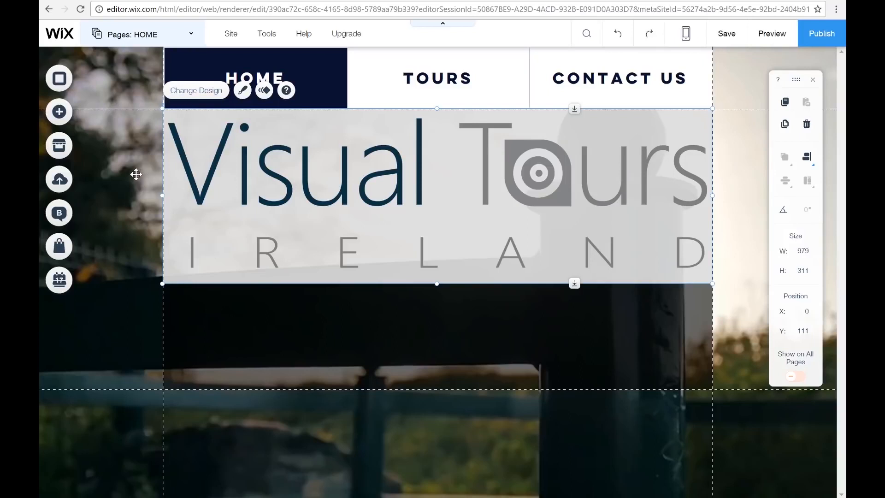
- Preview the site in desktop and mobile view, test opening and closing the mobile menu, and return to desktop editing
{"action": "left_click", "coordinate": [776, 41]}
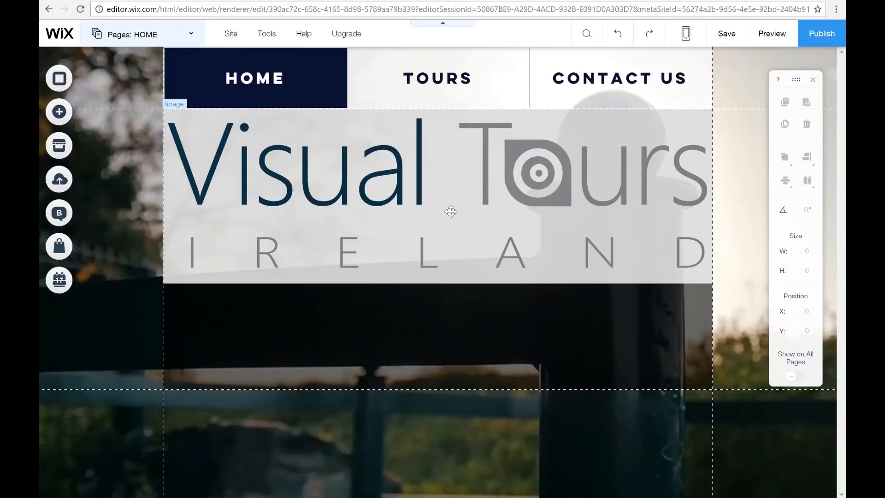
{"action": "left_click", "coordinate": [764, 34]}
{"action": "left_click", "coordinate": [686, 33]}
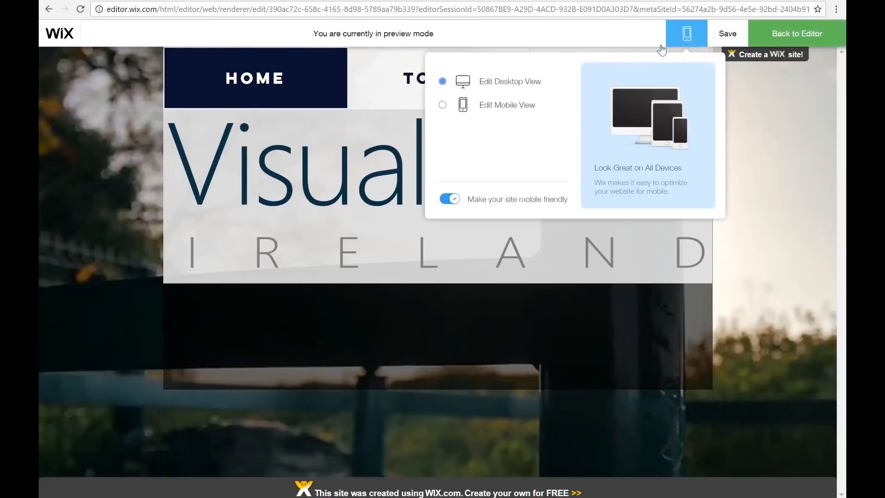
{"action": "left_click", "coordinate": [493, 107]}
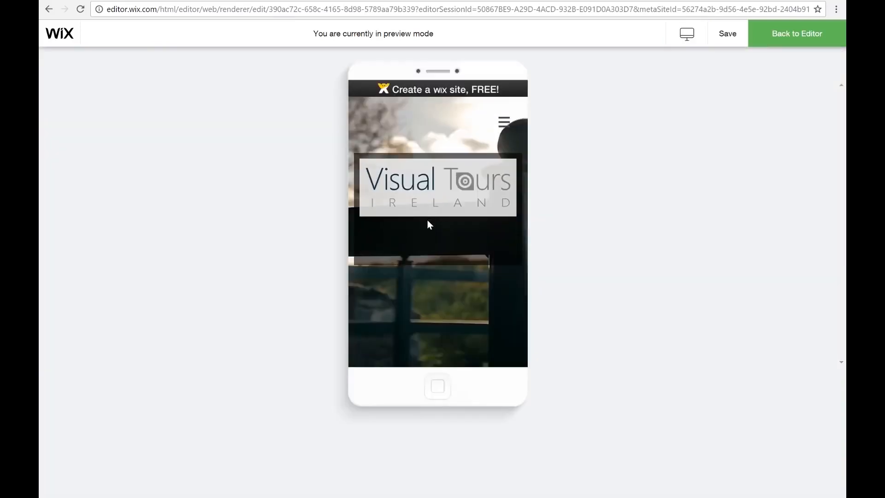
{"action": "left_click", "coordinate": [504, 121]}
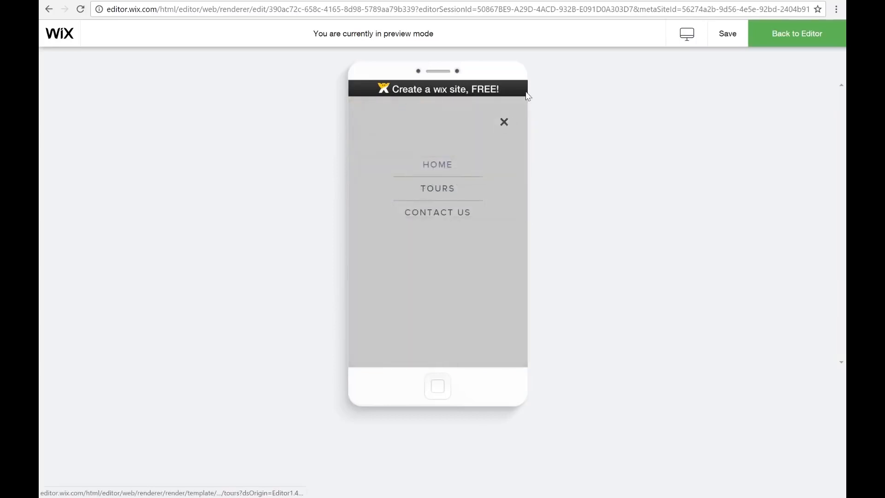
{"action": "left_click", "coordinate": [504, 126]}
{"action": "left_click", "coordinate": [505, 126]}
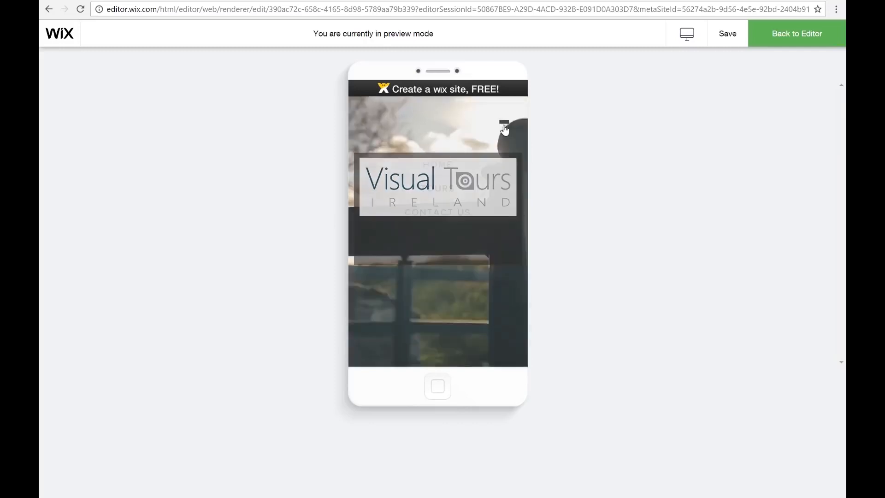
{"action": "left_click", "coordinate": [504, 125]}
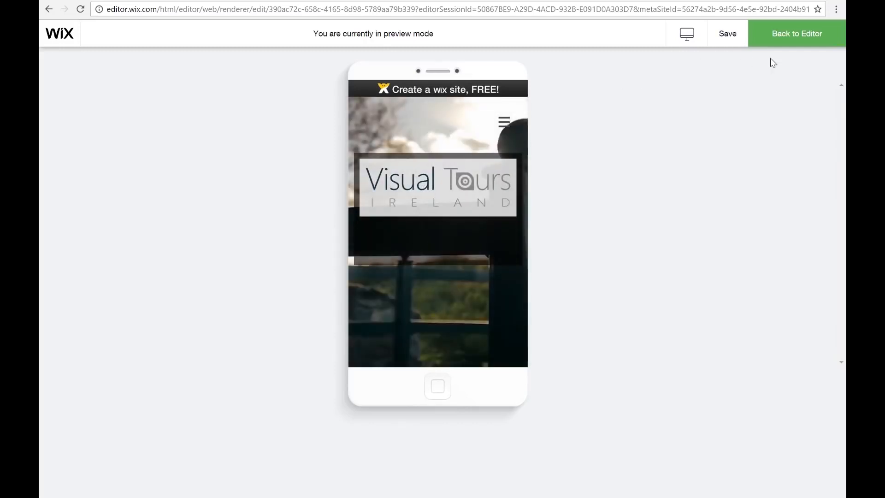
{"action": "left_click", "coordinate": [787, 40]}
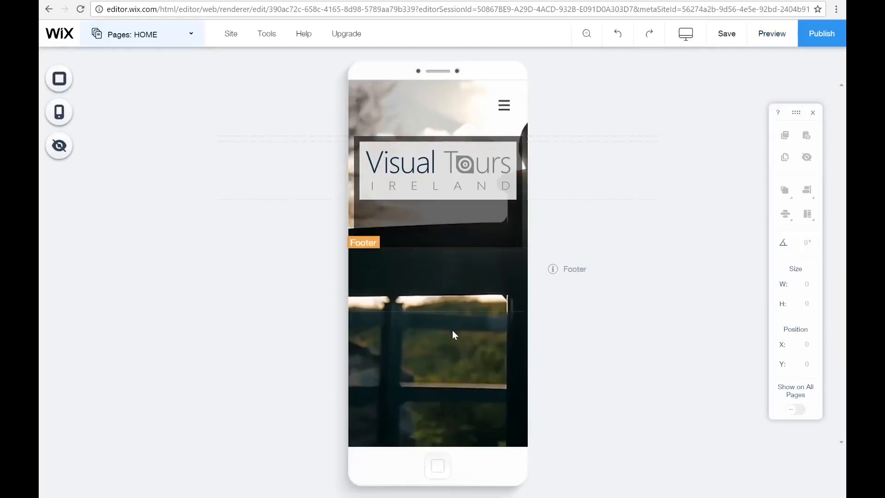
{"action": "mouse_move", "coordinate": [429, 237]}
{"action": "left_click", "coordinate": [685, 35]}
{"action": "left_click", "coordinate": [507, 83]}
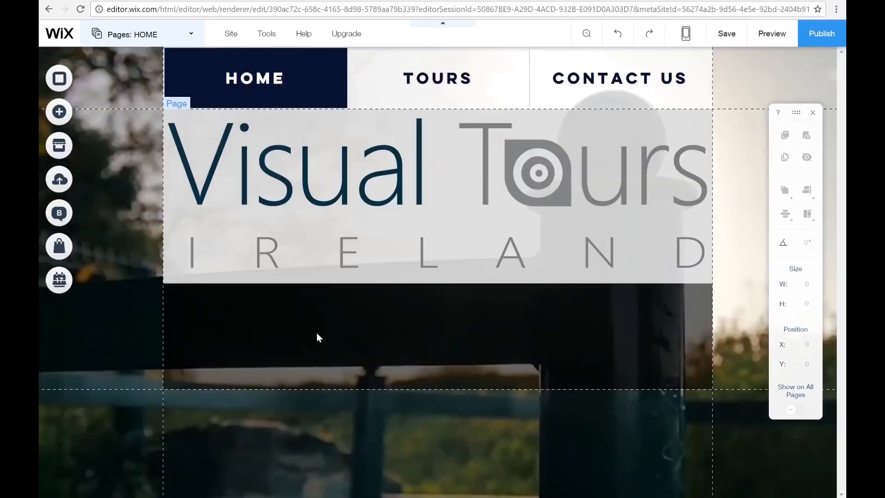
- Add the Portfolio (Catering) box slideshow directly below the logo box at X 1, Y 424, and dismiss the slideshow introduction
{"action": "left_click", "coordinate": [62, 113]}
{"action": "mouse_move", "coordinate": [107, 141]}
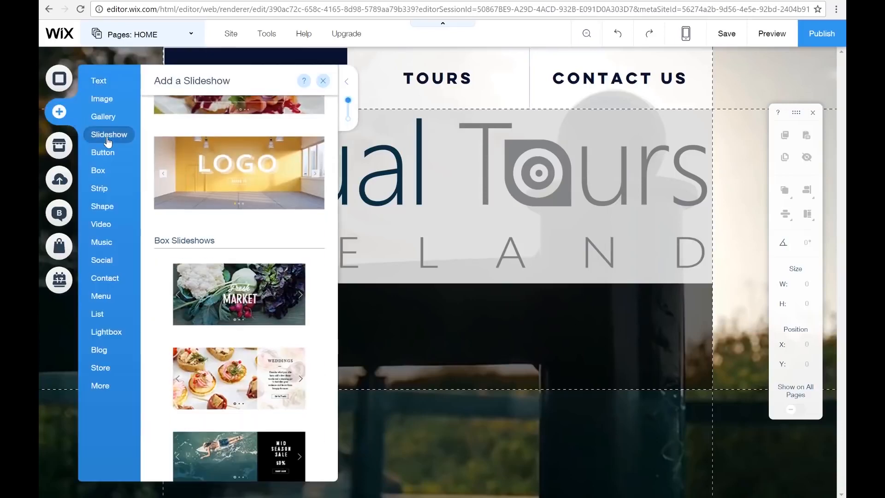
{"action": "scroll", "coordinate": [276, 180], "scroll_direction": "down", "scroll_amount": 3}
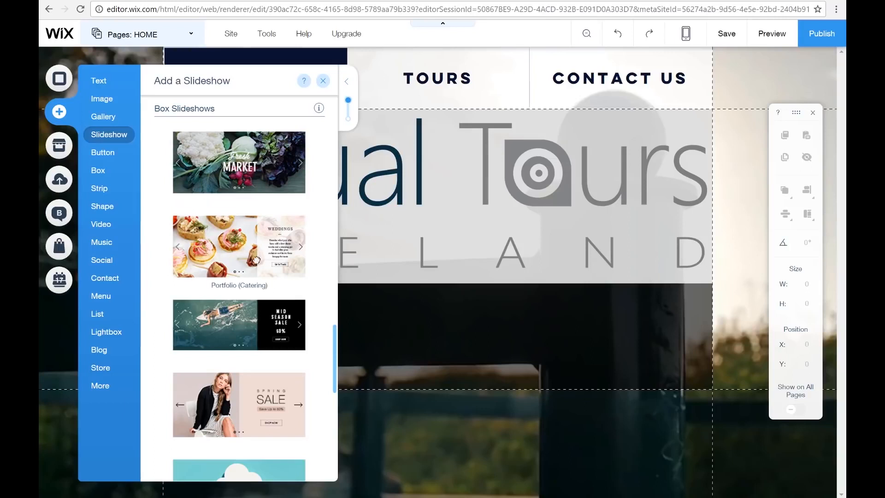
{"action": "left_click_drag", "start_coordinate": [256, 260], "coordinate": [432, 399]}
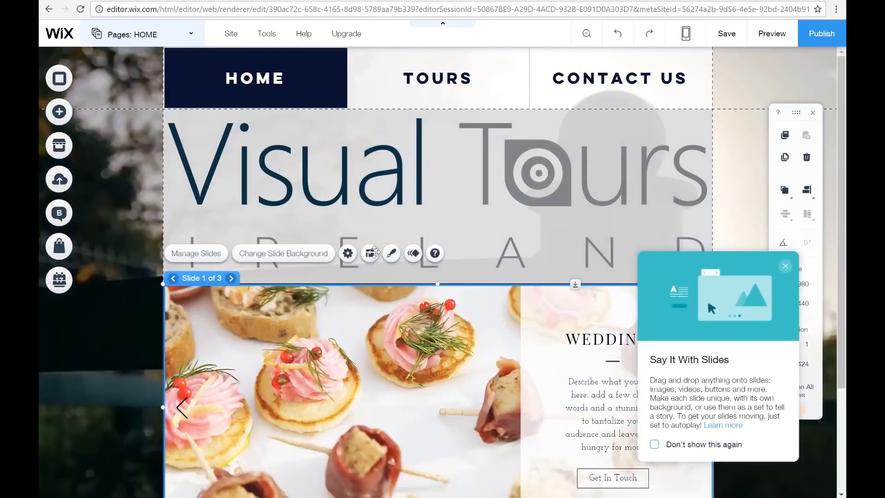
{"action": "left_click", "coordinate": [785, 267]}
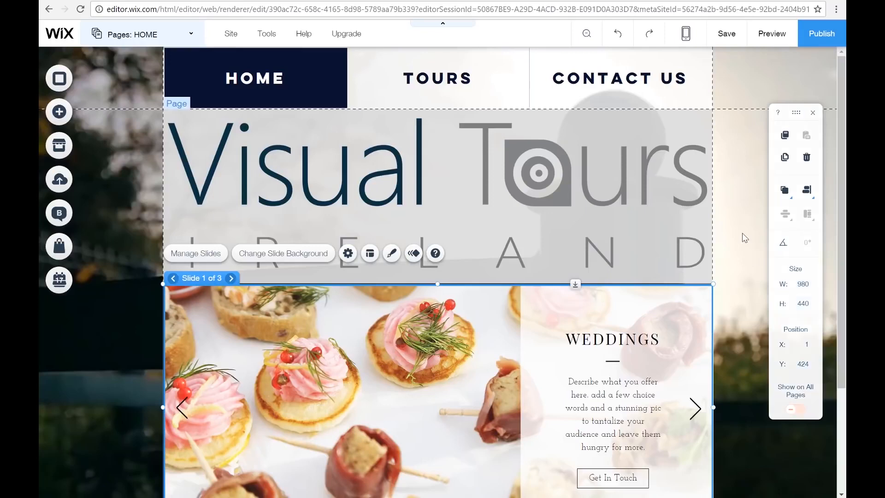
- Align the slideshow's left edge with the page at X 0 and set its width to 980
{"action": "scroll", "coordinate": [742, 233], "scroll_direction": "down", "scroll_amount": 3}
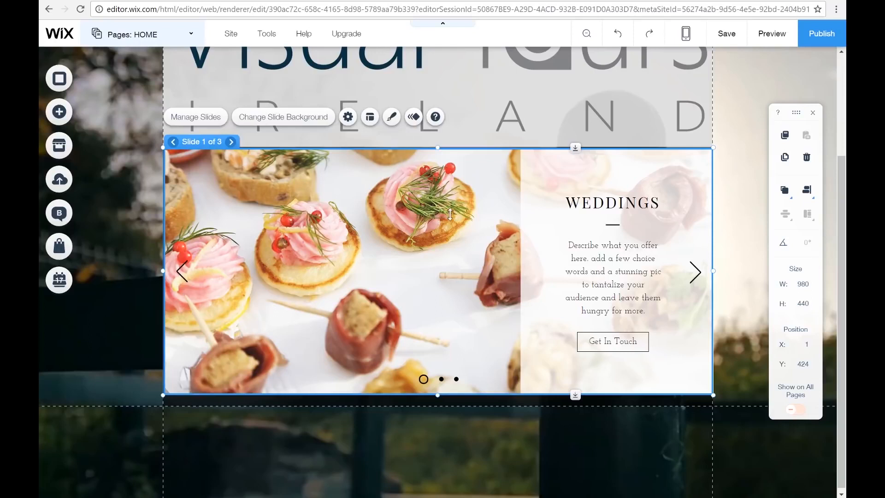
{"action": "left_click_drag", "start_coordinate": [161, 272], "coordinate": [164, 272]}
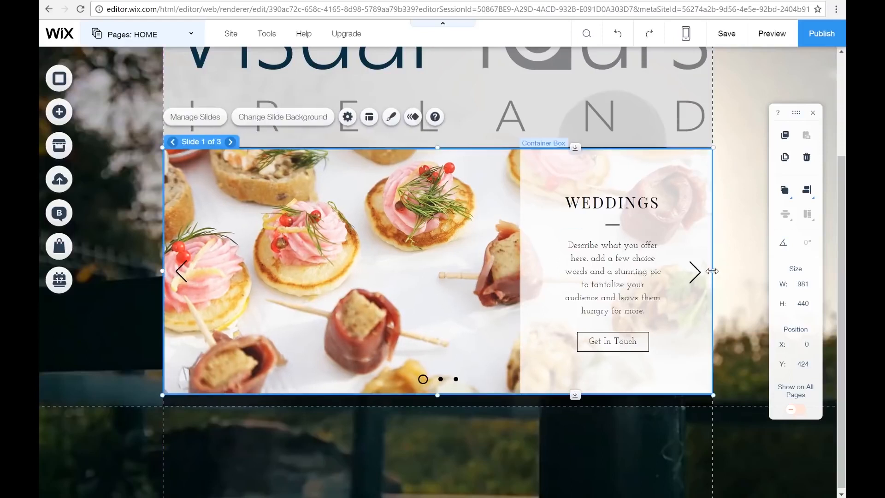
{"action": "left_click_drag", "start_coordinate": [712, 271], "coordinate": [711, 270]}
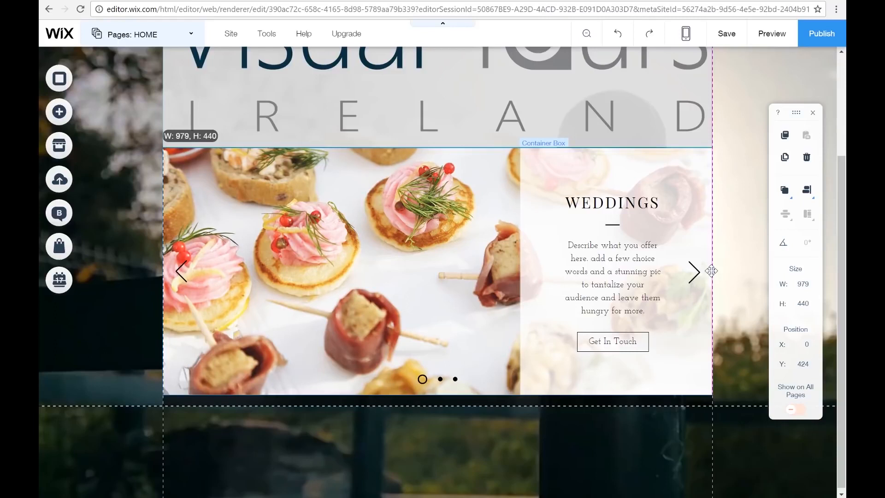
{"action": "left_click", "coordinate": [807, 286]}
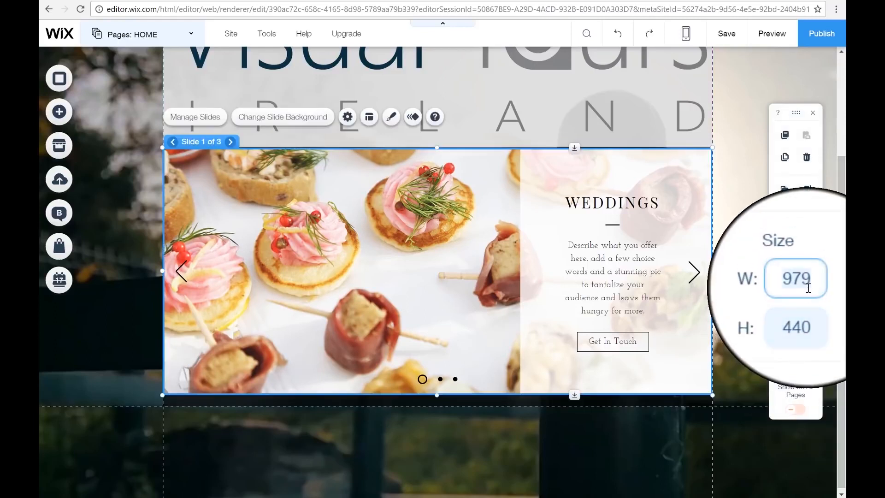
{"action": "type", "text": "980"}
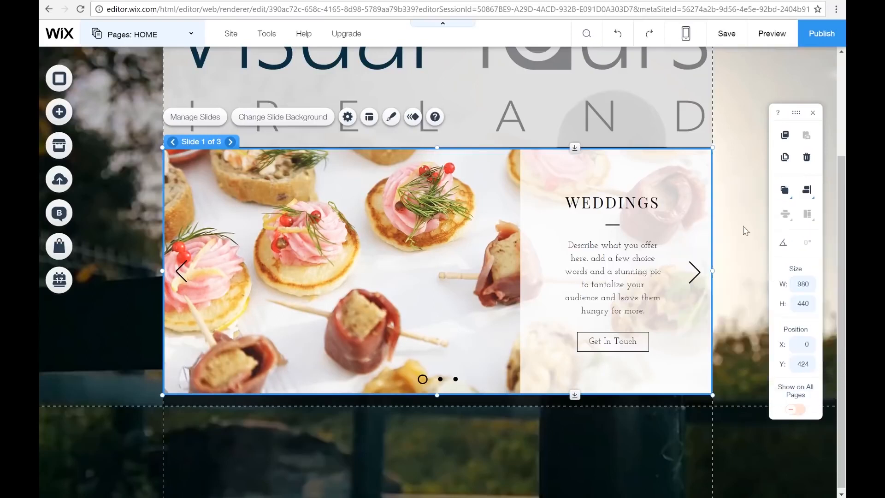
- Preview the HOME page with the slideshow in place and return to editing
{"action": "left_click", "coordinate": [767, 33]}
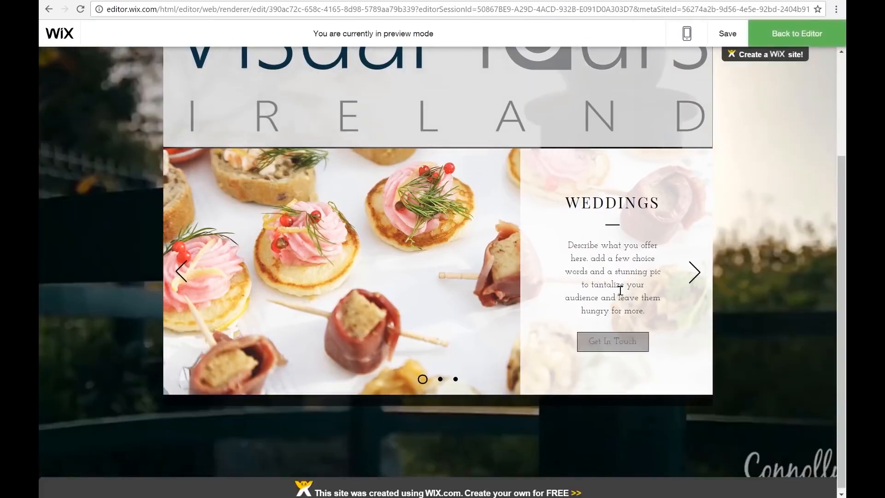
{"action": "left_click", "coordinate": [776, 37]}
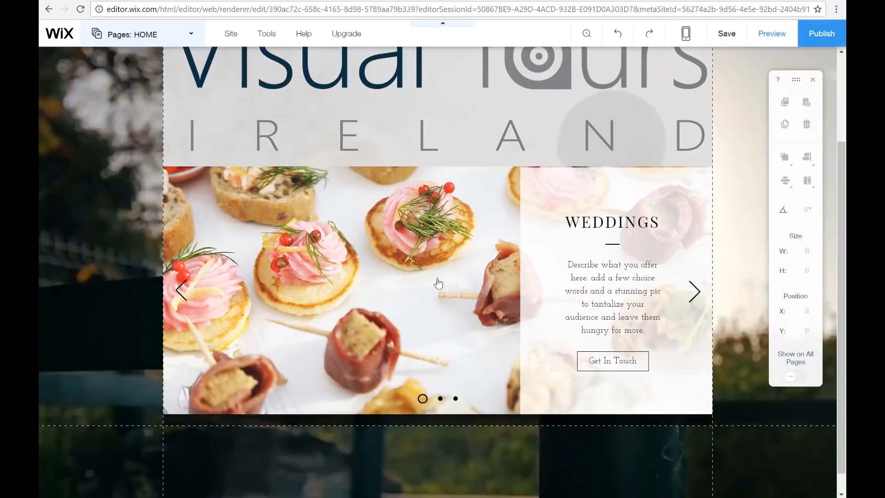
- Select the slideshow, dismiss its introduction, and open the background options for the first slide
{"action": "left_click", "coordinate": [435, 321]}
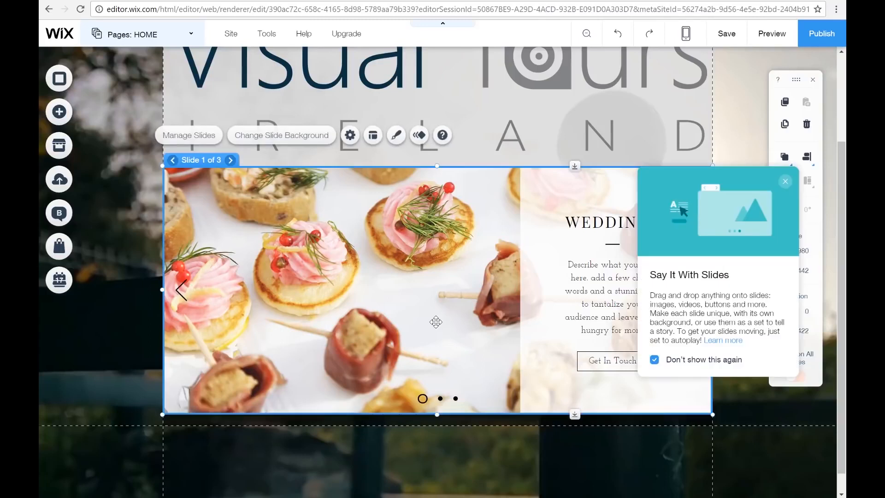
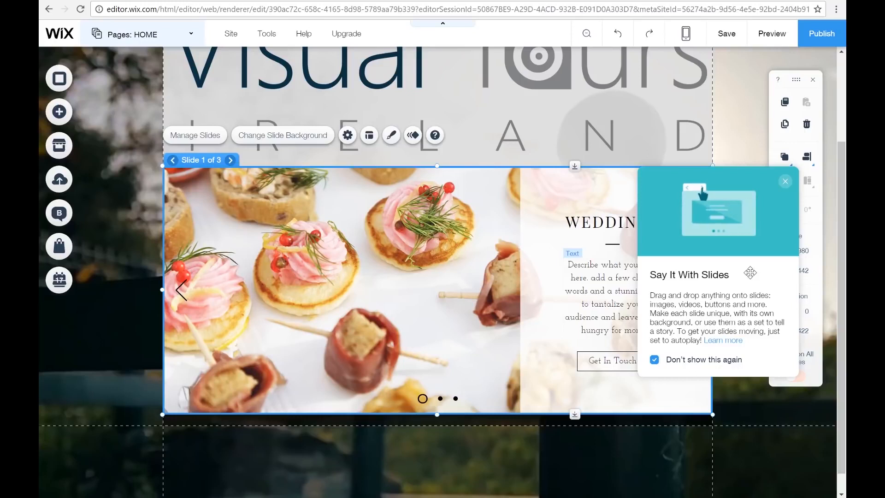
{"action": "left_click", "coordinate": [784, 181]}
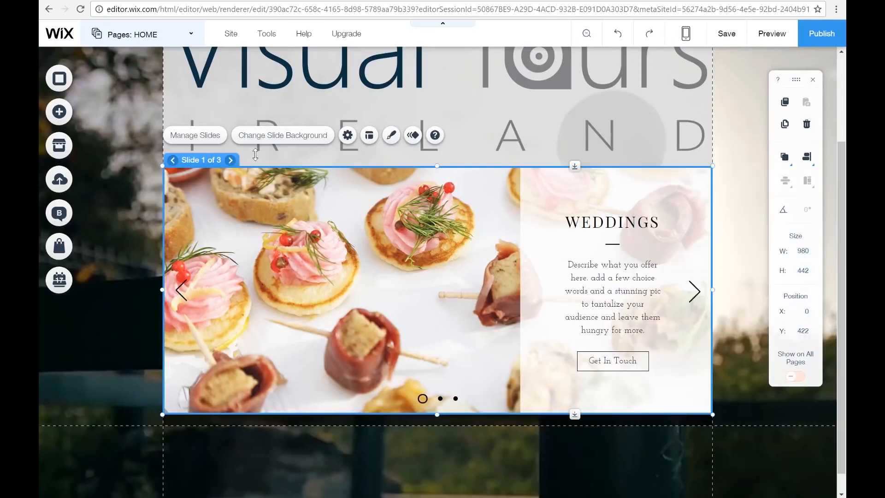
{"action": "left_click", "coordinate": [296, 138]}
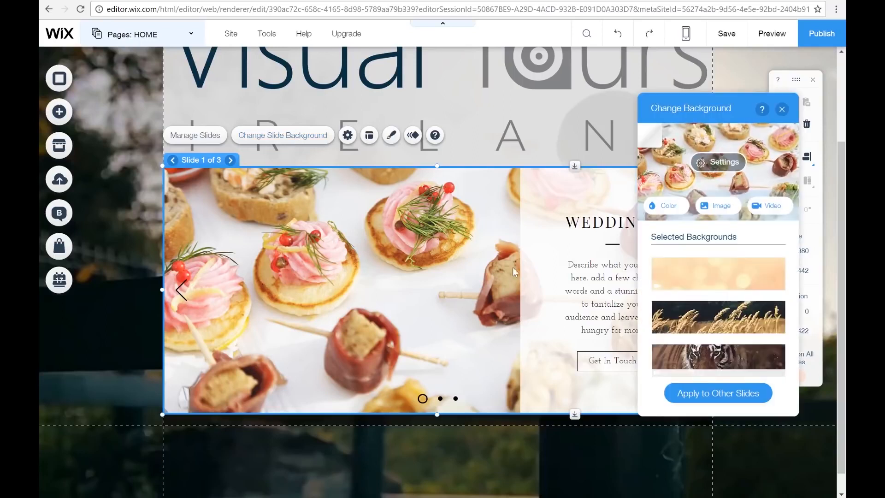
{"action": "left_click", "coordinate": [664, 206]}
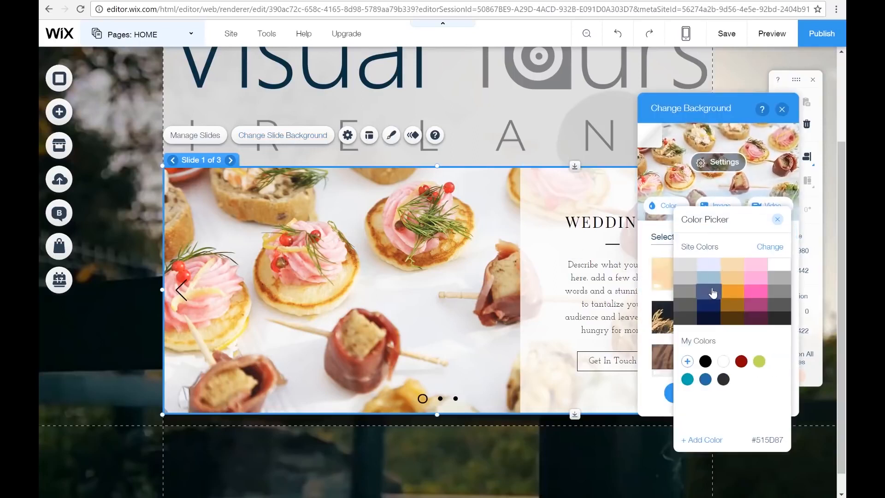
{"action": "left_click", "coordinate": [743, 266]}
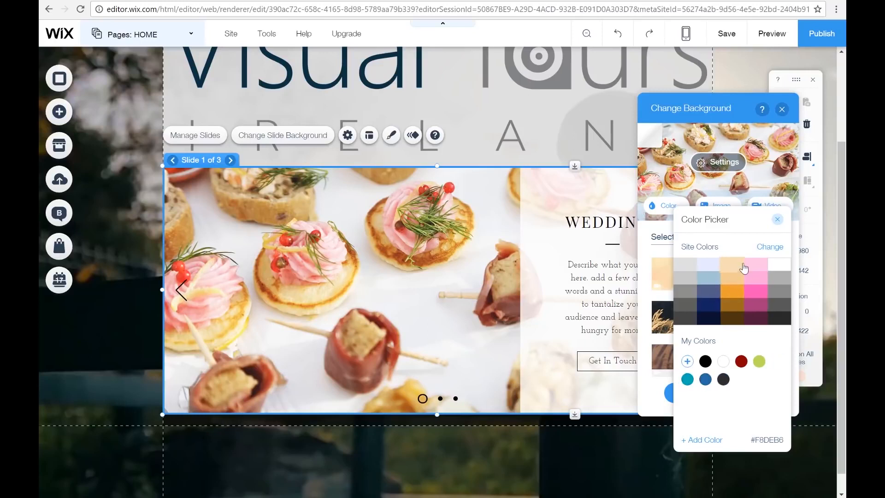
{"action": "left_click", "coordinate": [777, 219]}
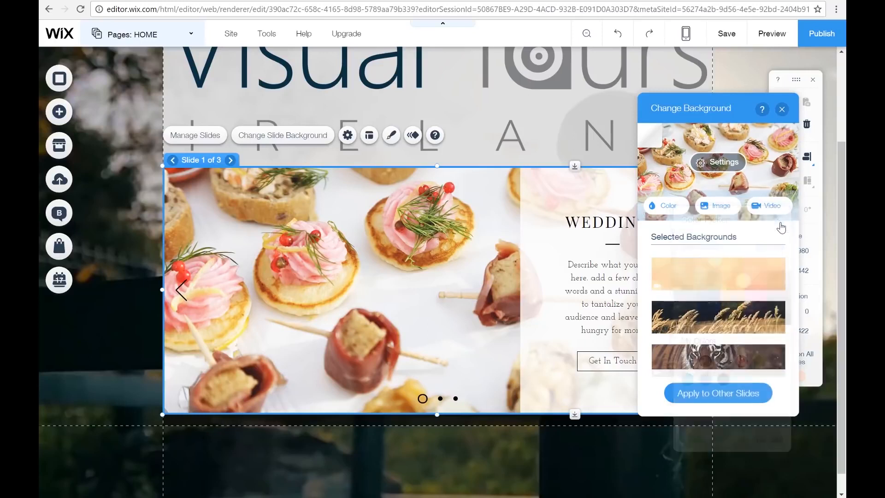
- Replace the first slide's background with the GIANT'S RING photo of the stone wall from the uploaded images
{"action": "left_click", "coordinate": [720, 206]}
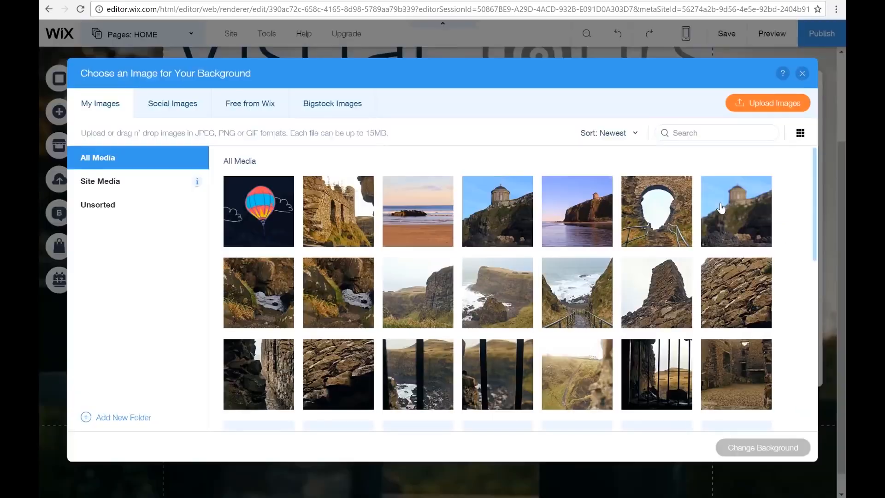
{"action": "mouse_move", "coordinate": [468, 239]}
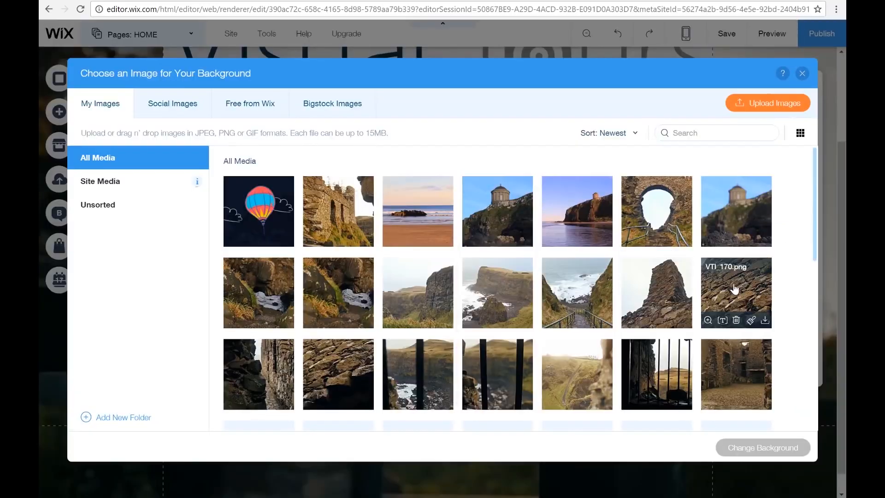
{"action": "scroll", "coordinate": [734, 288], "scroll_direction": "down", "scroll_amount": 10}
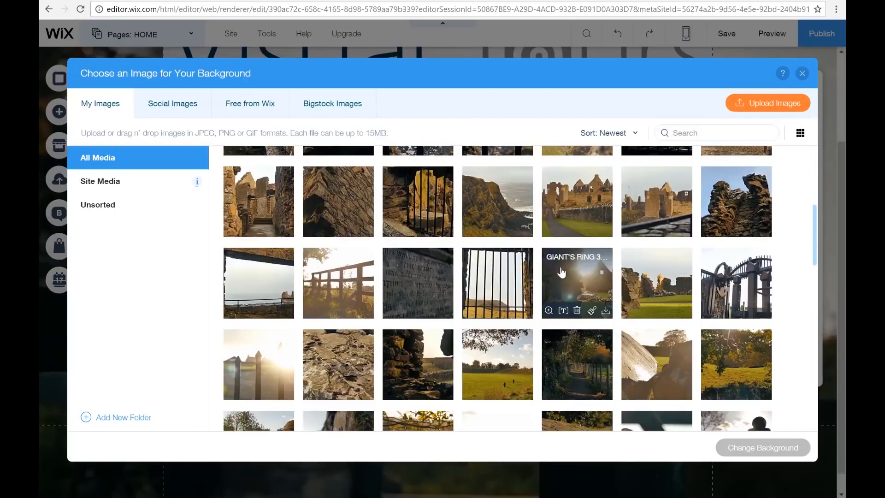
{"action": "scroll", "coordinate": [561, 272], "scroll_direction": "down", "scroll_amount": 4}
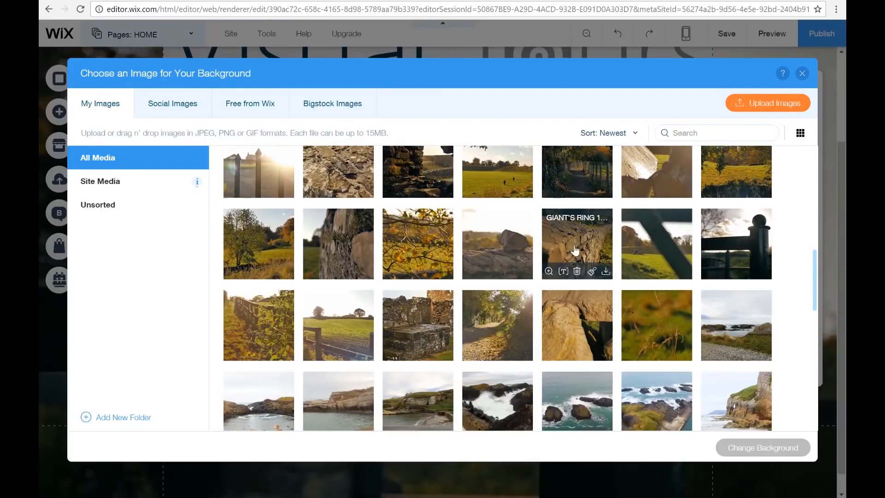
{"action": "left_click", "coordinate": [573, 254]}
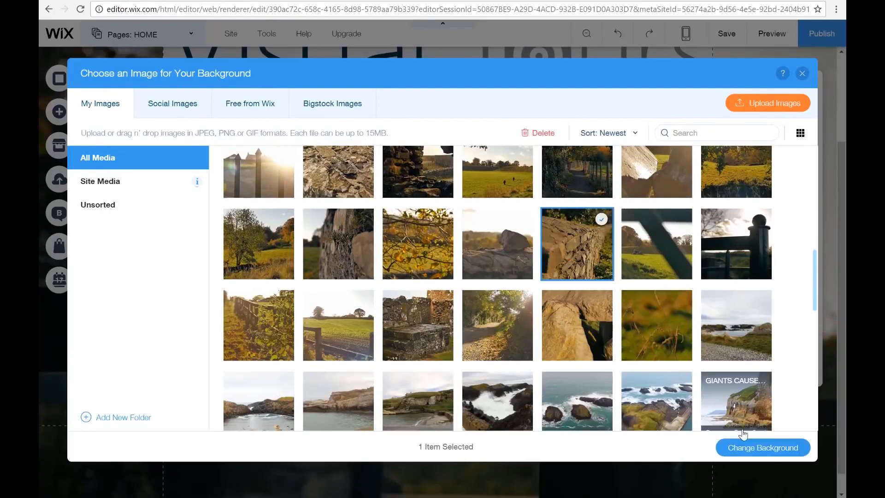
{"action": "left_click", "coordinate": [756, 449]}
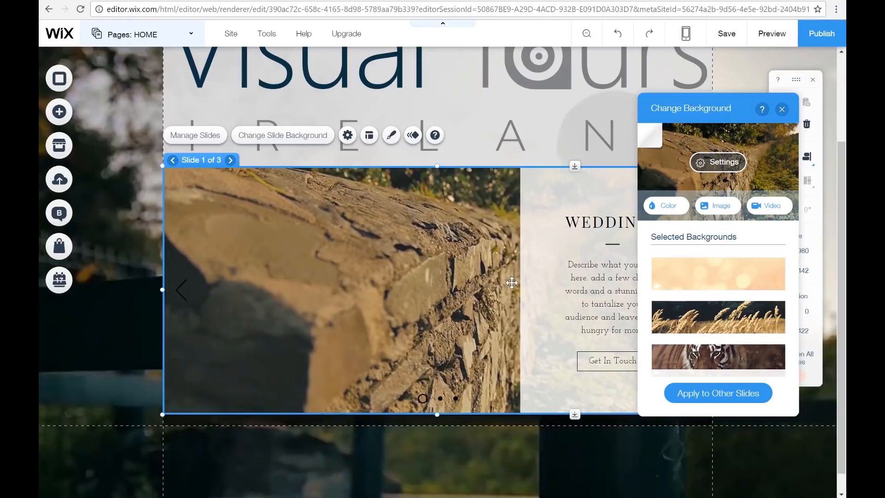
- Try the Original Size and Tile scaling on the first slide's background image, and set it back to Scale to Fill
{"action": "left_click", "coordinate": [717, 163]}
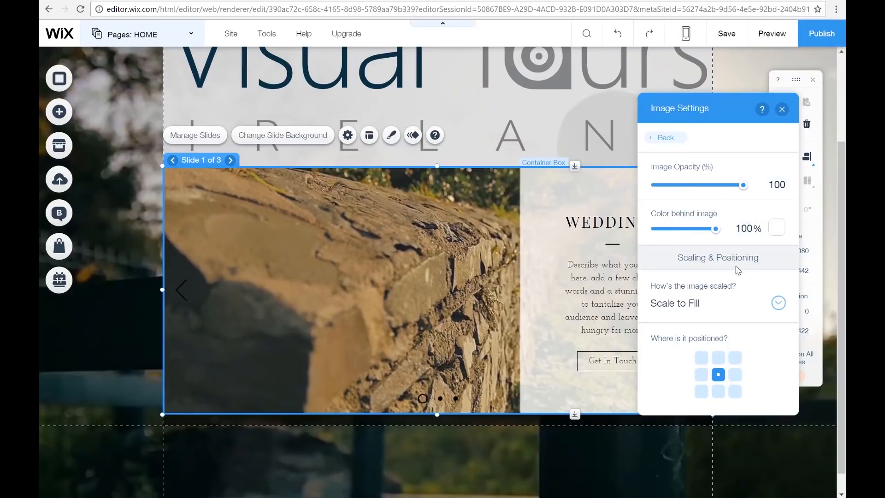
{"action": "left_click", "coordinate": [777, 305]}
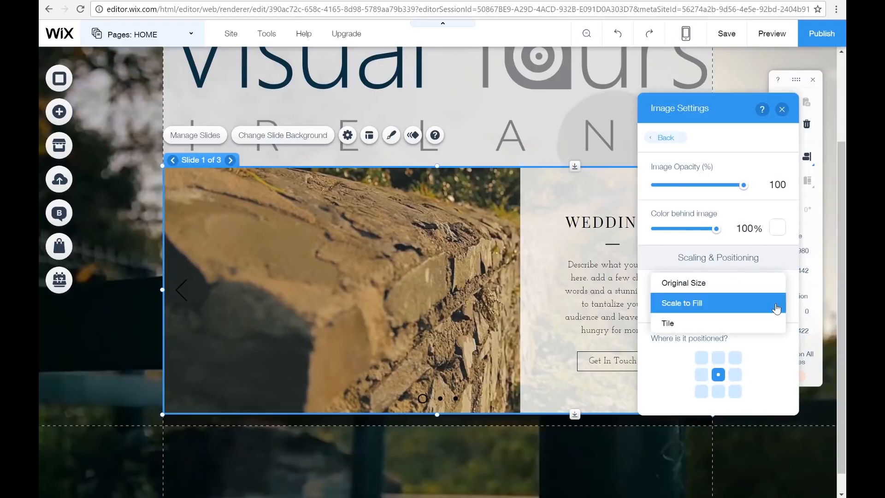
{"action": "left_click", "coordinate": [735, 286]}
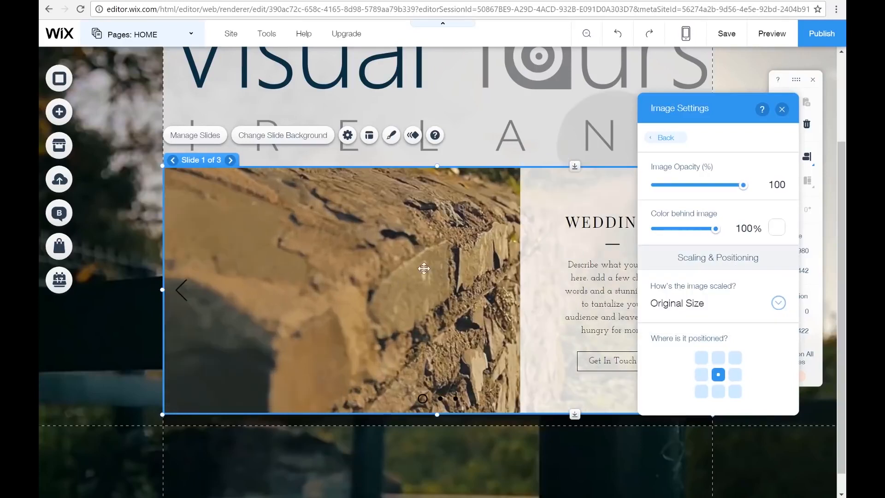
{"action": "left_click", "coordinate": [775, 304]}
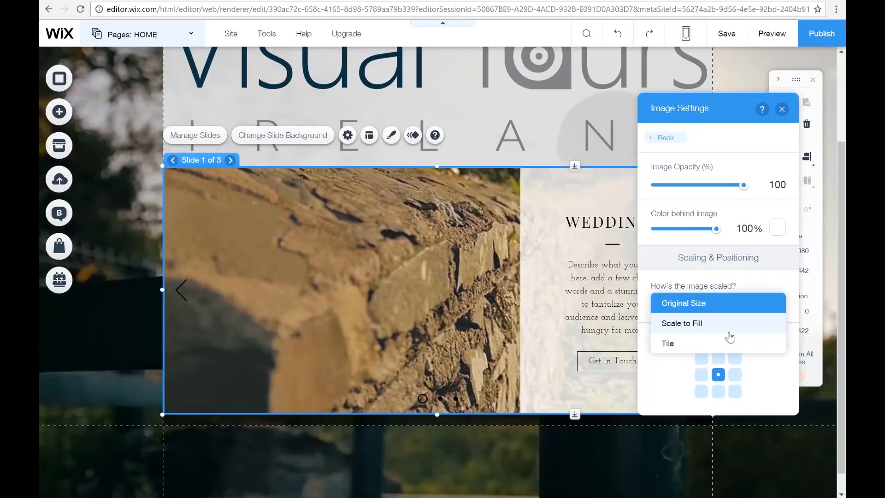
{"action": "left_click", "coordinate": [727, 340]}
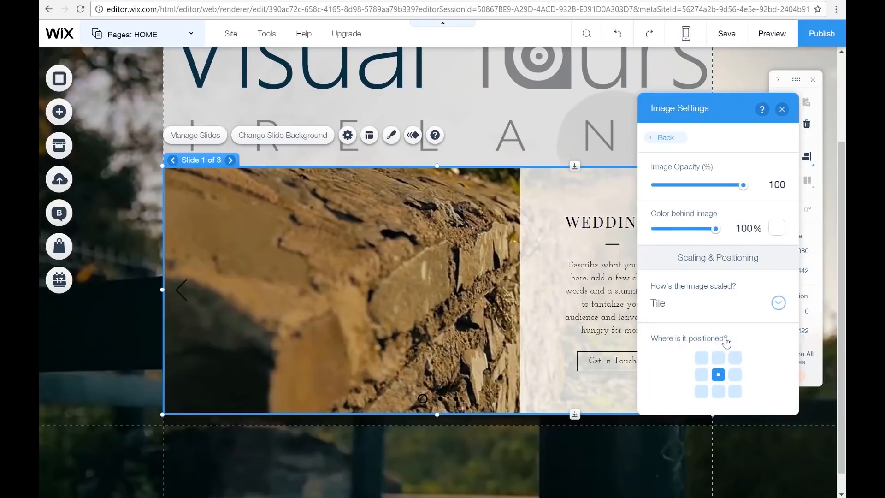
{"action": "left_click", "coordinate": [779, 304]}
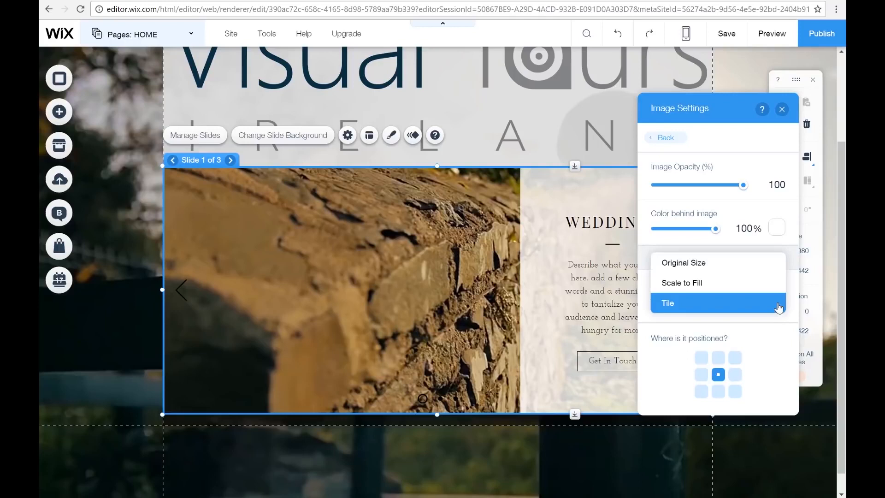
{"action": "left_click", "coordinate": [739, 284]}
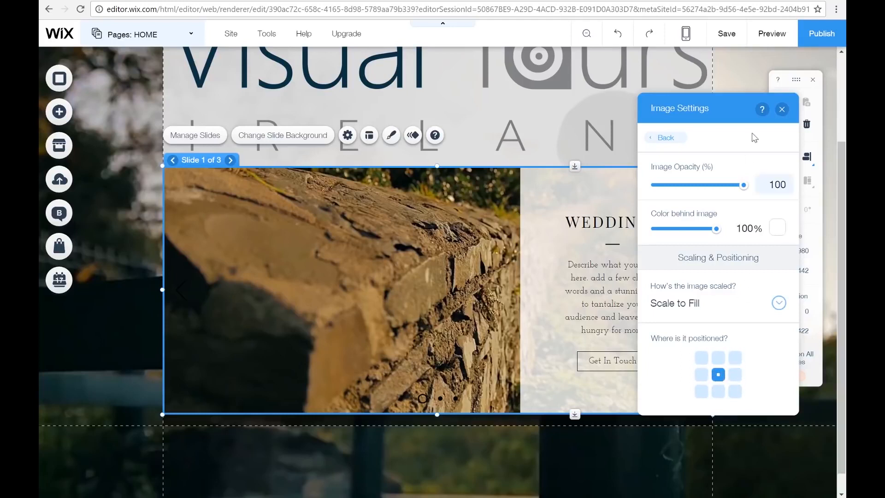
{"action": "left_click", "coordinate": [782, 110]}
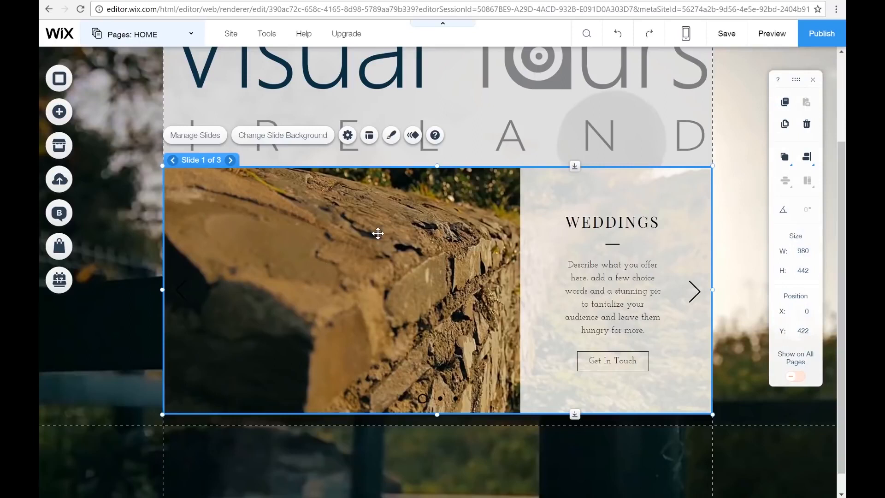
- Review the slideshow's autoplay, slide timing and transition effect settings
{"action": "left_click", "coordinate": [348, 136]}
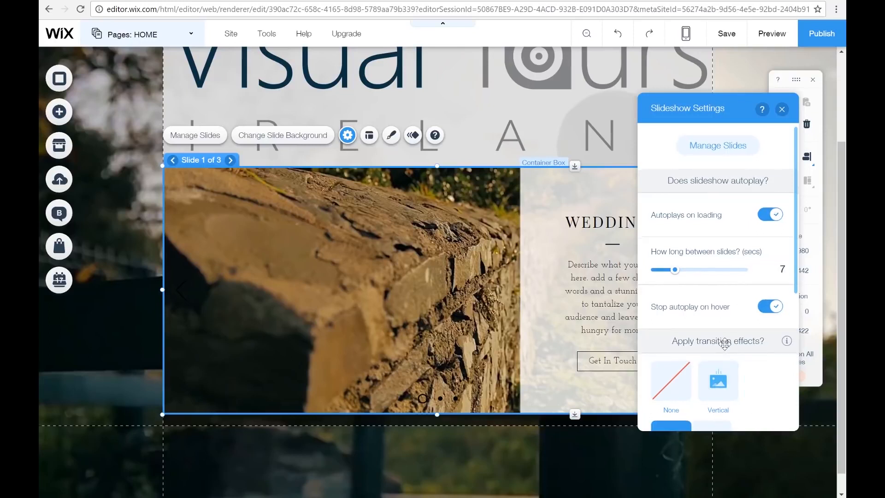
{"action": "scroll", "coordinate": [724, 344], "scroll_direction": "down", "scroll_amount": 2}
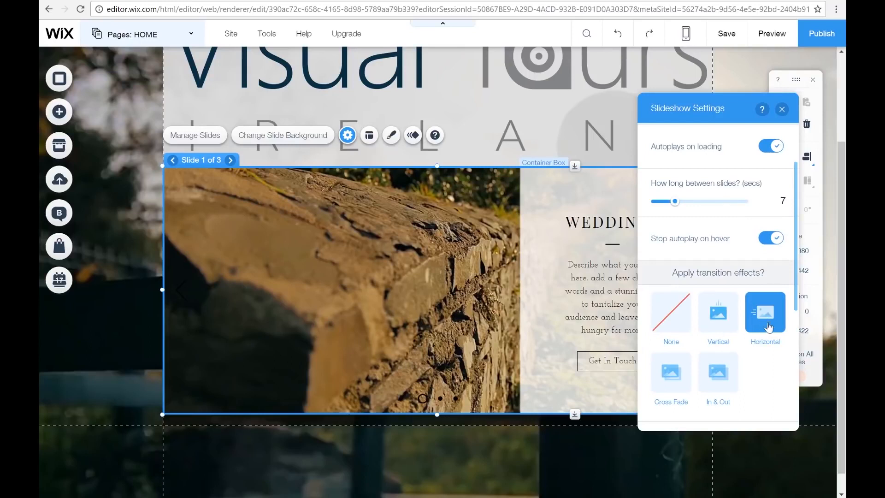
{"action": "scroll", "coordinate": [760, 354], "scroll_direction": "down", "scroll_amount": 3}
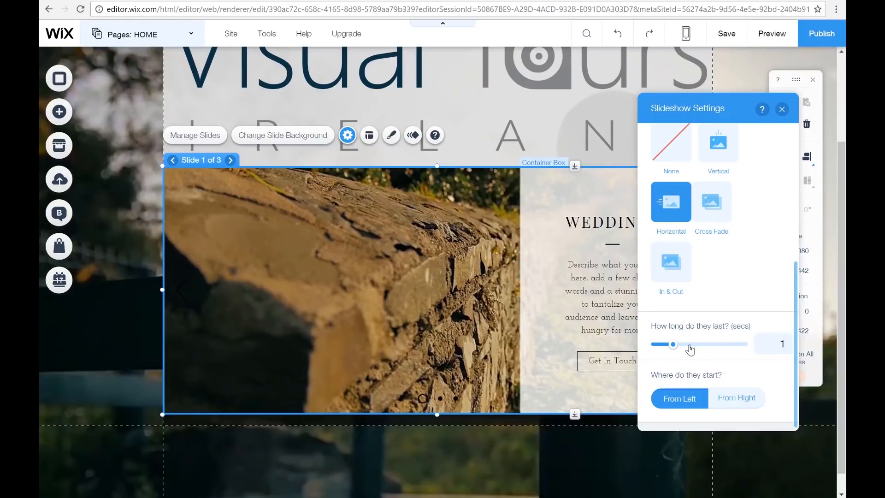
{"action": "left_click", "coordinate": [782, 109]}
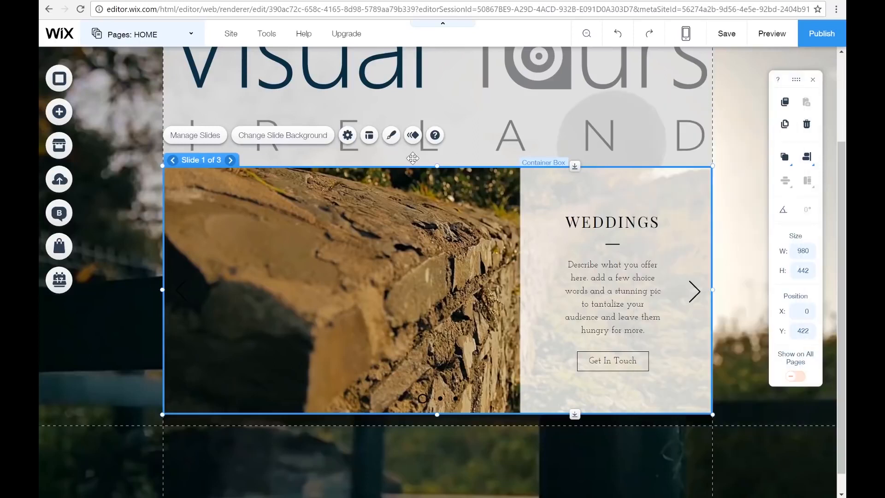
- Set the size of the slideshow's navigation arrows to 29 px in the slideshow layout
{"action": "left_click", "coordinate": [370, 136]}
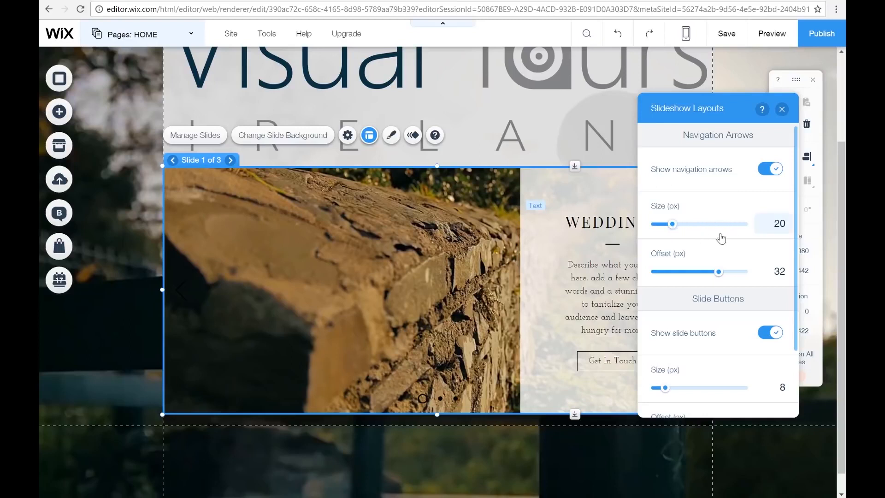
{"action": "left_click", "coordinate": [732, 226]}
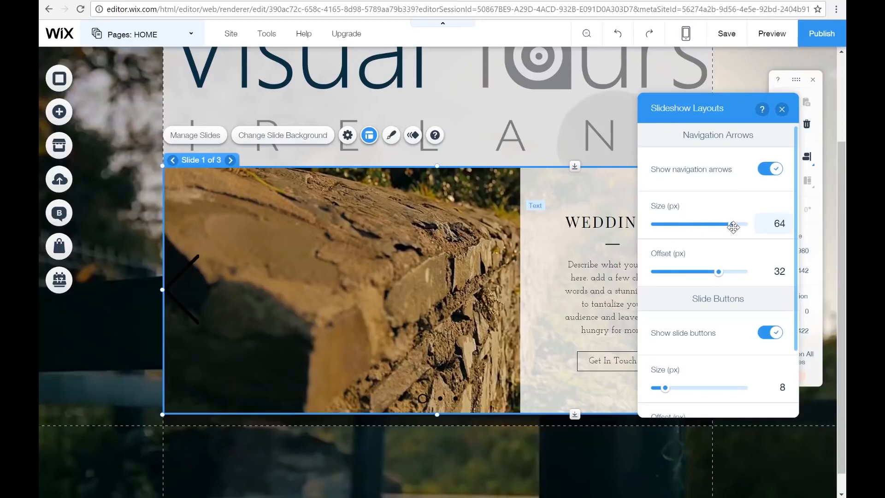
{"action": "left_click_drag", "start_coordinate": [733, 225], "coordinate": [685, 229]}
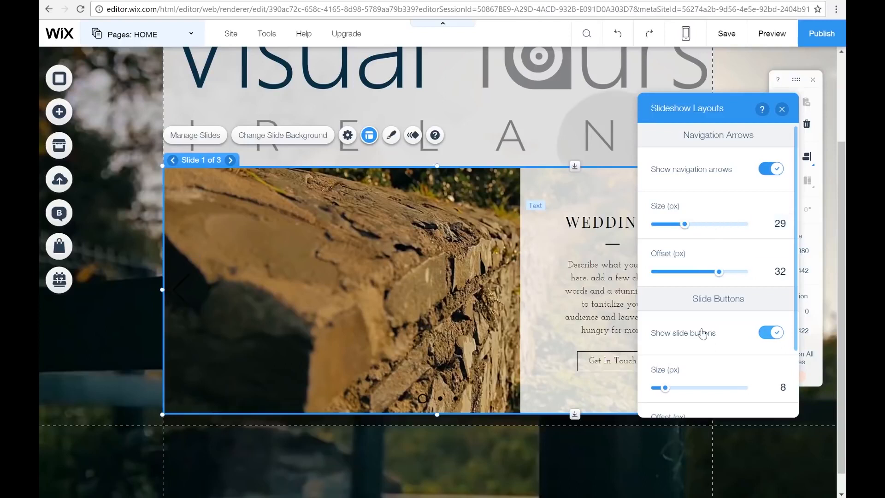
{"action": "scroll", "coordinate": [701, 332], "scroll_direction": "down", "scroll_amount": 2}
{"action": "scroll", "coordinate": [701, 328], "scroll_direction": "up", "scroll_amount": 2}
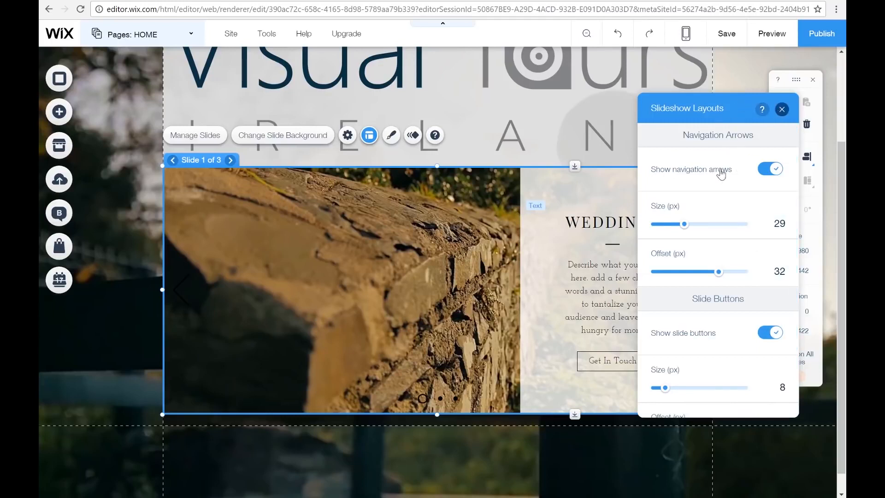
{"action": "left_click", "coordinate": [781, 110]}
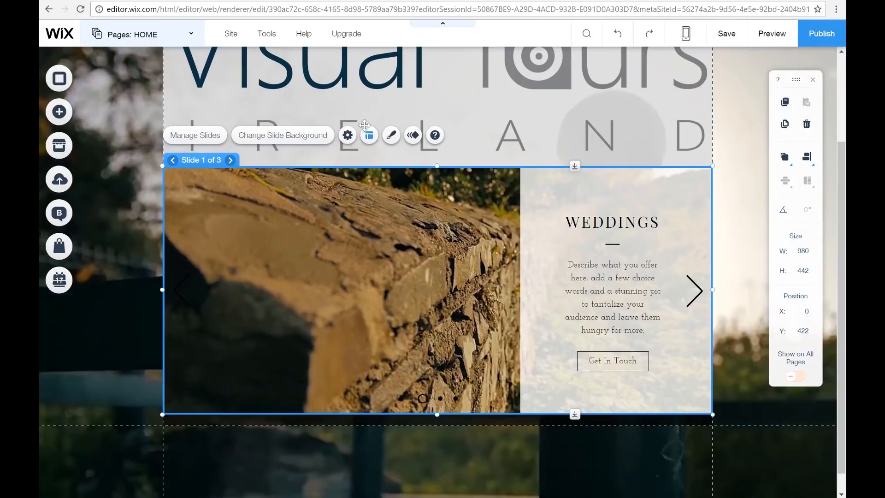
- Recolor the slideshow's slide buttons and navigation arrows to white (#FFFFFF) in the slideshow design
{"action": "left_click", "coordinate": [391, 136]}
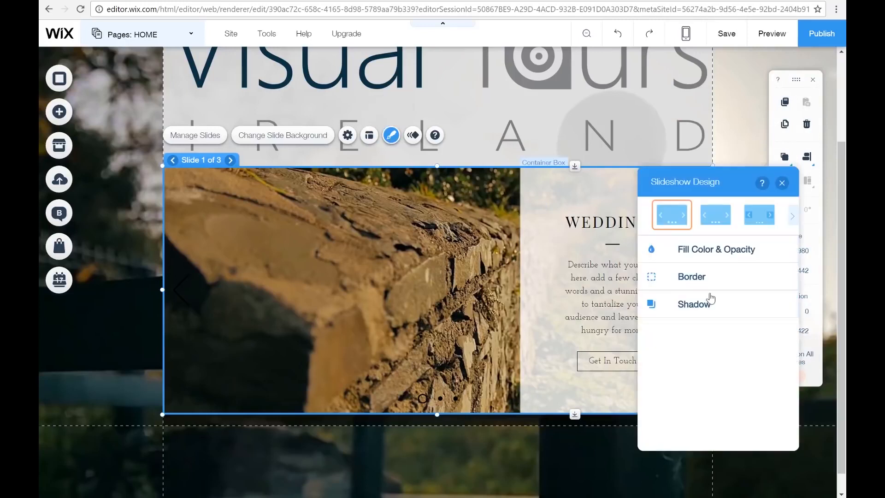
{"action": "left_click", "coordinate": [713, 249]}
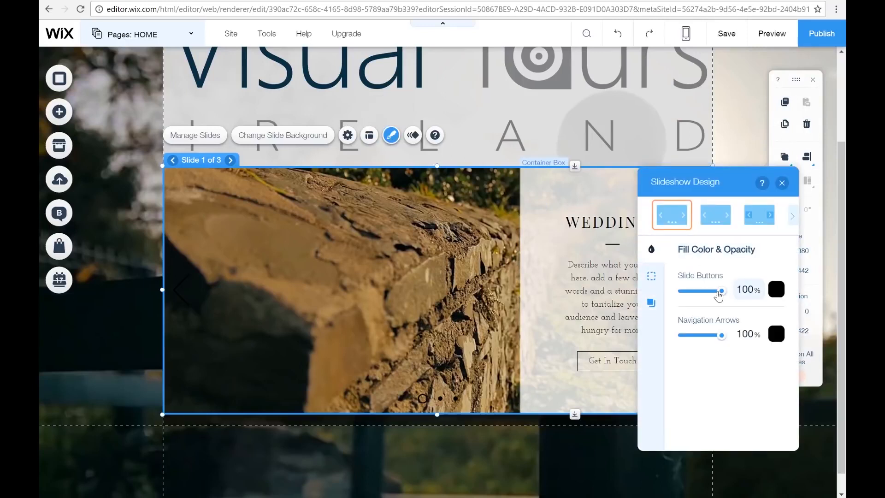
{"action": "left_click", "coordinate": [775, 289]}
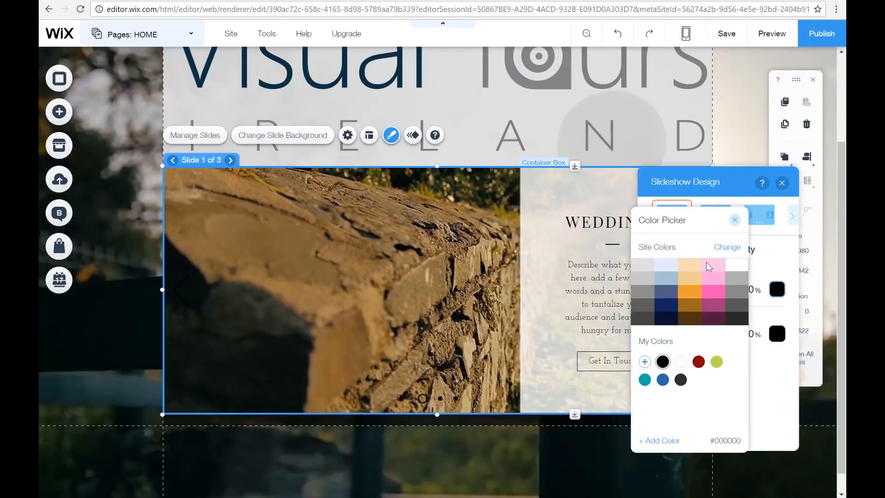
{"action": "left_click", "coordinate": [737, 270]}
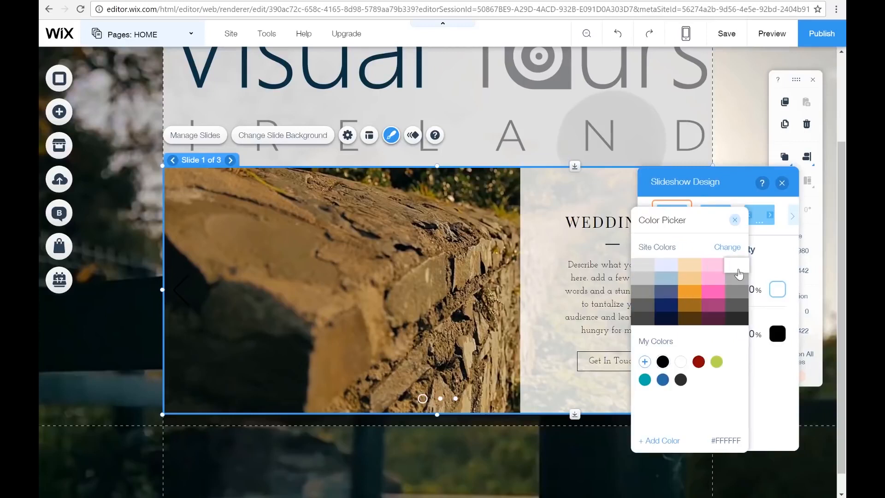
{"action": "left_click", "coordinate": [734, 220]}
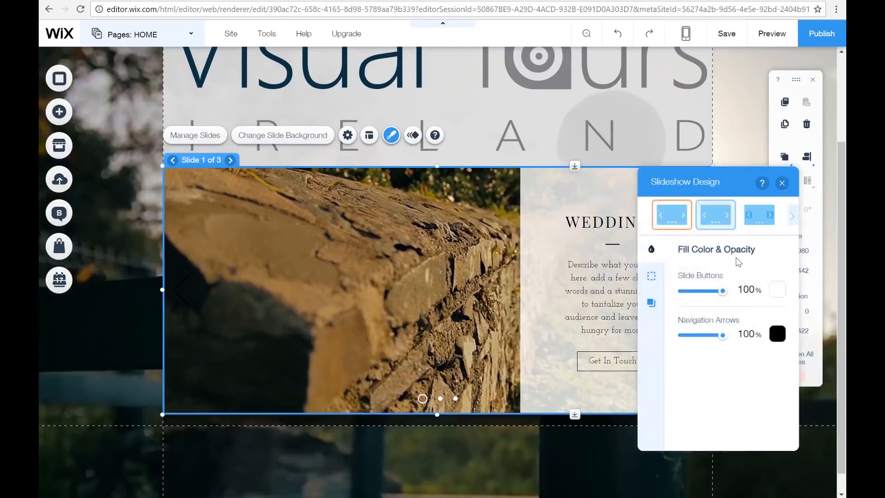
{"action": "left_click", "coordinate": [777, 334]}
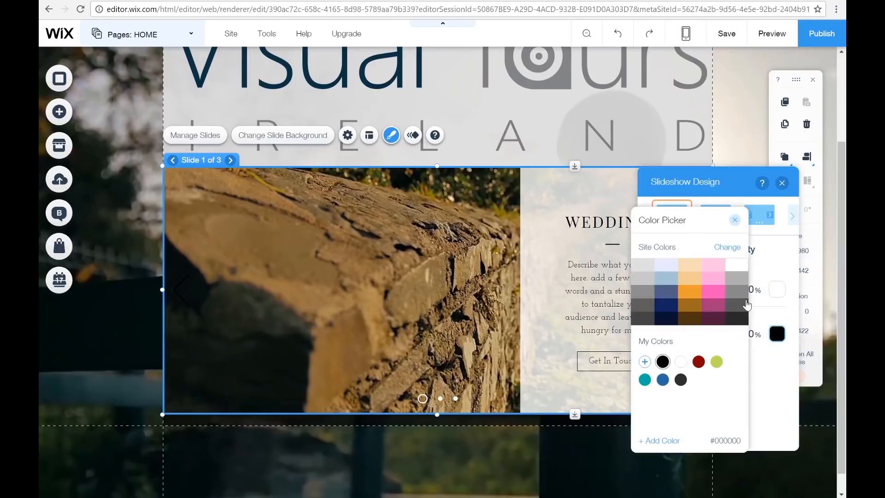
{"action": "left_click", "coordinate": [739, 266]}
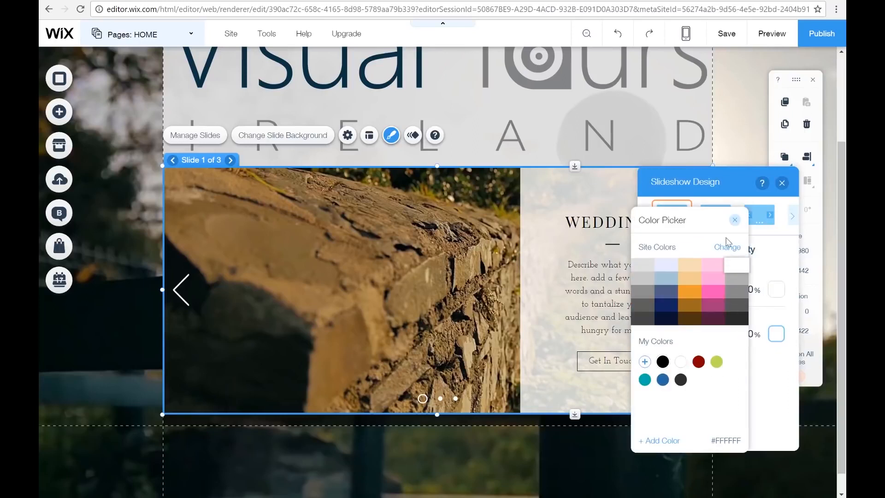
{"action": "left_click", "coordinate": [736, 220]}
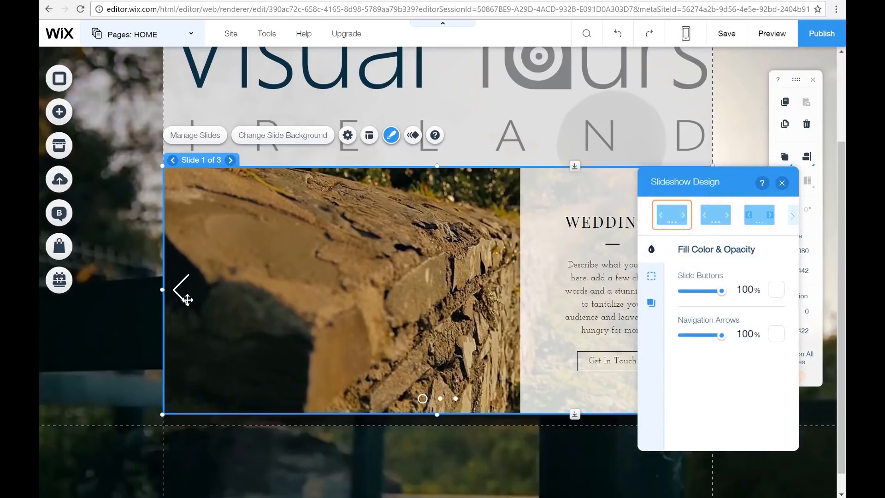
- Check the slideshow's border and shadow settings, try the other three design presets, and return to the first preset
{"action": "left_click", "coordinate": [652, 277]}
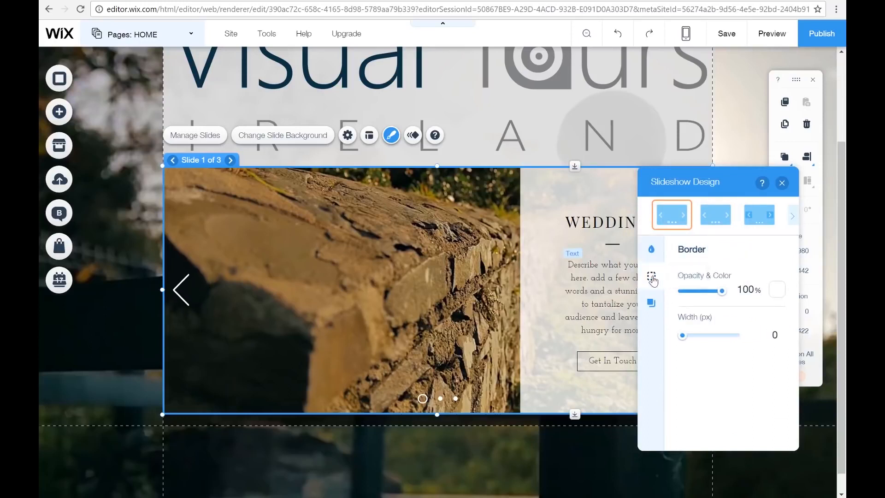
{"action": "left_click", "coordinate": [648, 307]}
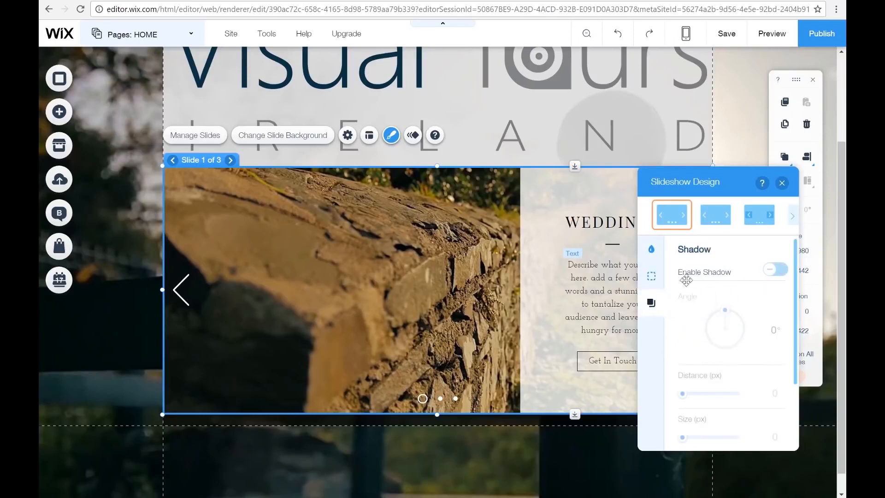
{"action": "left_click", "coordinate": [713, 223]}
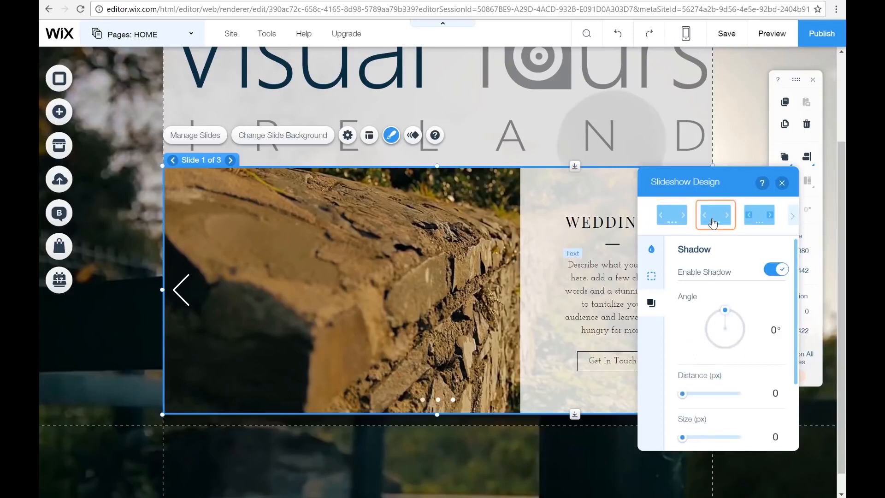
{"action": "left_click", "coordinate": [767, 218]}
{"action": "left_click", "coordinate": [792, 215]}
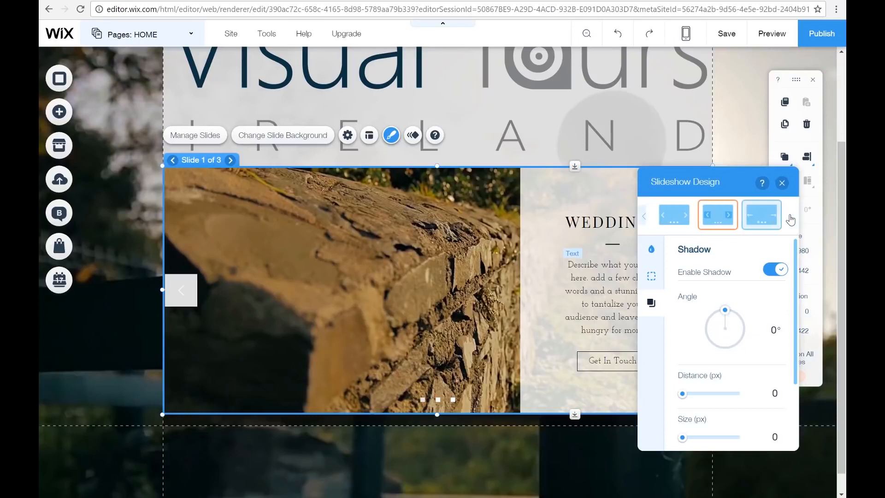
{"action": "left_click", "coordinate": [754, 223]}
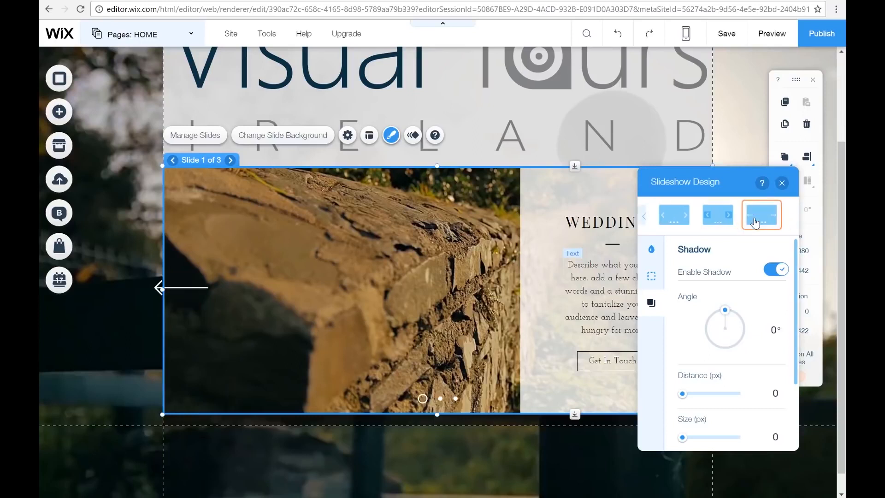
{"action": "left_click_drag", "start_coordinate": [704, 185], "coordinate": [658, 175]}
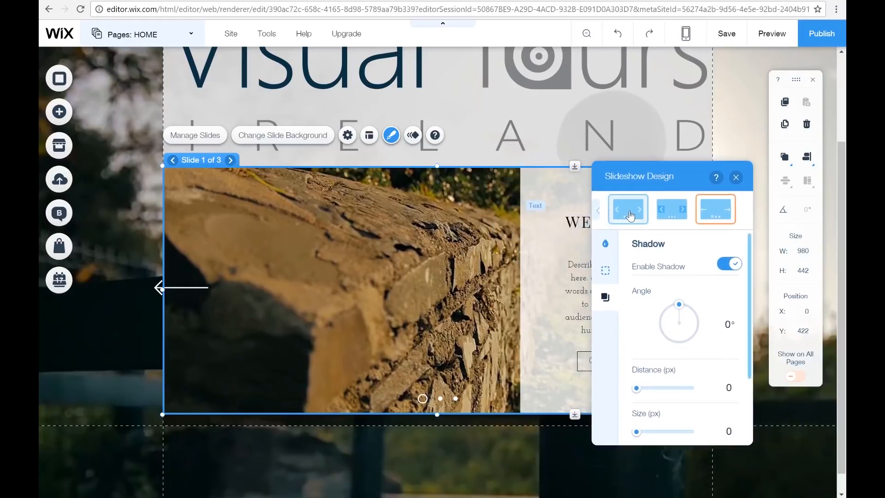
{"action": "left_click", "coordinate": [613, 216]}
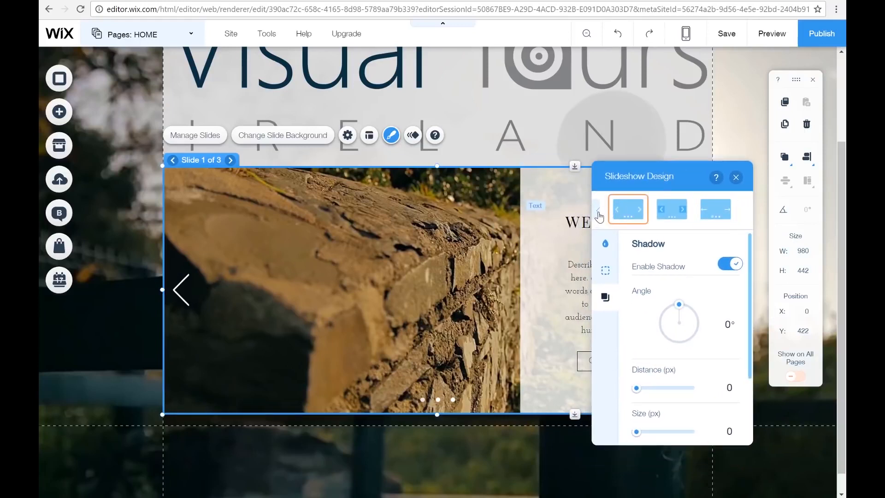
{"action": "left_click", "coordinate": [598, 212]}
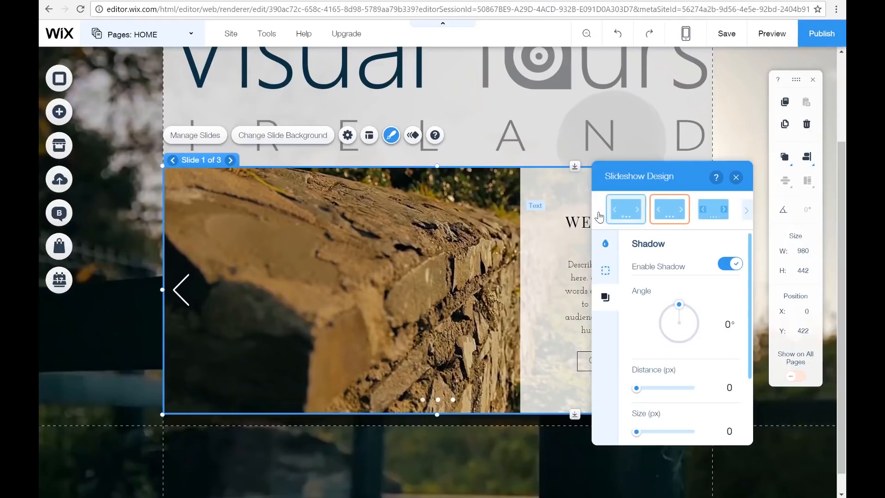
{"action": "left_click", "coordinate": [628, 217]}
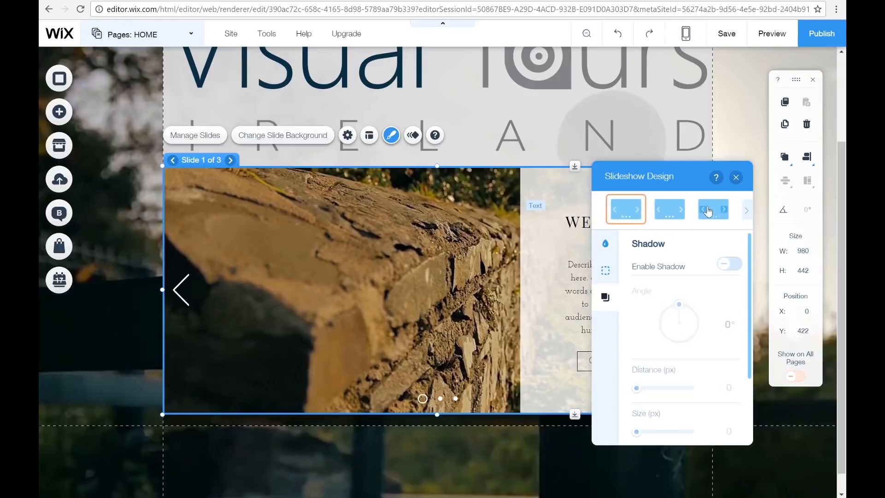
{"action": "left_click", "coordinate": [736, 178]}
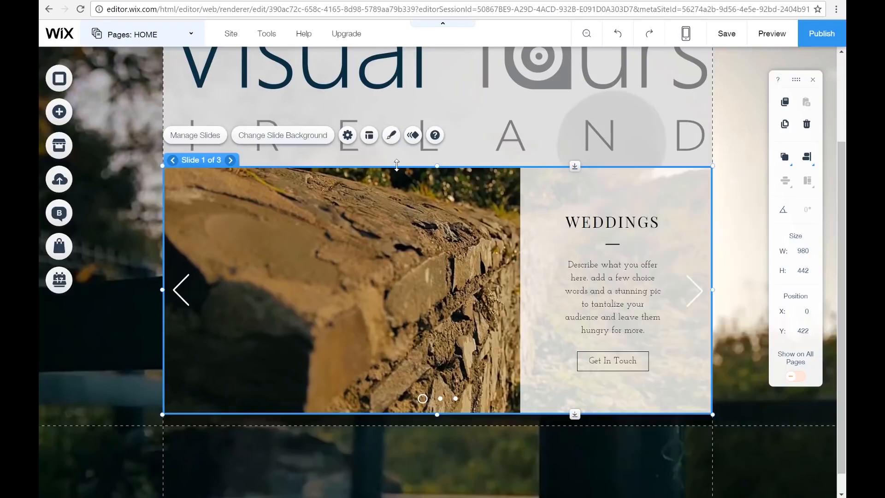
- Set both the size and the offset of the slideshow's navigation arrows to 25 px
{"action": "left_click", "coordinate": [370, 135]}
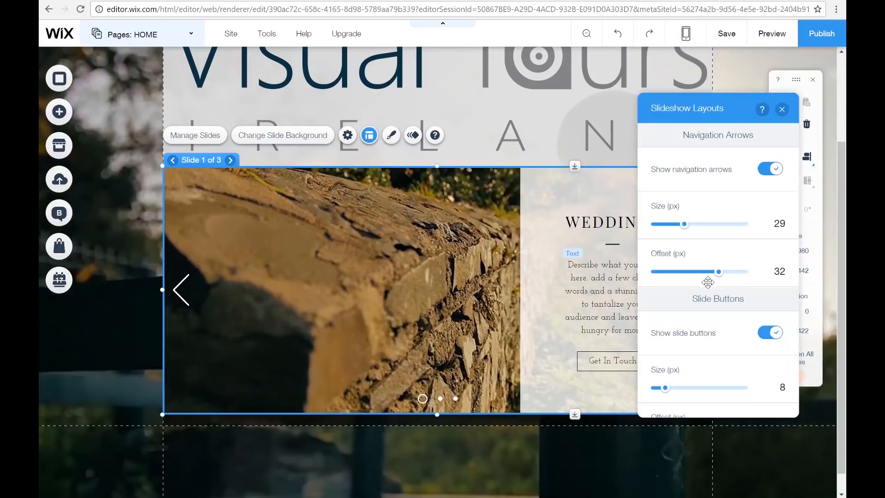
{"action": "mouse_move", "coordinate": [683, 229]}
{"action": "left_mouse_down"}
{"action": "mouse_move", "coordinate": [692, 229]}
{"action": "mouse_move", "coordinate": [675, 226]}
{"action": "left_mouse_up"}
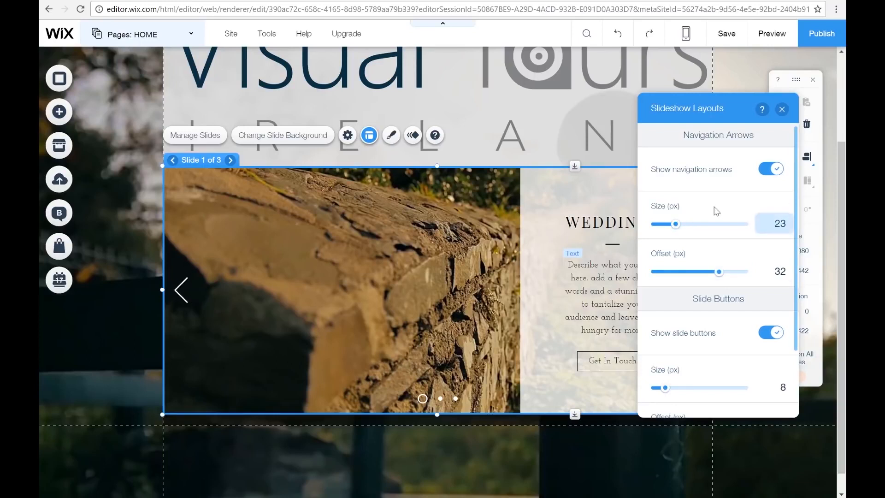
{"action": "left_click", "coordinate": [780, 223]}
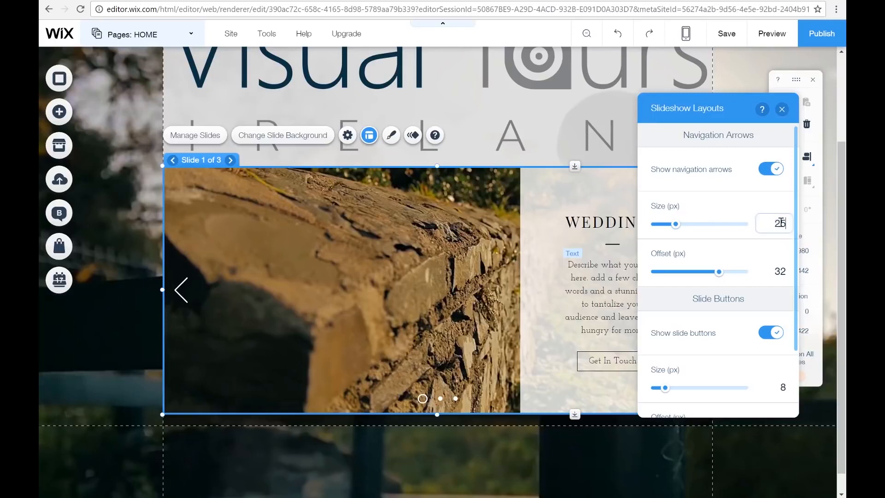
{"action": "key", "text": "Return"}
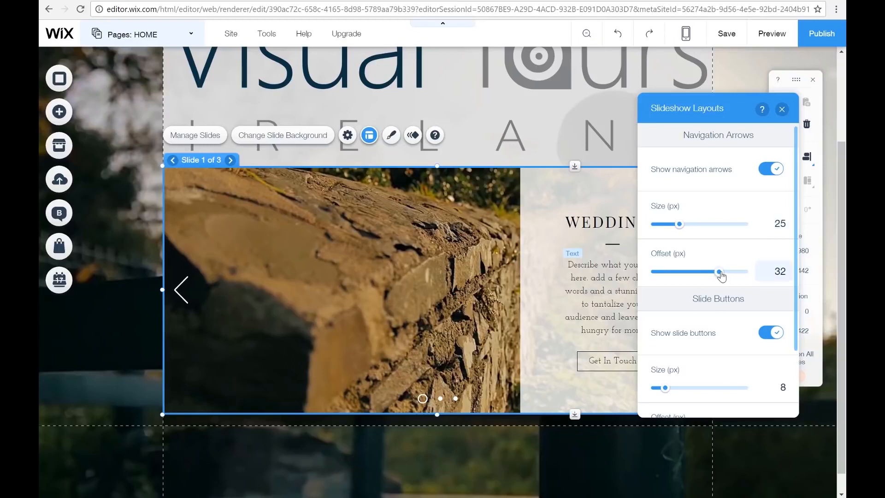
{"action": "mouse_move", "coordinate": [727, 275]}
{"action": "left_mouse_down"}
{"action": "mouse_move", "coordinate": [740, 272]}
{"action": "mouse_move", "coordinate": [712, 275]}
{"action": "left_mouse_up"}
{"action": "left_click", "coordinate": [782, 271]}
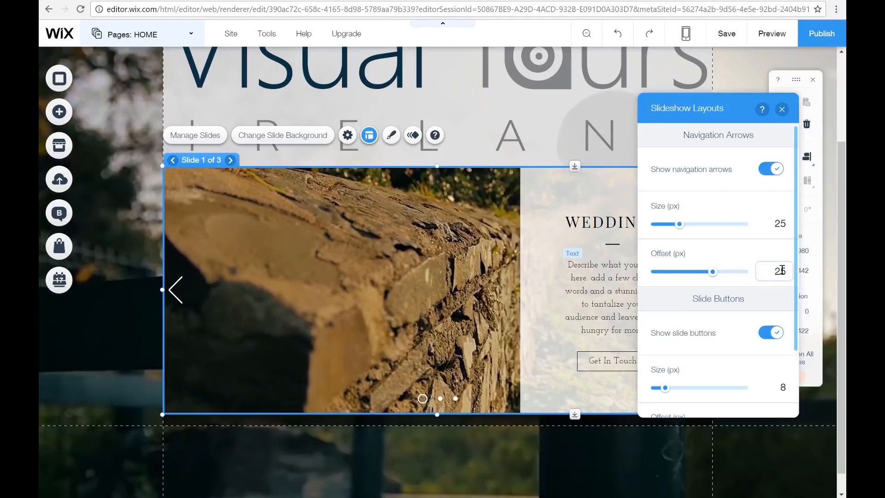
{"action": "key", "text": "Return"}
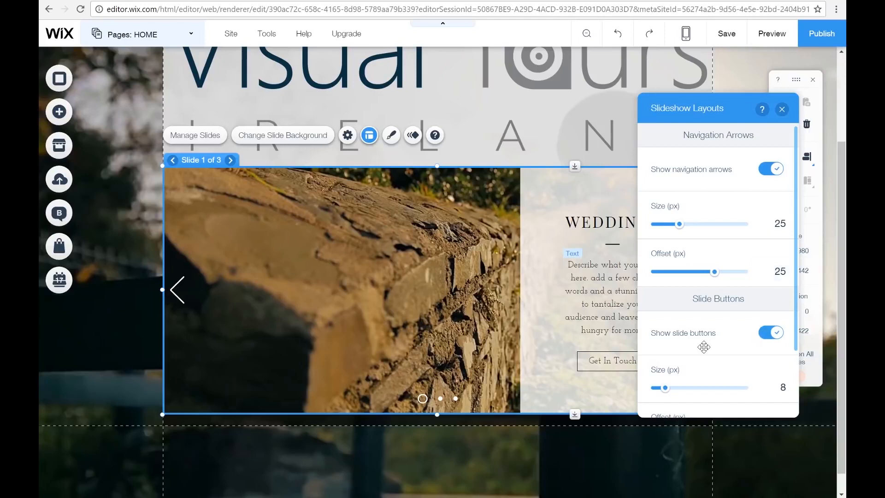
- Set the slide buttons' size to 10 px, offset to 25 px and spacing to 20 px in the slideshow layout
{"action": "scroll", "coordinate": [702, 347], "scroll_direction": "down", "scroll_amount": 2}
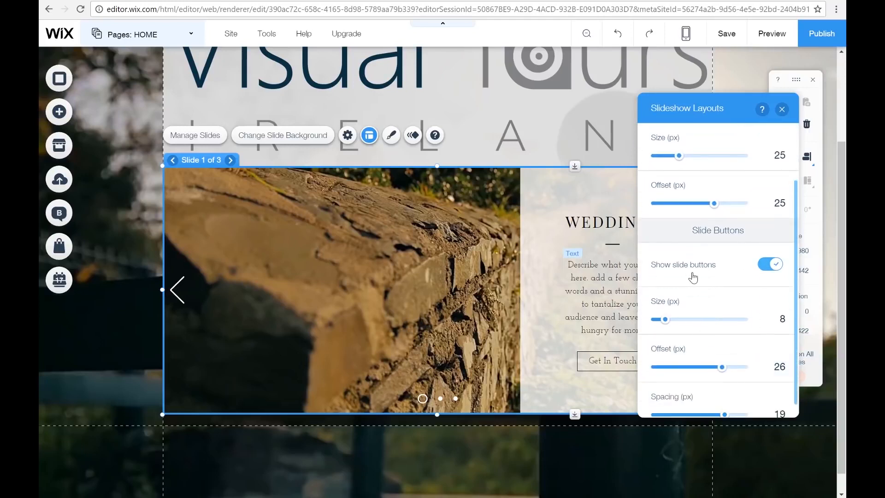
{"action": "scroll", "coordinate": [720, 298], "scroll_direction": "down", "scroll_amount": 1}
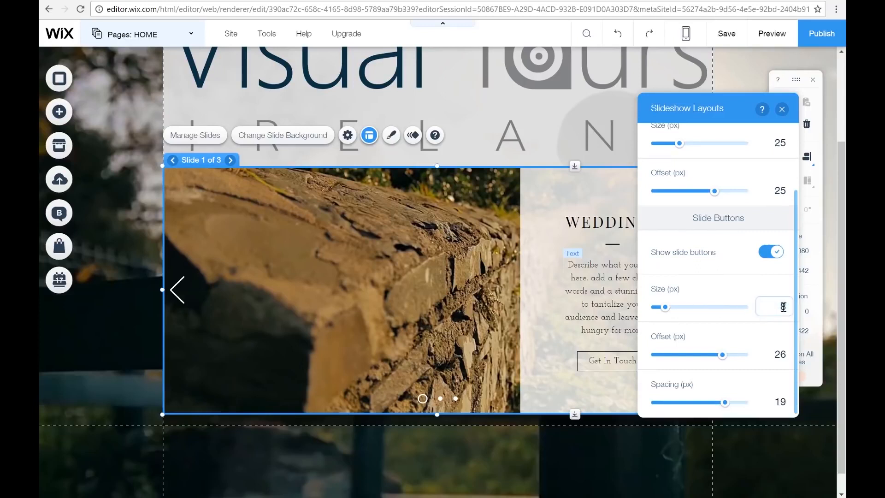
{"action": "key", "text": "Return"}
{"action": "key", "text": "Return"}
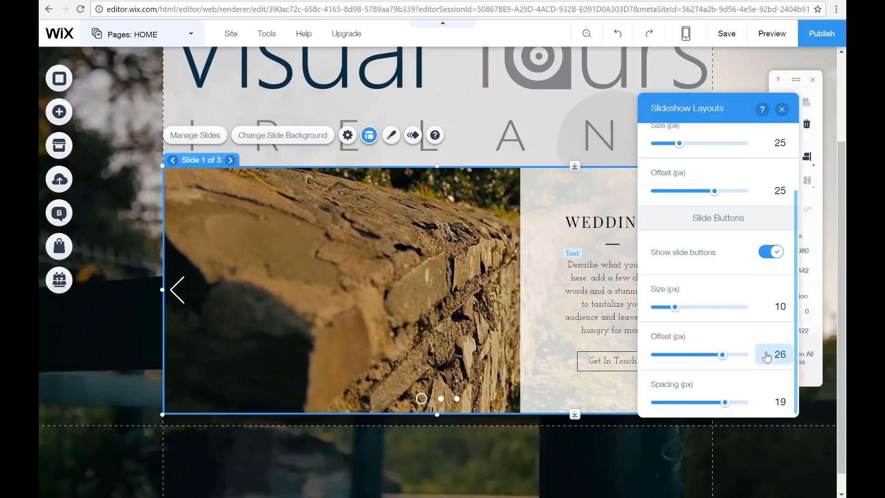
{"action": "left_click", "coordinate": [781, 353]}
{"action": "key", "text": "Return"}
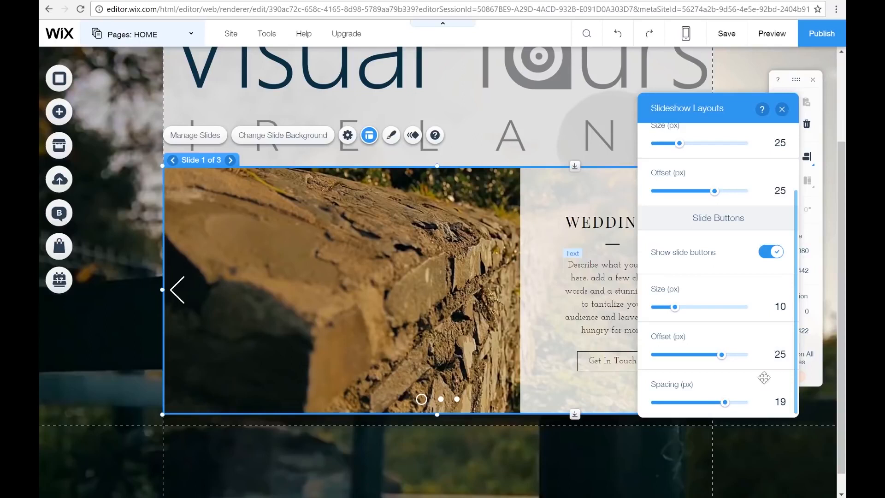
{"action": "left_click", "coordinate": [779, 401]}
{"action": "key", "text": "Return"}
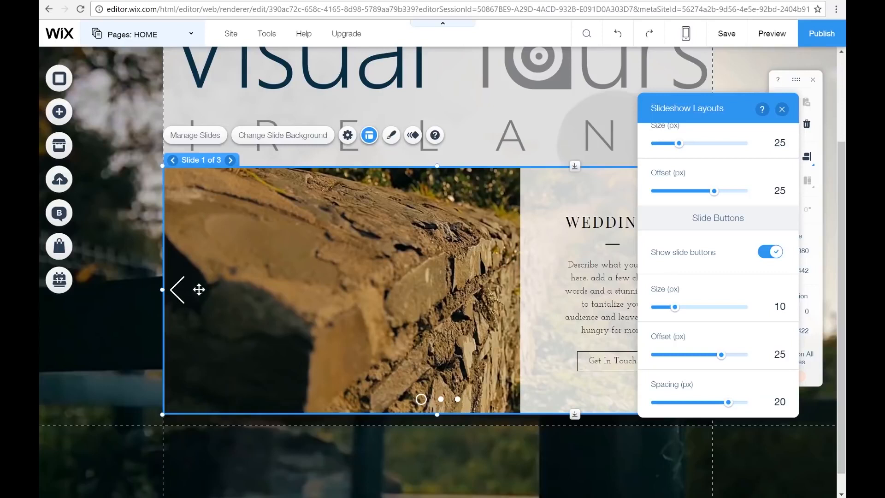
{"action": "left_click", "coordinate": [781, 109]}
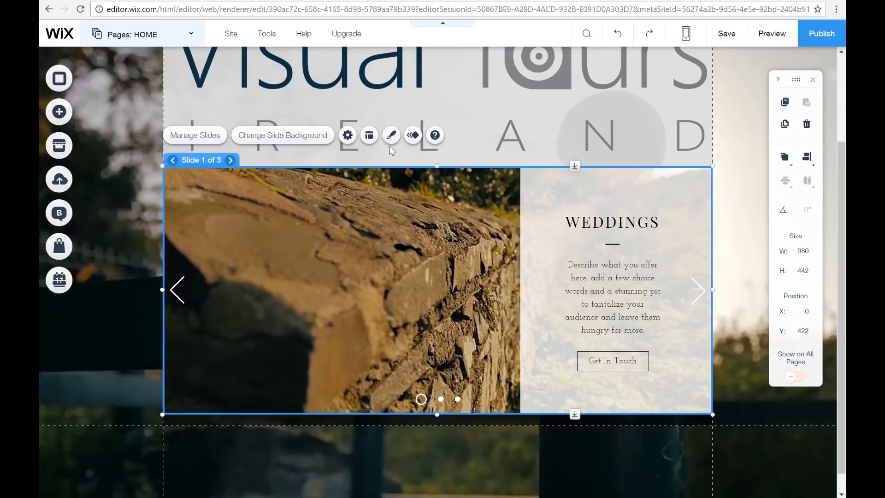
- Review the animation effects available for the slideshow without applying one
{"action": "left_click", "coordinate": [413, 139]}
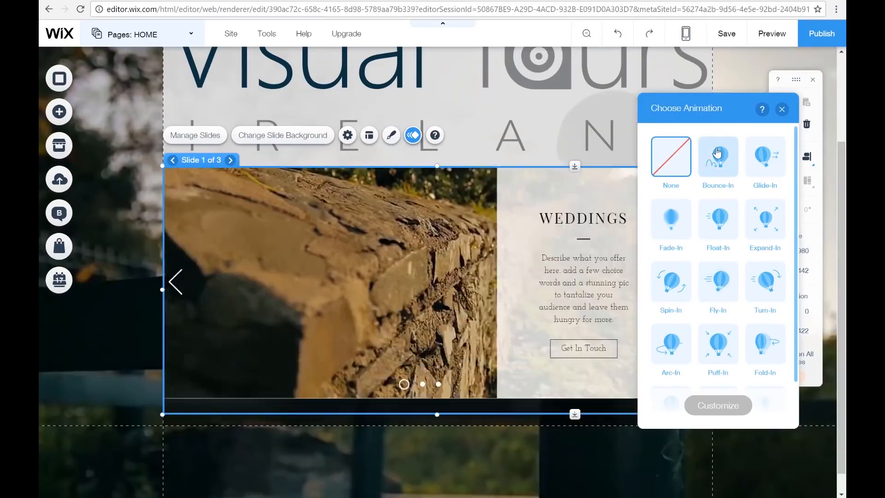
{"action": "left_click", "coordinate": [781, 110]}
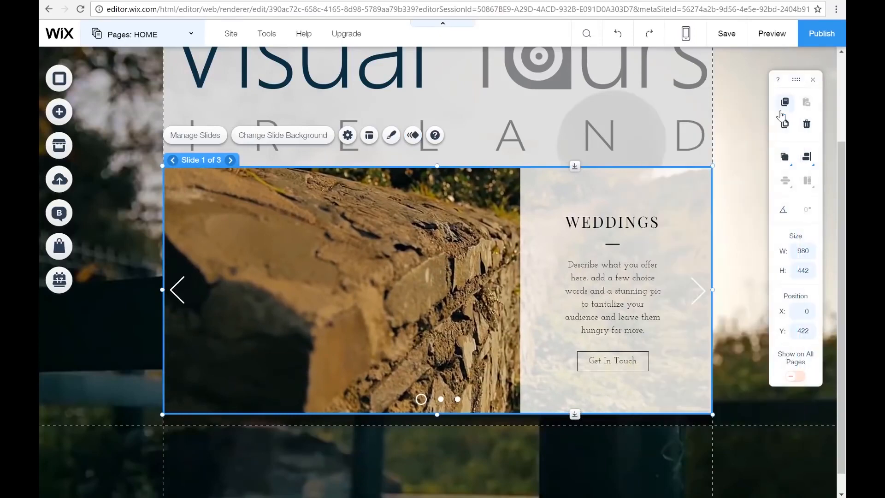
{"action": "left_click", "coordinate": [415, 138]}
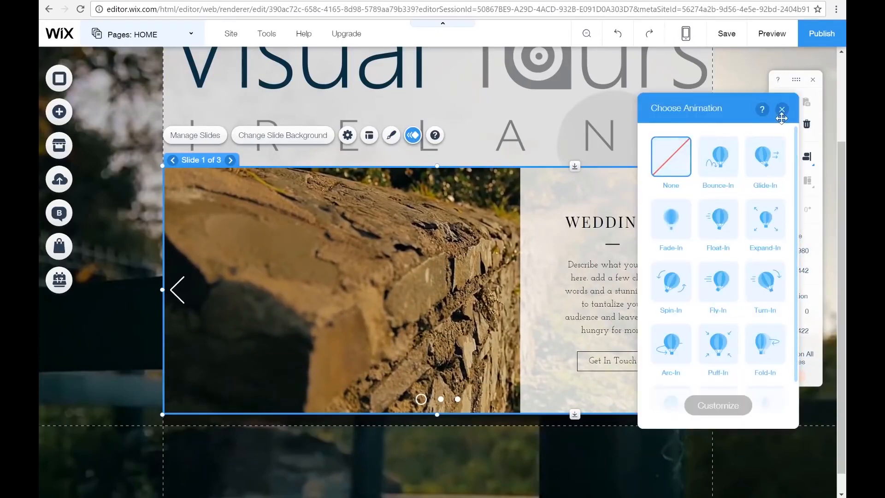
{"action": "left_click", "coordinate": [781, 109]}
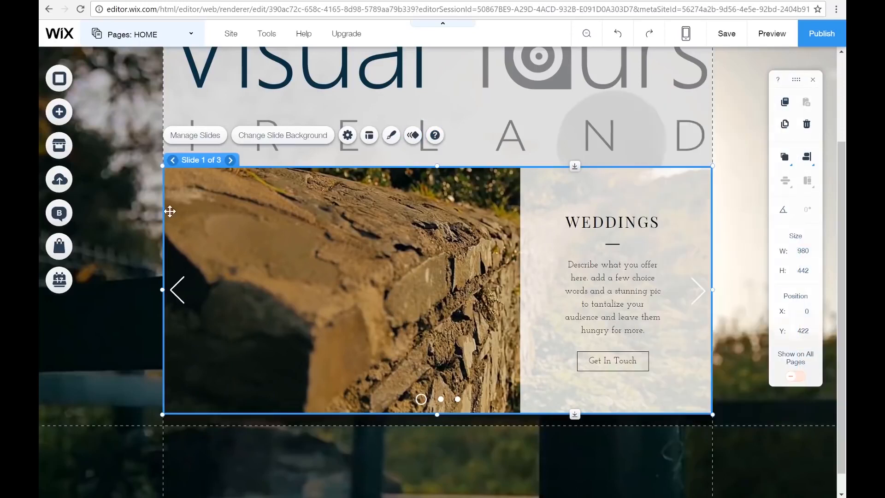
- Retitle slide 1 "Awesome Places" and replace its description with "Discover the most awesome places in the whole of Ireland from your phone."
{"action": "left_click", "coordinate": [611, 222]}
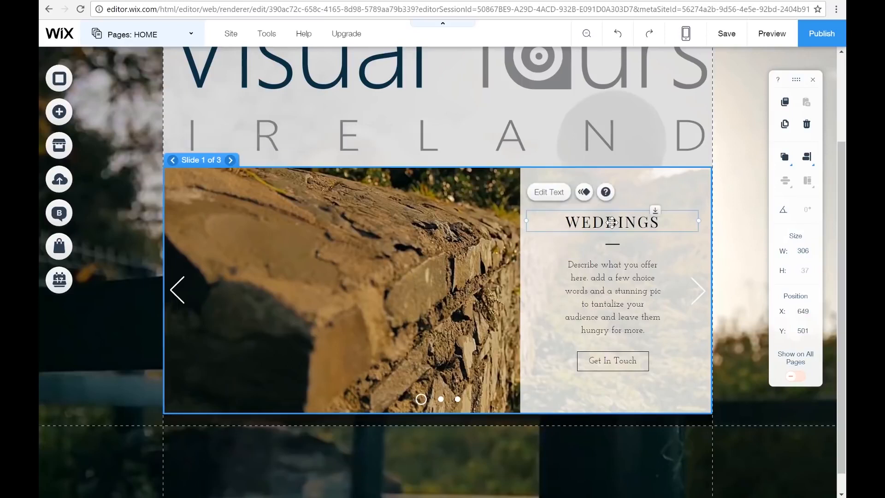
{"action": "double_click", "coordinate": [611, 222]}
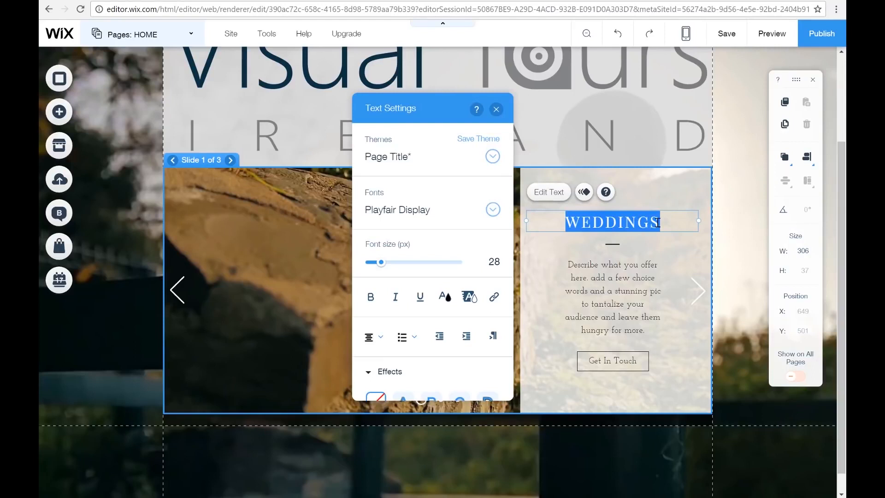
{"action": "type", "text": "T"}
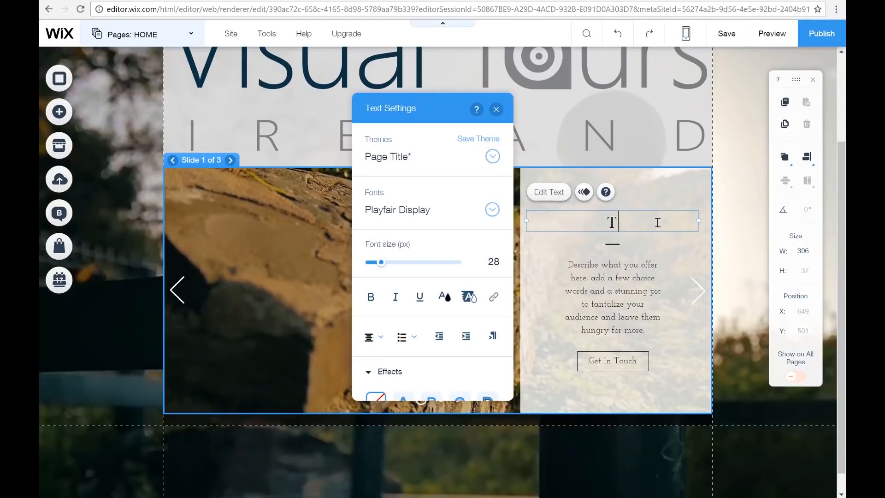
{"action": "key", "text": "BackSpace"}
{"action": "type", "text": "Aweso"}
{"action": "type", "text": "me"}
{"action": "key", "text": "BackSpace"}
{"action": "key", "text": "BackSpace"}
{"action": "type", "text": "n"}
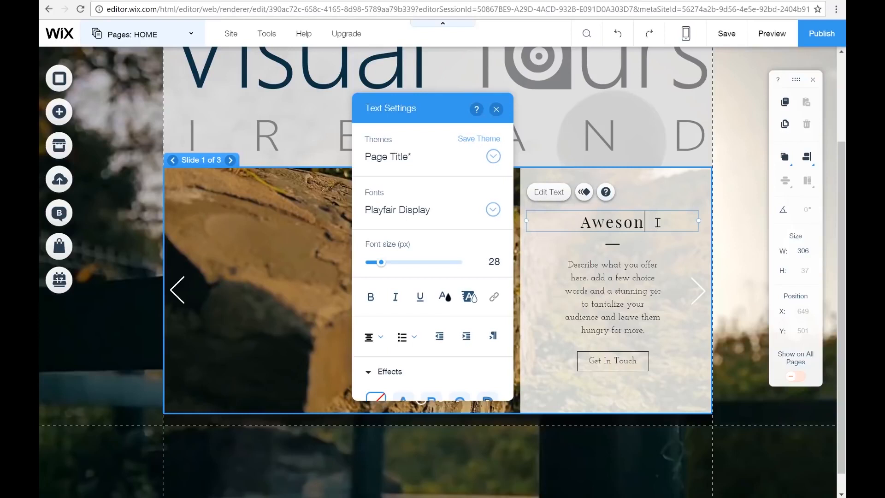
{"action": "key", "text": "BackSpace"}
{"action": "key", "text": "BackSpace"}
{"action": "type", "text": "o"}
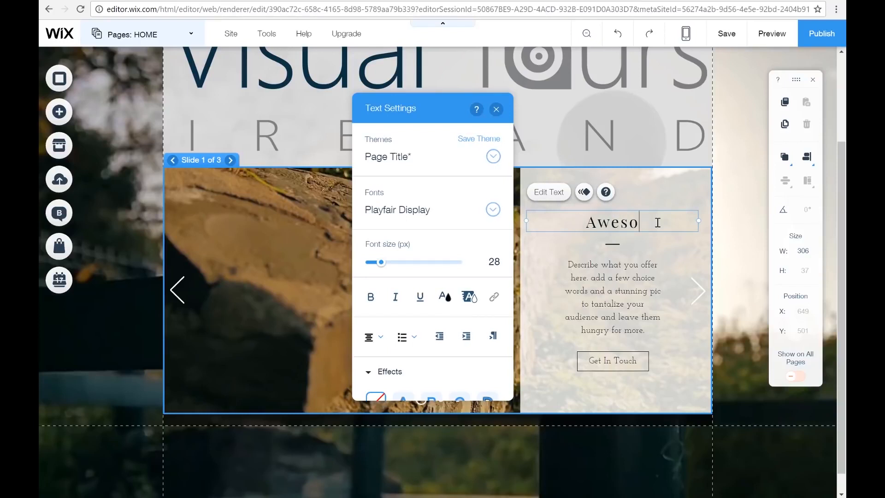
{"action": "type", "text": "me Sp"}
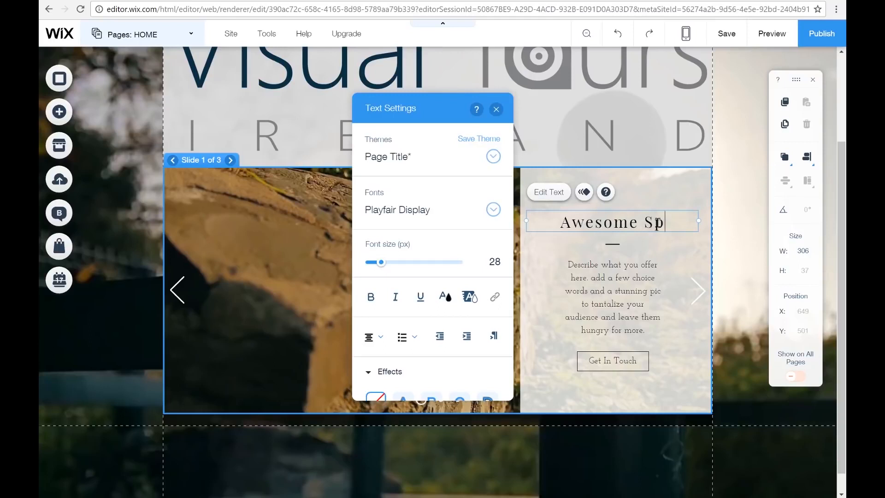
{"action": "type", "text": "ots"}
{"action": "key", "text": "BackSpace"}
{"action": "key", "text": "BackSpace"}
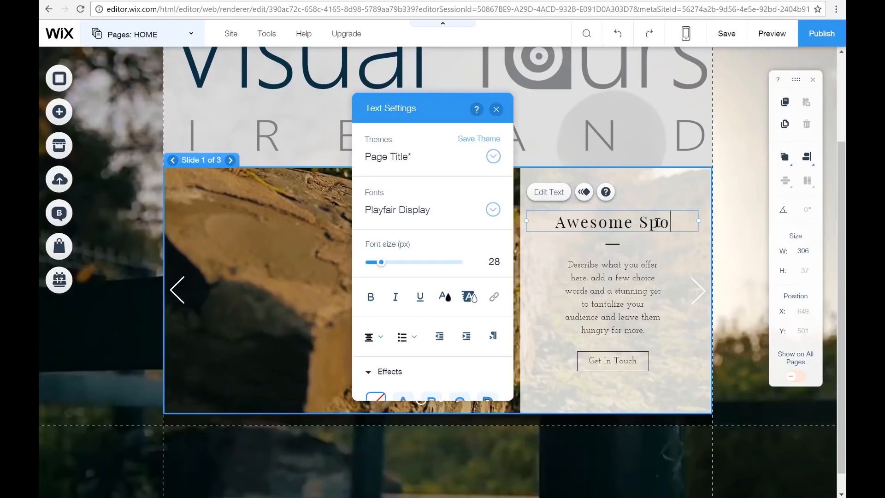
{"action": "key", "text": "BackSpace"}
{"action": "key", "text": "BackSpace"}
{"action": "key", "text": "BackSpace"}
{"action": "type", "text": "P"}
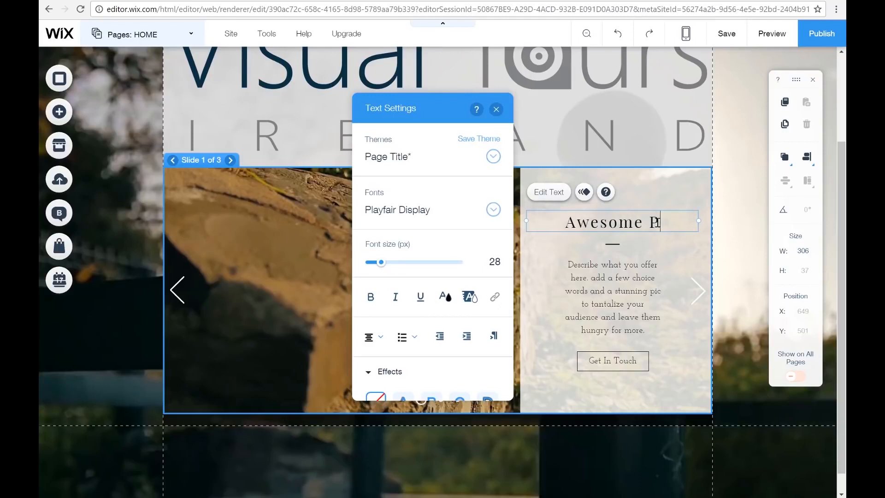
{"action": "type", "text": "laces"}
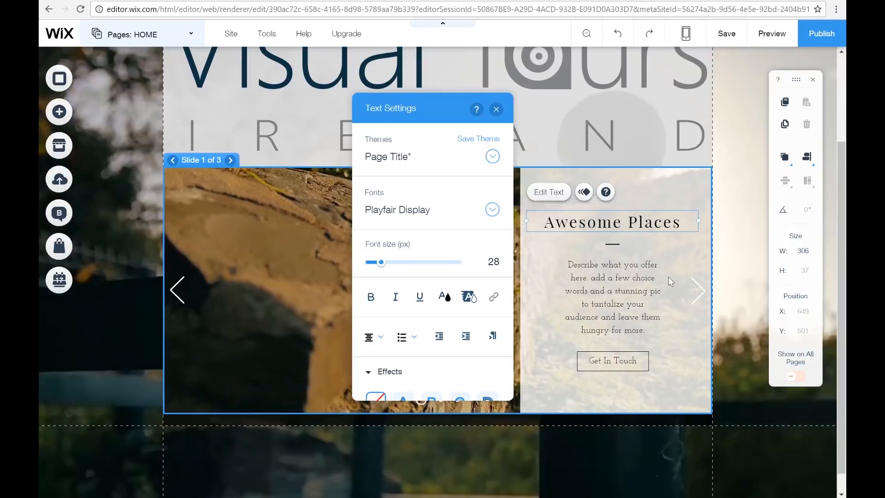
{"action": "left_click", "coordinate": [619, 276]}
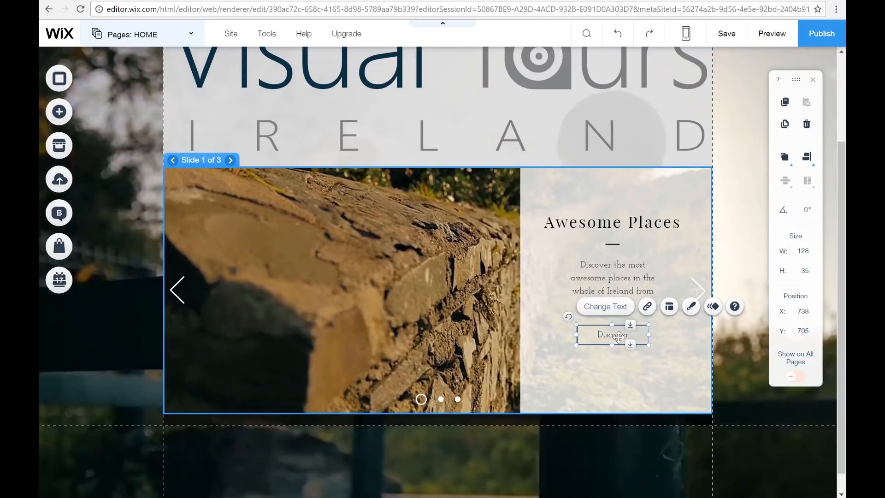
- Check the slide's Discover button settings: its web address link, how the link opens, and the label's text alignment
{"action": "double_click", "coordinate": [618, 337]}
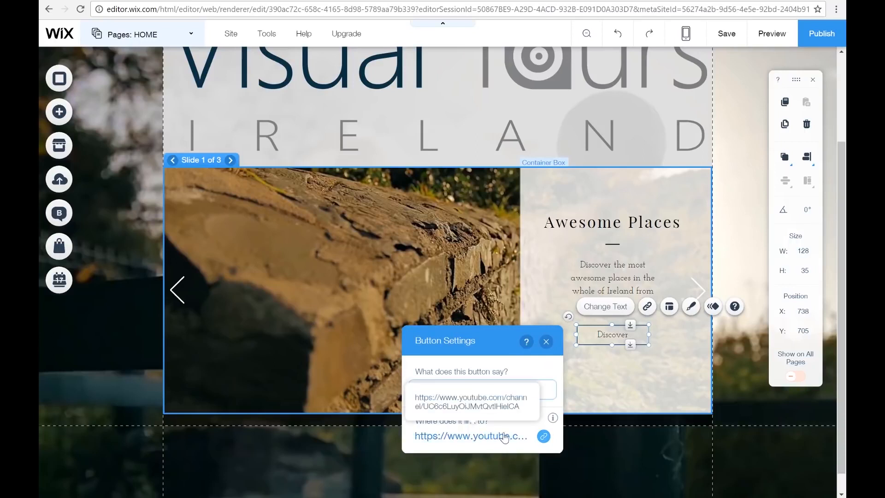
{"action": "left_click", "coordinate": [544, 436]}
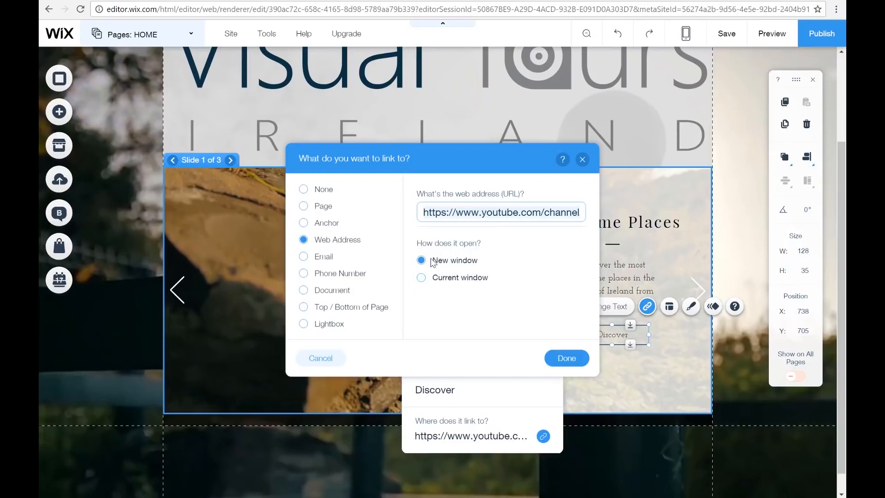
{"action": "left_click", "coordinate": [567, 358]}
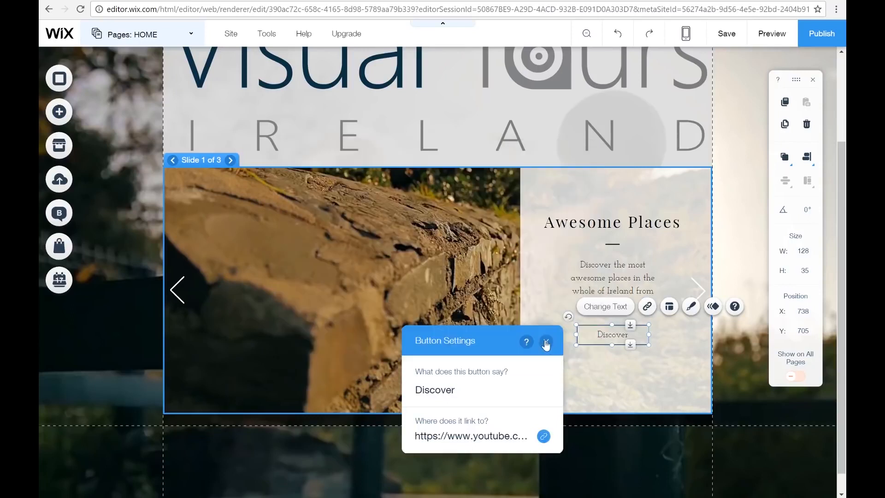
{"action": "left_click", "coordinate": [545, 343]}
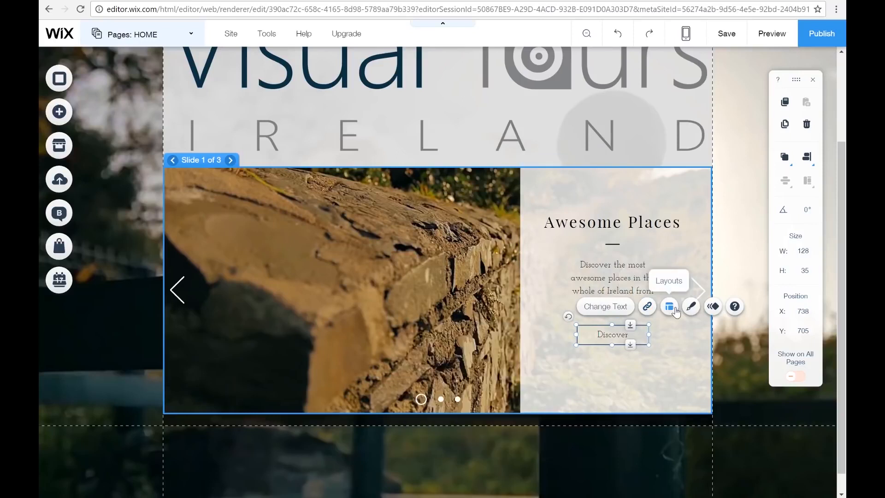
{"action": "left_click", "coordinate": [670, 308]}
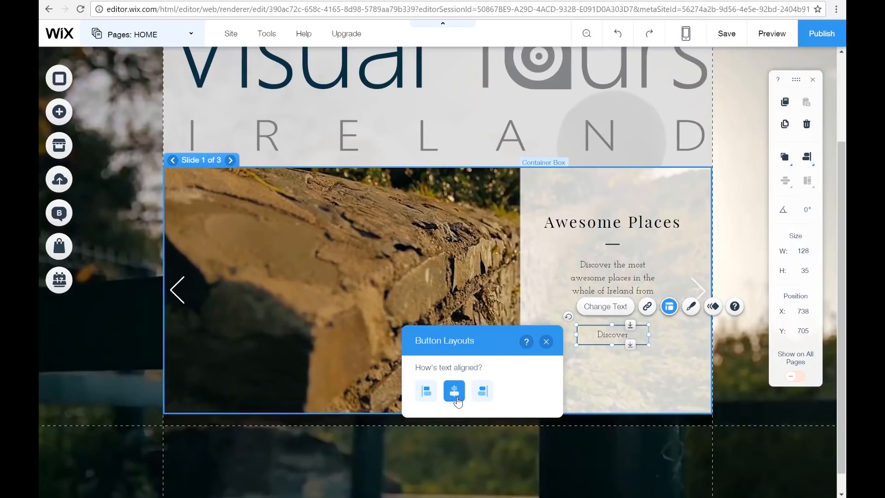
{"action": "left_click", "coordinate": [545, 342]}
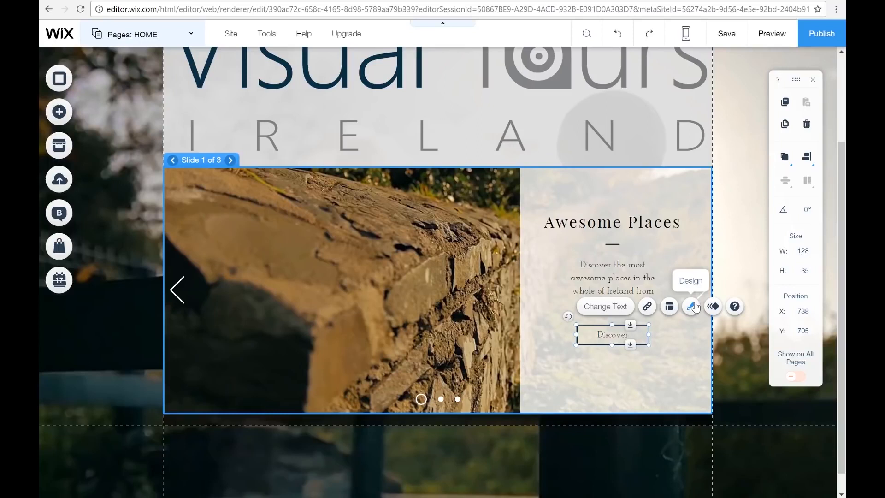
- Restyle the slide's Discover button with a customizable preset that has bold white text and a shadow beneath it
{"action": "left_click", "coordinate": [692, 306]}
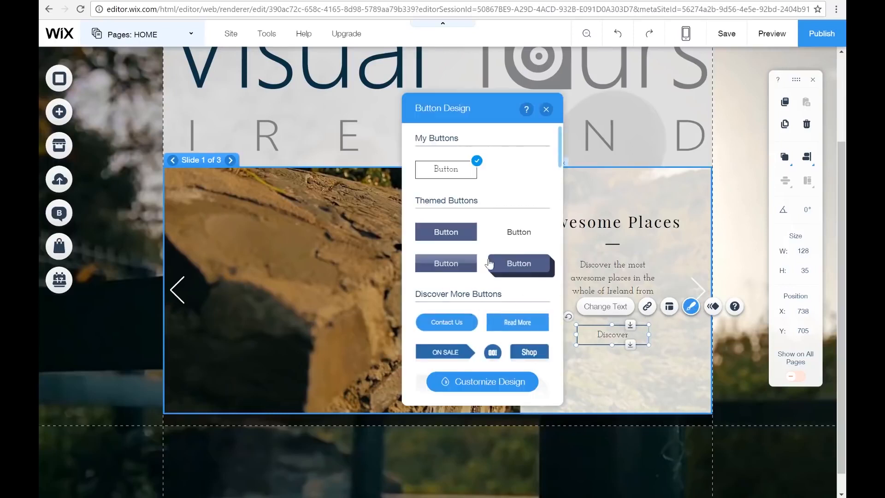
{"action": "left_click", "coordinate": [513, 269]}
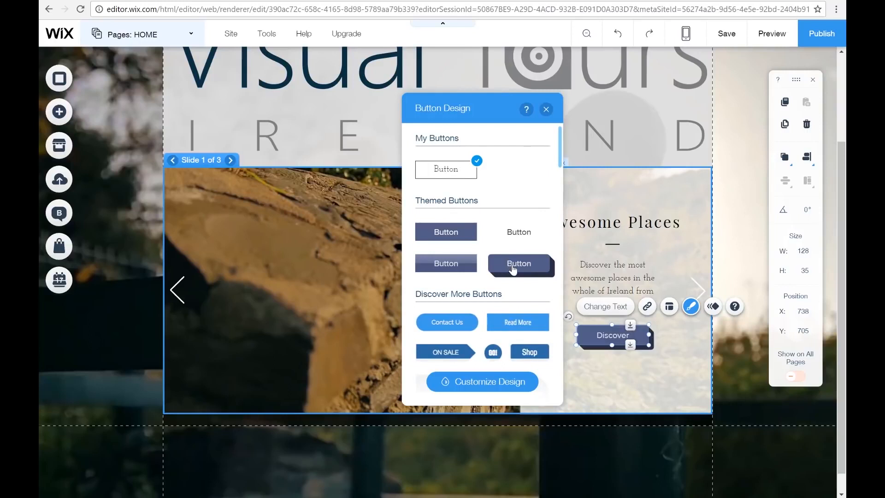
{"action": "left_click", "coordinate": [502, 384]}
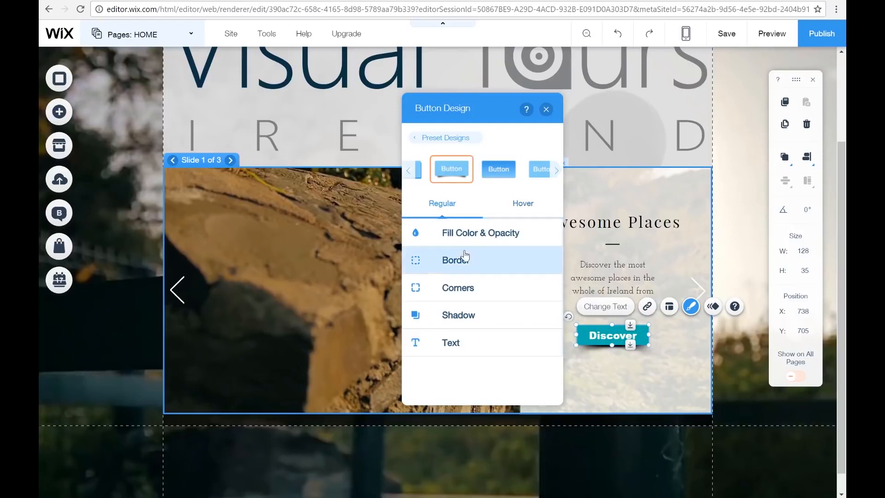
- Set the Discover button's fill color to dark navy #091230 after trying other site colors, and check its text settings
{"action": "left_click", "coordinate": [469, 234]}
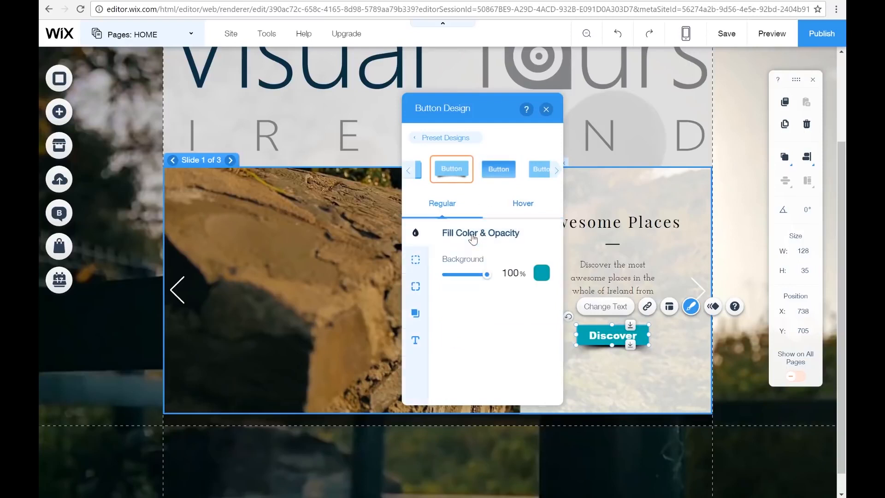
{"action": "left_click", "coordinate": [540, 272]}
{"action": "left_click", "coordinate": [454, 225]}
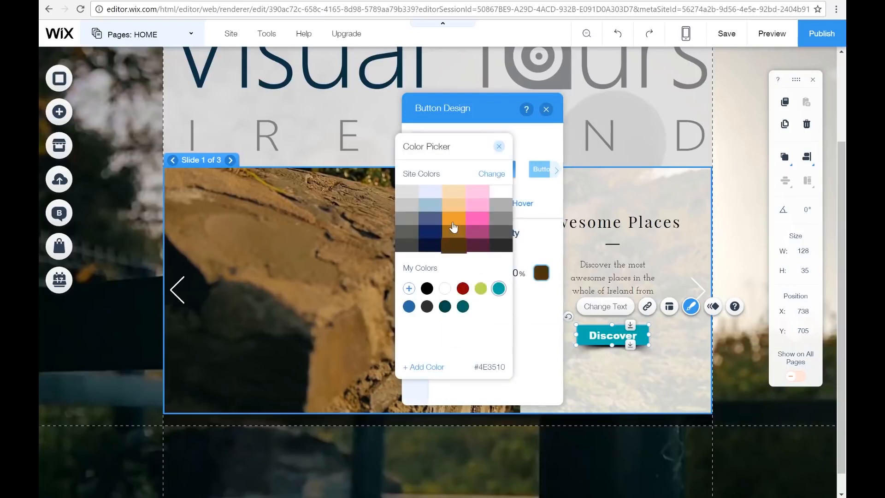
{"action": "left_click", "coordinate": [453, 210]}
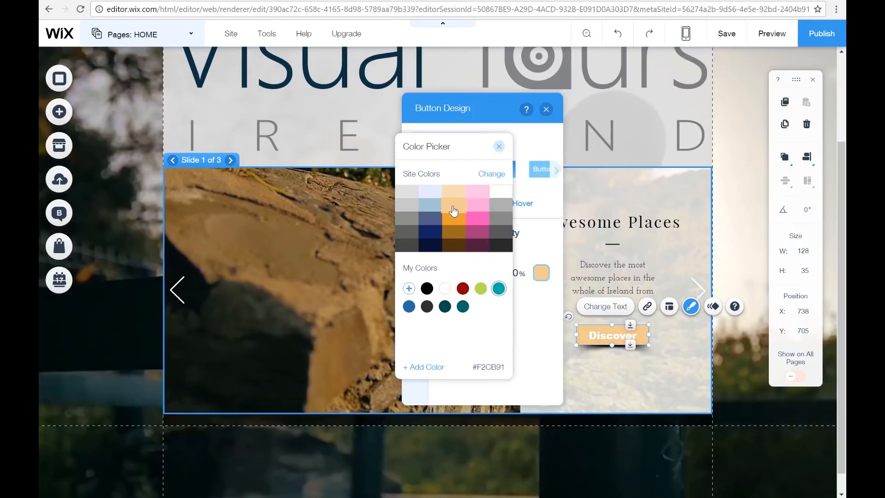
{"action": "left_click", "coordinate": [430, 235]}
{"action": "left_click", "coordinate": [432, 248]}
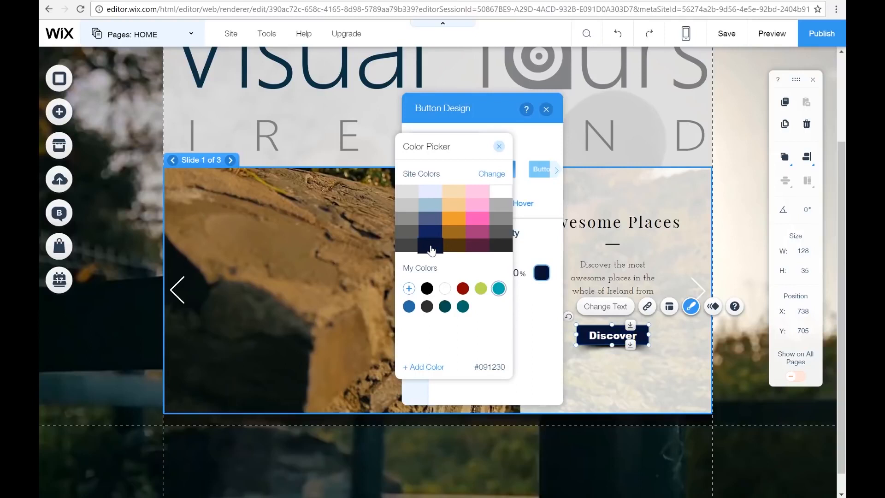
{"action": "left_click", "coordinate": [481, 197]}
{"action": "left_click", "coordinate": [497, 147]}
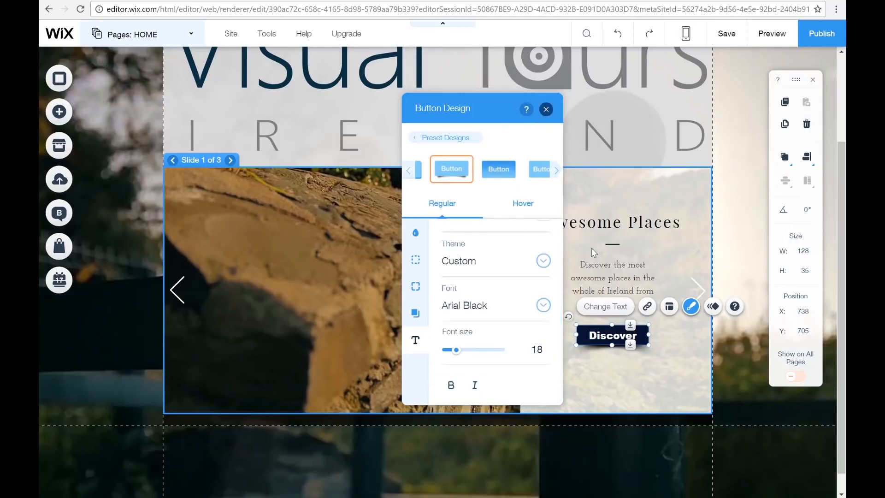
- Change the slide button's label to "Discover Now"
{"action": "double_click", "coordinate": [618, 334]}
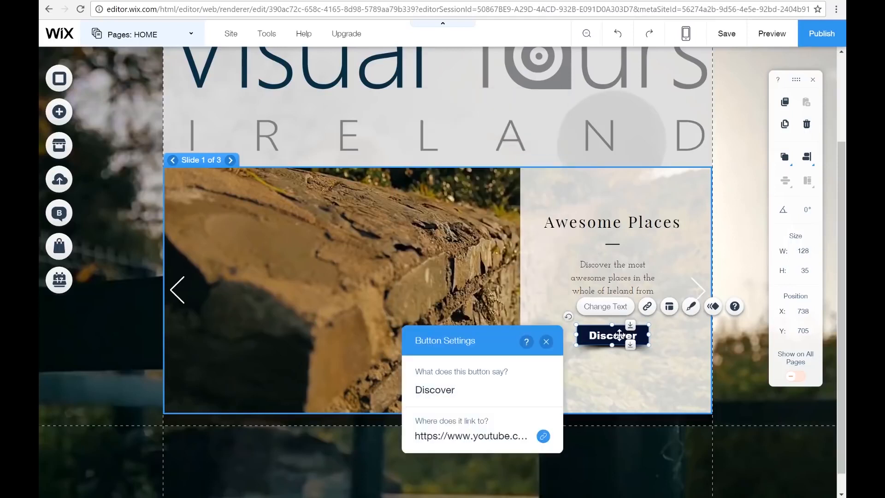
{"action": "left_click", "coordinate": [471, 385]}
{"action": "type", "text": "Now"}
{"action": "left_click", "coordinate": [546, 341]}
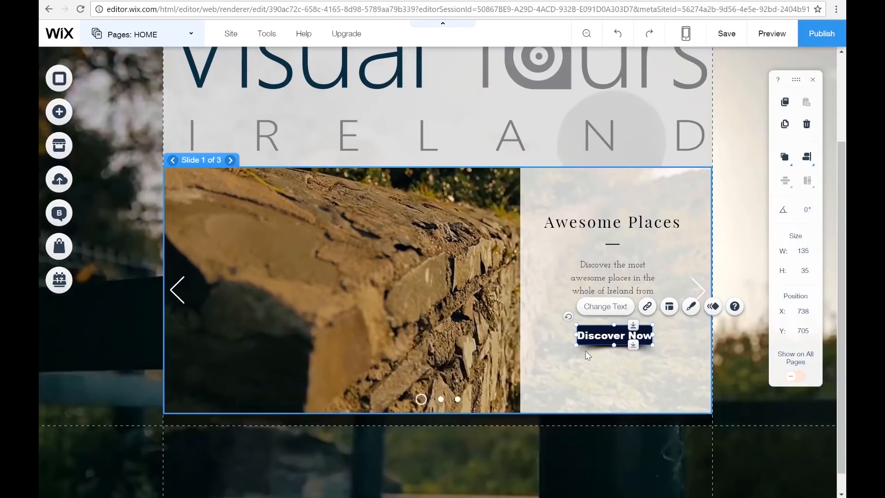
- Enlarge the Discover Now button on both sides to slightly over 165 by 44 px, centered beneath the description
{"action": "left_click_drag", "start_coordinate": [575, 345], "coordinate": [572, 351]}
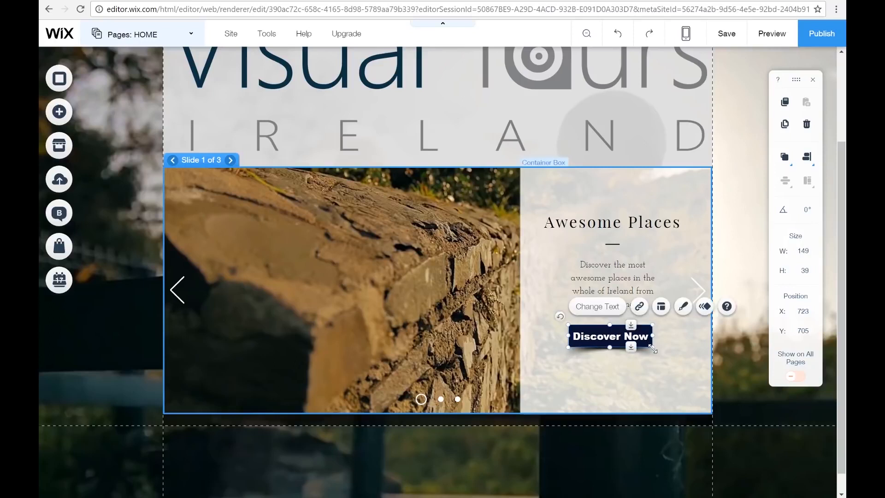
{"action": "left_click_drag", "start_coordinate": [652, 346], "coordinate": [661, 352]}
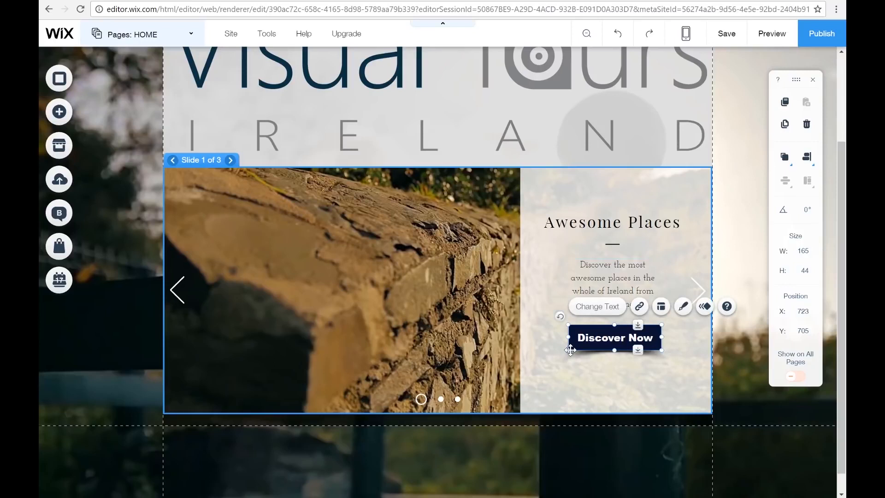
{"action": "left_click_drag", "start_coordinate": [567, 350], "coordinate": [564, 353]}
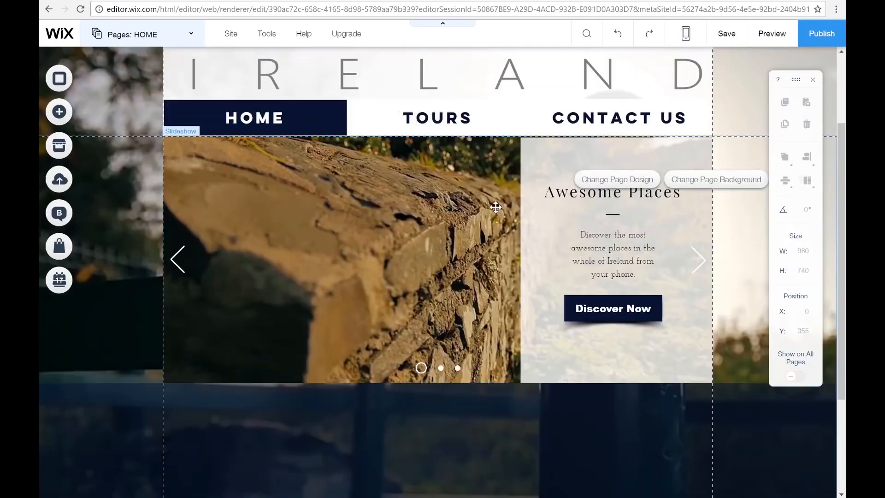
- View the TOURS page to compare its background and menu, and return to the HOME page
{"action": "scroll", "coordinate": [495, 207], "scroll_direction": "up", "scroll_amount": 3}
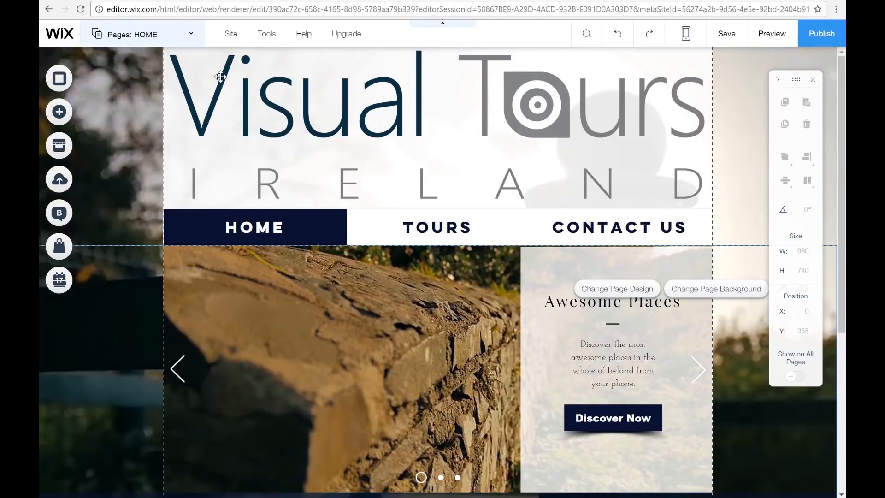
{"action": "left_click", "coordinate": [156, 46]}
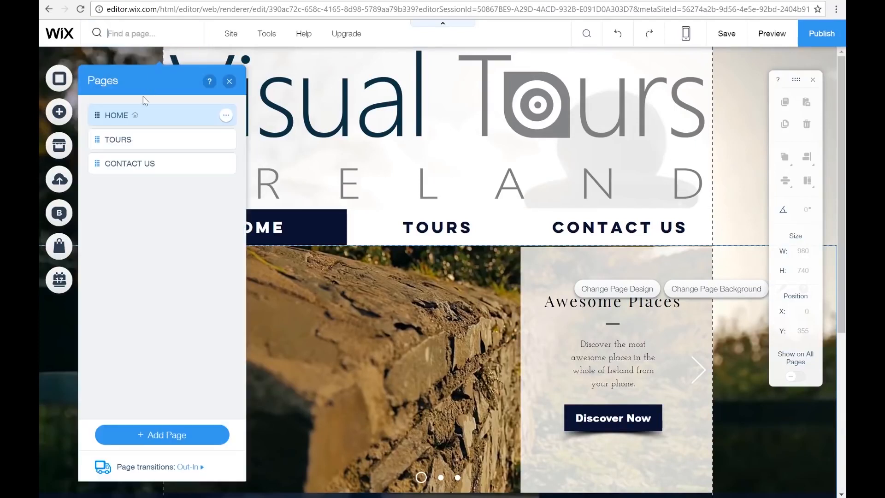
{"action": "left_click", "coordinate": [139, 140]}
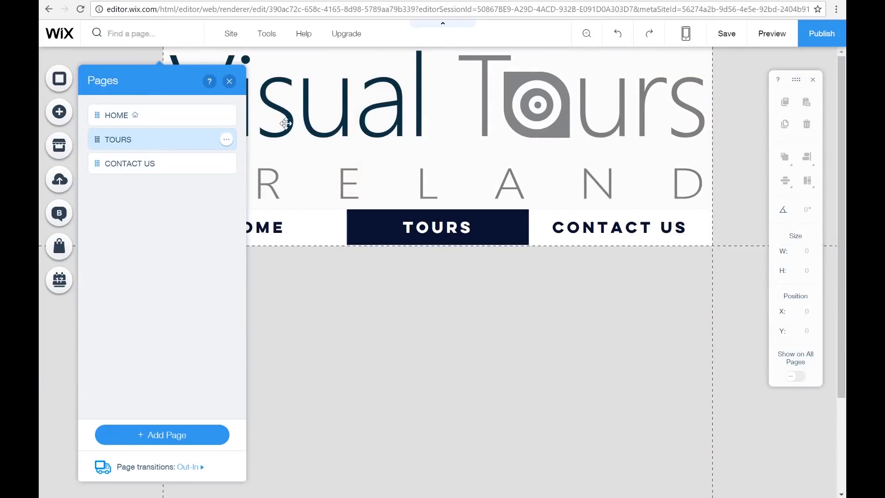
{"action": "left_click", "coordinate": [194, 122]}
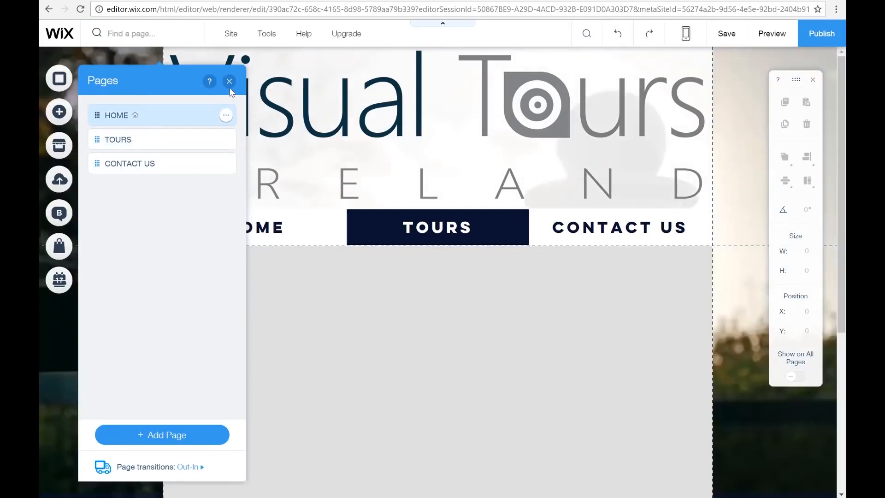
{"action": "left_click", "coordinate": [230, 88]}
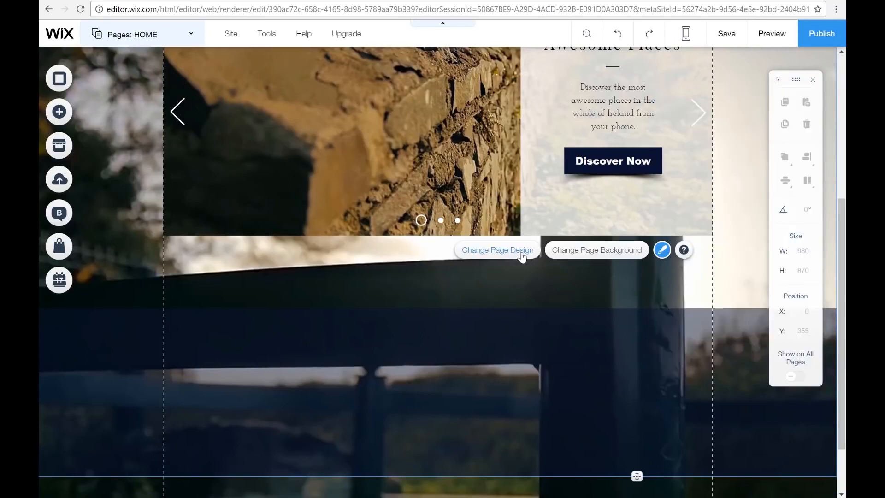
{"action": "left_click", "coordinate": [519, 253]}
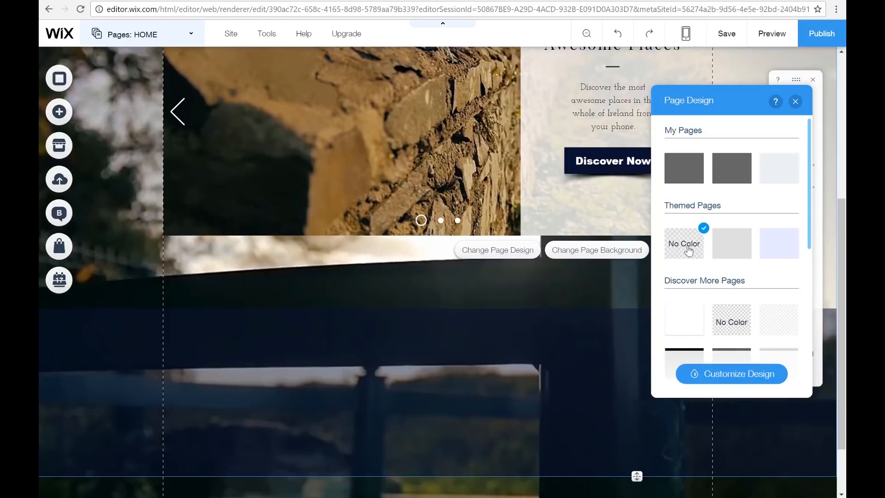
{"action": "left_click", "coordinate": [794, 102]}
{"action": "left_click", "coordinate": [411, 379]}
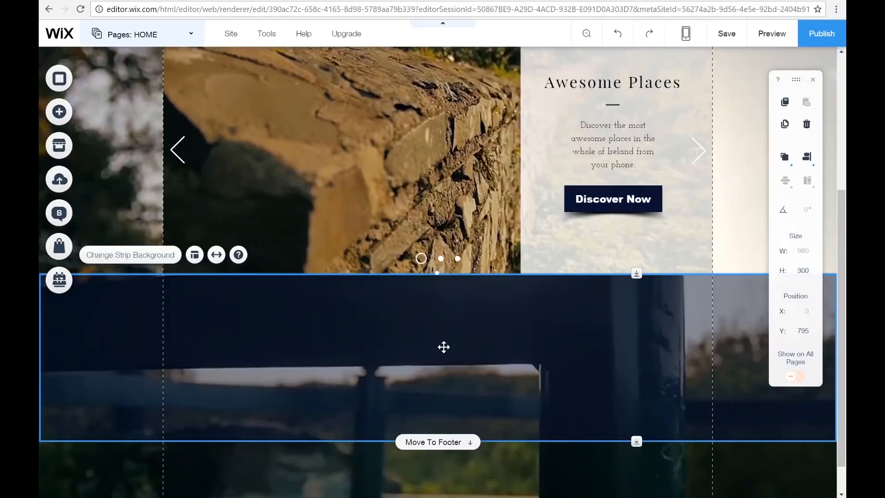
{"action": "left_click", "coordinate": [60, 111]}
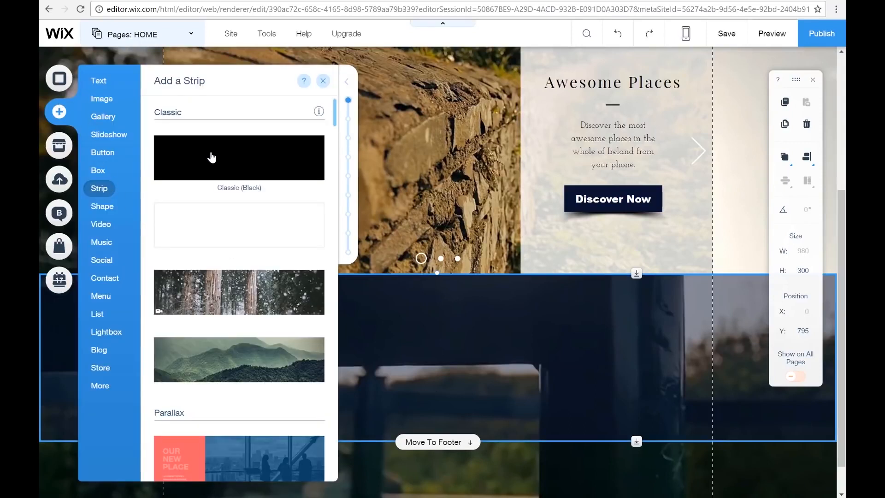
{"action": "left_click", "coordinate": [323, 80]}
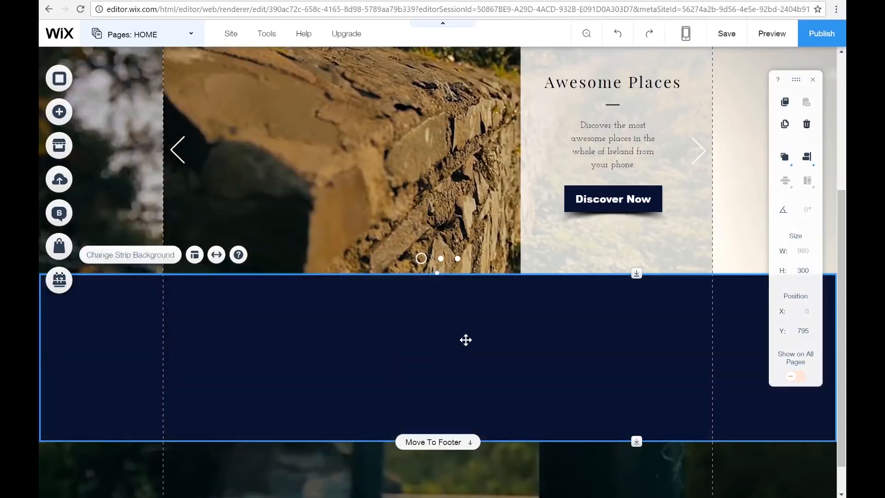
- Set the background color of the strip below the slideshow to dark navy #091230
{"action": "double_click", "coordinate": [465, 339]}
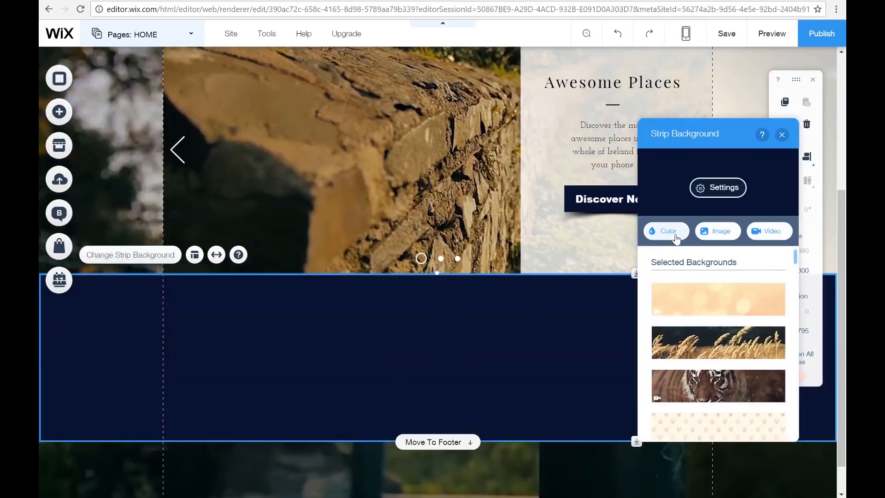
{"action": "left_click", "coordinate": [675, 235]}
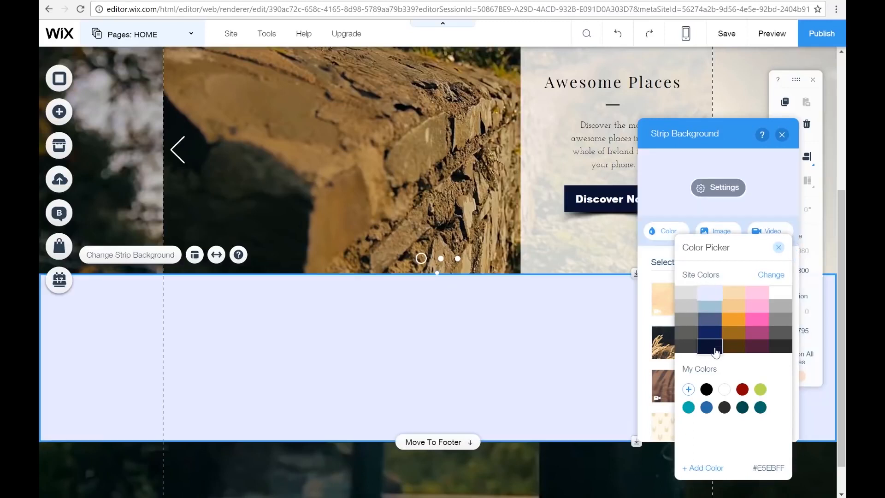
{"action": "left_click", "coordinate": [712, 348]}
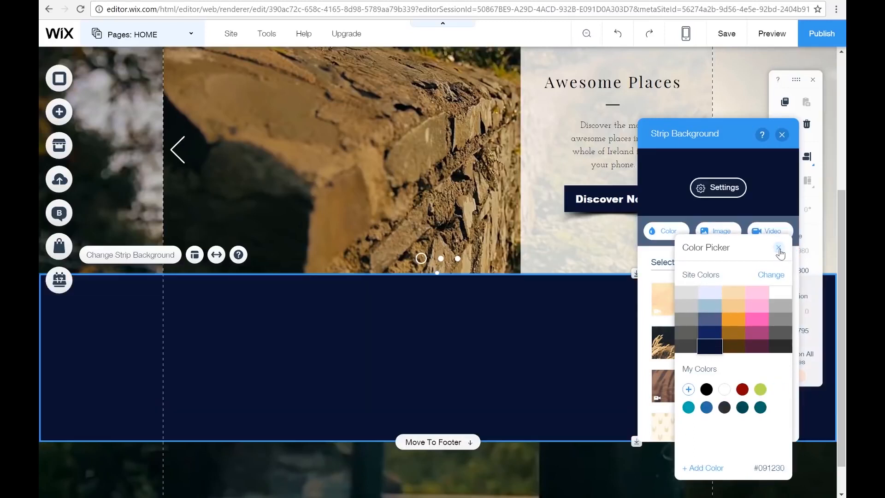
{"action": "left_click", "coordinate": [779, 248]}
- Set the strip background's opacity to 70% and apply the Fade-In scroll effect
{"action": "left_click", "coordinate": [717, 187]}
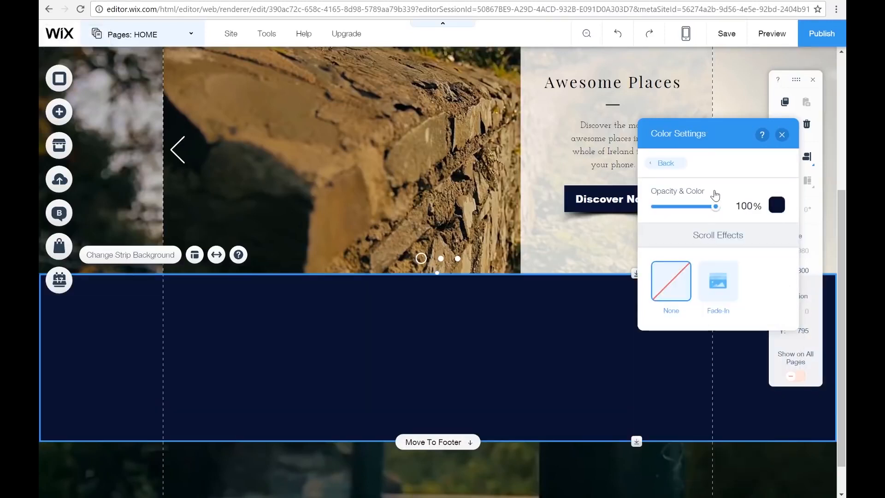
{"action": "left_click_drag", "start_coordinate": [715, 207], "coordinate": [697, 209]}
{"action": "left_click", "coordinate": [686, 207]}
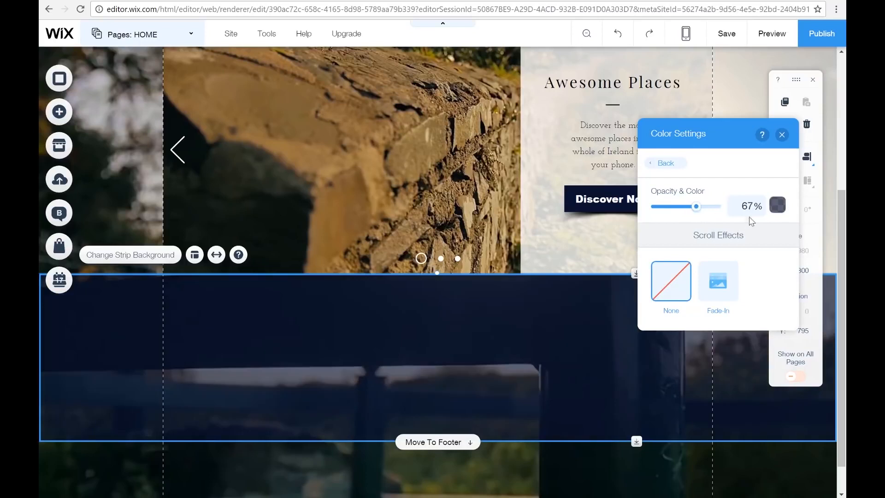
{"action": "left_click", "coordinate": [746, 206]}
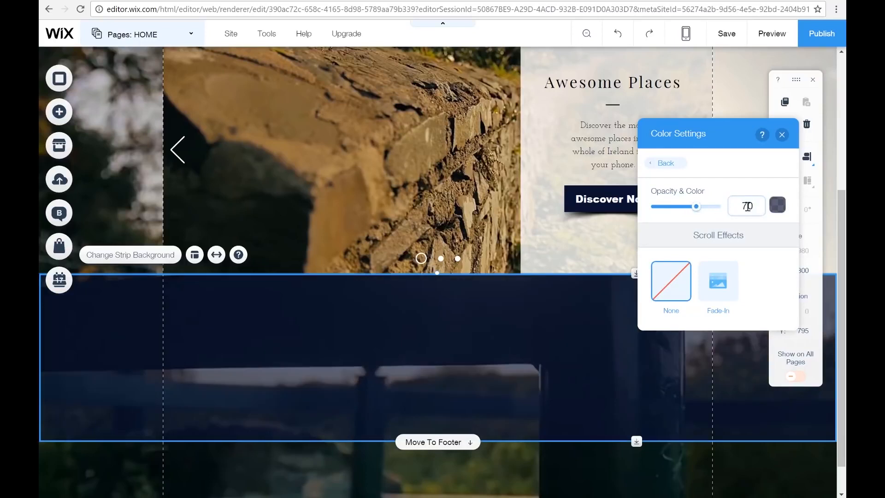
{"action": "key", "text": "Return"}
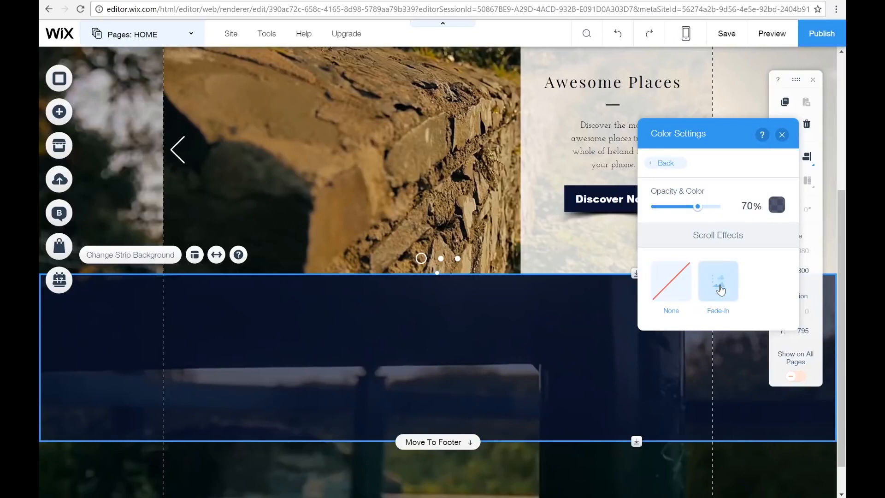
{"action": "left_click", "coordinate": [719, 285]}
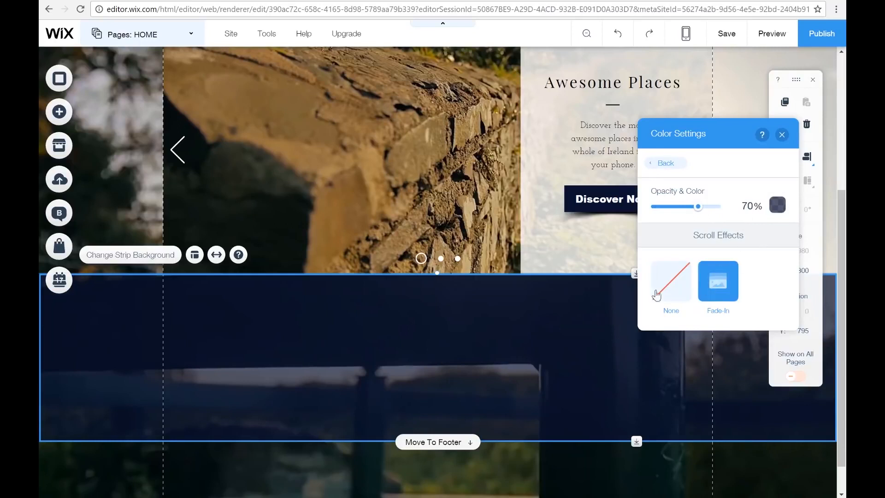
{"action": "left_click", "coordinate": [782, 135]}
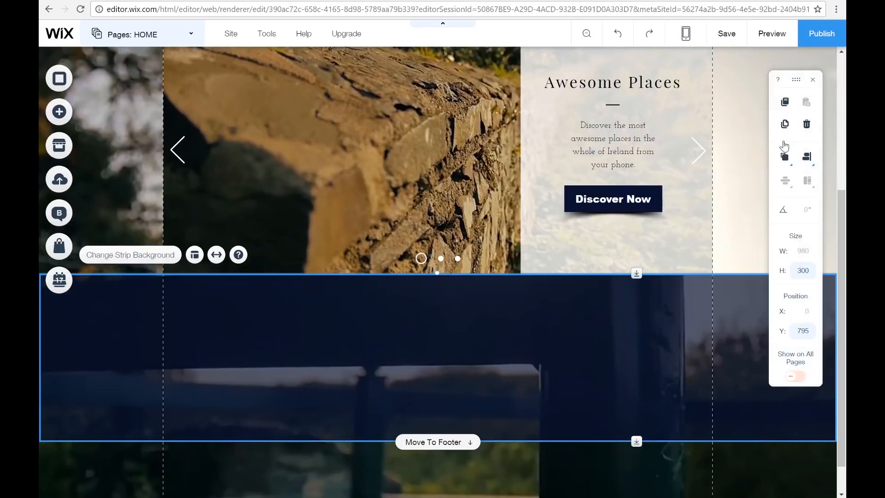
- Preview the HOME page to check how the strip fades in on scrolling, and return to the editor
{"action": "left_click", "coordinate": [771, 33]}
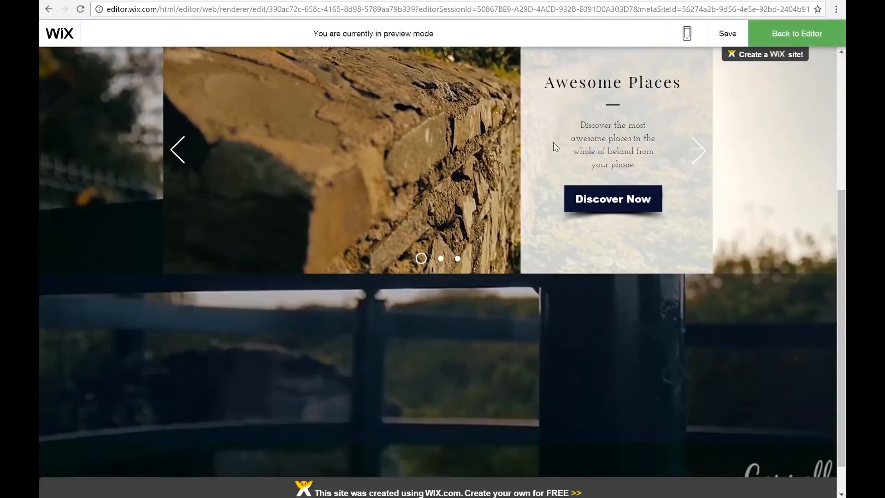
{"action": "scroll", "coordinate": [553, 142], "scroll_direction": "up", "scroll_amount": 5}
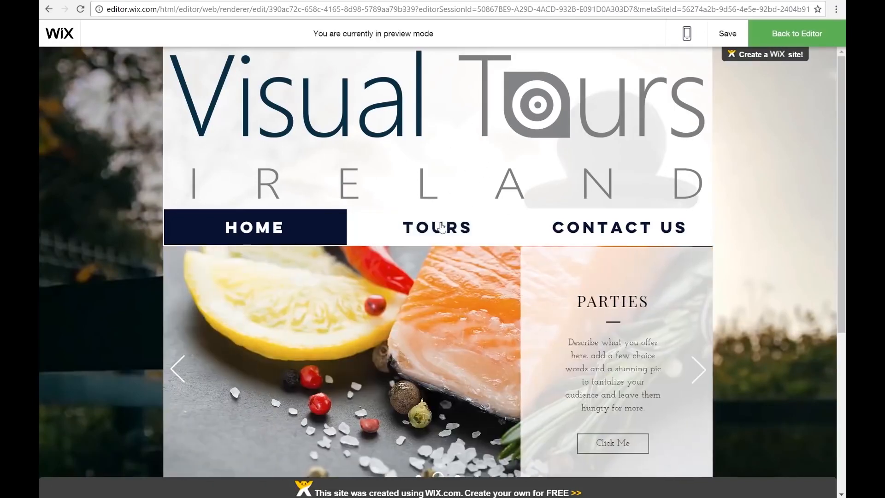
{"action": "scroll", "coordinate": [493, 170], "scroll_direction": "down", "scroll_amount": 5}
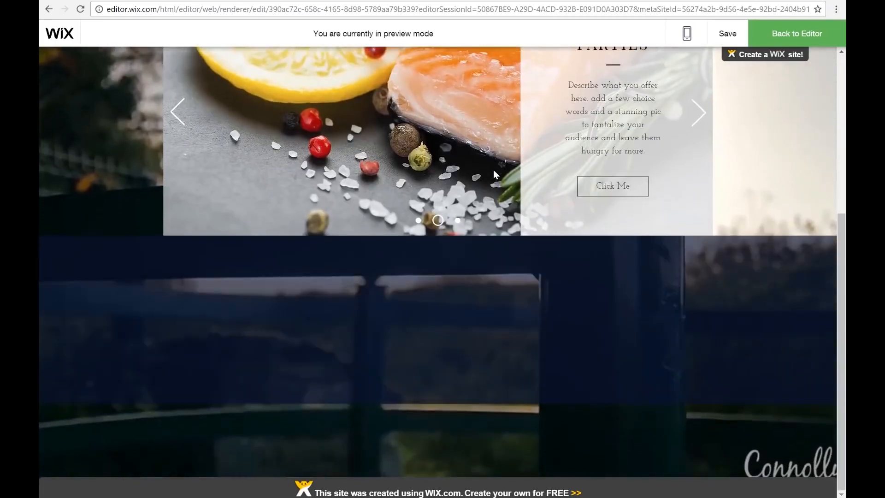
{"action": "scroll", "coordinate": [738, 286], "scroll_direction": "up", "scroll_amount": 1}
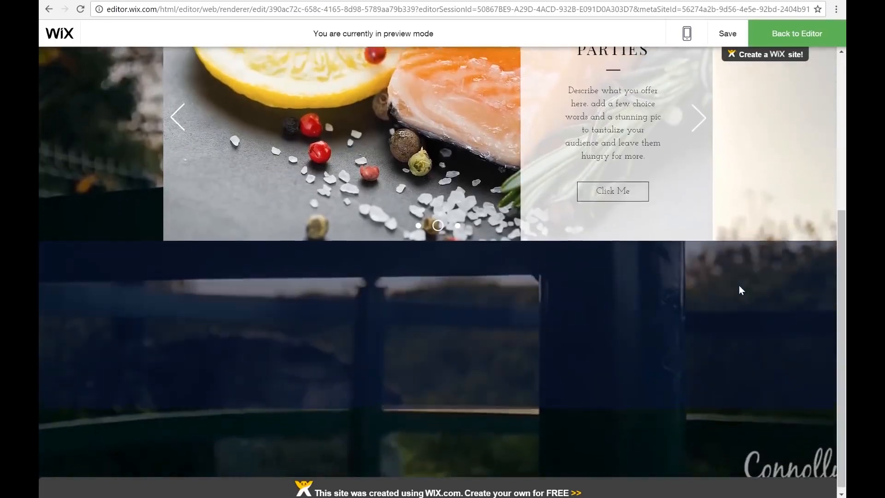
{"action": "scroll", "coordinate": [739, 285], "scroll_direction": "up", "scroll_amount": 1}
{"action": "scroll", "coordinate": [739, 286], "scroll_direction": "down", "scroll_amount": 2}
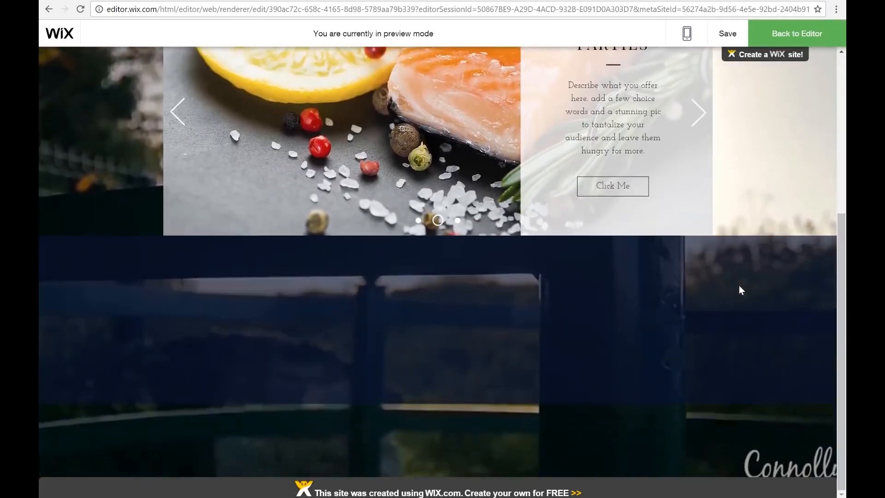
{"action": "scroll", "coordinate": [739, 286], "scroll_direction": "up", "scroll_amount": 3}
{"action": "scroll", "coordinate": [739, 286], "scroll_direction": "down", "scroll_amount": 2}
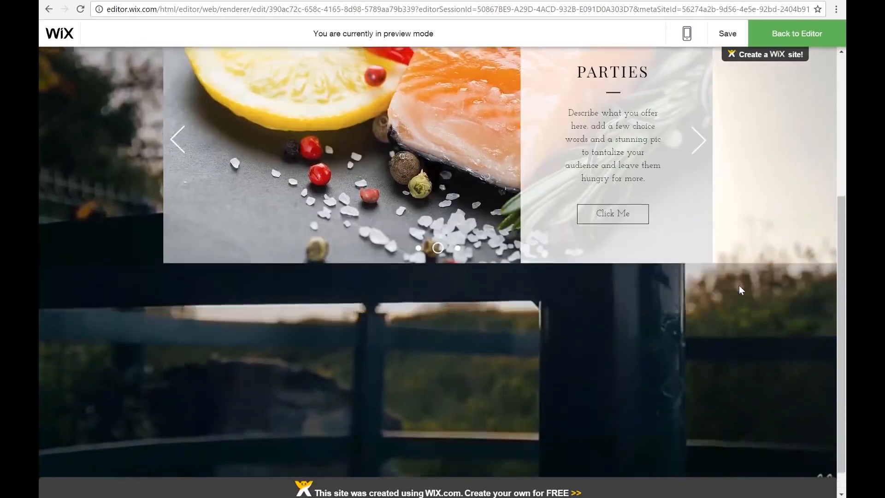
{"action": "scroll", "coordinate": [739, 289], "scroll_direction": "up", "scroll_amount": 5}
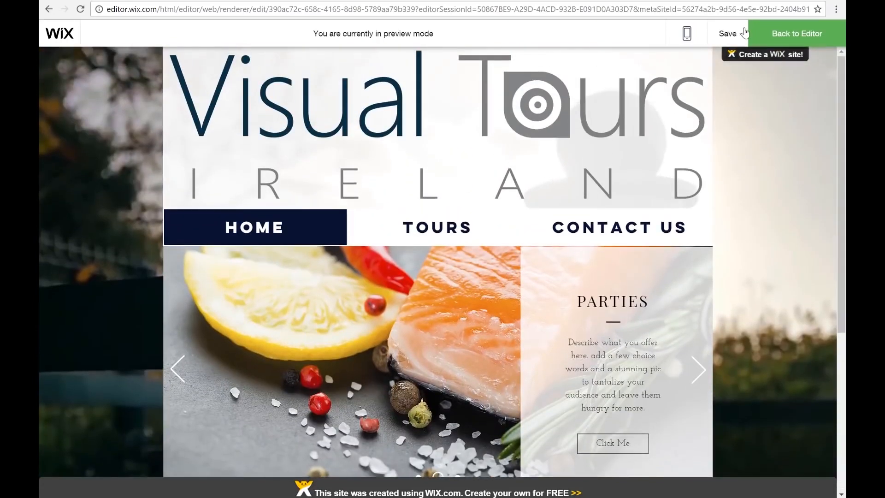
{"action": "left_click", "coordinate": [774, 43]}
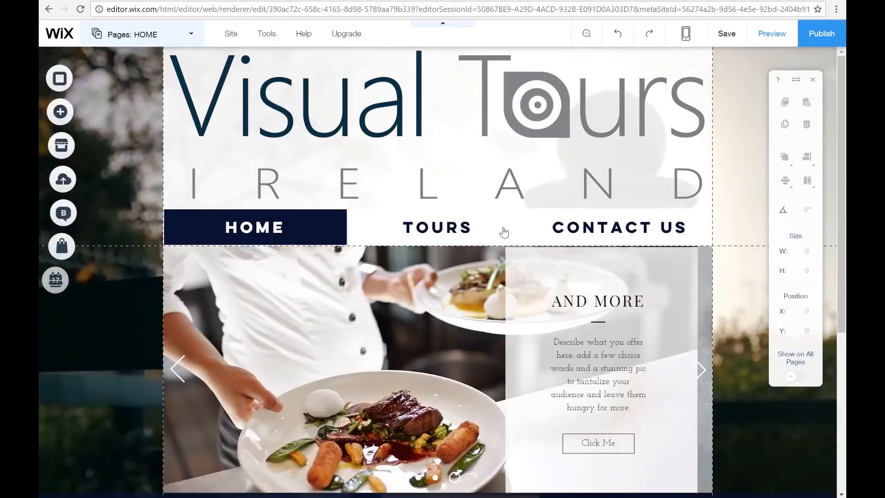
- Browse the slideshow's slides and enter "Just Click" as the button label on the third slide, "Want More?"
{"action": "scroll", "coordinate": [486, 343], "scroll_direction": "down", "scroll_amount": 2}
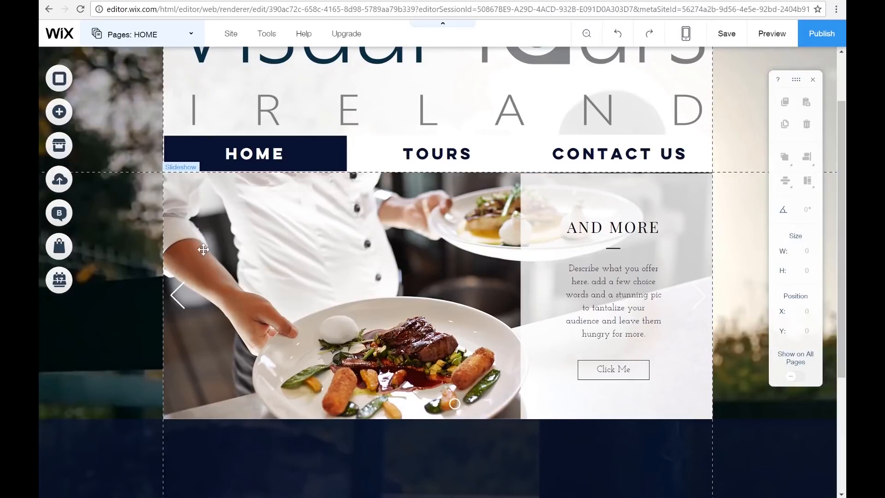
{"action": "left_click", "coordinate": [228, 234]}
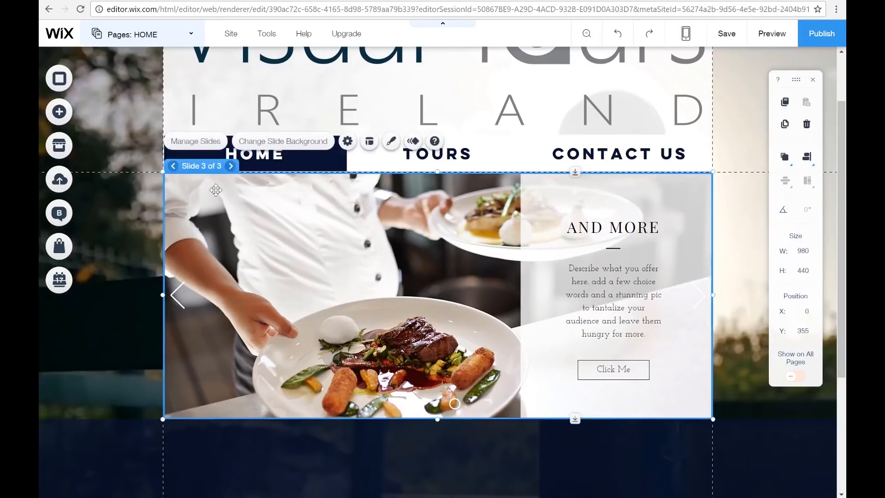
{"action": "left_click", "coordinate": [230, 165]}
{"action": "left_click", "coordinate": [230, 167]}
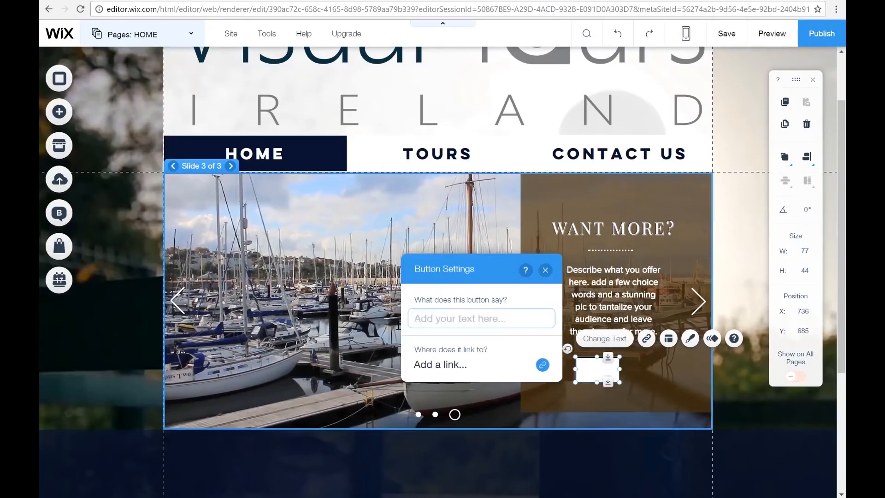
{"action": "type", "text": "Just Click"}
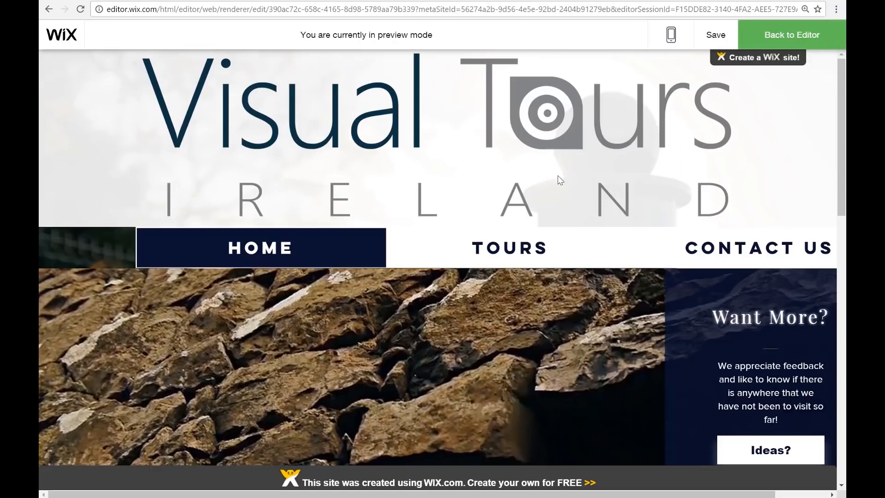
- Leave the preview and stretch the header's horizontal menu leftward to 1373 px wide, with X at -157
{"action": "left_click", "coordinate": [790, 40]}
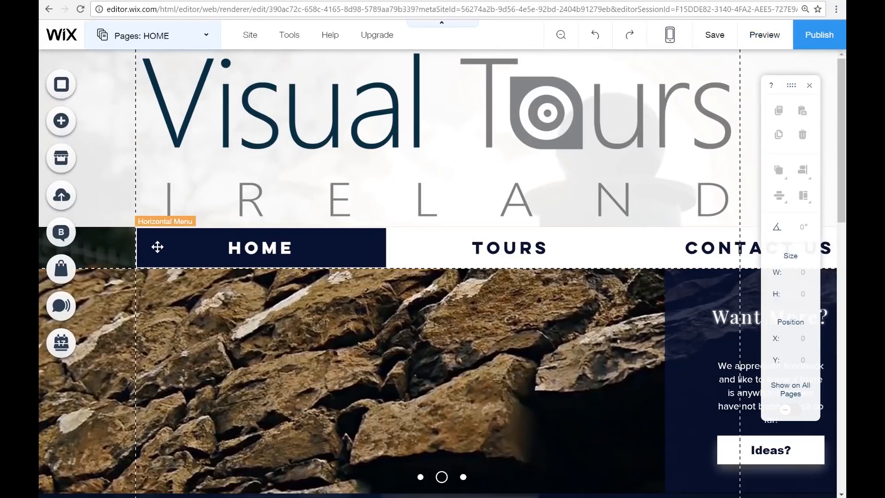
{"action": "left_click", "coordinate": [157, 247]}
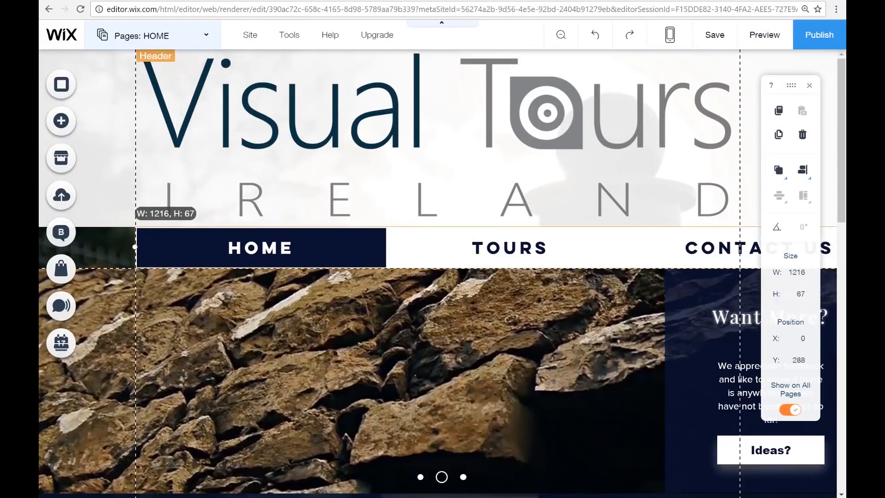
{"action": "left_click_drag", "start_coordinate": [135, 247], "coordinate": [40, 247]}
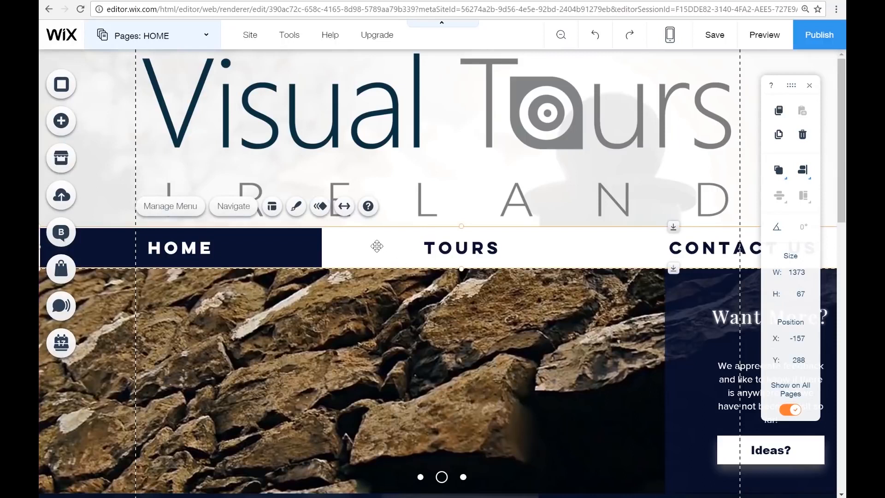
- Delete the horizontal menu from the header and shorten the header so its bottom edge meets the logo's background box
{"action": "key", "text": "Delete"}
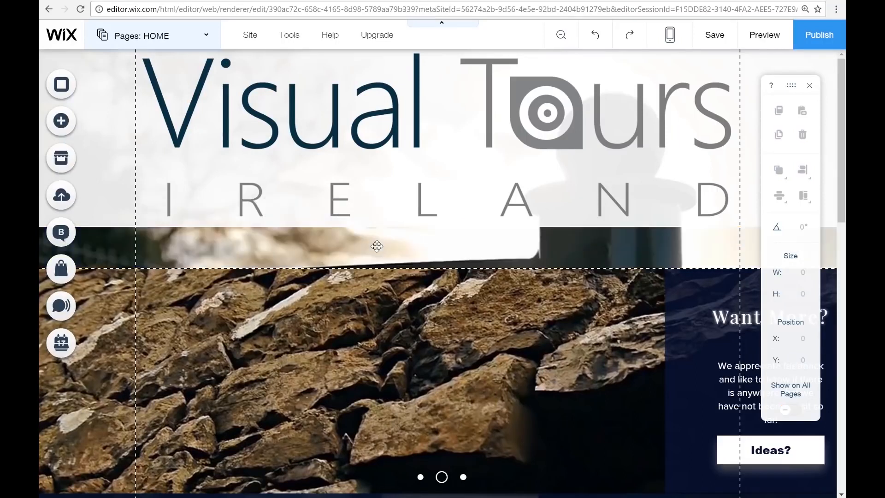
{"action": "key", "text": "ctrl+z"}
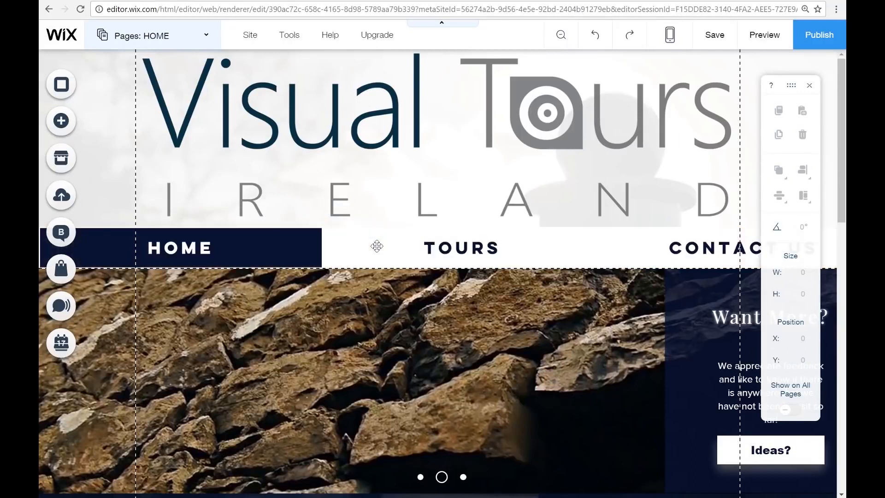
{"action": "left_click", "coordinate": [377, 246]}
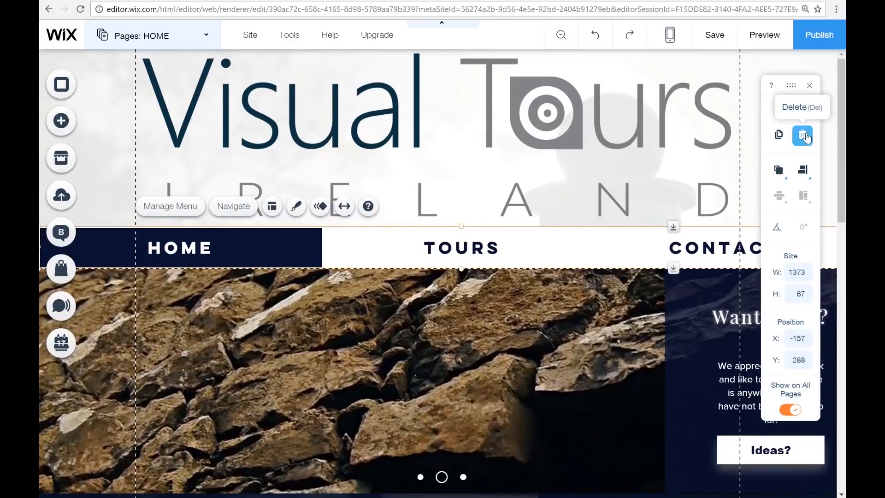
{"action": "left_click", "coordinate": [804, 137]}
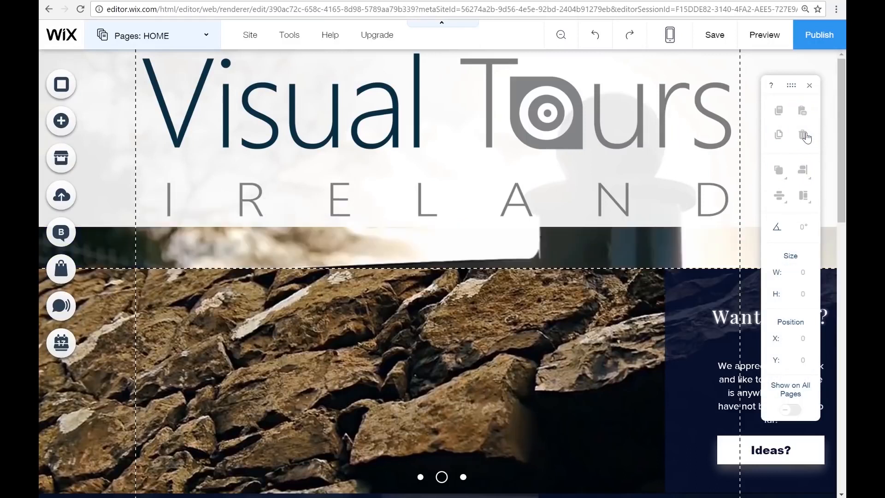
{"action": "left_click", "coordinate": [481, 266]}
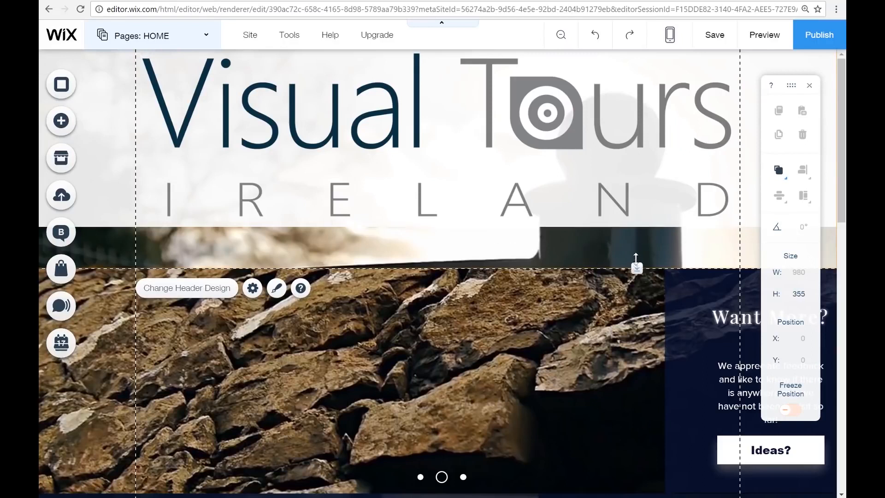
{"action": "left_click_drag", "start_coordinate": [636, 261], "coordinate": [664, 224]}
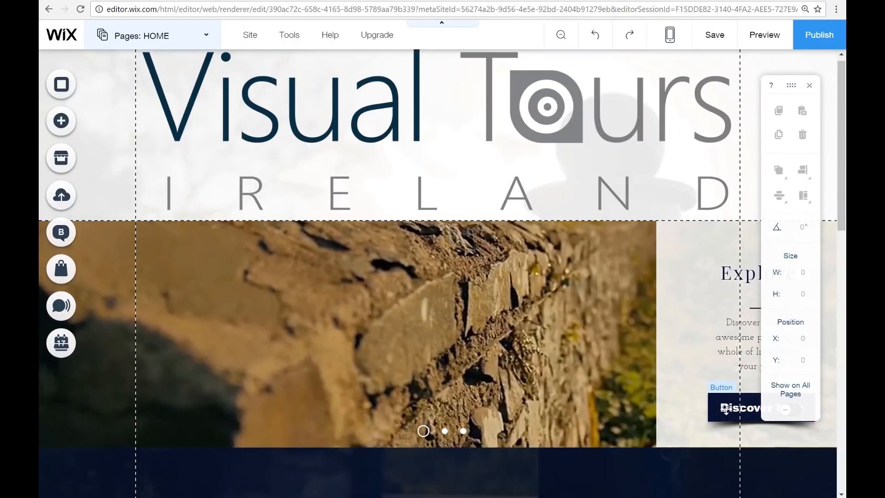
- Add a full-width, food-themed column strip with the "Bon Appétit!" heading below the navy strip
{"action": "left_click", "coordinate": [61, 121]}
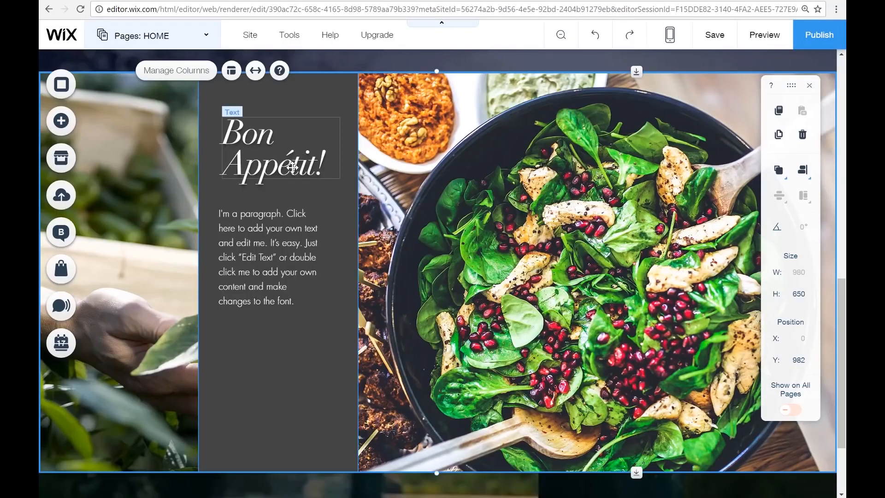
- Replace the second column's placeholder heading and paragraph with the Word document's About Us text, starting a new paragraph at "If you are planning"
{"action": "left_click", "coordinate": [293, 167]}
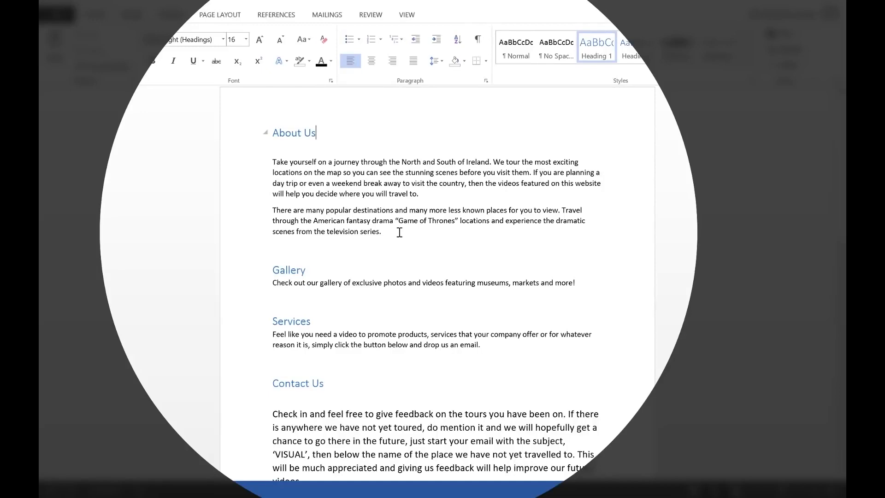
{"action": "scroll", "coordinate": [399, 232], "scroll_direction": "down", "scroll_amount": 5}
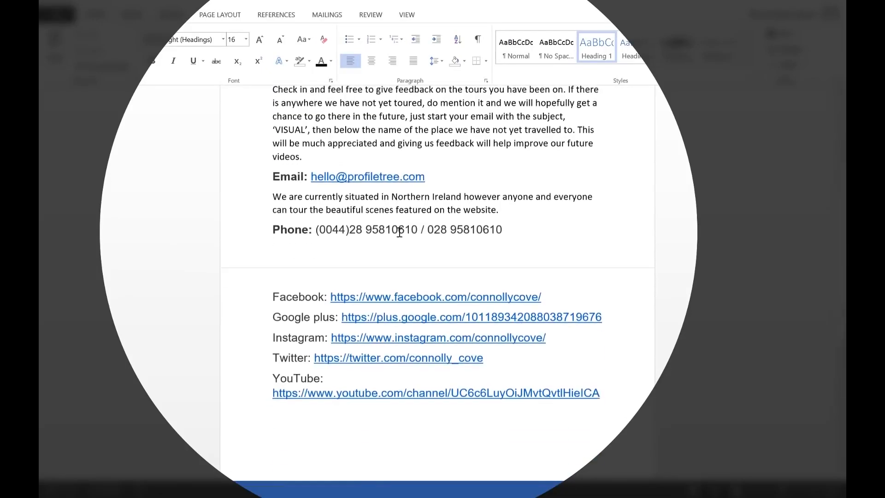
{"action": "scroll", "coordinate": [399, 233], "scroll_direction": "up", "scroll_amount": 4}
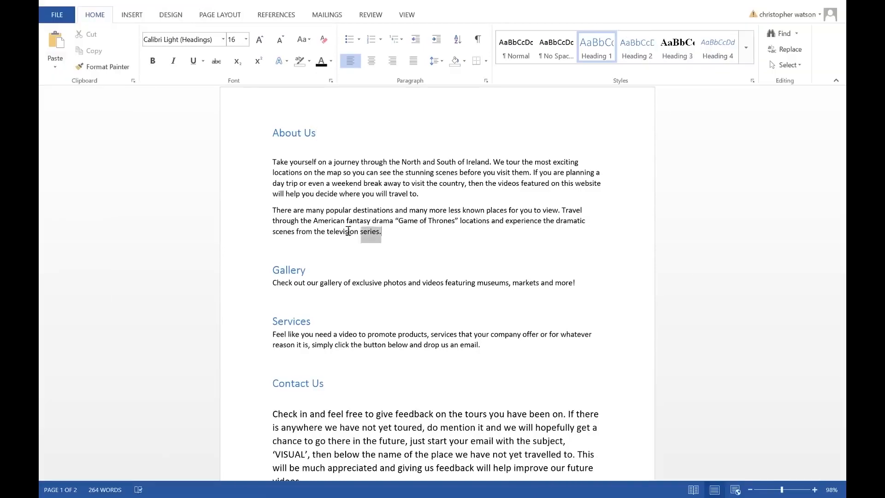
{"action": "left_click_drag", "start_coordinate": [383, 232], "coordinate": [267, 158]}
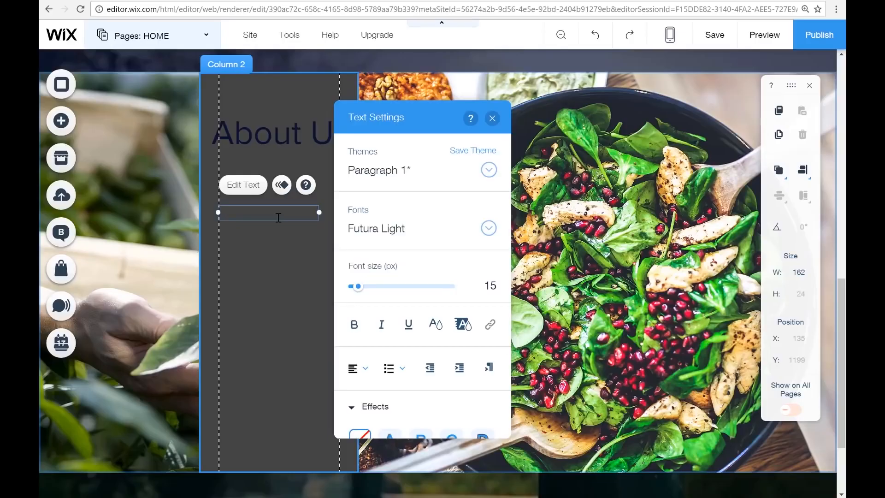
{"action": "left_click_drag", "start_coordinate": [219, 362], "coordinate": [297, 445]}
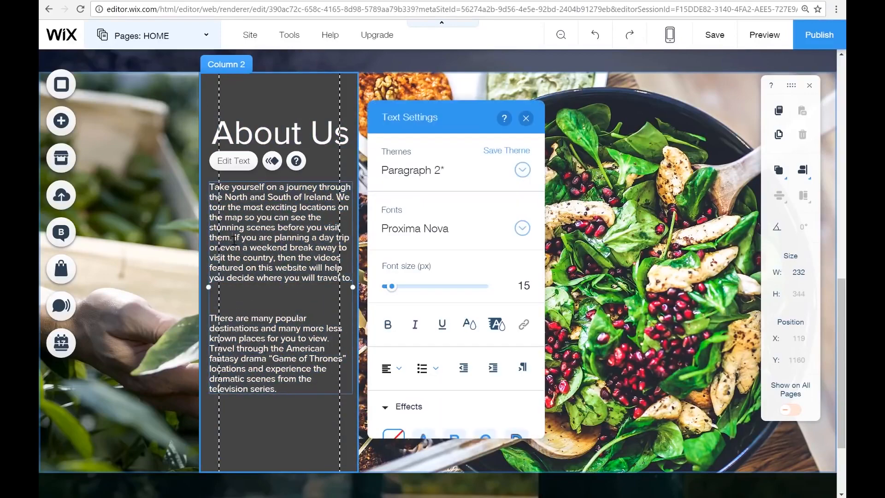
{"action": "key", "text": "Return"}
{"action": "key", "text": "Return"}
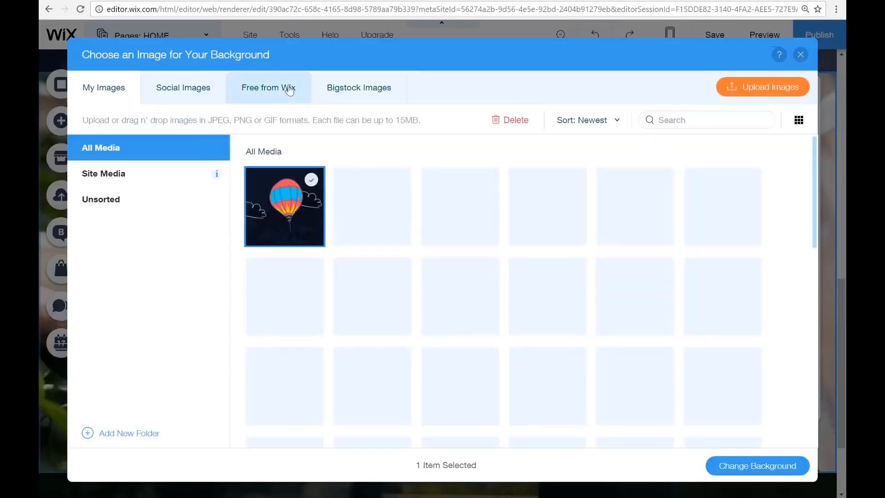
- Try a stone-wall photo from My Images as the third column's background
{"action": "scroll", "coordinate": [603, 347], "scroll_direction": "down", "scroll_amount": 14}
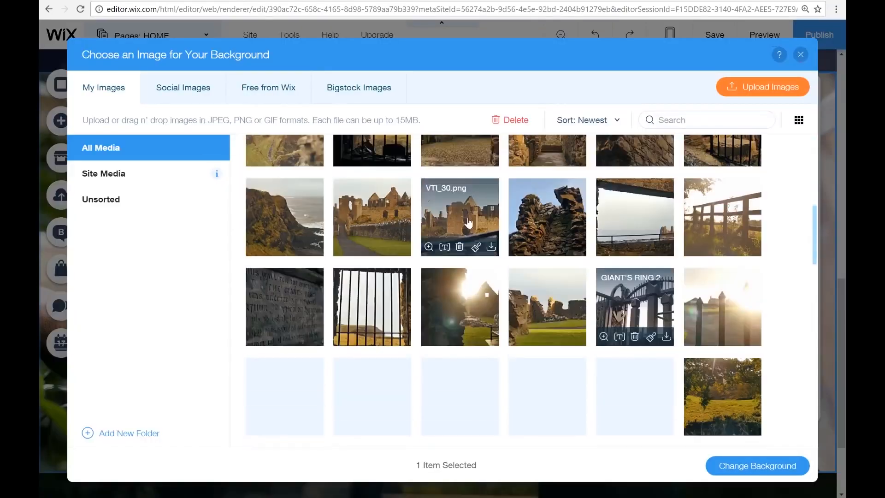
{"action": "left_click", "coordinate": [372, 215]}
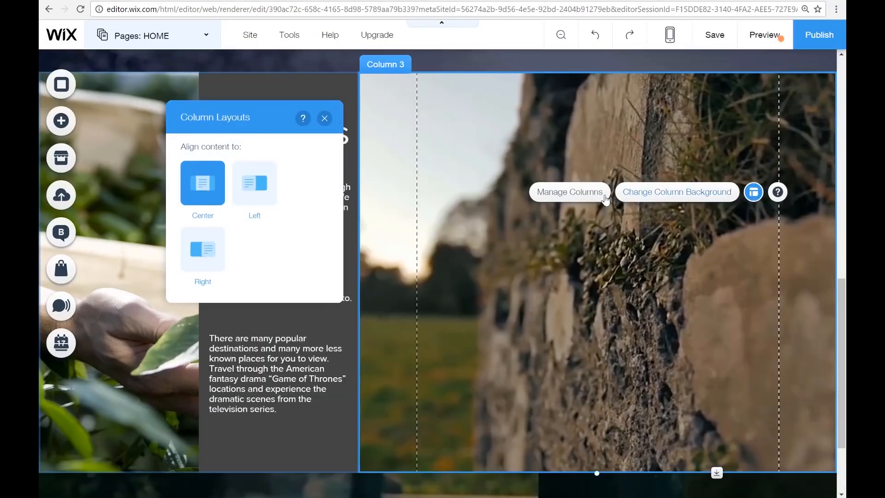
- Change the third column's background to the metal sculpture head photo with blue sky from My Images
{"action": "left_click", "coordinate": [681, 194]}
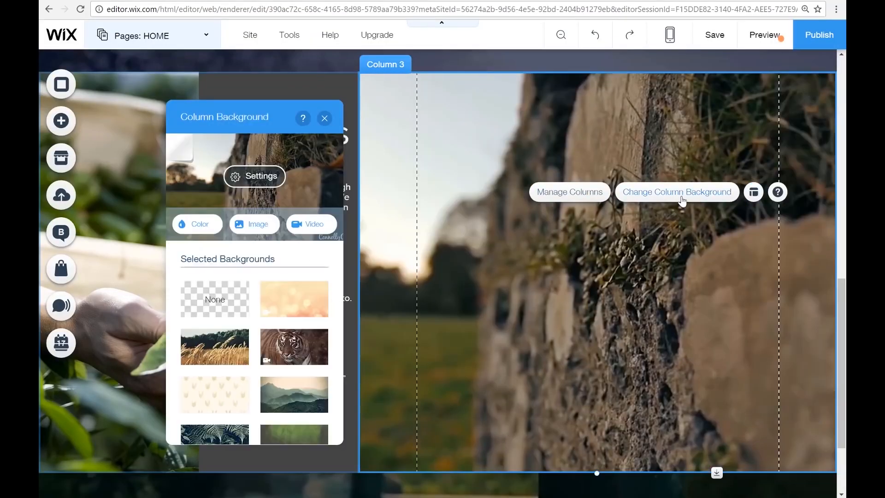
{"action": "left_click", "coordinate": [702, 194]}
{"action": "left_click", "coordinate": [702, 194]}
{"action": "left_click", "coordinate": [701, 194]}
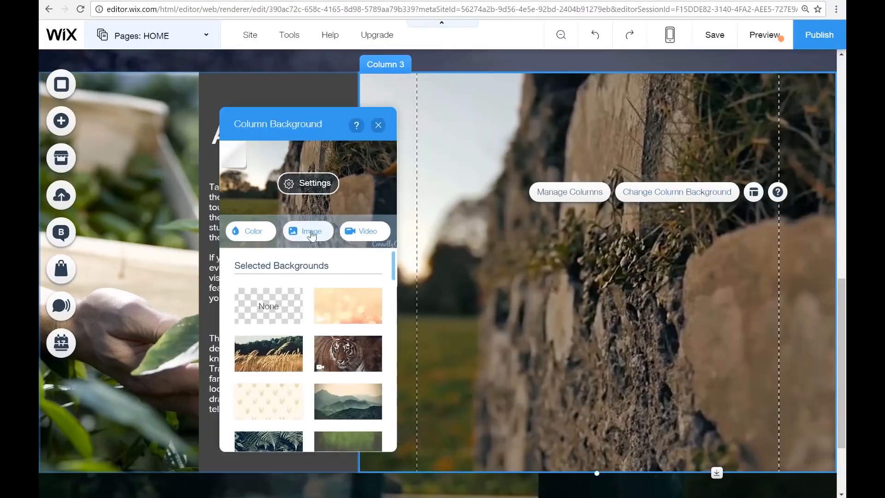
{"action": "left_click", "coordinate": [311, 235]}
{"action": "scroll", "coordinate": [474, 276], "scroll_direction": "down", "scroll_amount": 10}
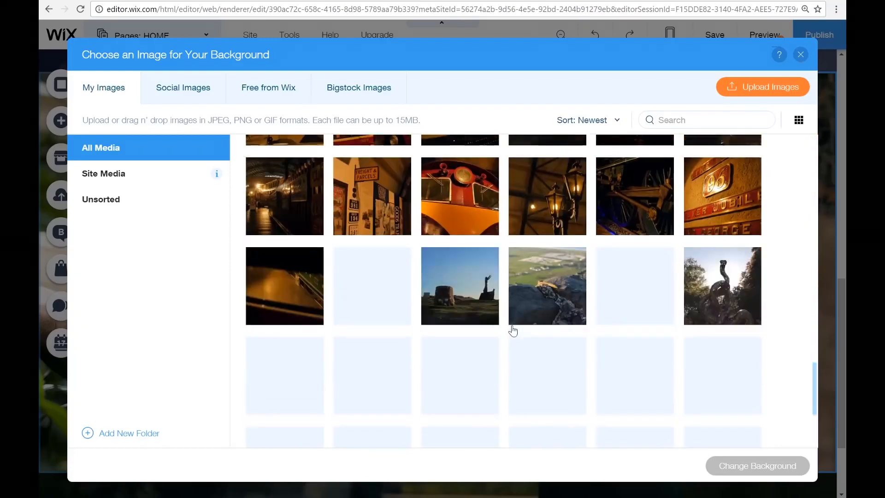
{"action": "scroll", "coordinate": [513, 331], "scroll_direction": "down", "scroll_amount": 5}
{"action": "left_click", "coordinate": [461, 205]}
{"action": "left_click", "coordinate": [757, 465]}
- Open the image settings of the third column's background and go through its scroll effects and scaling options
{"action": "left_click", "coordinate": [310, 195]}
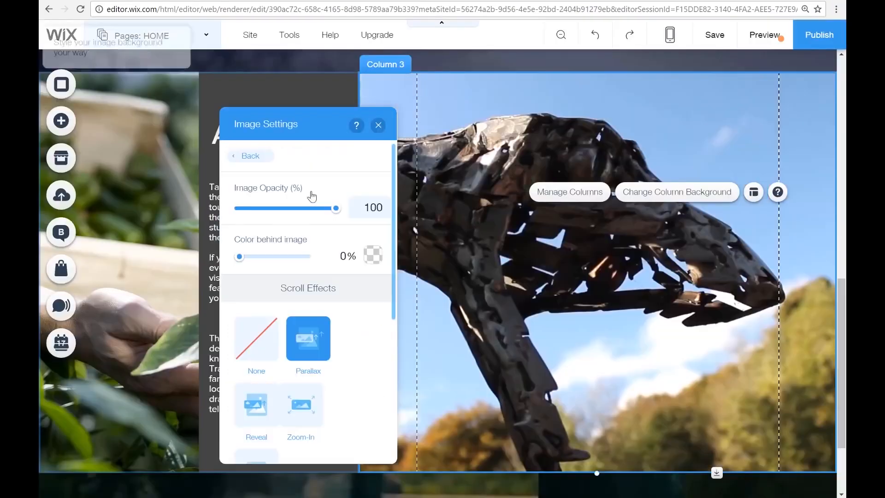
{"action": "scroll", "coordinate": [330, 361], "scroll_direction": "down", "scroll_amount": 5}
{"action": "left_click", "coordinate": [335, 322]}
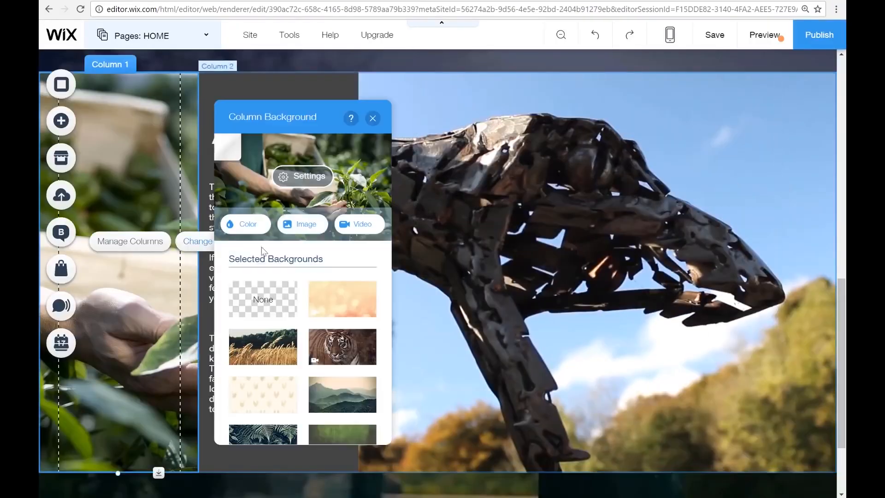
- Set the first column's background to the coiled metal sculpture photo and choose Strong image sharpening
{"action": "left_click", "coordinate": [299, 176]}
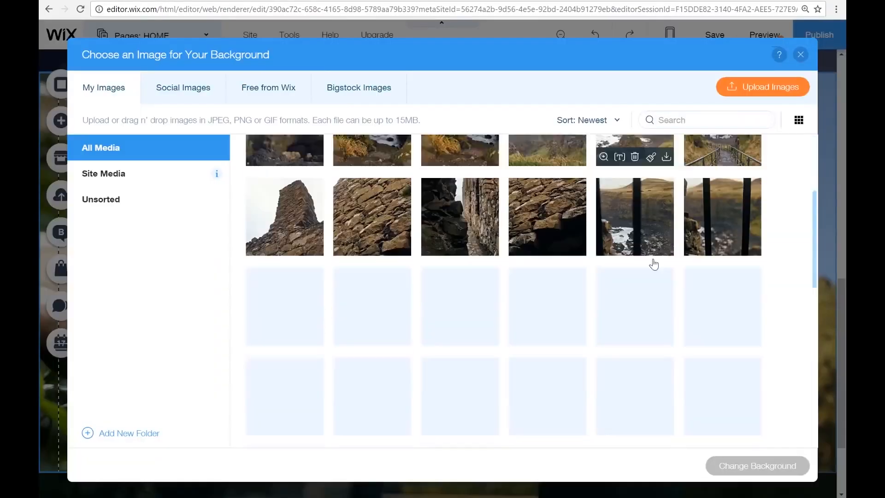
{"action": "scroll", "coordinate": [654, 260], "scroll_direction": "down", "scroll_amount": 10}
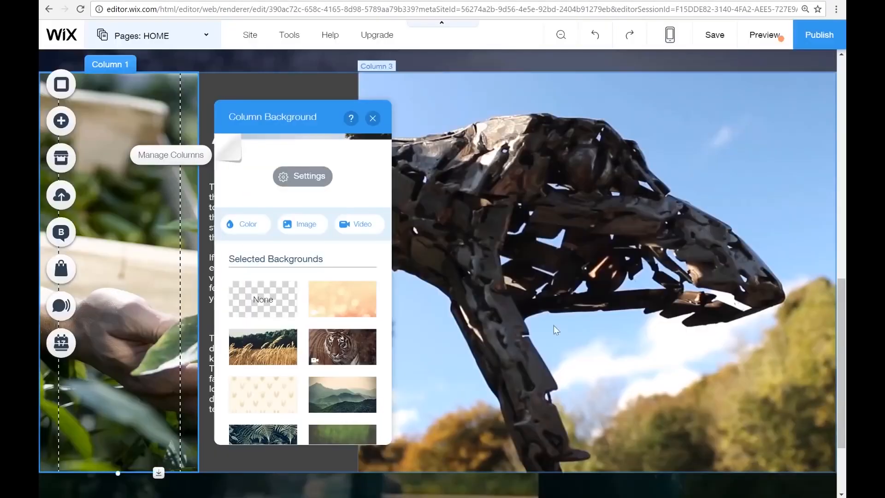
{"action": "left_click", "coordinate": [302, 174]}
{"action": "scroll", "coordinate": [331, 359], "scroll_direction": "down", "scroll_amount": 5}
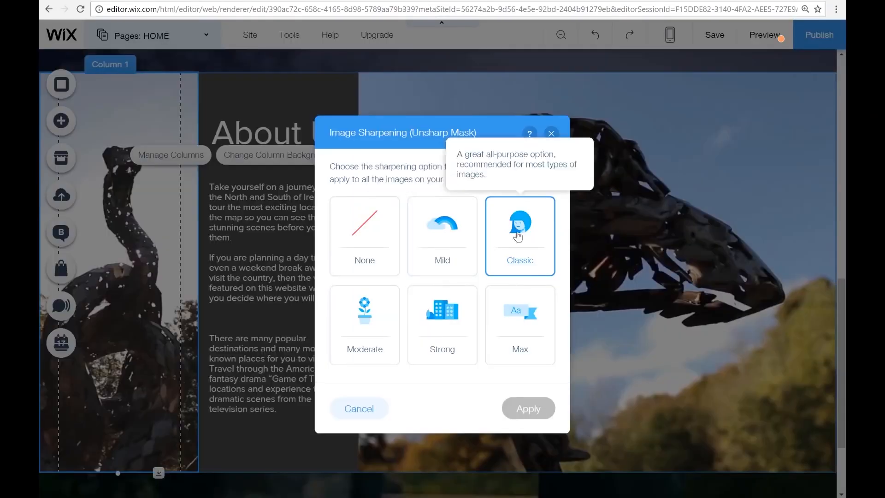
{"action": "left_click", "coordinate": [438, 322]}
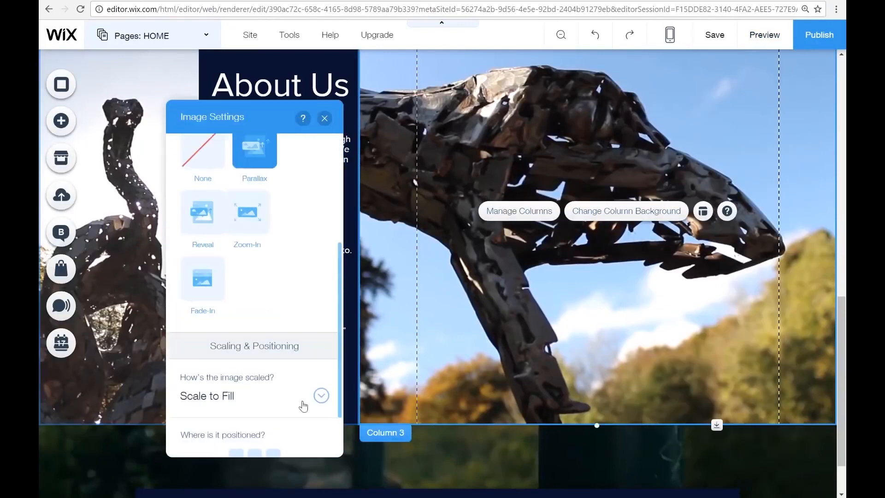
- Leave the third column's image settings and align the first column's background image to the top centre
{"action": "left_click", "coordinate": [325, 118]}
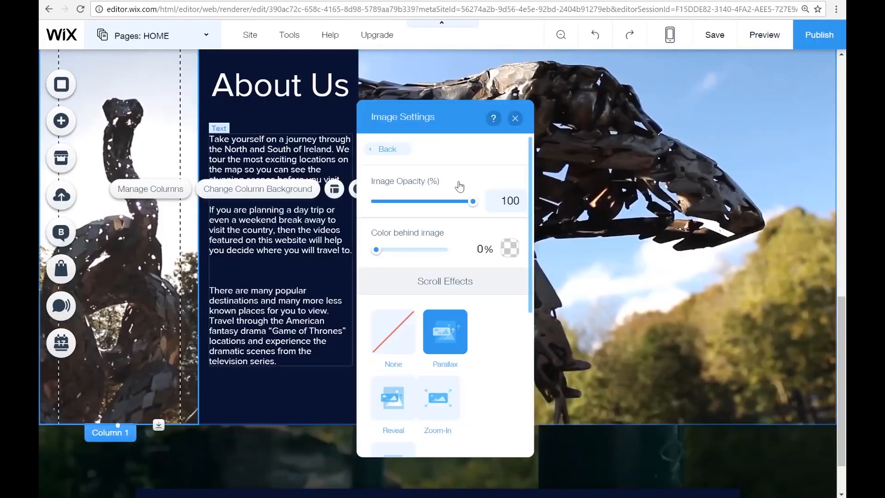
{"action": "scroll", "coordinate": [427, 405], "scroll_direction": "down", "scroll_amount": 5}
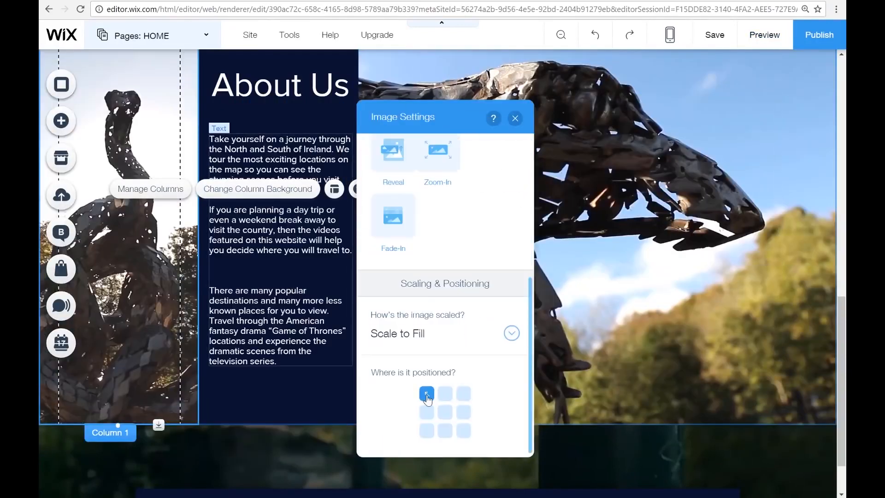
{"action": "left_click", "coordinate": [445, 395]}
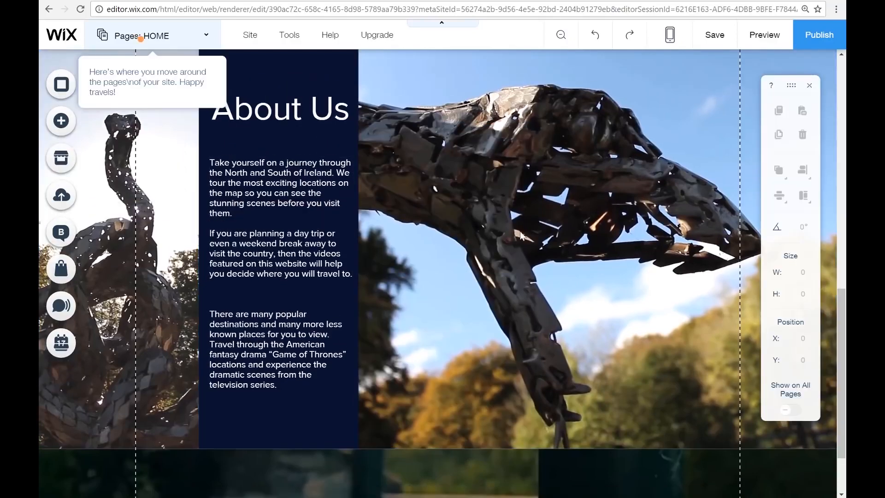
- Preview the page from the About Us strip up to the logo header and open the desktop and mobile view options
{"action": "scroll", "coordinate": [444, 237], "scroll_direction": "up", "scroll_amount": 1}
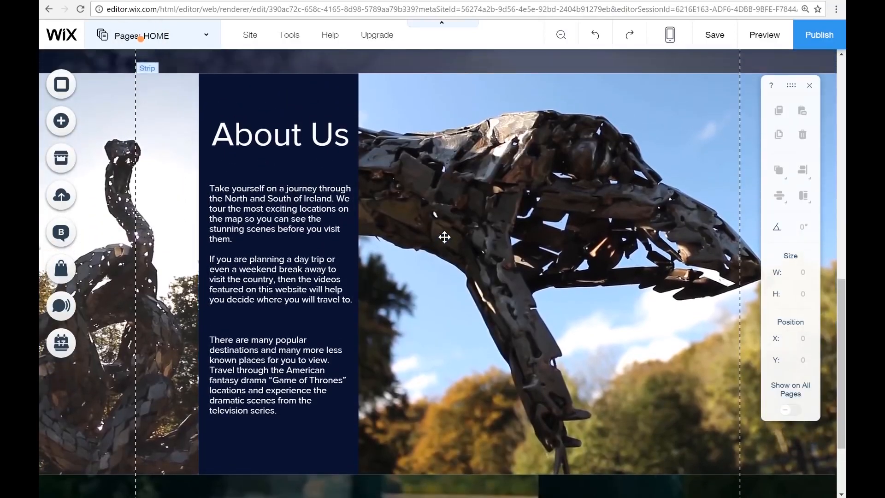
{"action": "left_click", "coordinate": [777, 37]}
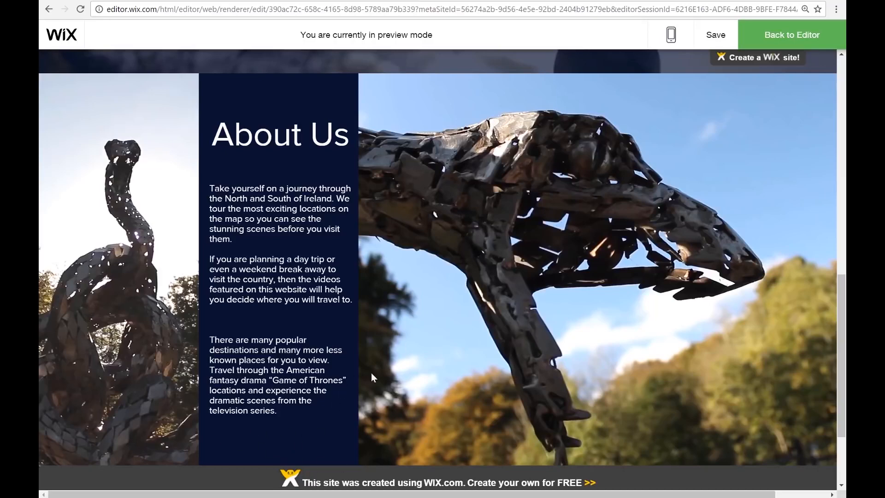
{"action": "scroll", "coordinate": [546, 314], "scroll_direction": "up", "scroll_amount": 10}
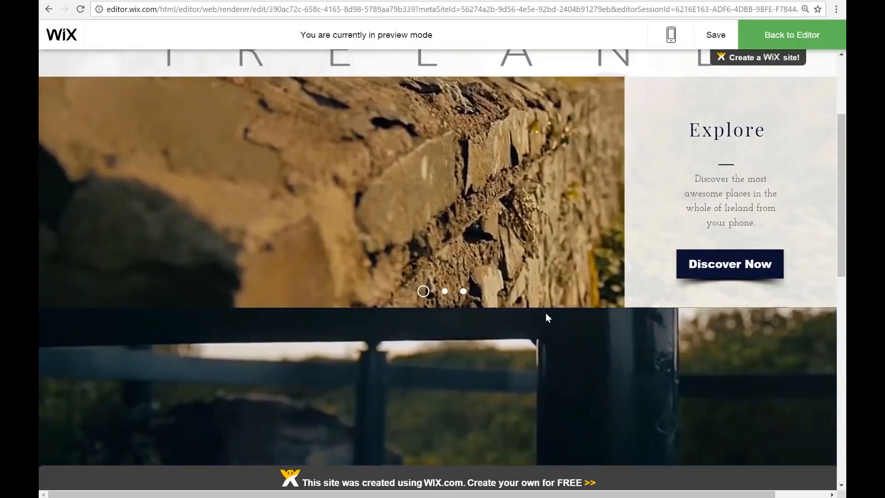
{"action": "scroll", "coordinate": [545, 314], "scroll_direction": "up", "scroll_amount": 3}
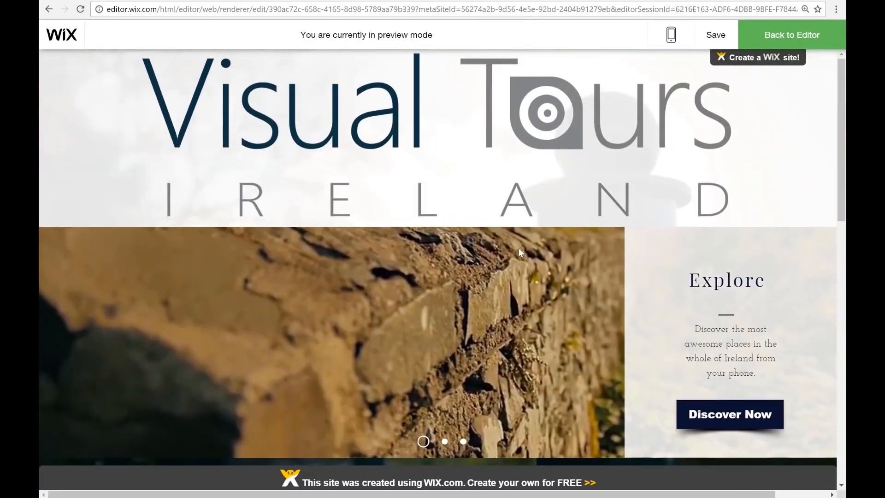
{"action": "left_click", "coordinate": [671, 35]}
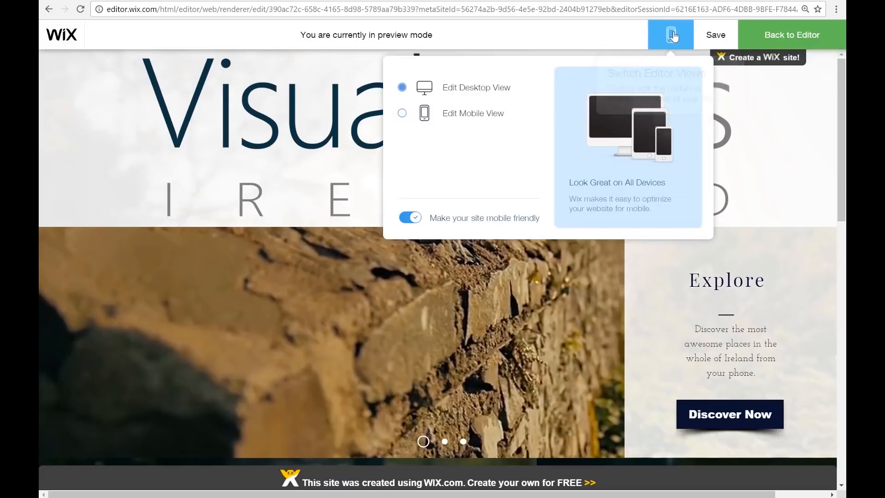
- Switch the site preview to mobile view and check how the mobile navigation menu opens and closes
{"action": "left_click", "coordinate": [454, 115]}
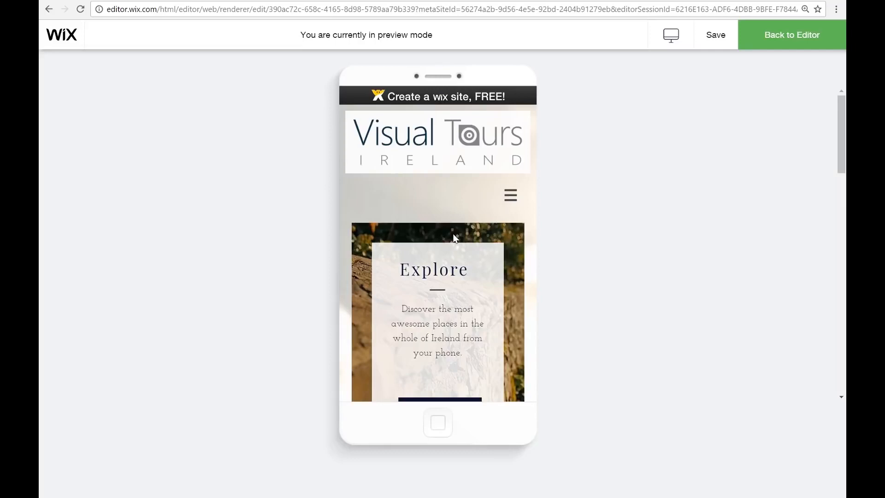
{"action": "scroll", "coordinate": [454, 236], "scroll_direction": "down", "scroll_amount": 3}
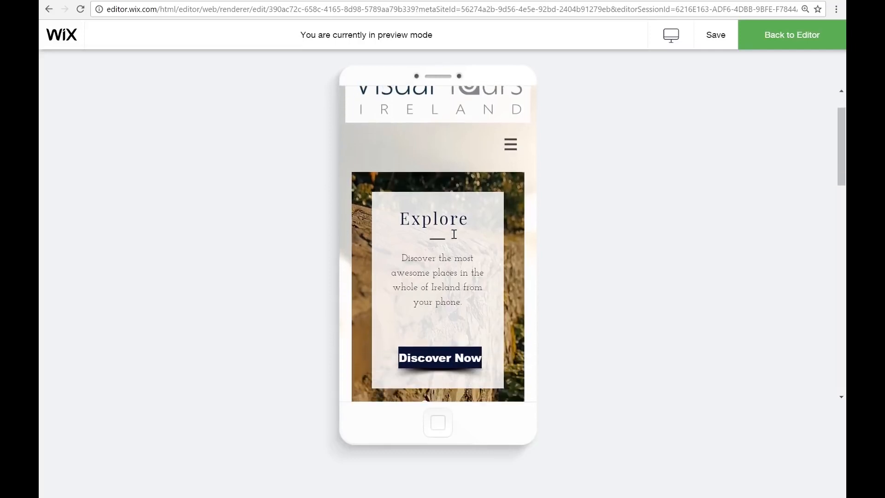
{"action": "scroll", "coordinate": [496, 161], "scroll_direction": "up", "scroll_amount": 3}
{"action": "left_click", "coordinate": [511, 205]}
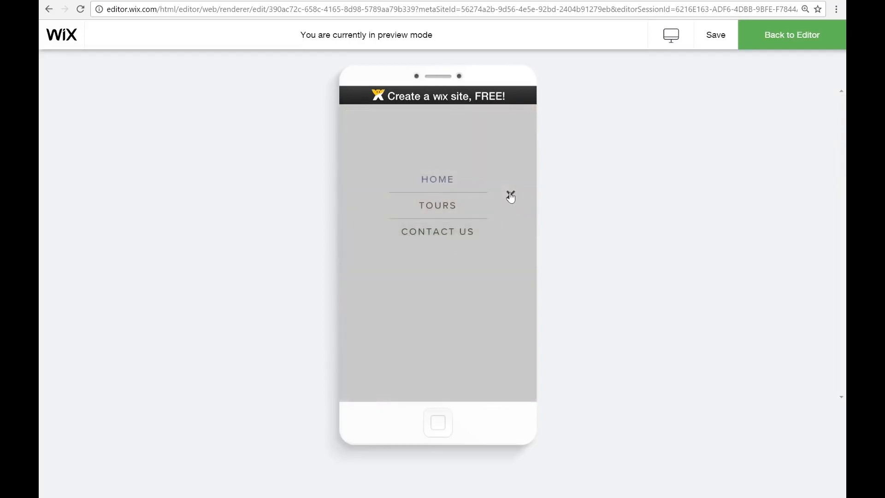
{"action": "left_click", "coordinate": [511, 196]}
- Examine the second and third slides of the mobile slideshow and the About Us section beneath it
{"action": "scroll", "coordinate": [443, 245], "scroll_direction": "down", "scroll_amount": 3}
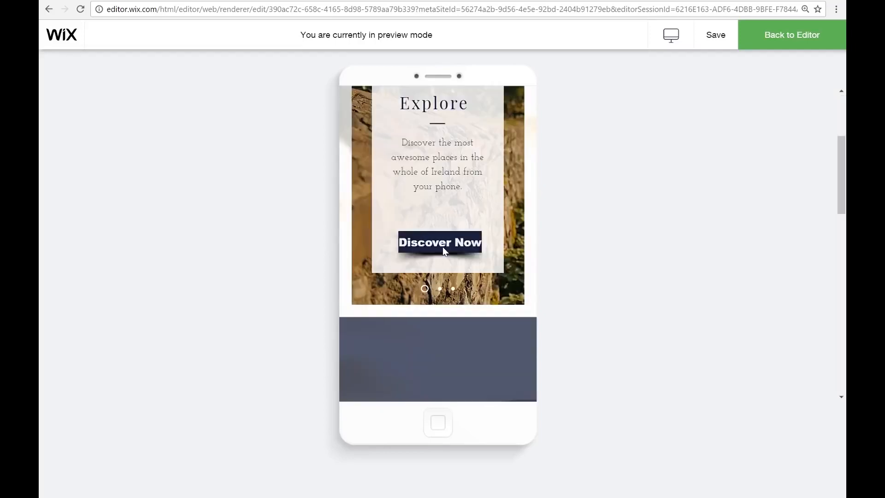
{"action": "left_click", "coordinate": [438, 289]}
{"action": "left_click", "coordinate": [452, 289]}
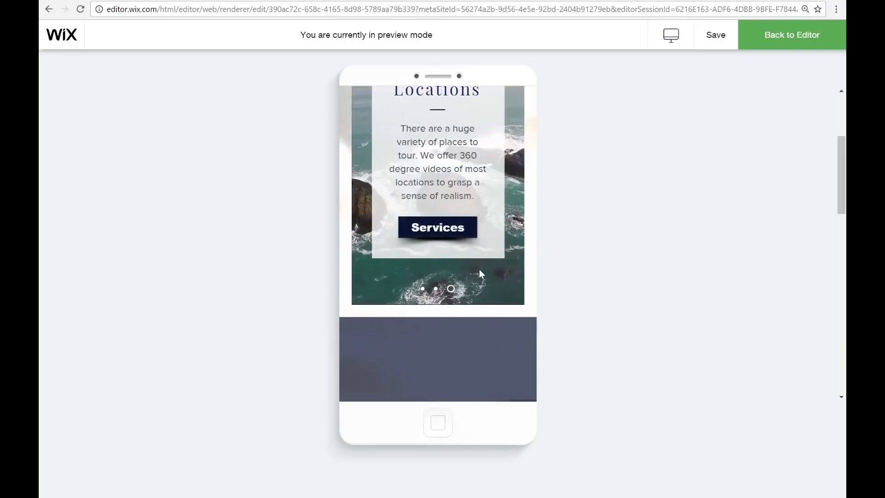
{"action": "scroll", "coordinate": [479, 270], "scroll_direction": "down", "scroll_amount": 5}
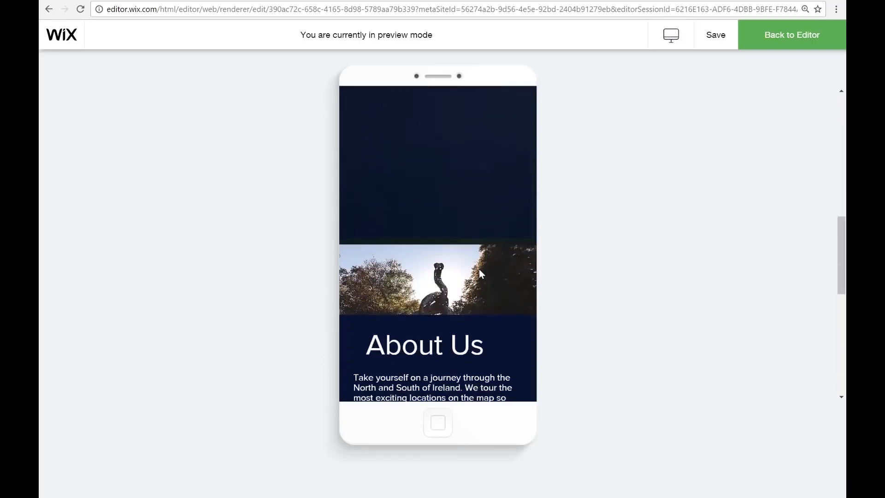
{"action": "scroll", "coordinate": [479, 269], "scroll_direction": "down", "scroll_amount": 5}
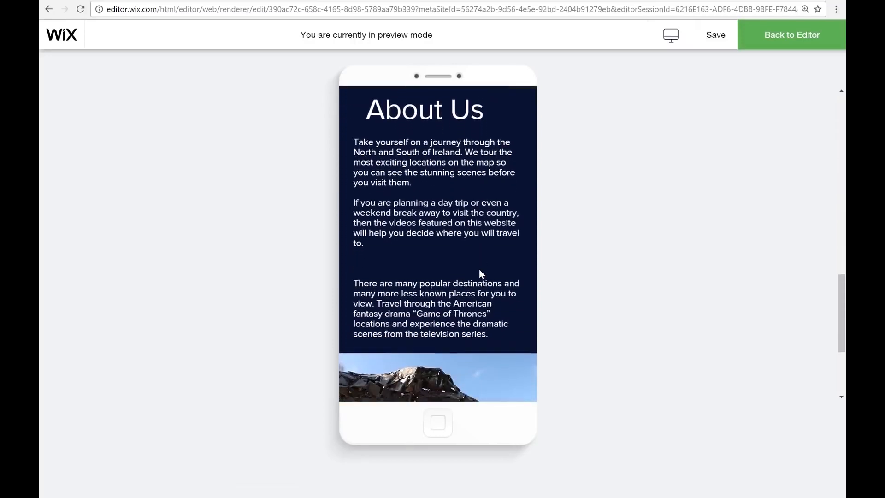
{"action": "scroll", "coordinate": [479, 270], "scroll_direction": "down", "scroll_amount": 4}
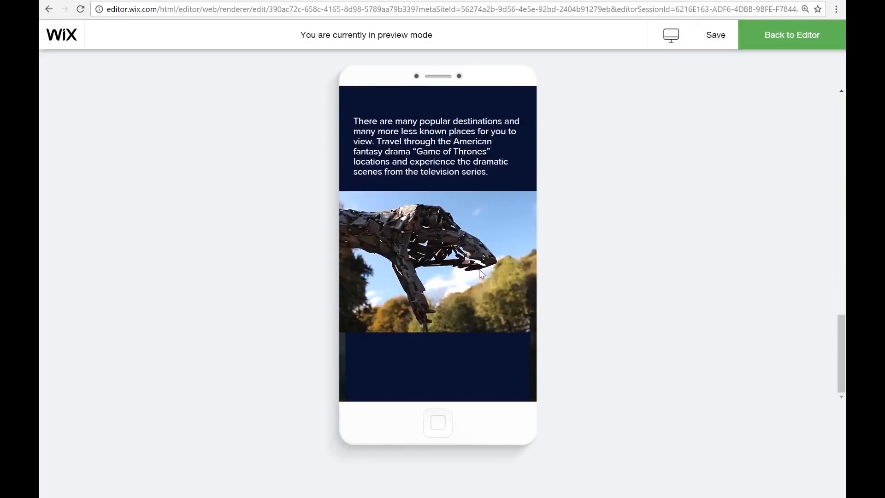
- Return to the editor and switch it from mobile to desktop editing view
{"action": "left_click", "coordinate": [789, 36]}
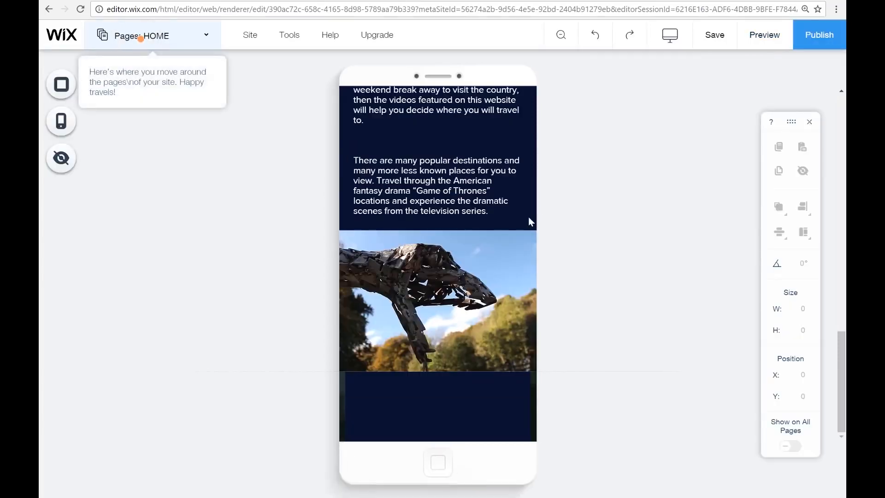
{"action": "left_click", "coordinate": [670, 36]}
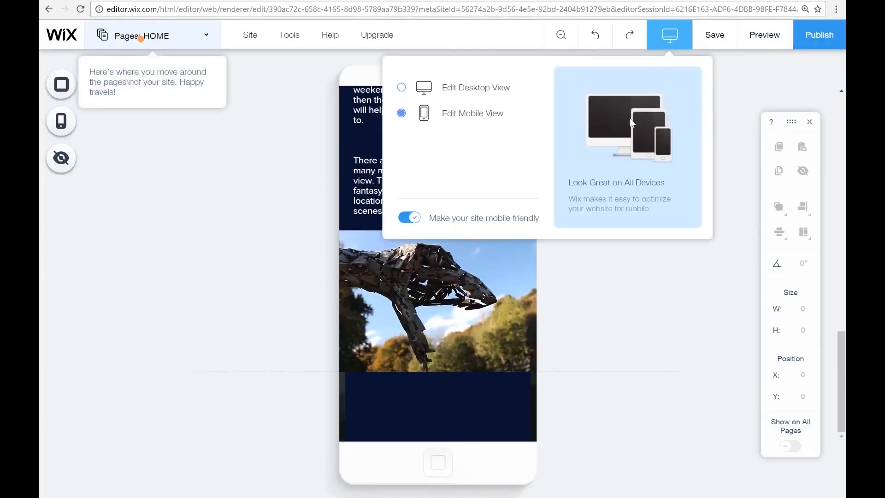
{"action": "left_click", "coordinate": [671, 39]}
{"action": "left_click", "coordinate": [482, 96]}
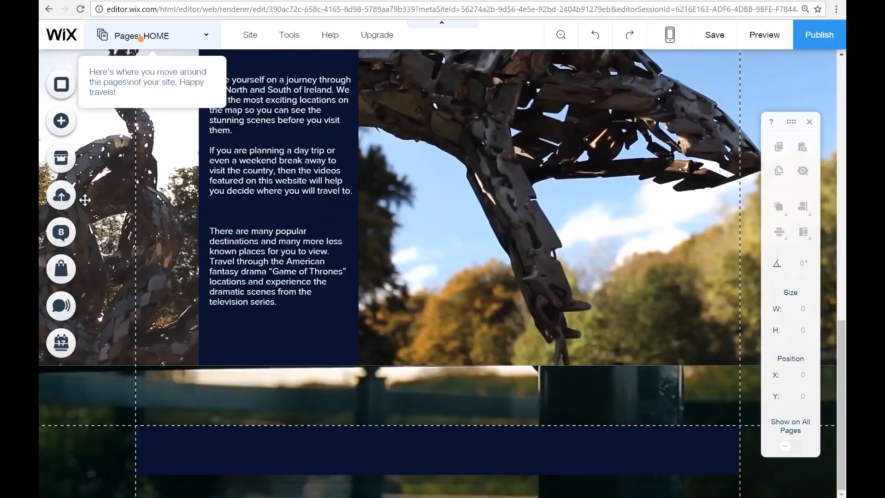
- Add a My Buttons button and place it below the About Us text in the middle column, at about X 157, Y 1568
{"action": "left_click", "coordinate": [68, 131]}
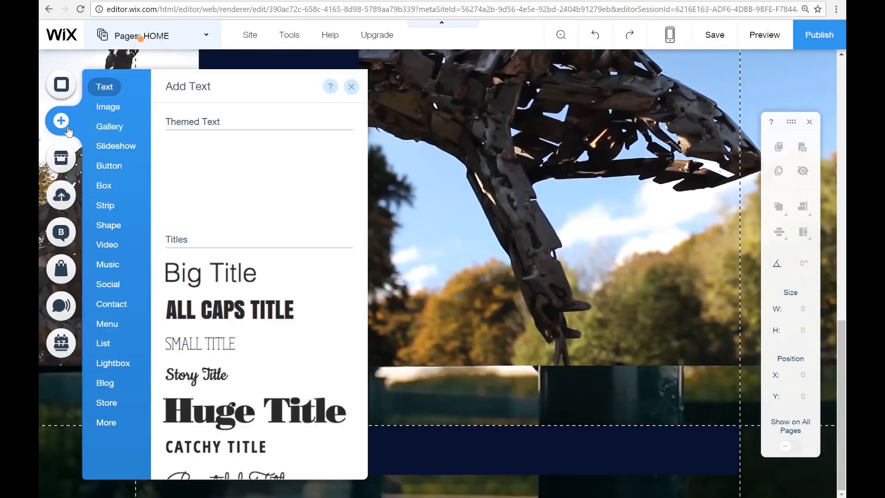
{"action": "mouse_move", "coordinate": [109, 165]}
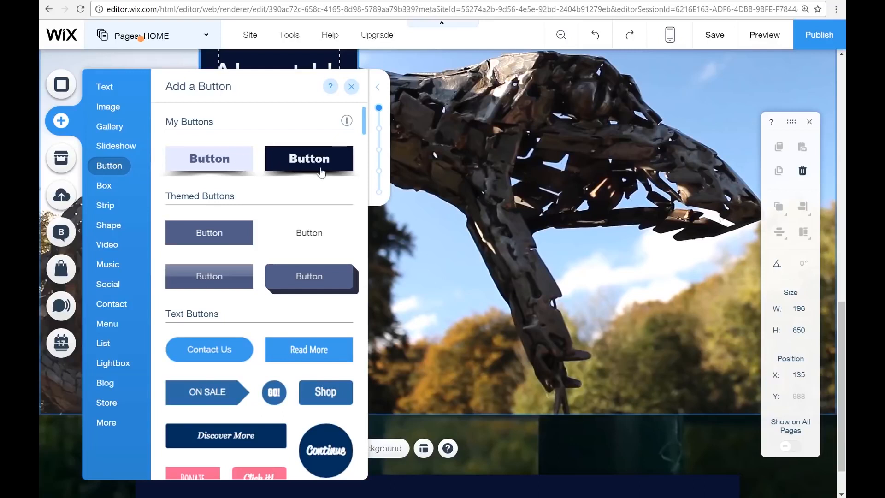
{"action": "left_click_drag", "start_coordinate": [459, 250], "coordinate": [458, 245]}
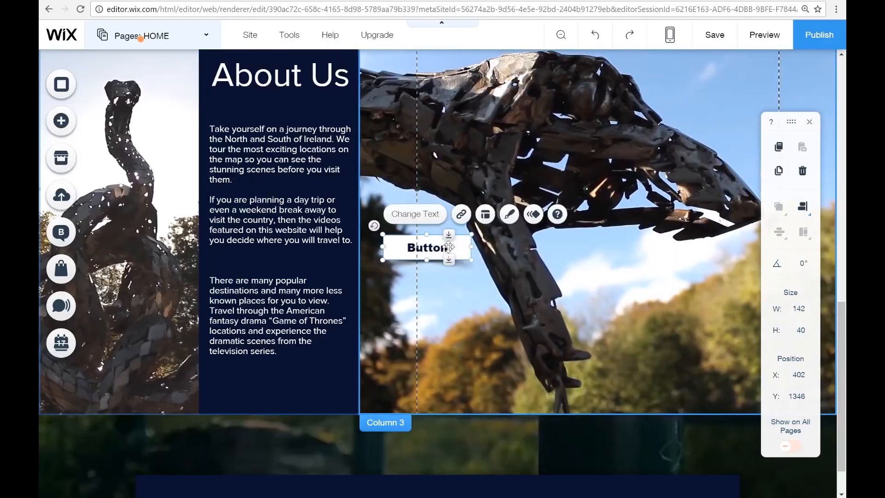
{"action": "left_click_drag", "start_coordinate": [350, 309], "coordinate": [300, 382]}
- Change the new button's text to "Tours"
{"action": "left_click", "coordinate": [272, 354]}
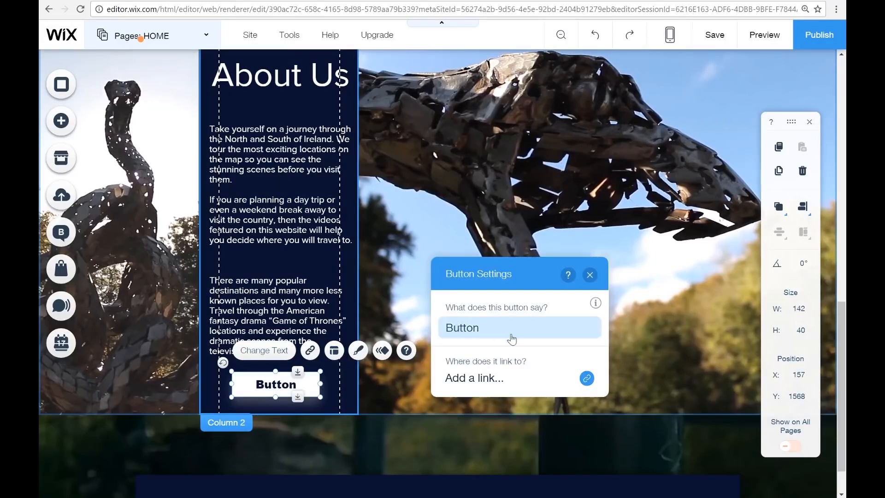
{"action": "left_click", "coordinate": [517, 331]}
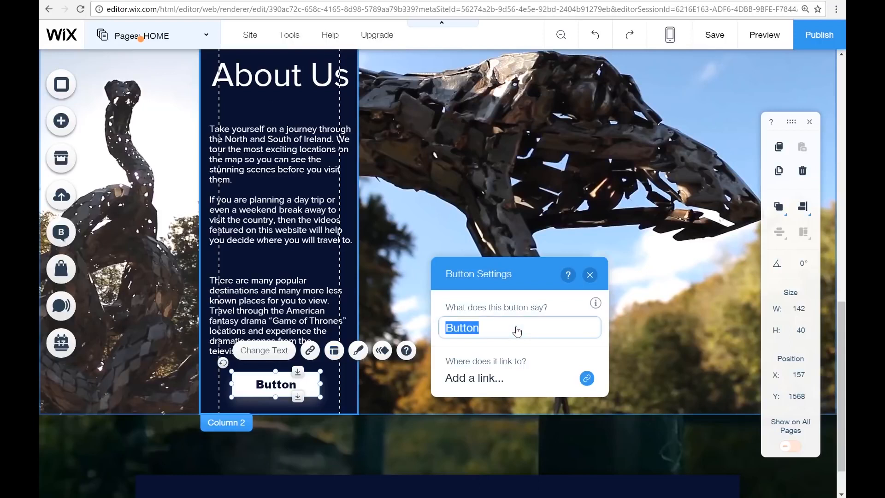
{"action": "type", "text": "Tours"}
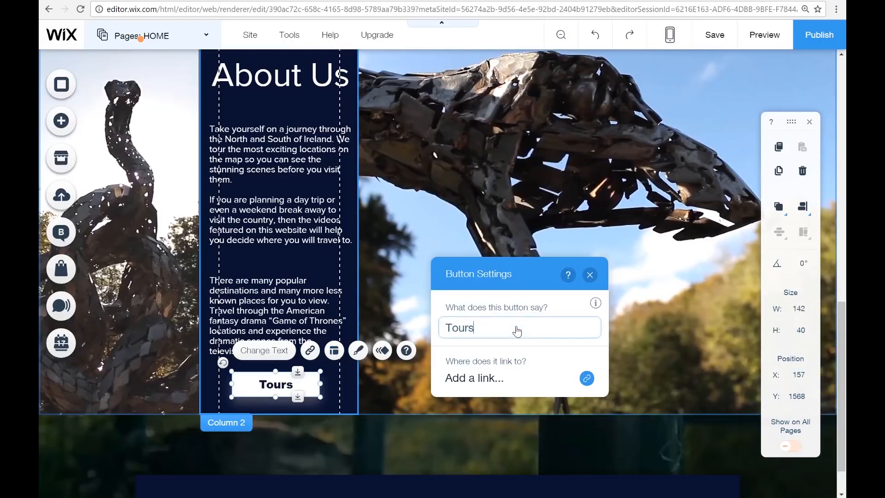
- Link the Tours button to the TOURS page and check the button in the site preview
{"action": "left_click", "coordinate": [586, 378]}
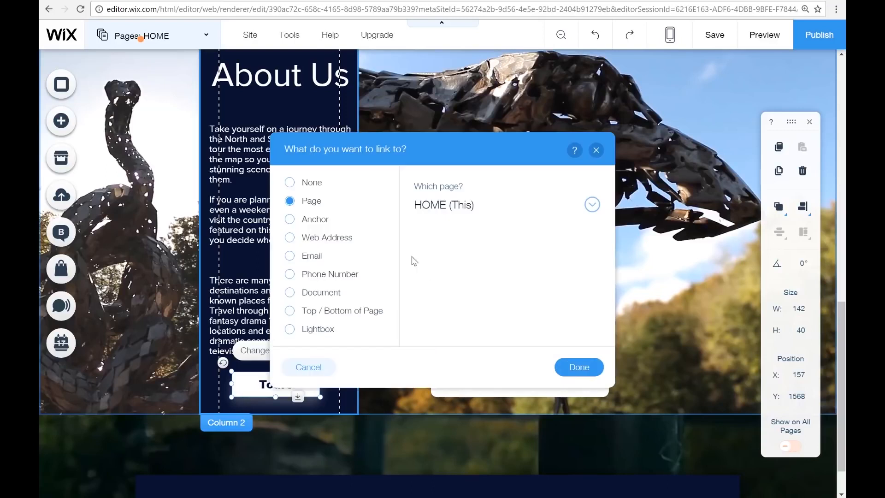
{"action": "left_click", "coordinate": [593, 205]}
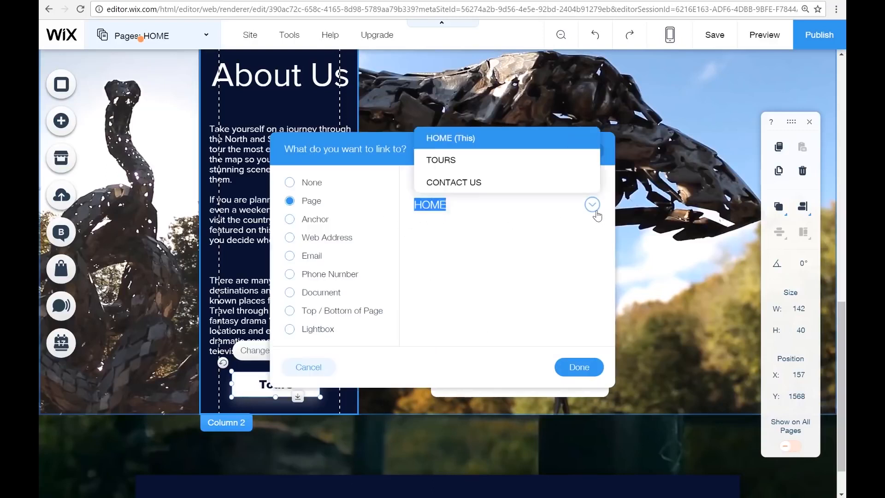
{"action": "left_click", "coordinate": [519, 166]}
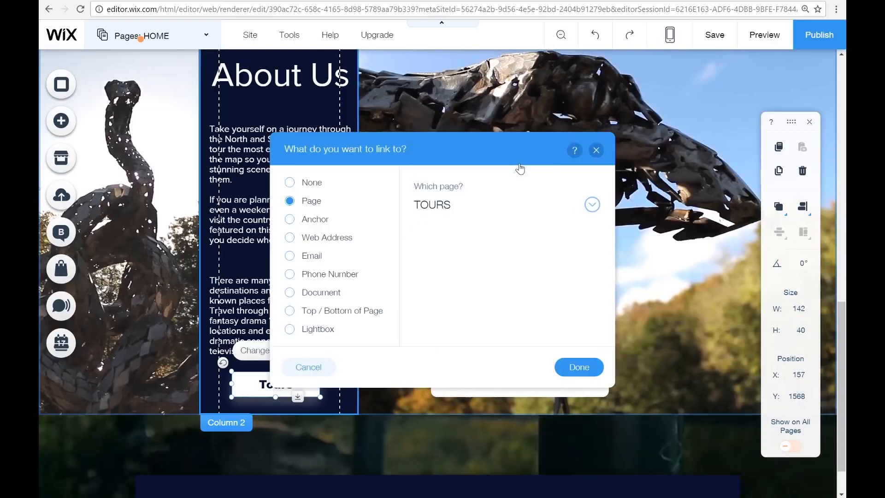
{"action": "left_click", "coordinate": [578, 367]}
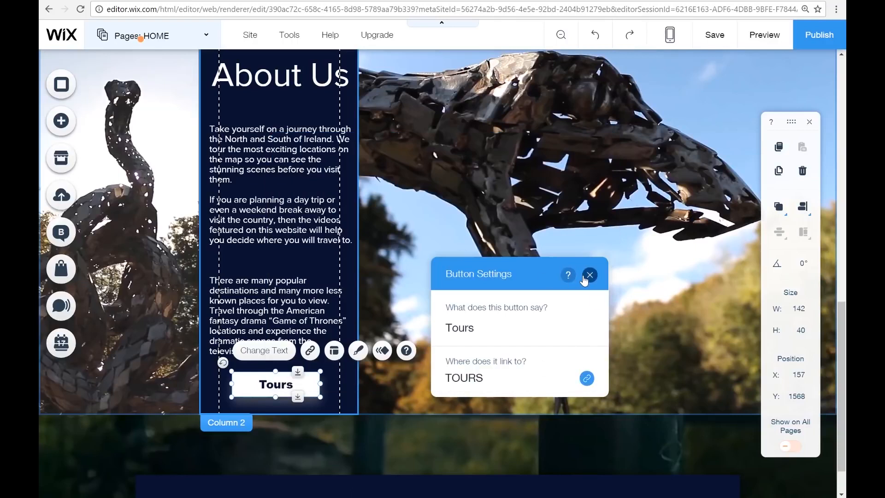
{"action": "left_click", "coordinate": [588, 275]}
{"action": "left_click", "coordinate": [442, 315]}
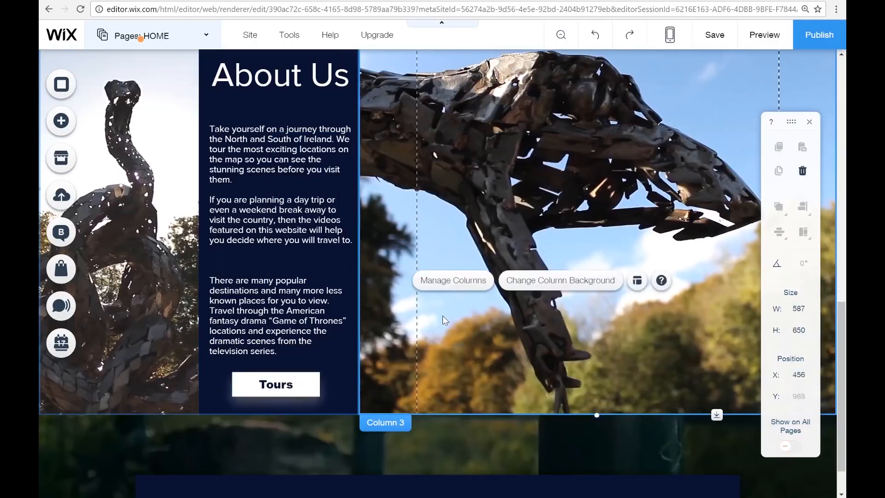
{"action": "left_click", "coordinate": [765, 37]}
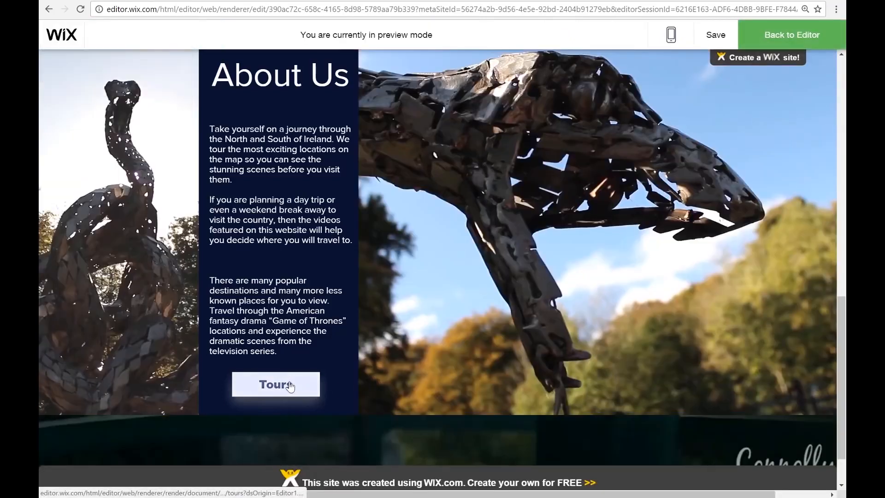
{"action": "left_click", "coordinate": [776, 42]}
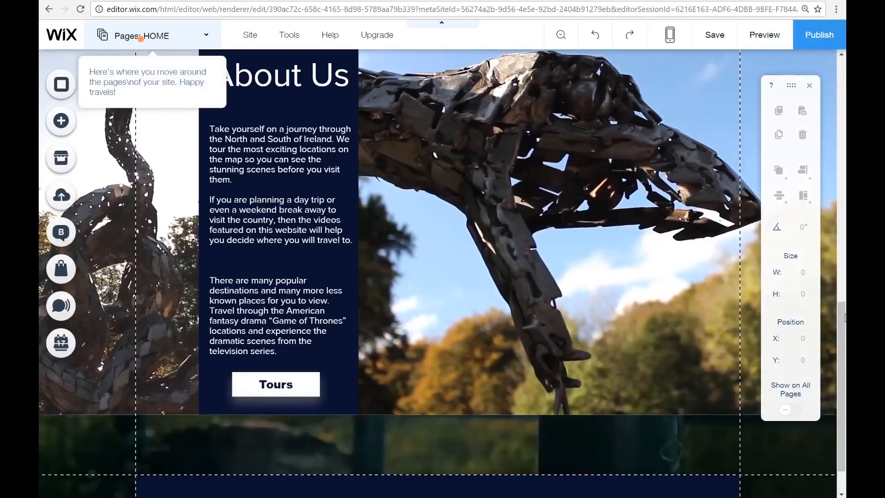
- Add the "Welcome (Next Big Thing)" strip below the About Us section of the home page
{"action": "scroll", "coordinate": [843, 380], "scroll_direction": "down", "scroll_amount": 1}
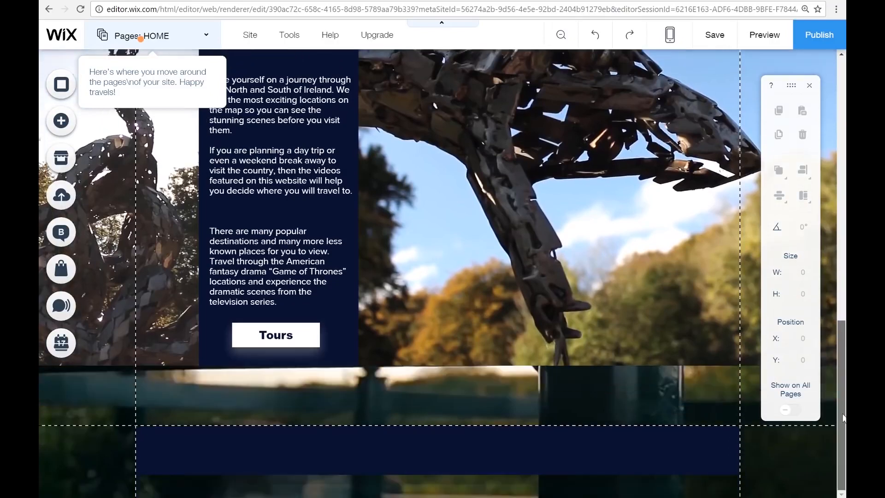
{"action": "left_click", "coordinate": [64, 127]}
{"action": "mouse_move", "coordinate": [111, 254]}
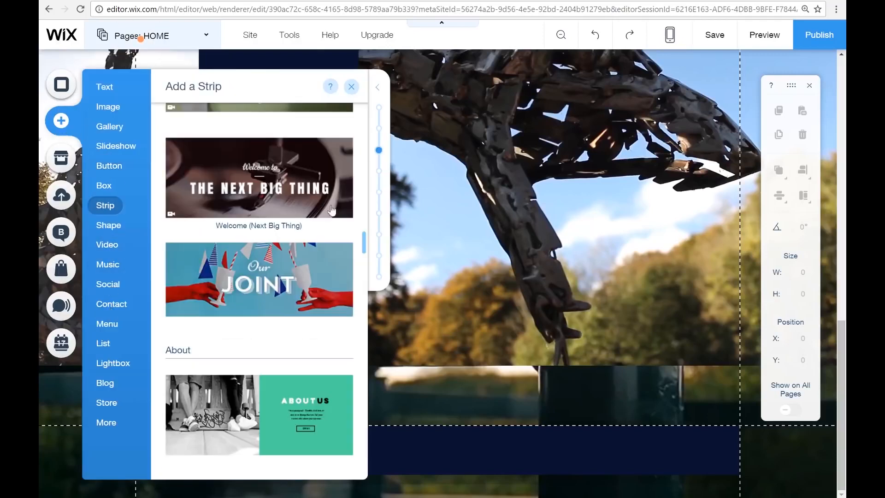
{"action": "left_click", "coordinate": [330, 210]}
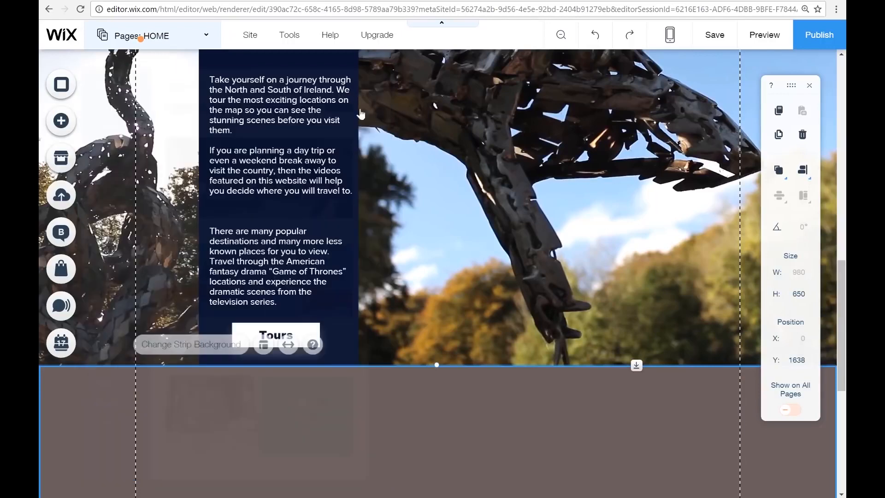
- Replace the strip's "THE NEXT BIG THING" title with "Showing Yoy Where You Want To Go"
{"action": "scroll", "coordinate": [472, 316], "scroll_direction": "down", "scroll_amount": 4}
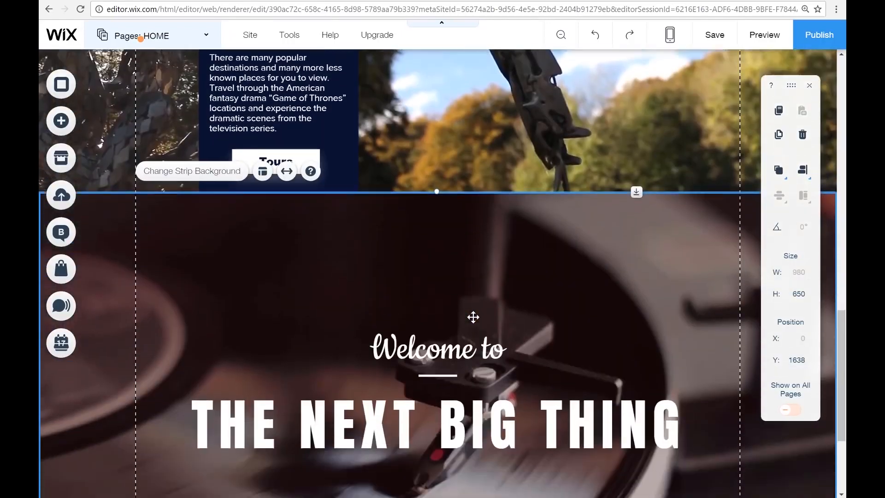
{"action": "scroll", "coordinate": [473, 317], "scroll_direction": "down", "scroll_amount": 4}
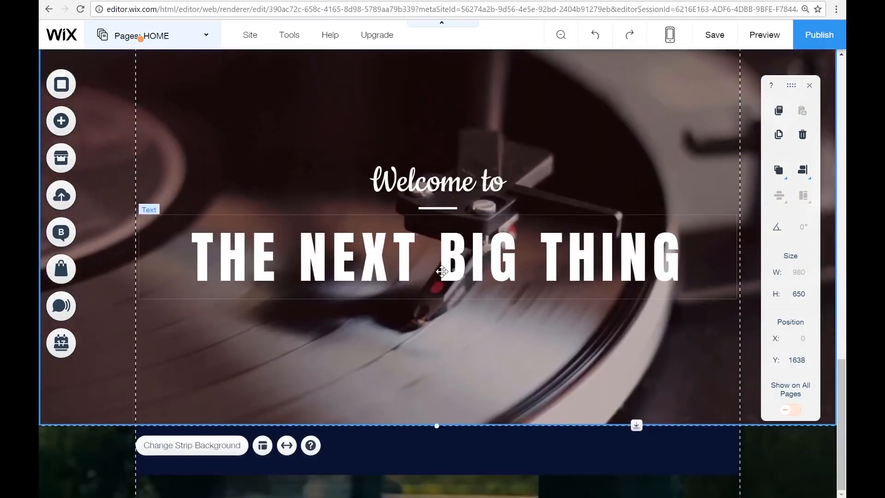
{"action": "left_click", "coordinate": [441, 272]}
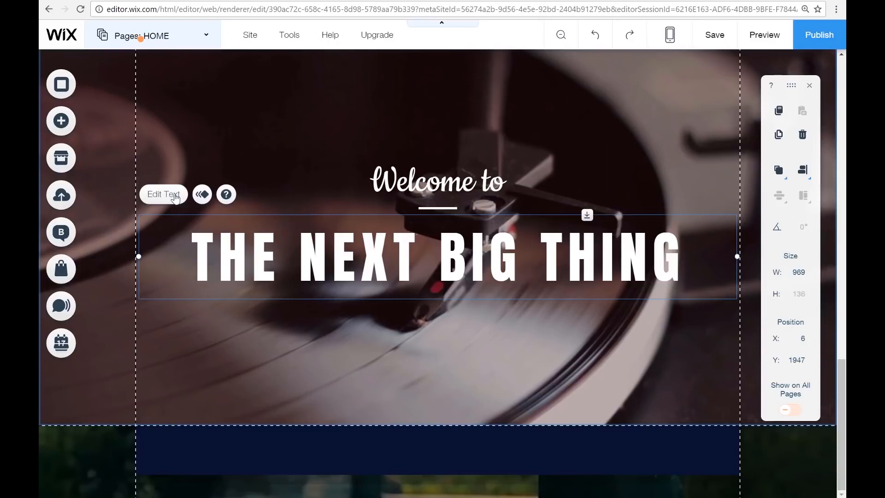
{"action": "double_click", "coordinate": [378, 262]}
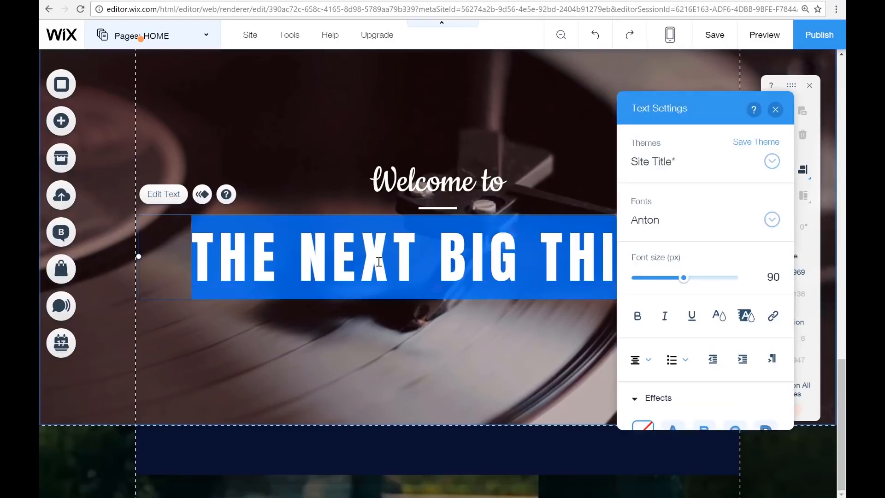
{"action": "type", "text": "S"}
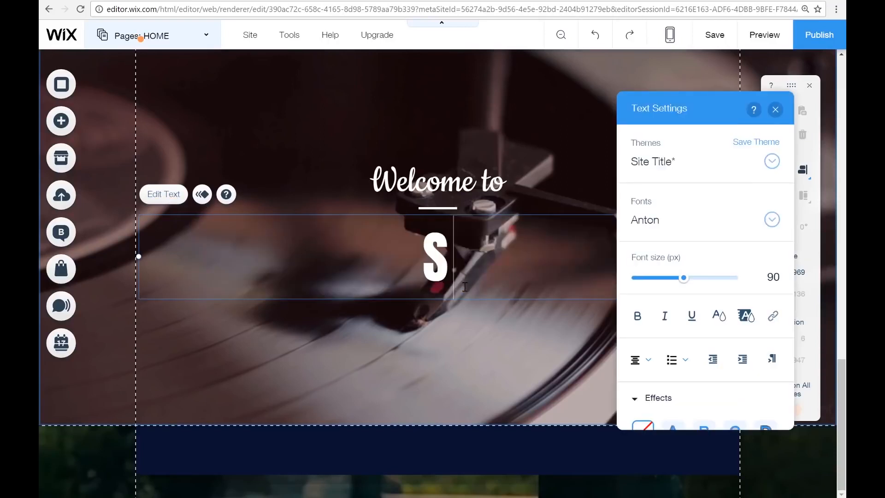
{"action": "type", "text": "howing"}
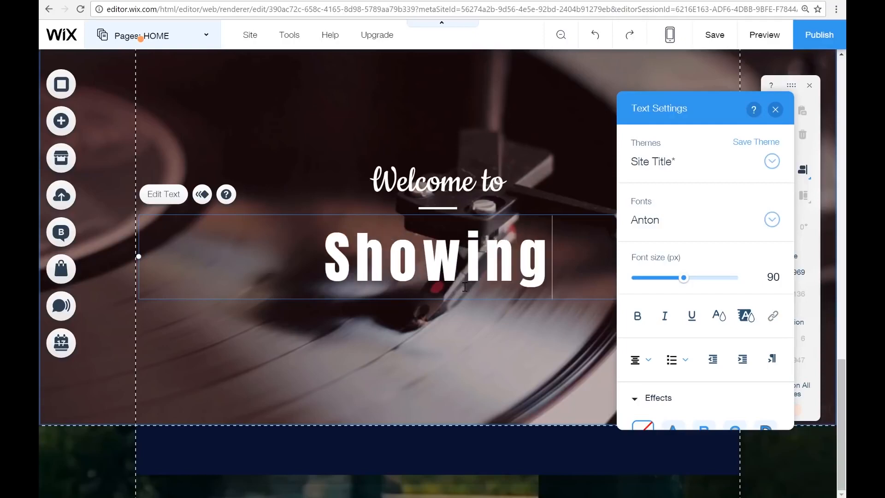
{"action": "type", "text": " Yoy Where You Want To Go"}
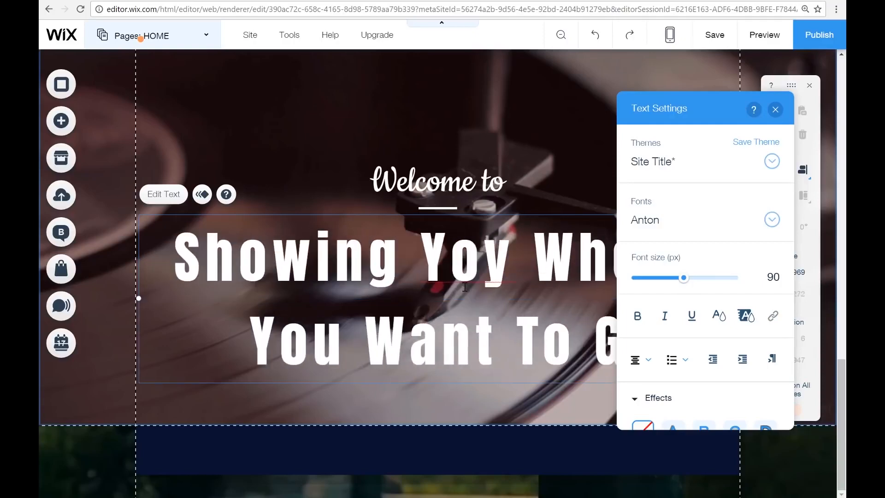
- Apply the Site Title theme to the strip's title and set it in Lulo Clean at 55 px
{"action": "left_click_drag", "start_coordinate": [715, 109], "coordinate": [418, 132]}
{"action": "left_click", "coordinate": [476, 188]}
{"action": "left_click", "coordinate": [412, 237]}
{"action": "left_click", "coordinate": [474, 184]}
{"action": "left_click", "coordinate": [442, 155]}
{"action": "left_click", "coordinate": [474, 242]}
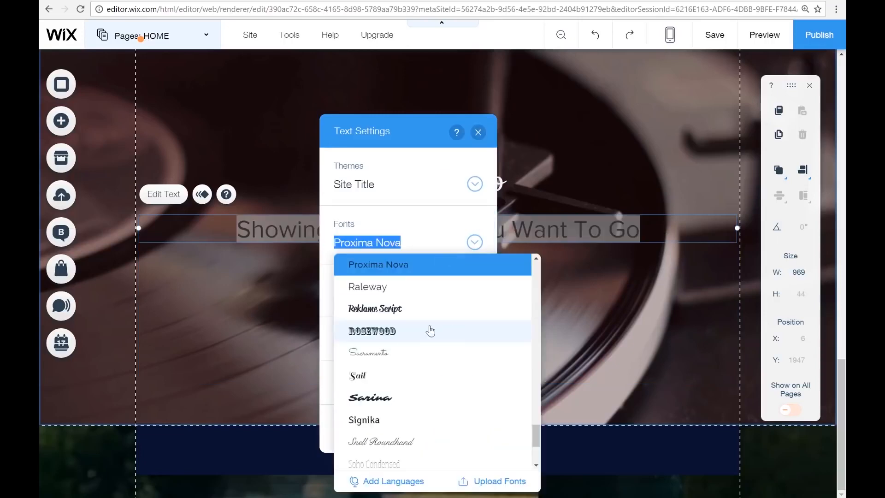
{"action": "left_click_drag", "start_coordinate": [535, 421], "coordinate": [530, 371]}
{"action": "left_click", "coordinate": [395, 454]}
{"action": "left_click_drag", "start_coordinate": [358, 300], "coordinate": [368, 300]}
- Color the strip's title pale lavender and apply a shadow text effect to it
{"action": "scroll", "coordinate": [483, 329], "scroll_direction": "down", "scroll_amount": 1}
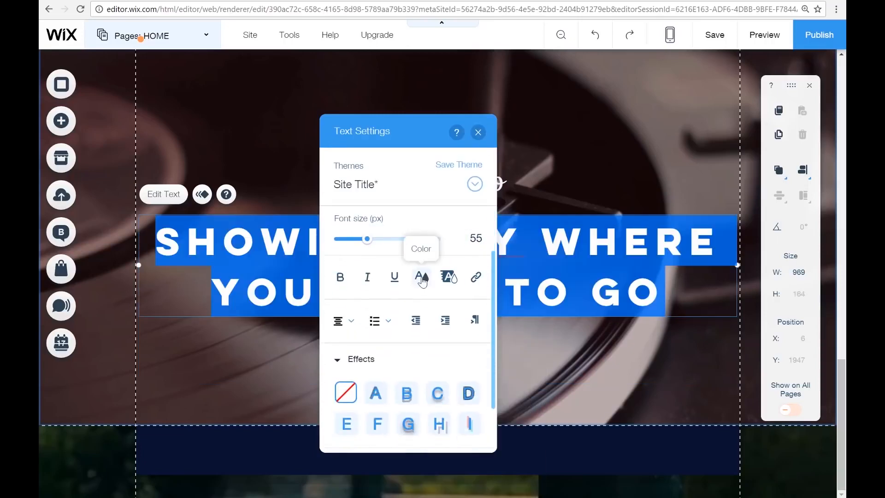
{"action": "left_click", "coordinate": [421, 278]}
{"action": "left_click", "coordinate": [351, 225]}
{"action": "left_click", "coordinate": [447, 277]}
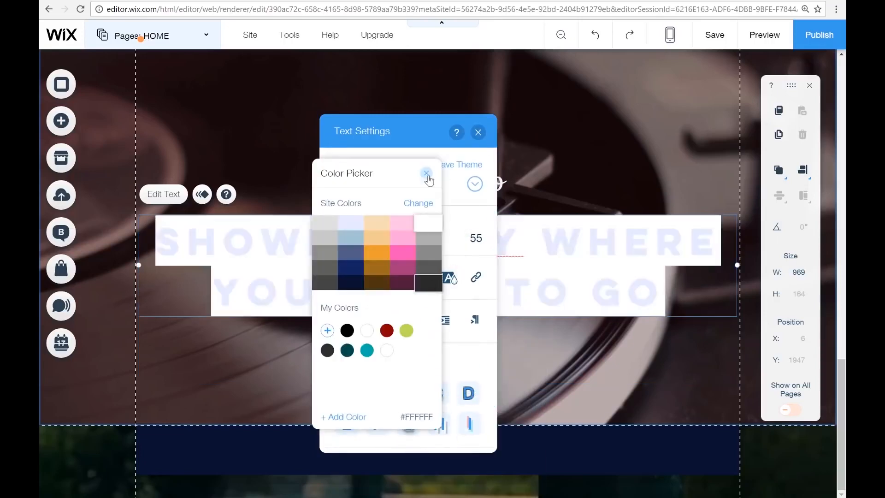
{"action": "left_click", "coordinate": [427, 173]}
{"action": "left_click", "coordinate": [376, 393]}
{"action": "left_click", "coordinate": [478, 133]}
- Replace the strip's "Welcome to" line with "Visual Tour Ireland"
{"action": "left_click", "coordinate": [438, 180]}
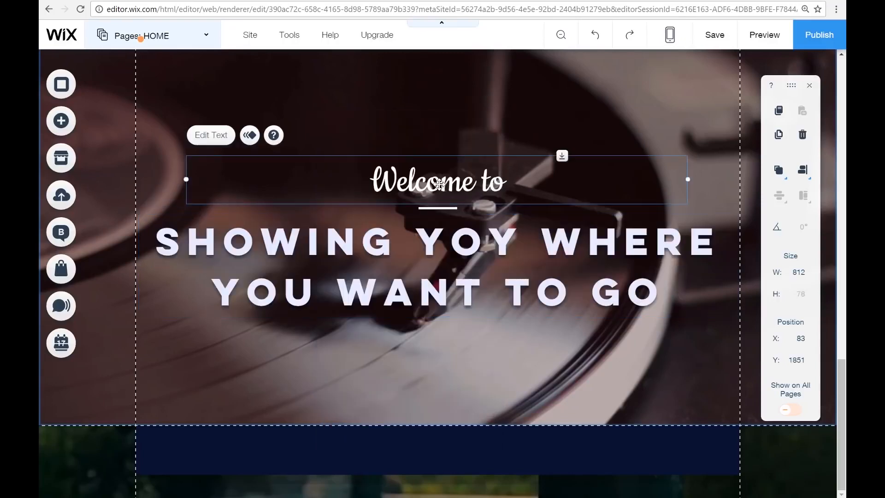
{"action": "left_click", "coordinate": [211, 134]}
{"action": "type", "text": "Visual Tour Treland"}
{"action": "left_click", "coordinate": [775, 110]}
- Correct "Yoy" to "You" in the strip's title
{"action": "left_click", "coordinate": [460, 244]}
{"action": "left_click", "coordinate": [163, 194]}
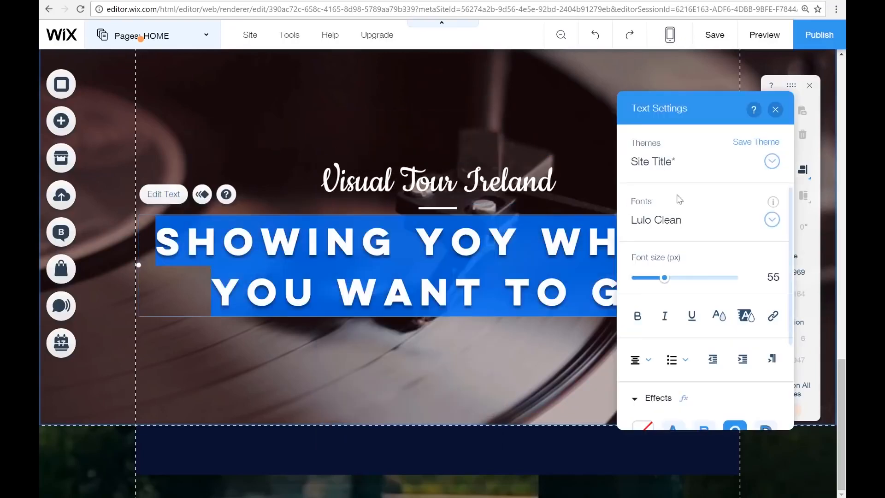
{"action": "left_click", "coordinate": [517, 243]}
{"action": "key", "text": "BackSpace"}
{"action": "type", "text": "U"}
{"action": "left_click", "coordinate": [775, 110]}
- Set the strip's background to the image of the rocky landscape behind dark bars and check it in the site preview
{"action": "left_click", "coordinate": [645, 142]}
{"action": "left_click", "coordinate": [650, 107]}
{"action": "left_click", "coordinate": [719, 214]}
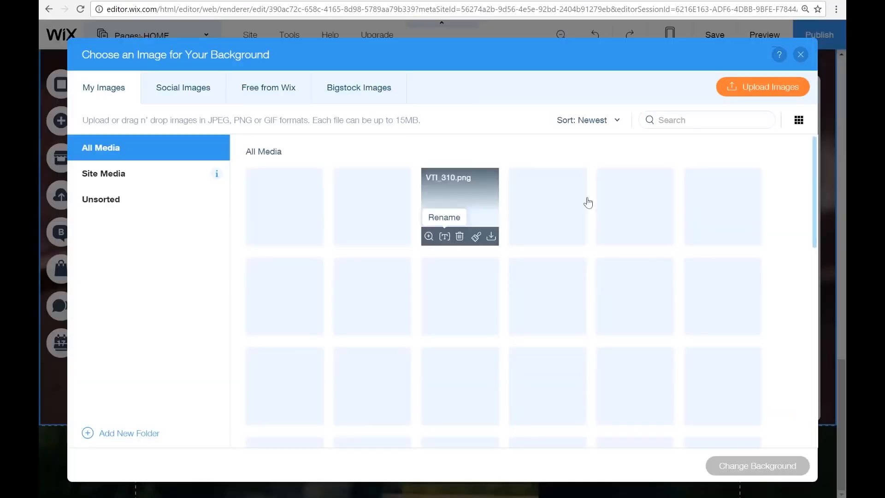
{"action": "scroll", "coordinate": [774, 243], "scroll_direction": "down", "scroll_amount": 5}
{"action": "left_click", "coordinate": [723, 179]}
{"action": "left_click", "coordinate": [757, 465]}
{"action": "left_click", "coordinate": [791, 109]}
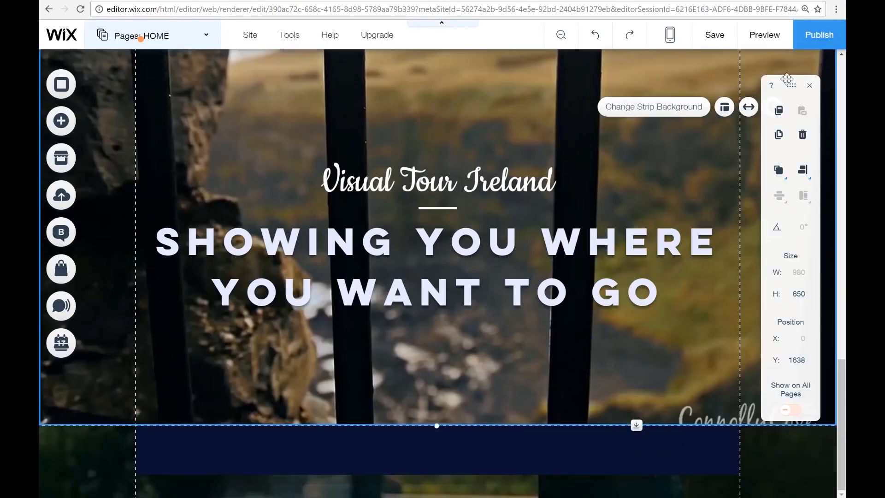
{"action": "left_click", "coordinate": [764, 35]}
{"action": "left_click", "coordinate": [784, 40]}
- Give the strip's background image the Zoom-In scroll effect
{"action": "left_click", "coordinate": [698, 371]}
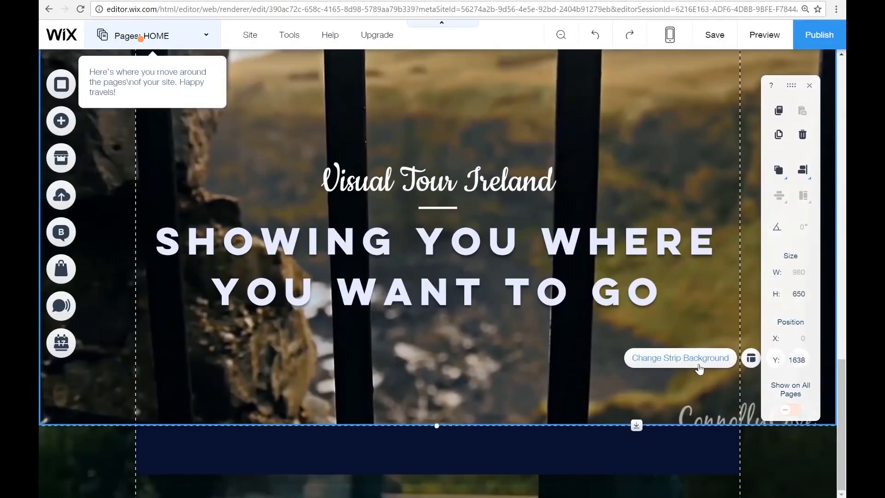
{"action": "left_click", "coordinate": [682, 358]}
{"action": "left_click", "coordinate": [755, 177]}
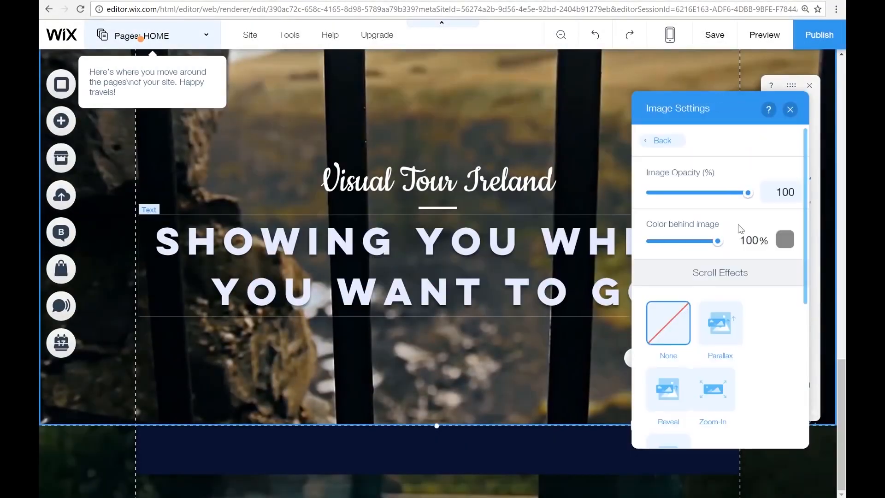
{"action": "left_click", "coordinate": [711, 392]}
- Preview the site and scroll through the home page to check the strip's Zoom-In effect
{"action": "left_click", "coordinate": [764, 34]}
{"action": "scroll", "coordinate": [632, 175], "scroll_direction": "up", "scroll_amount": 16}
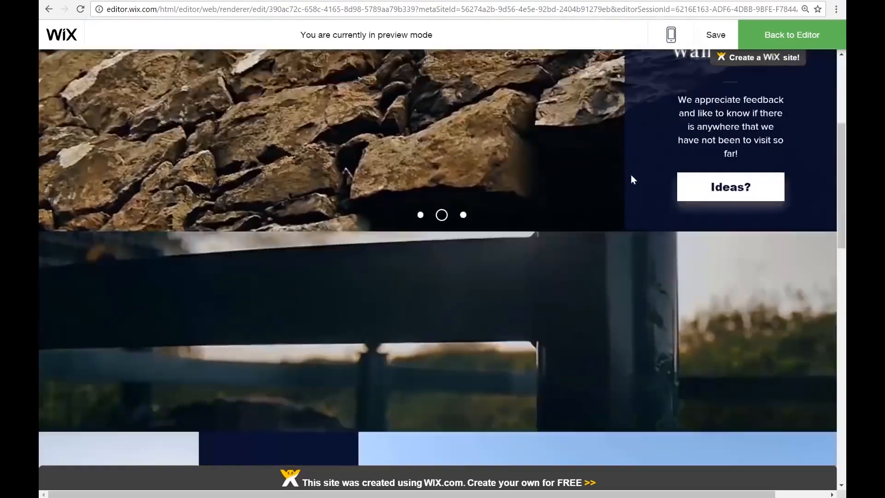
{"action": "scroll", "coordinate": [631, 175], "scroll_direction": "down", "scroll_amount": 16}
{"action": "scroll", "coordinate": [631, 175], "scroll_direction": "up", "scroll_amount": 8}
{"action": "scroll", "coordinate": [631, 175], "scroll_direction": "down", "scroll_amount": 8}
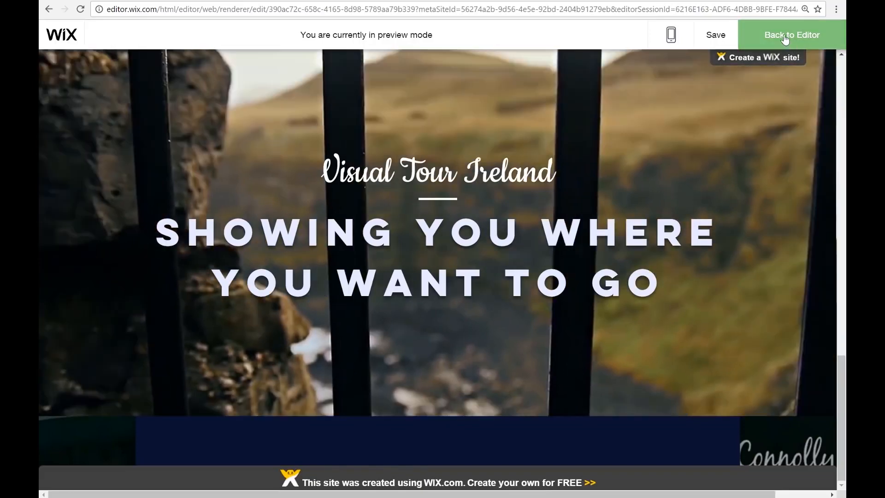
{"action": "left_click", "coordinate": [785, 40]}
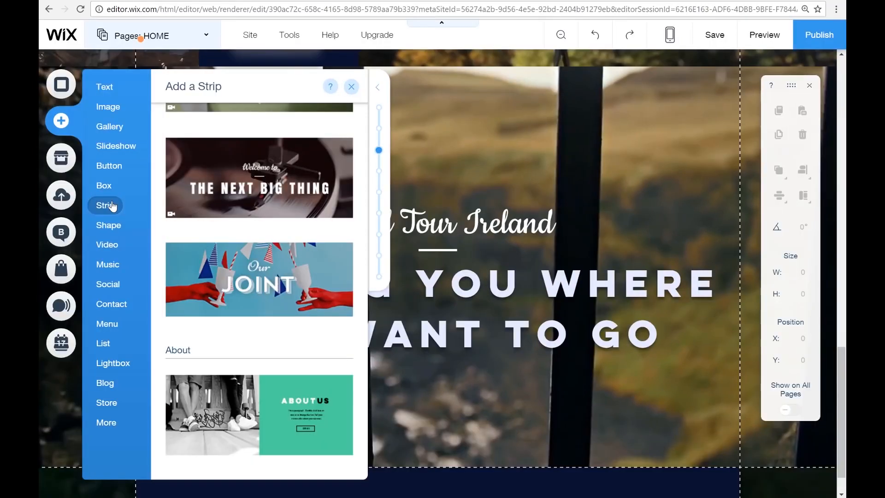
- Add the black-and-white and green "About Us" strip below the Visual Tour Ireland strip
{"action": "scroll", "coordinate": [281, 396], "scroll_direction": "down", "scroll_amount": 5}
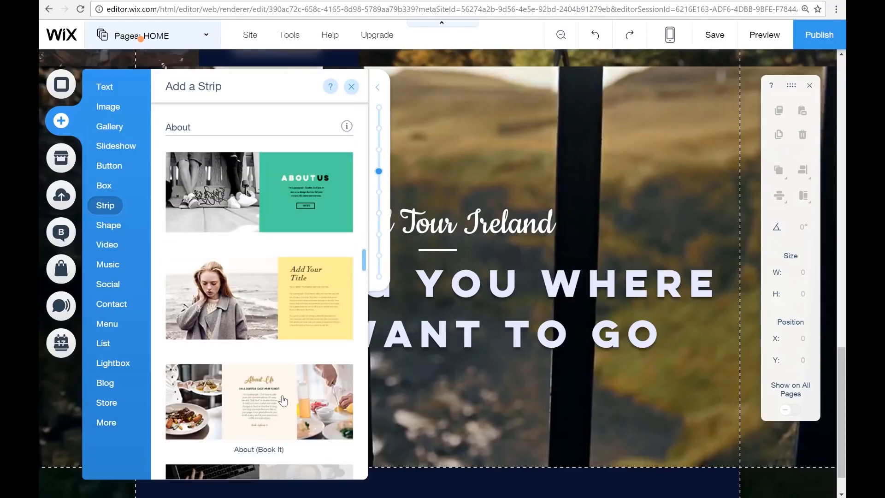
{"action": "left_click_drag", "start_coordinate": [276, 184], "coordinate": [470, 308]}
{"action": "scroll", "coordinate": [470, 251], "scroll_direction": "down", "scroll_amount": 2}
- Change the background of the new strip's green text column to white
{"action": "left_click", "coordinate": [471, 251]}
{"action": "left_click", "coordinate": [608, 149]}
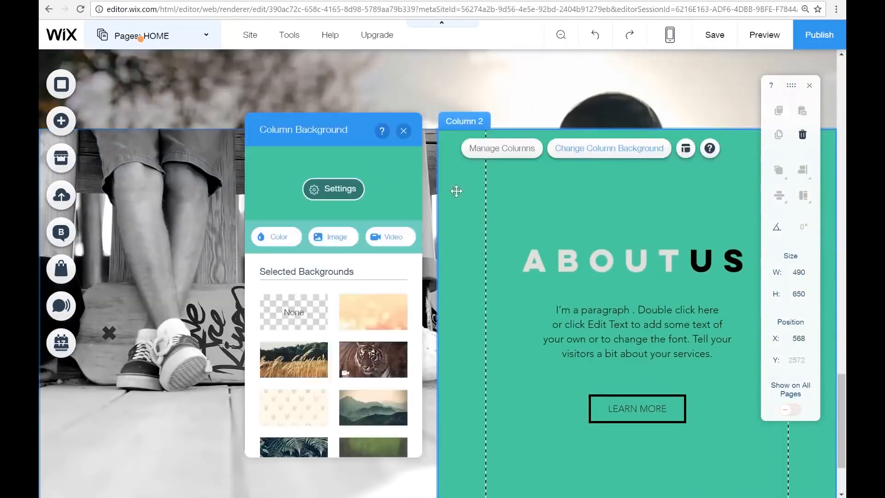
{"action": "left_click", "coordinate": [277, 237]}
{"action": "left_click", "coordinate": [403, 132]}
- Replace the new strip's "ABOUT US" title with "SERVICES WE OFFER"
{"action": "double_click", "coordinate": [636, 259]}
{"action": "left_click_drag", "start_coordinate": [686, 258], "coordinate": [625, 257]}
{"action": "type", "text": "SERVICES WE OFFER"}
- Recolor "SERVICES" and "OFFER" in slate blue and "WE" in dark navy
{"action": "double_click", "coordinate": [631, 321]}
{"action": "left_click", "coordinate": [402, 324]}
{"action": "left_click", "coordinate": [408, 250]}
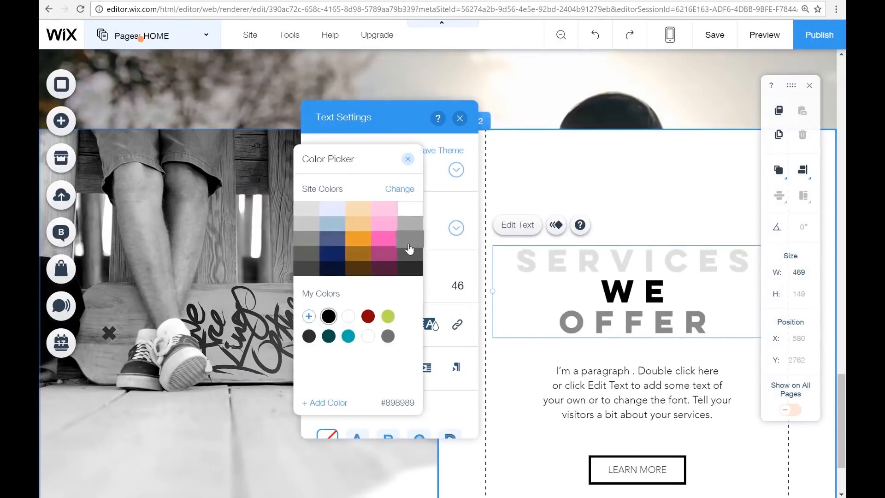
{"action": "left_click", "coordinate": [358, 223]}
{"action": "left_click", "coordinate": [331, 207]}
{"action": "double_click", "coordinate": [603, 321]}
{"action": "left_click", "coordinate": [403, 324]}
{"action": "left_click", "coordinate": [359, 223]}
{"action": "double_click", "coordinate": [631, 261]}
{"action": "left_click", "coordinate": [359, 223]}
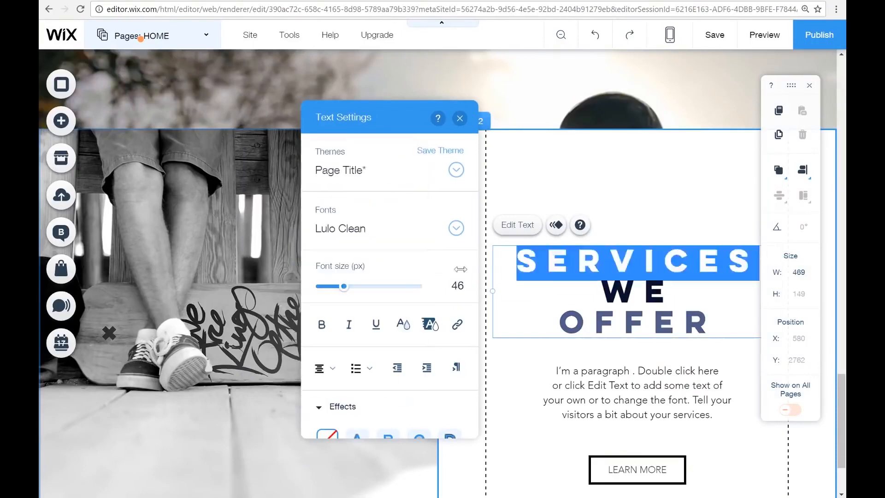
{"action": "left_click", "coordinate": [460, 118]}
- Move the "SERVICES WE OFFER" title up near the upper edge of its column
{"action": "left_click_drag", "start_coordinate": [654, 287], "coordinate": [654, 230]}
{"action": "left_click_drag", "start_coordinate": [791, 85], "coordinate": [316, 139]}
{"action": "left_click_drag", "start_coordinate": [601, 206], "coordinate": [599, 178]}
- Replace the placeholder paragraph with the text starting "Feel like you need a video to promote products" and ending "drop us an email."
{"action": "left_click", "coordinate": [622, 389]}
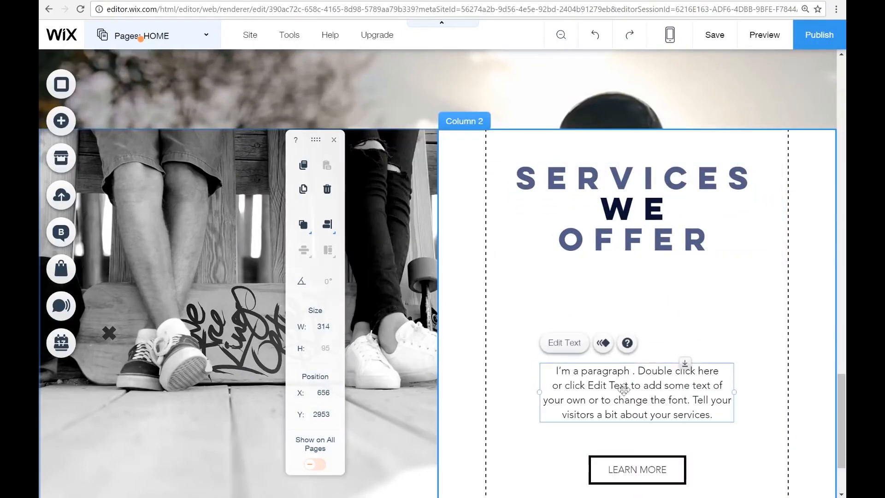
{"action": "key", "text": "alt+Tab"}
{"action": "key", "text": "alt+Tab"}
{"action": "double_click", "coordinate": [671, 375]}
{"action": "type", "text": "Feel like you need a video to promote products, services that your company offer or for whatever reason it is, simply click the button below and drop us an email."}
{"action": "left_click", "coordinate": [507, 118]}
- Move the services paragraph and the LEARN MORE button up closer to the title
{"action": "left_click_drag", "start_coordinate": [640, 391], "coordinate": [641, 321]}
{"action": "left_click", "coordinate": [640, 481]}
{"action": "left_click_drag", "start_coordinate": [640, 482], "coordinate": [640, 426]}
- Change the LEARN MORE button's text to "Contact Us" and add a link to it
{"action": "left_click", "coordinate": [620, 393]}
{"action": "type", "text": "Contact Us"}
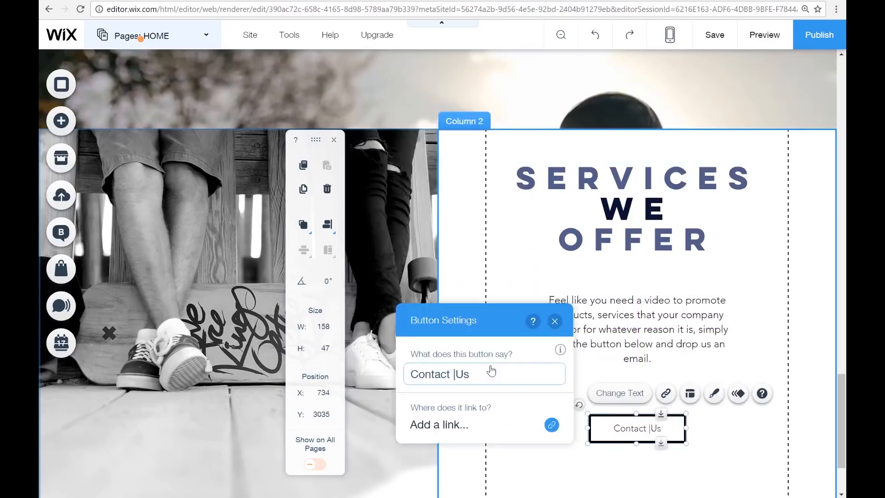
{"action": "left_click", "coordinate": [551, 424]}
{"action": "left_click", "coordinate": [592, 206]}
{"action": "left_click", "coordinate": [578, 367]}
{"action": "left_click", "coordinate": [555, 320]}
- Break the services paragraph so that "simply click the button below" starts on a new line
{"action": "double_click", "coordinate": [708, 349]}
{"action": "left_click", "coordinate": [697, 330]}
{"action": "key", "text": "Return"}
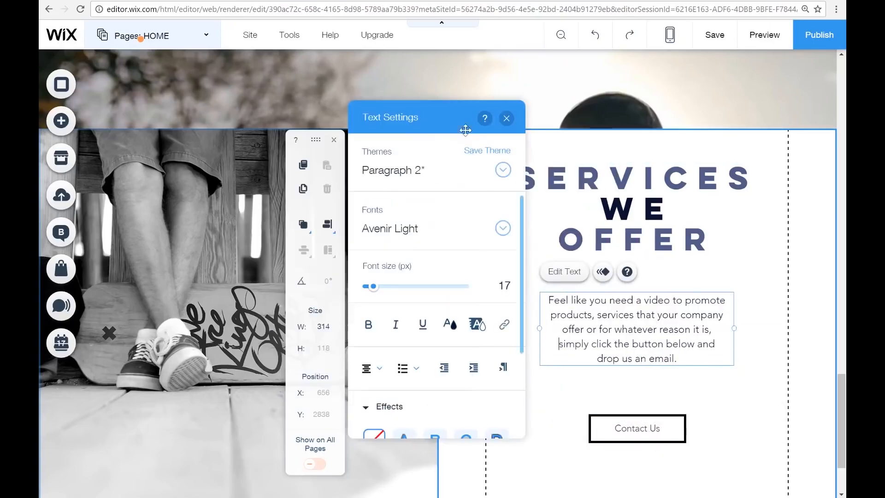
{"action": "left_click", "coordinate": [507, 118]}
- Try an image from the media library as the background of the services strip's photo column and preview the site
{"action": "left_click", "coordinate": [184, 277]}
{"action": "scroll", "coordinate": [548, 239], "scroll_direction": "down", "scroll_amount": 15}
{"action": "left_click", "coordinate": [403, 336]}
{"action": "left_click", "coordinate": [758, 466]}
{"action": "left_click", "coordinate": [764, 35]}
{"action": "left_click", "coordinate": [791, 35]}
- Set the first column's background to the free Wix video of a large tree
{"action": "left_click", "coordinate": [295, 281]}
{"action": "left_click", "coordinate": [169, 88]}
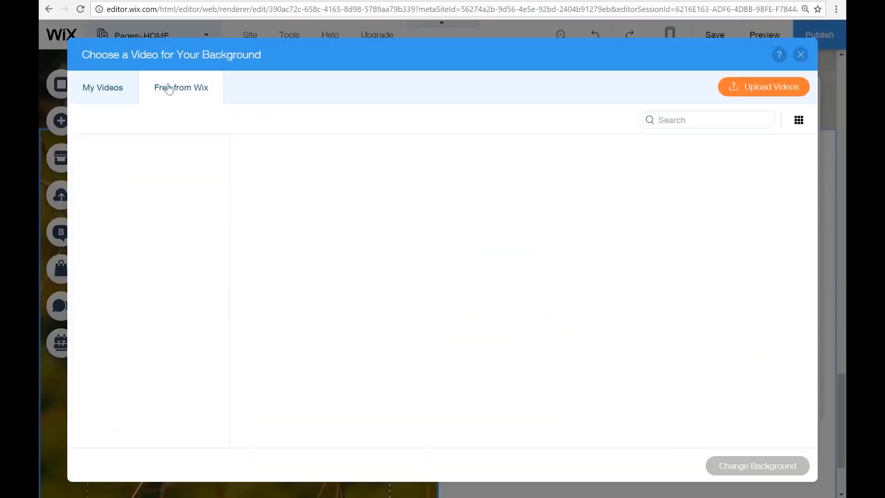
{"action": "left_click_drag", "start_coordinate": [814, 229], "coordinate": [814, 340]}
{"action": "scroll", "coordinate": [127, 391], "scroll_direction": "down", "scroll_amount": 1}
{"action": "left_click", "coordinate": [126, 409]}
{"action": "left_click", "coordinate": [547, 411]}
{"action": "left_click", "coordinate": [756, 466]}
- Set the tree video to no overlay pattern, enable an overlay color and adjust its opacity
{"action": "left_click", "coordinate": [529, 226]}
{"action": "left_click", "coordinate": [523, 261]}
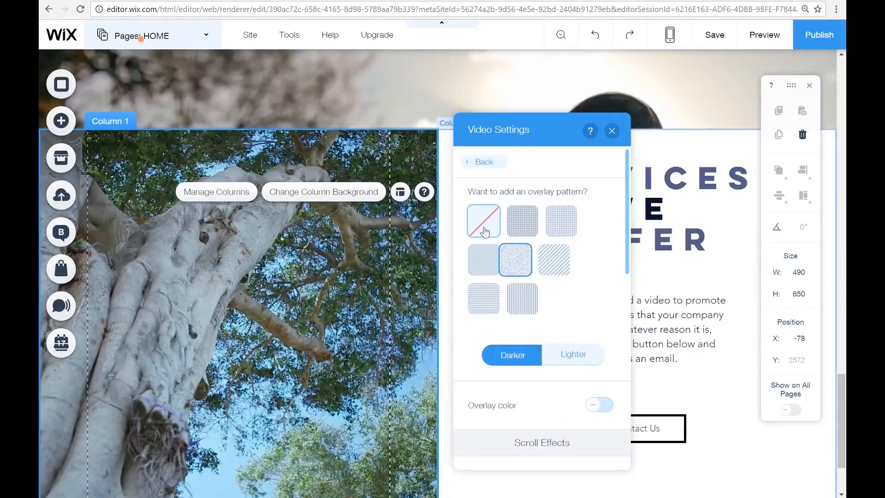
{"action": "left_click", "coordinate": [483, 232]}
{"action": "left_click", "coordinate": [599, 405]}
{"action": "left_click_drag", "start_coordinate": [491, 413], "coordinate": [517, 415]}
{"action": "scroll", "coordinate": [577, 335], "scroll_direction": "down", "scroll_amount": 10}
{"action": "left_click", "coordinate": [611, 131]}
- Preview the site and scroll down the home page to check the services strip
{"action": "left_click", "coordinate": [765, 35]}
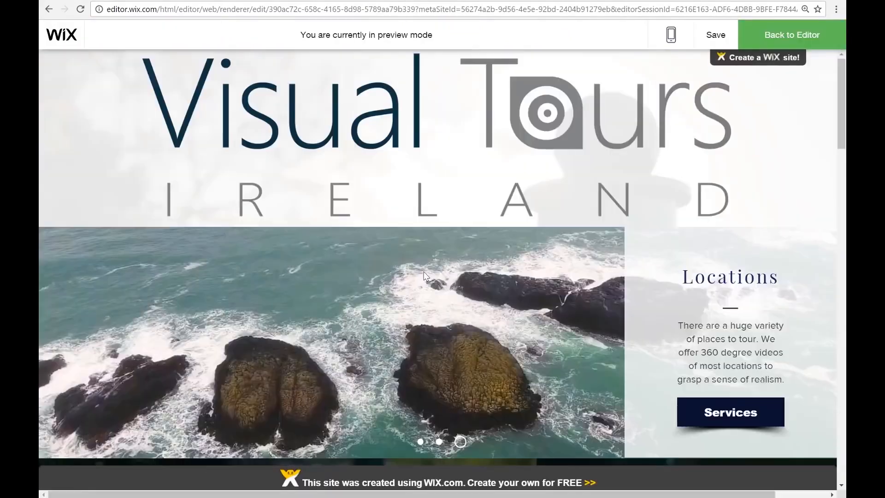
{"action": "scroll", "coordinate": [438, 258], "scroll_direction": "down", "scroll_amount": 20}
{"action": "left_click", "coordinate": [792, 35]}
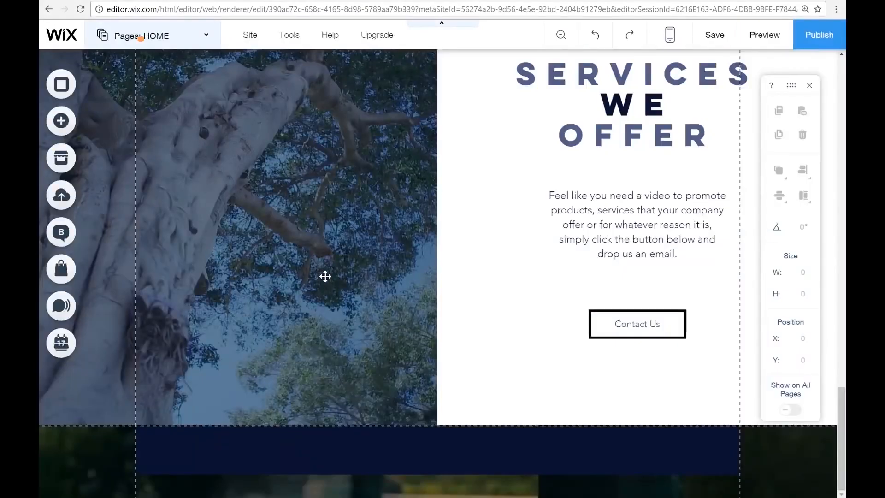
- Add a full-width grid gallery below the services strip
{"action": "left_click", "coordinate": [65, 121]}
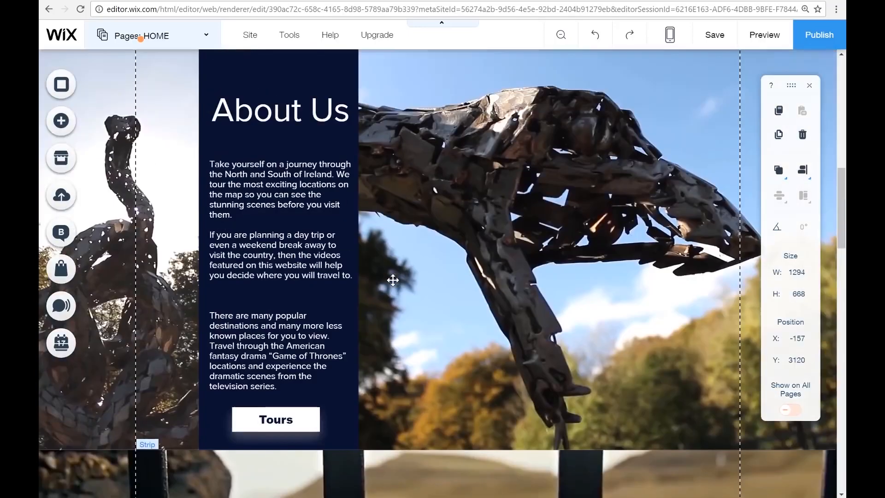
- Duplicate the empty strip between the slideshow and the About Us section
{"action": "scroll", "coordinate": [392, 266], "scroll_direction": "up", "scroll_amount": 4}
{"action": "scroll", "coordinate": [392, 266], "scroll_direction": "up", "scroll_amount": 2}
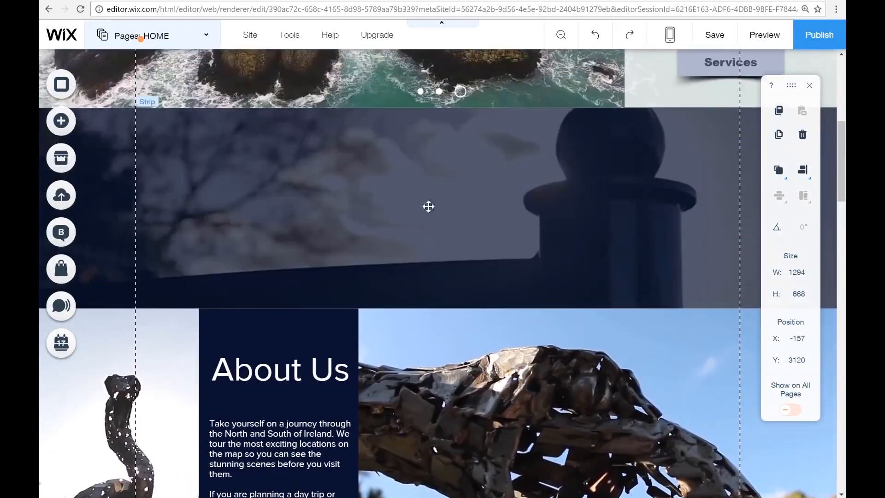
{"action": "left_click", "coordinate": [408, 203]}
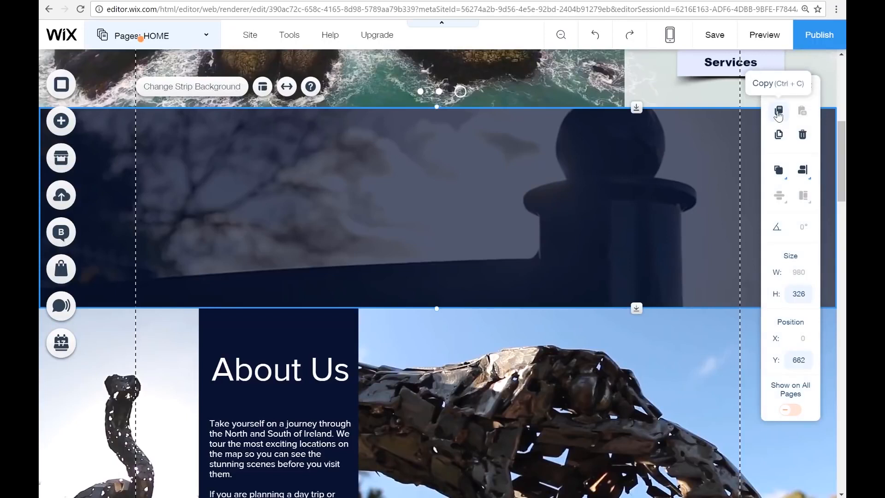
{"action": "left_click", "coordinate": [778, 136]}
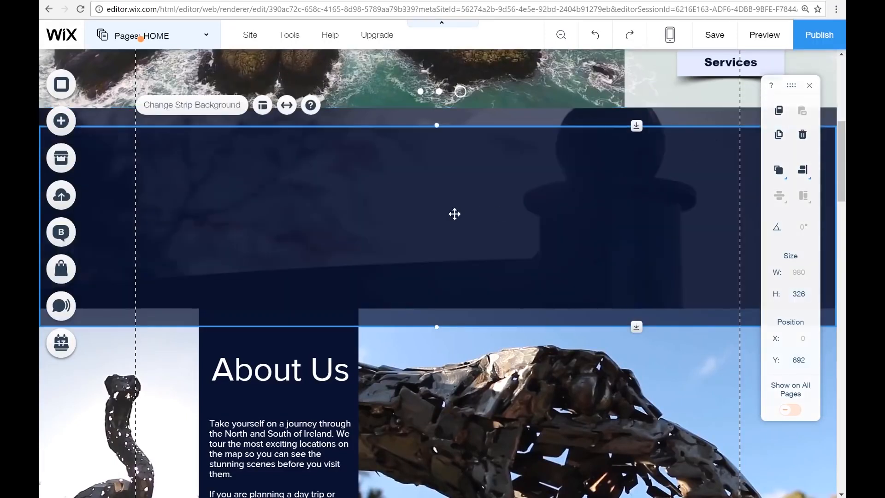
- Move the duplicated strip down the page to sit directly below the services strip
{"action": "left_click_drag", "start_coordinate": [450, 308], "coordinate": [436, 497]}
{"action": "scroll", "coordinate": [429, 479], "scroll_direction": "down", "scroll_amount": 15}
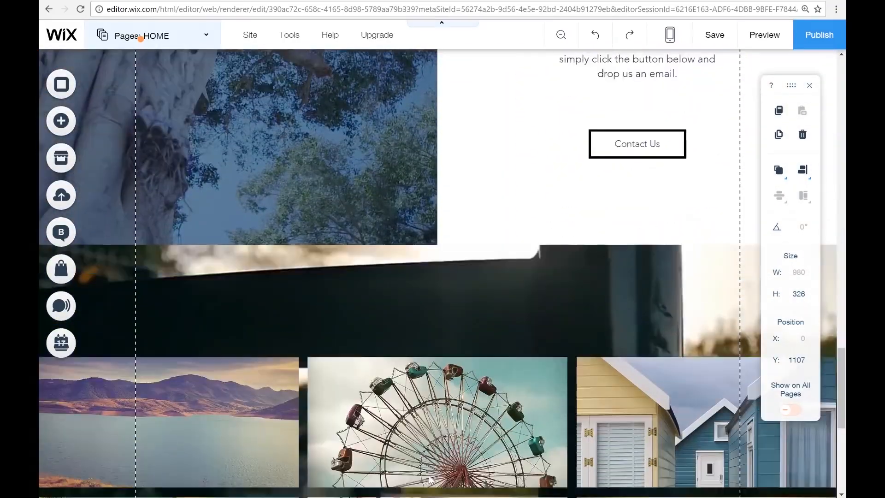
{"action": "scroll", "coordinate": [430, 479], "scroll_direction": "down", "scroll_amount": 2}
{"action": "left_click_drag", "start_coordinate": [421, 257], "coordinate": [421, 249]}
- Reposition the grid gallery directly below the duplicated strip, at a Y position of about 3264
{"action": "left_click_drag", "start_coordinate": [404, 366], "coordinate": [391, 386]}
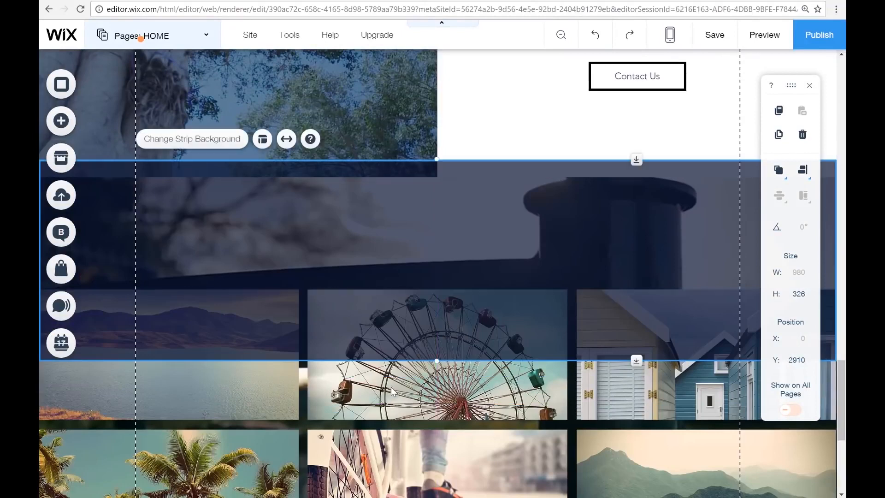
{"action": "left_click_drag", "start_coordinate": [385, 451], "coordinate": [392, 492]}
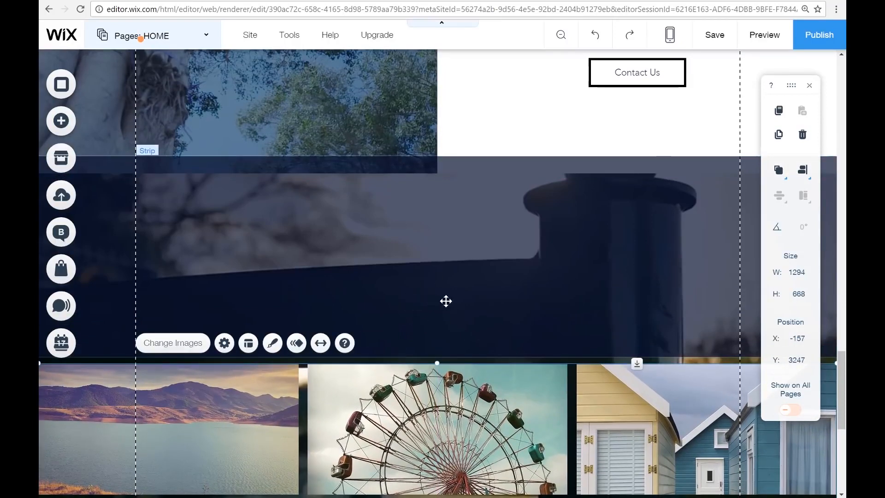
{"action": "left_click_drag", "start_coordinate": [427, 428], "coordinate": [430, 463]}
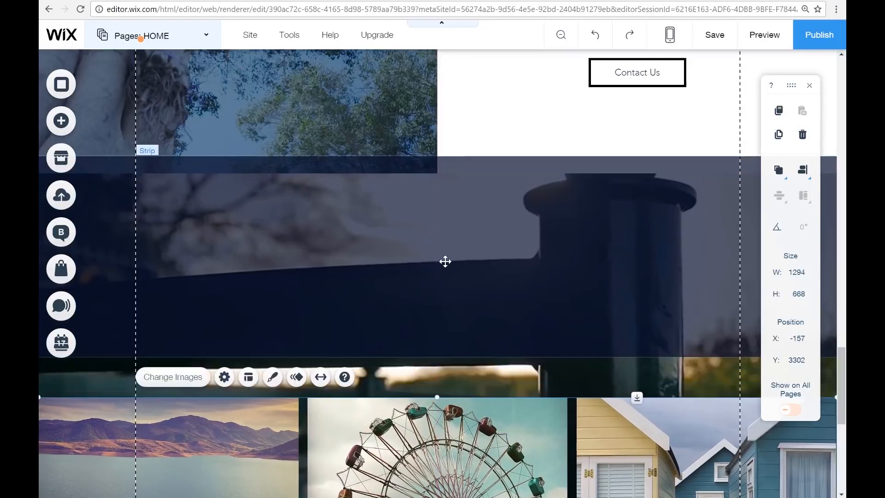
{"action": "left_click", "coordinate": [442, 286]}
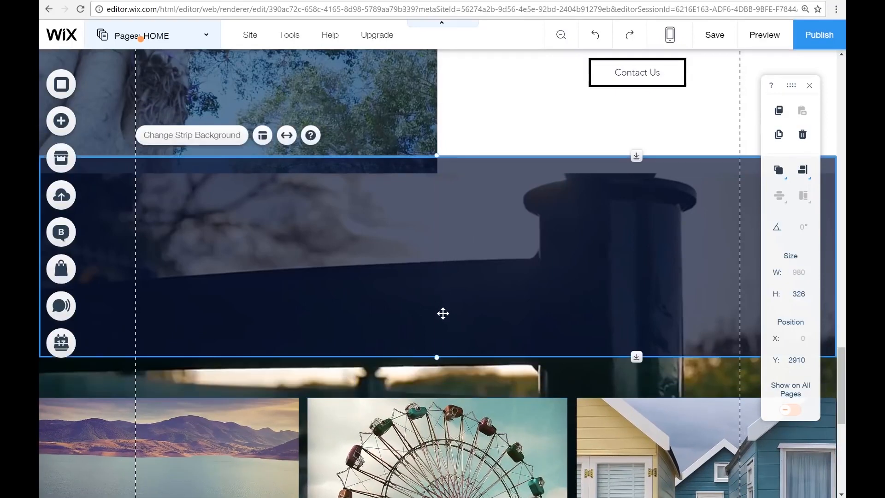
{"action": "left_click", "coordinate": [392, 427]}
{"action": "left_click_drag", "start_coordinate": [377, 422], "coordinate": [372, 413]}
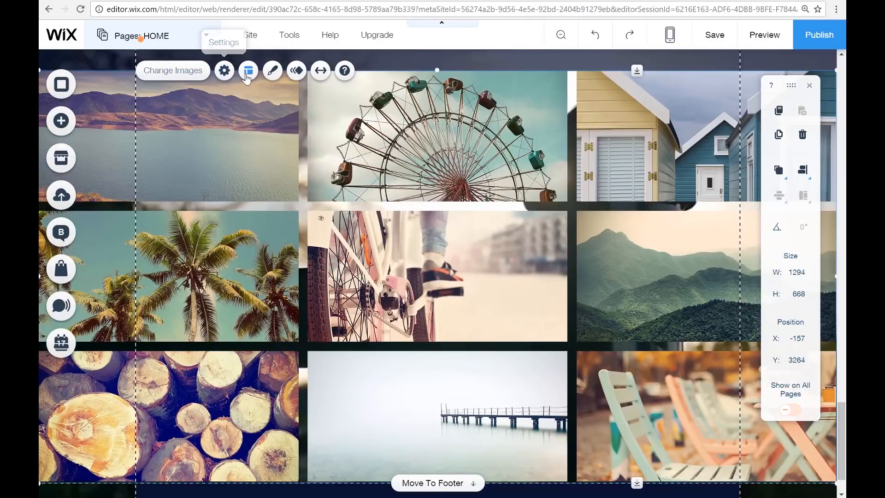
- Open the grid gallery's image organizer and look through its placeholder images
{"action": "left_click", "coordinate": [181, 78]}
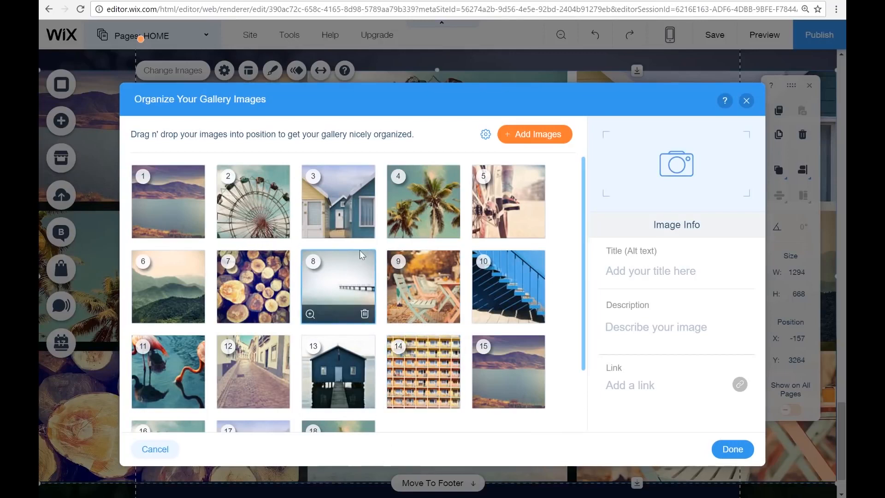
{"action": "scroll", "coordinate": [360, 251], "scroll_direction": "down", "scroll_amount": 2}
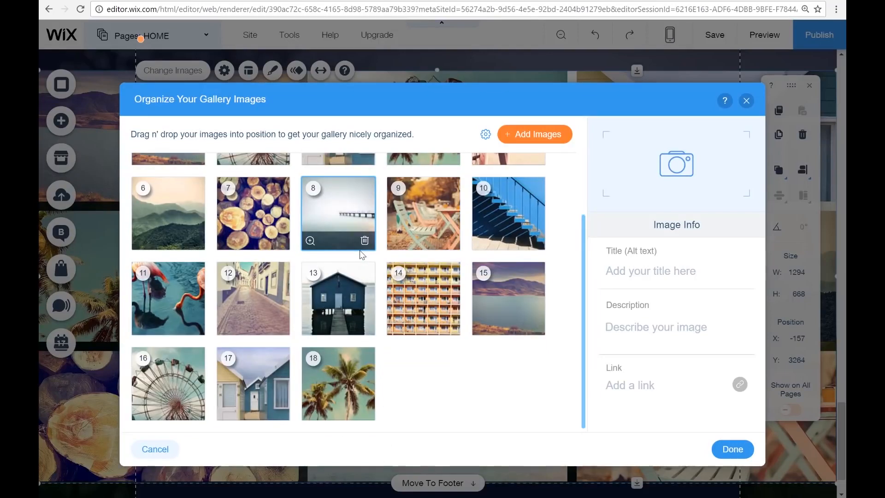
{"action": "scroll", "coordinate": [362, 255], "scroll_direction": "up", "scroll_amount": 2}
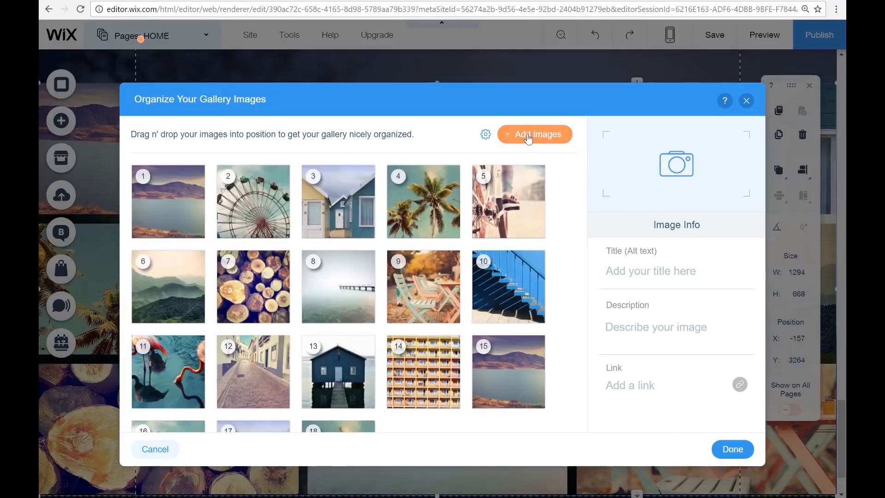
- Try to add eleven castle, cliff and coast photos from All Media to the gallery
{"action": "left_click", "coordinate": [529, 135]}
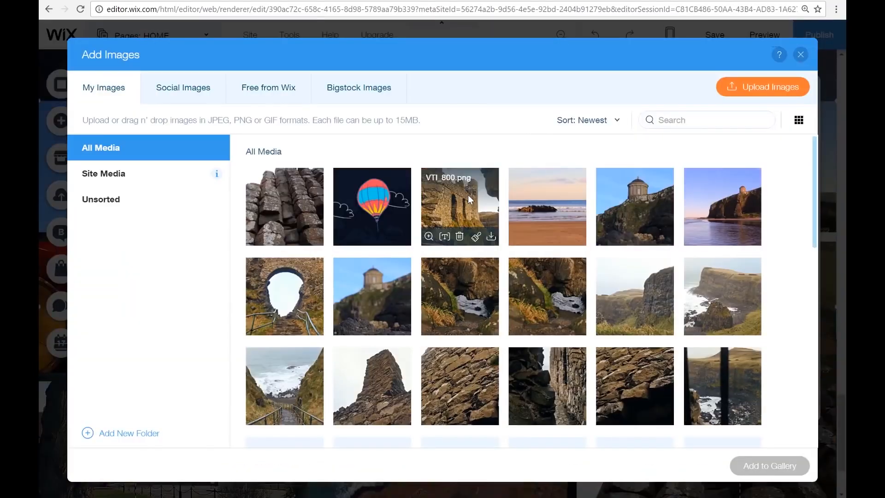
{"action": "left_click", "coordinate": [468, 195]}
{"action": "left_click", "coordinate": [534, 209]}
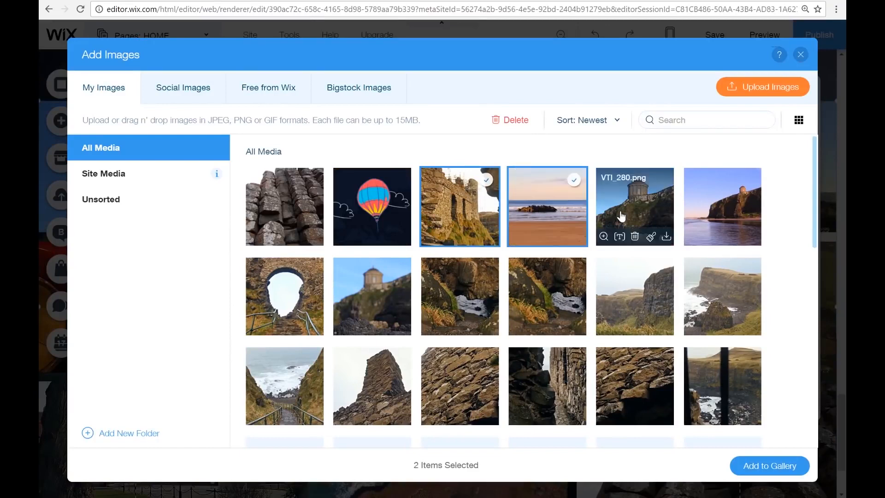
{"action": "left_click", "coordinate": [621, 216]}
{"action": "left_click", "coordinate": [630, 300]}
{"action": "left_click", "coordinate": [551, 298]}
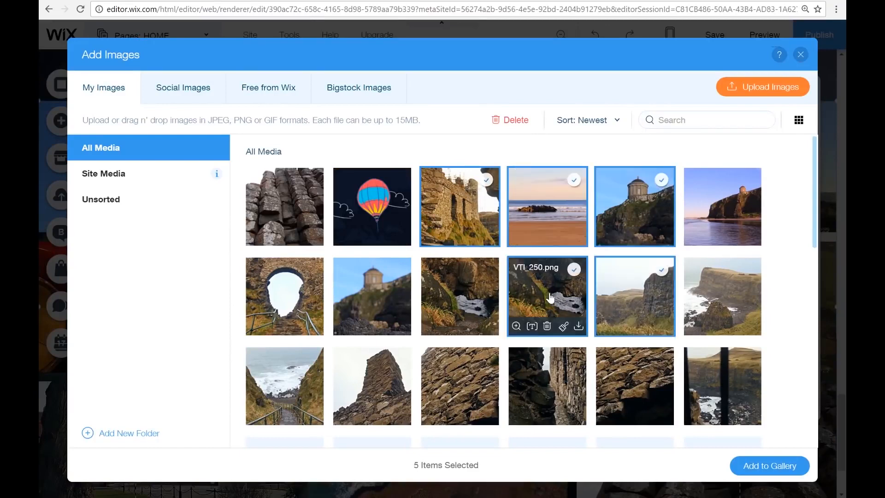
{"action": "left_click", "coordinate": [548, 366]}
{"action": "left_click", "coordinate": [453, 392]}
{"action": "left_click", "coordinate": [399, 391]}
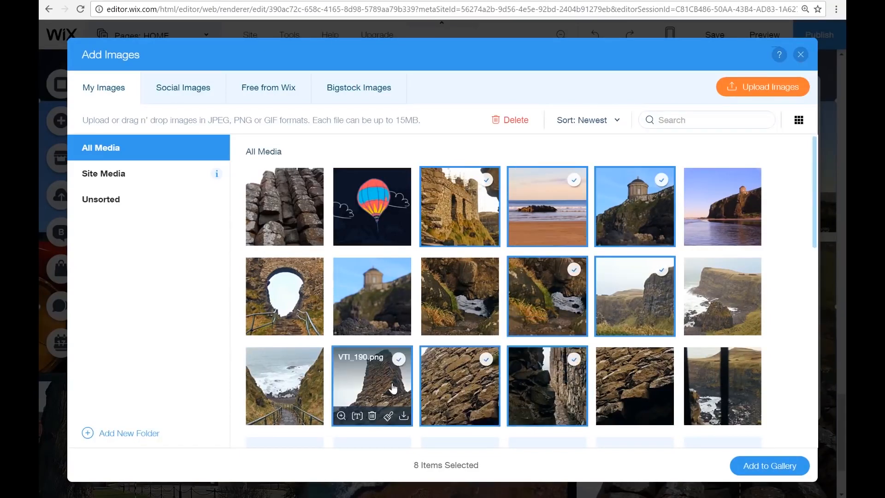
{"action": "left_click", "coordinate": [303, 386]}
{"action": "left_click", "coordinate": [629, 400]}
{"action": "left_click", "coordinate": [703, 401]}
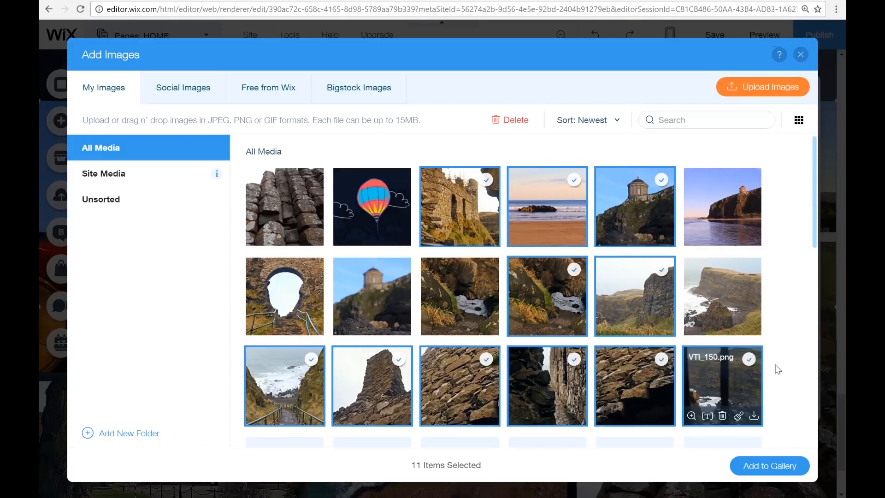
{"action": "left_click", "coordinate": [764, 472]}
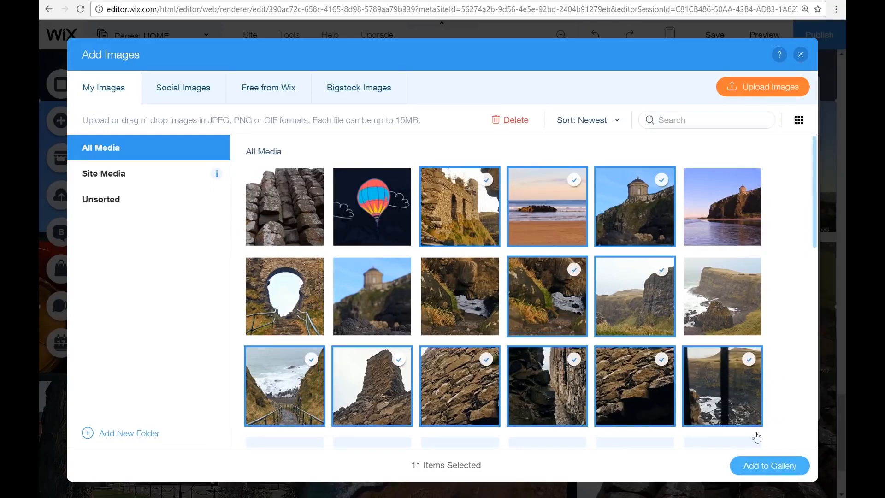
{"action": "left_click", "coordinate": [800, 55]}
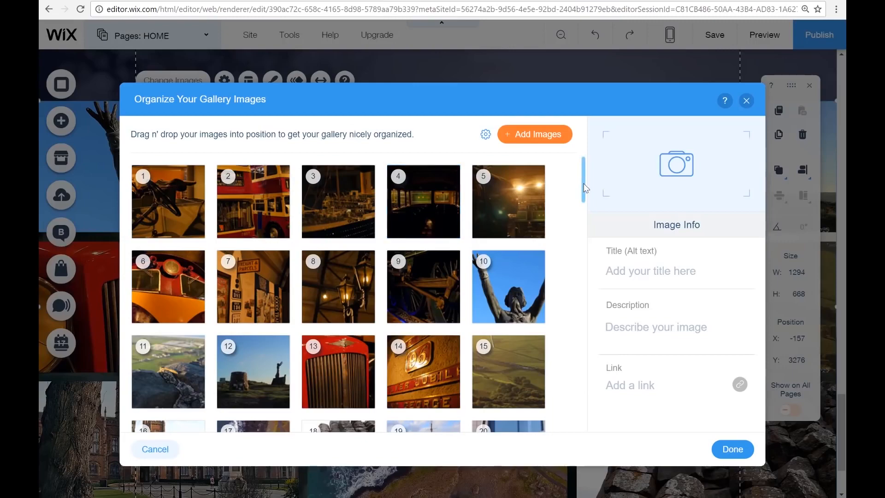
- Give the university gates image, number 78, the title "Queens University", a description and a web link, and finish organizing the gallery
{"action": "left_click_drag", "start_coordinate": [583, 188], "coordinate": [585, 407]}
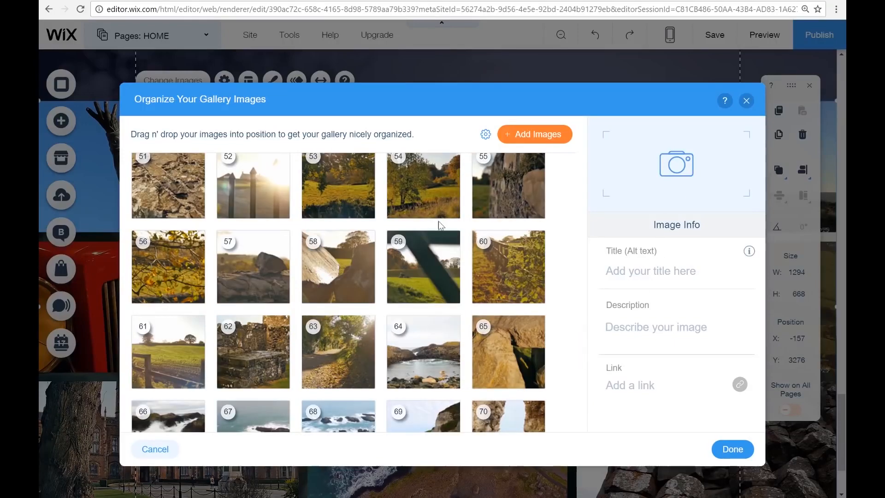
{"action": "scroll", "coordinate": [479, 267], "scroll_direction": "up", "scroll_amount": 5}
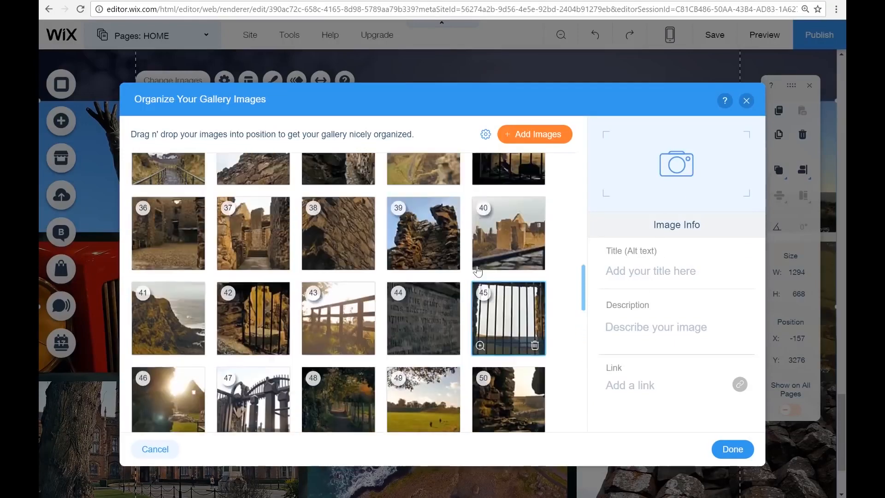
{"action": "scroll", "coordinate": [478, 271], "scroll_direction": "up", "scroll_amount": 10}
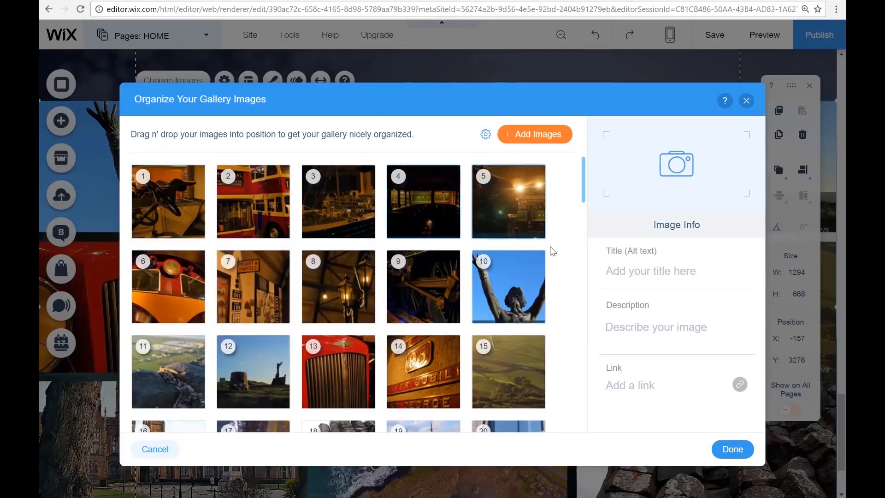
{"action": "left_click_drag", "start_coordinate": [583, 187], "coordinate": [578, 322]}
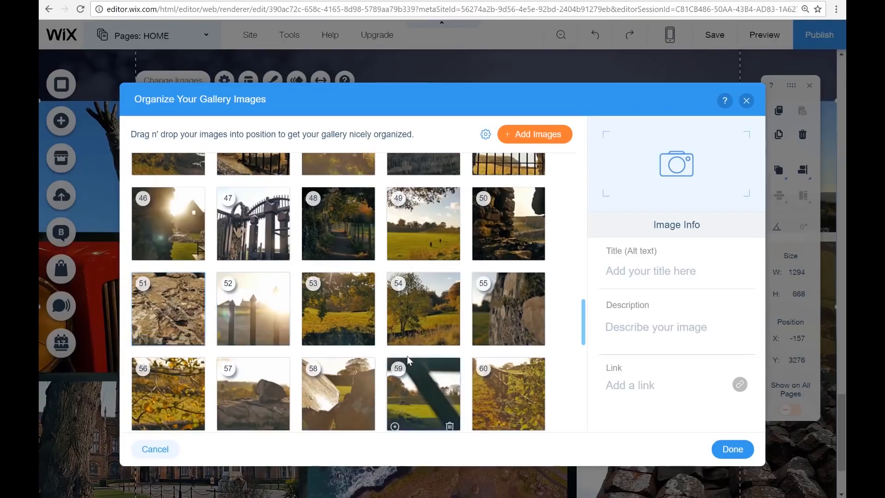
{"action": "left_click_drag", "start_coordinate": [584, 335], "coordinate": [588, 417]}
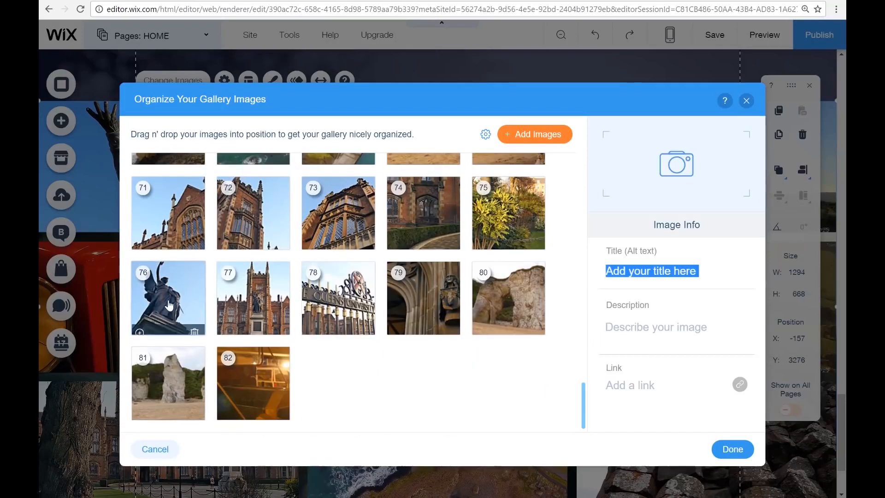
{"action": "left_click", "coordinate": [339, 297]}
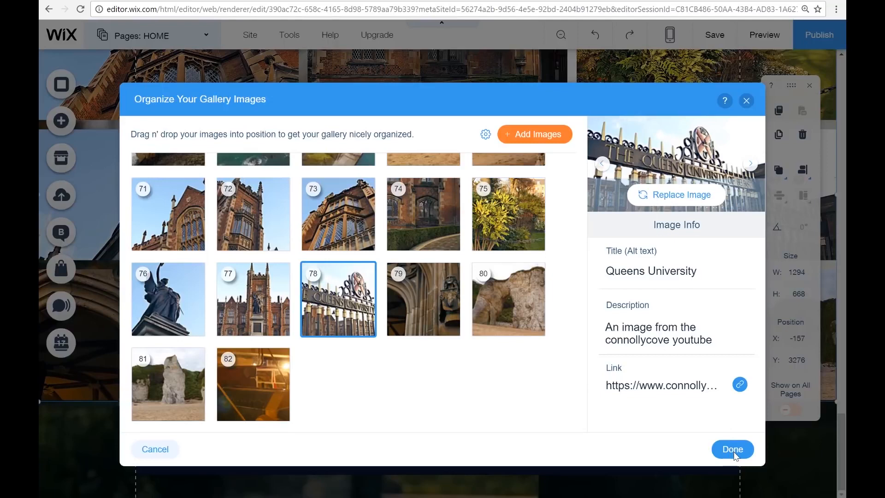
{"action": "left_click", "coordinate": [746, 101]}
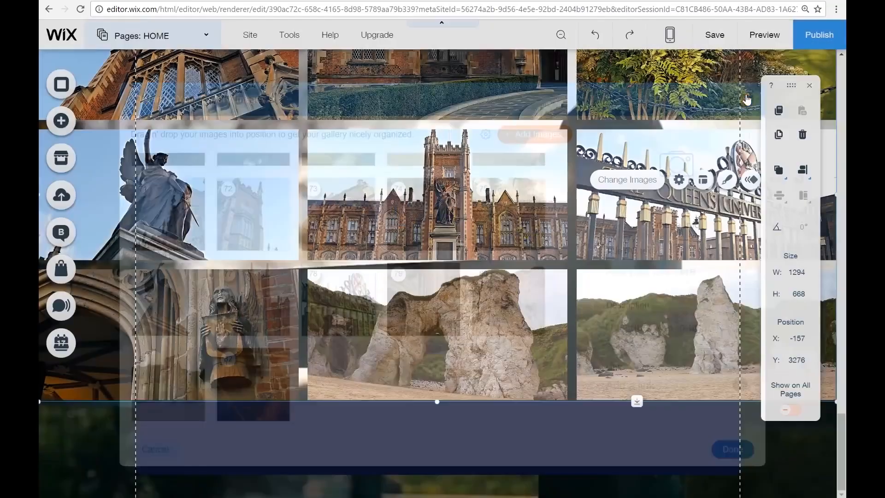
- Preview the site, test the overlay text and link on the Queens University image, and return to the editor
{"action": "left_click", "coordinate": [767, 37]}
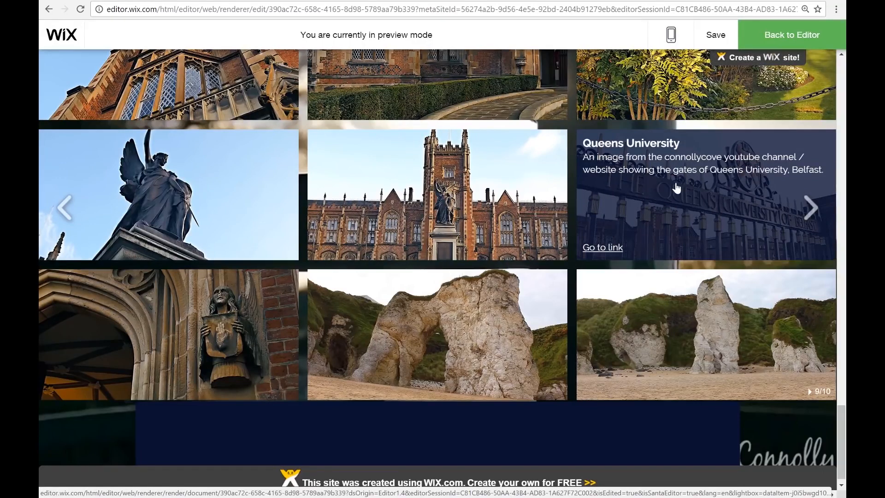
{"action": "left_click", "coordinate": [608, 249]}
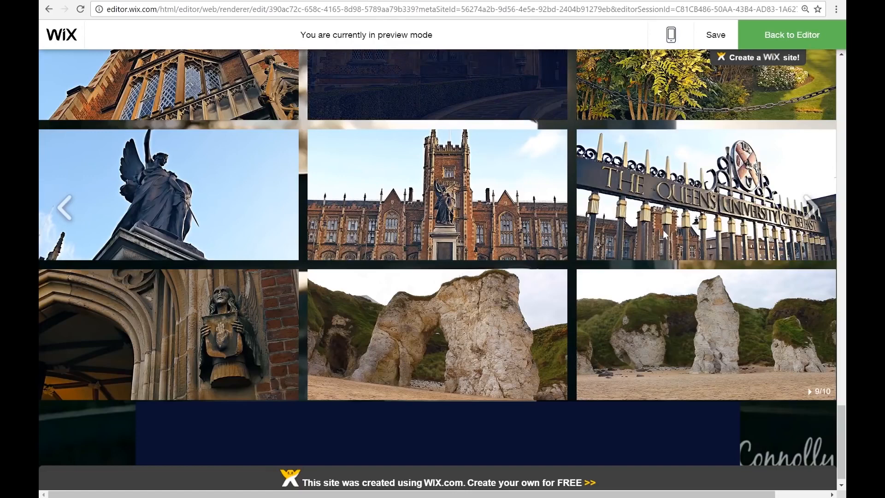
{"action": "mouse_move", "coordinate": [618, 250]}
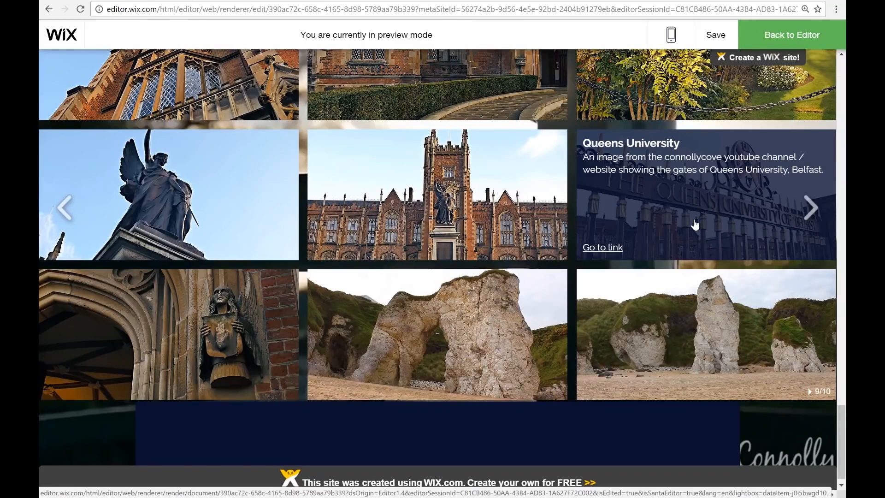
{"action": "left_click", "coordinate": [772, 39]}
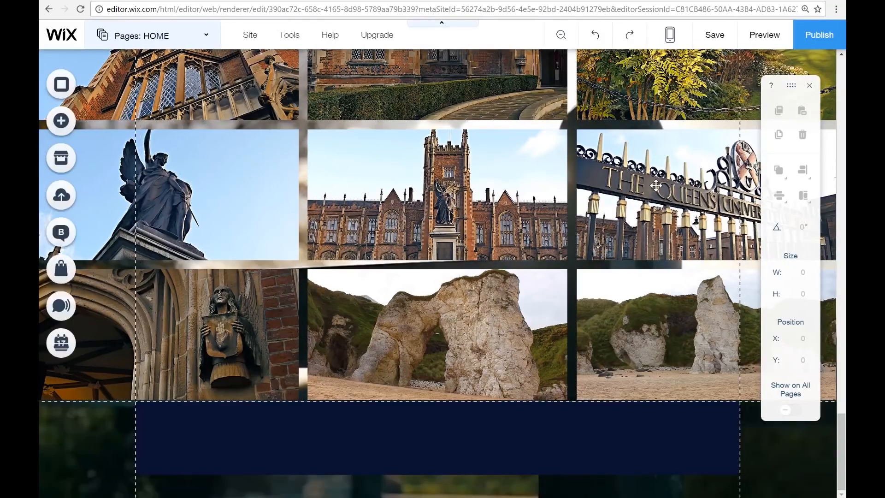
- Open the gallery's custom design options and examine the Regular text settings and the Hover settings
{"action": "left_click", "coordinate": [656, 186]}
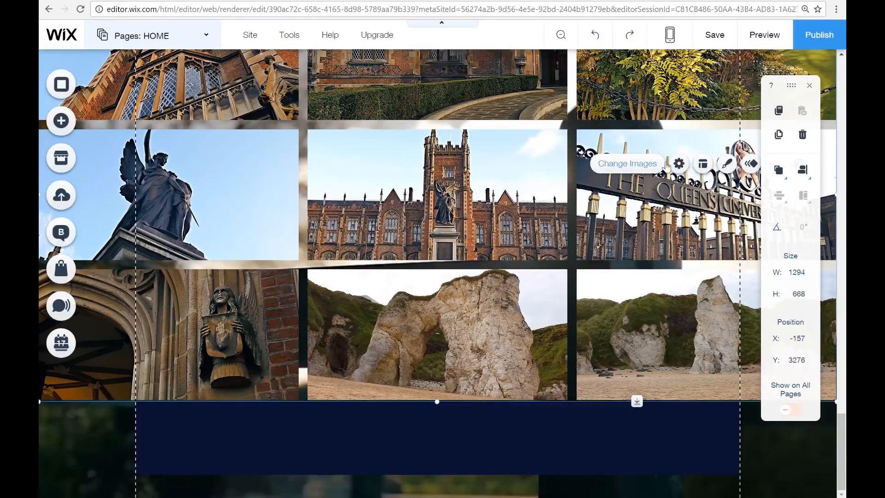
{"action": "left_click", "coordinate": [733, 168]}
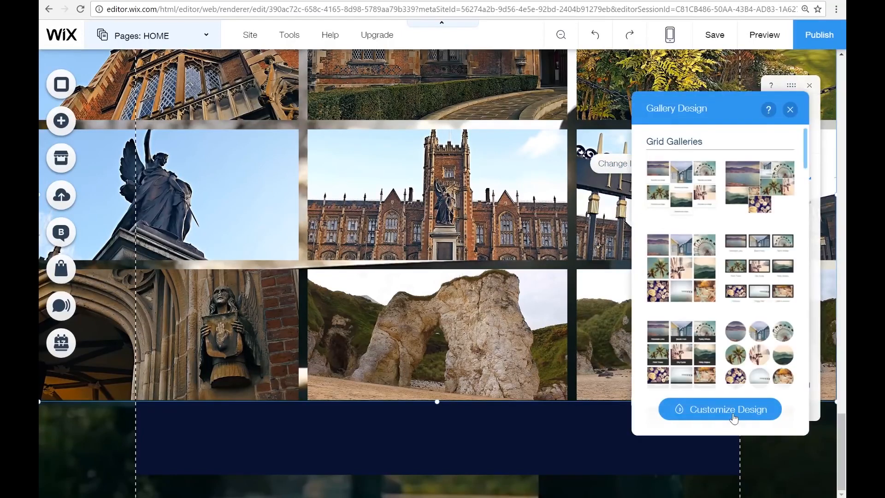
{"action": "left_click", "coordinate": [734, 416]}
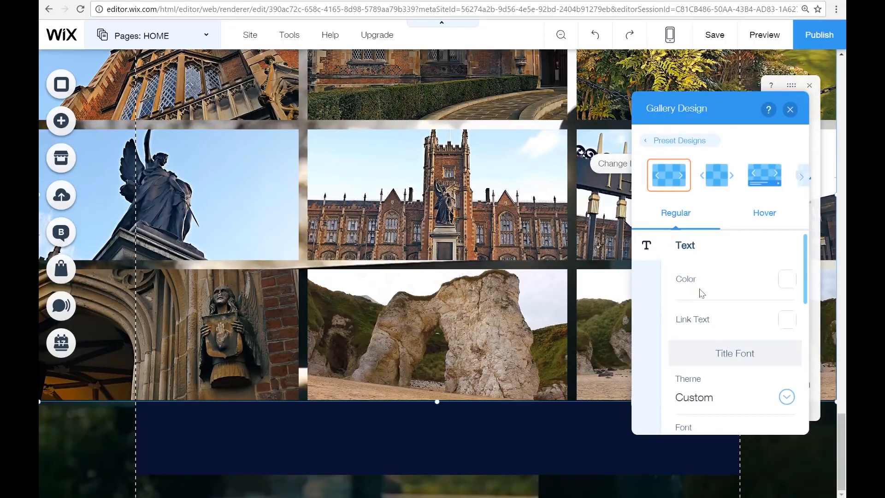
{"action": "scroll", "coordinate": [714, 359], "scroll_direction": "down", "scroll_amount": 5}
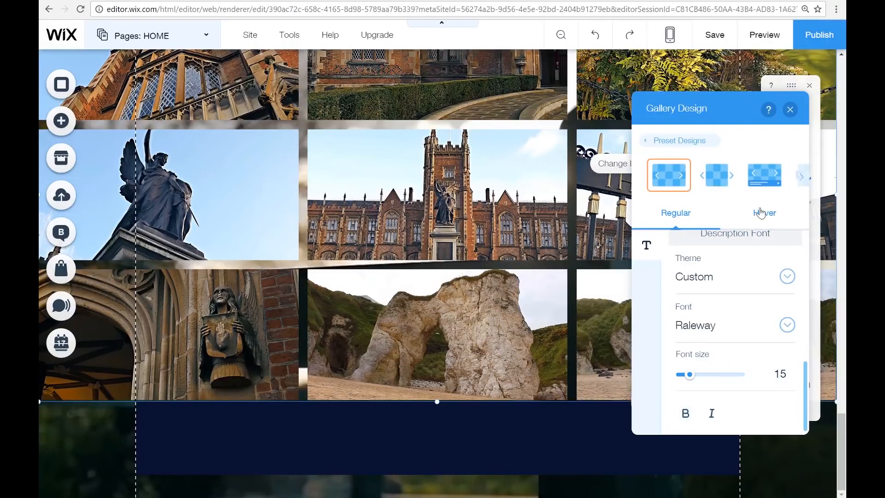
{"action": "left_click", "coordinate": [761, 222]}
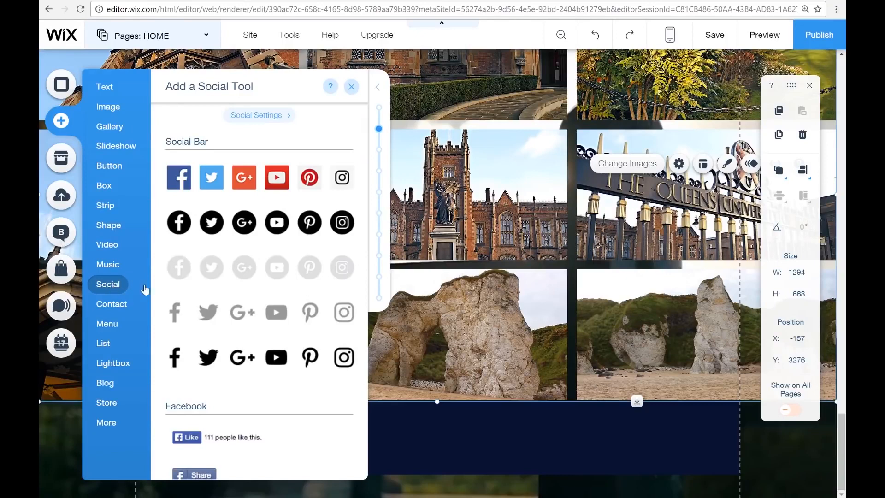
- Check the social bar icon sets and filter the Google Images results for social media icons to Labeled for reuse
{"action": "scroll", "coordinate": [242, 292], "scroll_direction": "down", "scroll_amount": 2}
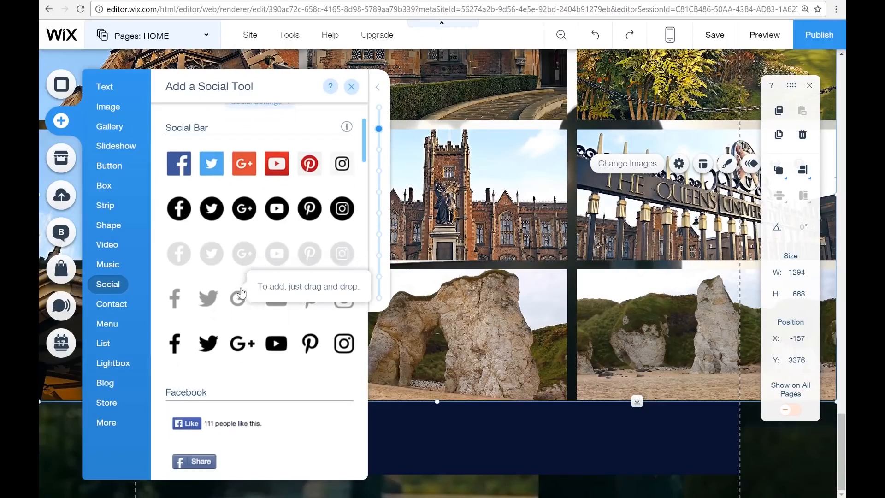
{"action": "scroll", "coordinate": [241, 292], "scroll_direction": "up", "scroll_amount": 3}
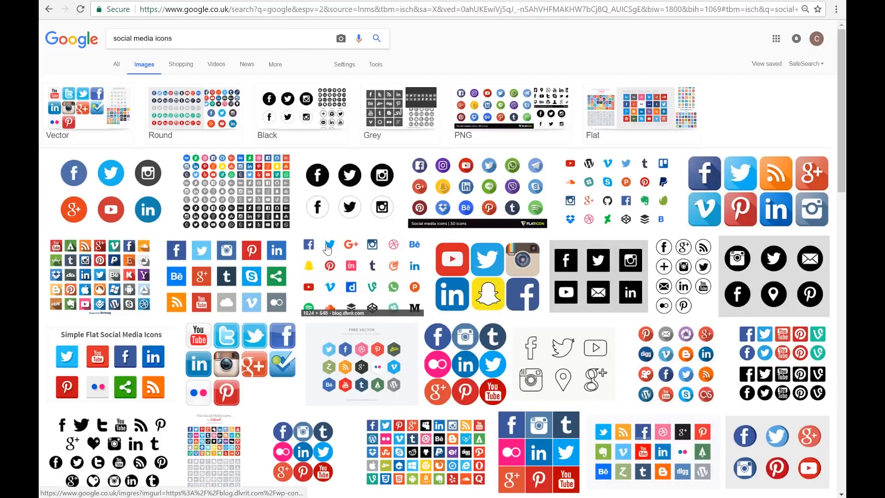
{"action": "left_click", "coordinate": [376, 66]}
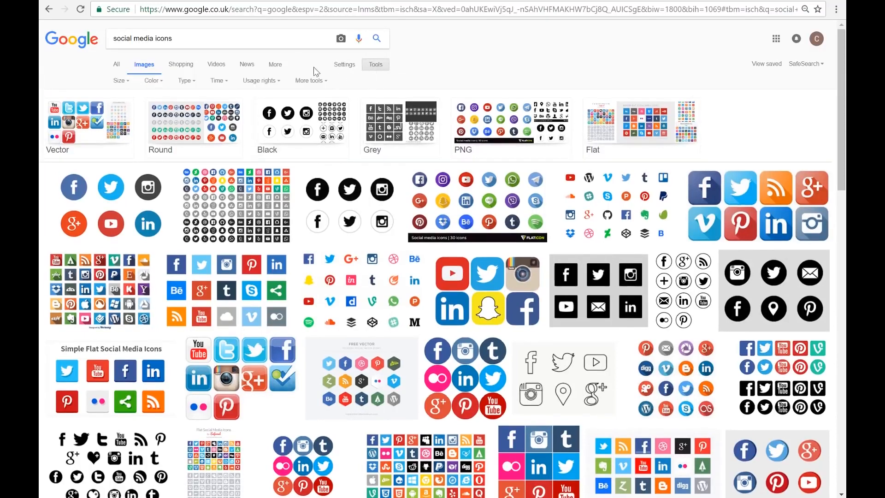
{"action": "left_click", "coordinate": [272, 81]}
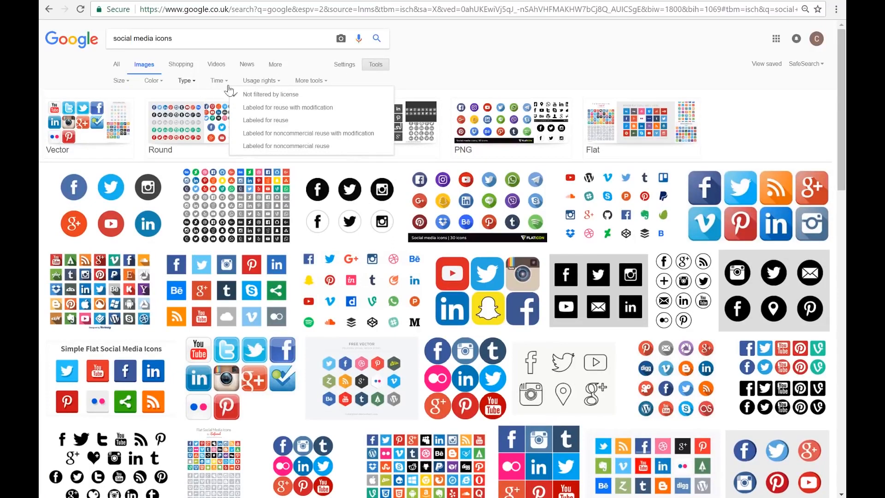
{"action": "left_click", "coordinate": [295, 122]}
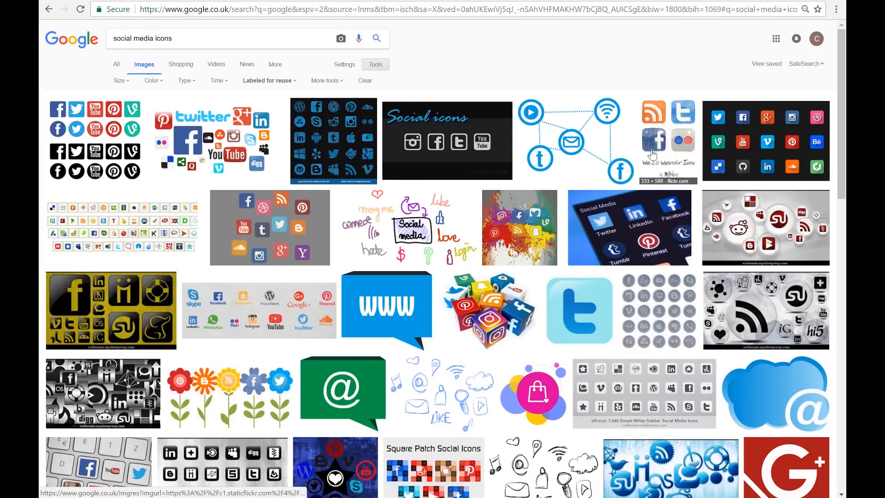
- Enlarge the dark sheet of fifteen coloured social media icons and save it to the Downloads folder as a JPEG image
{"action": "left_click", "coordinate": [765, 160]}
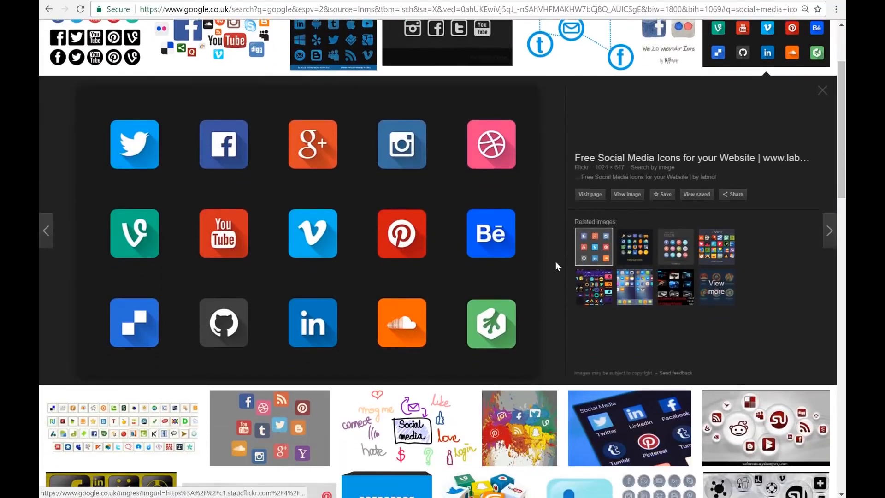
{"action": "right_click", "coordinate": [411, 171]}
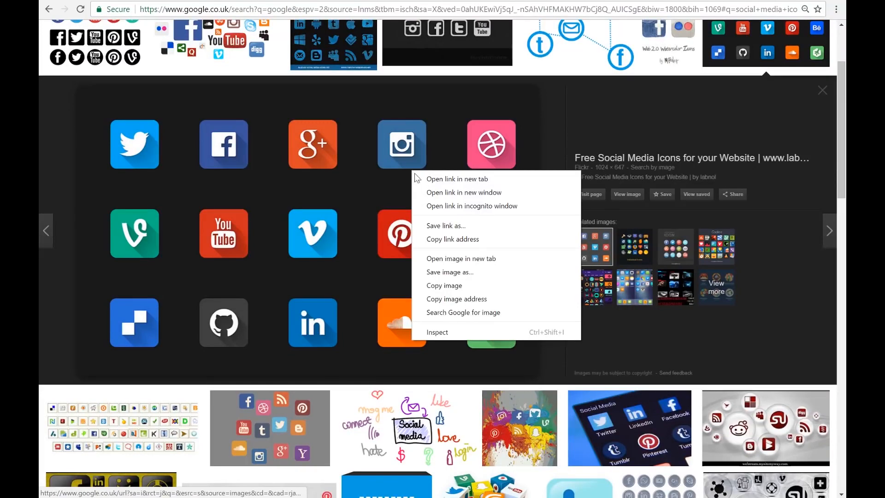
{"action": "left_click", "coordinate": [465, 272]}
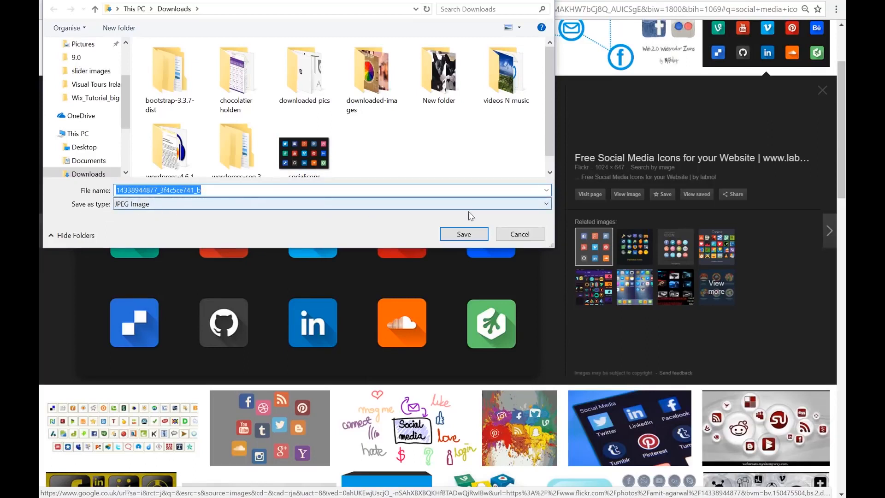
{"action": "left_click", "coordinate": [548, 206]}
{"action": "left_click", "coordinate": [530, 212]}
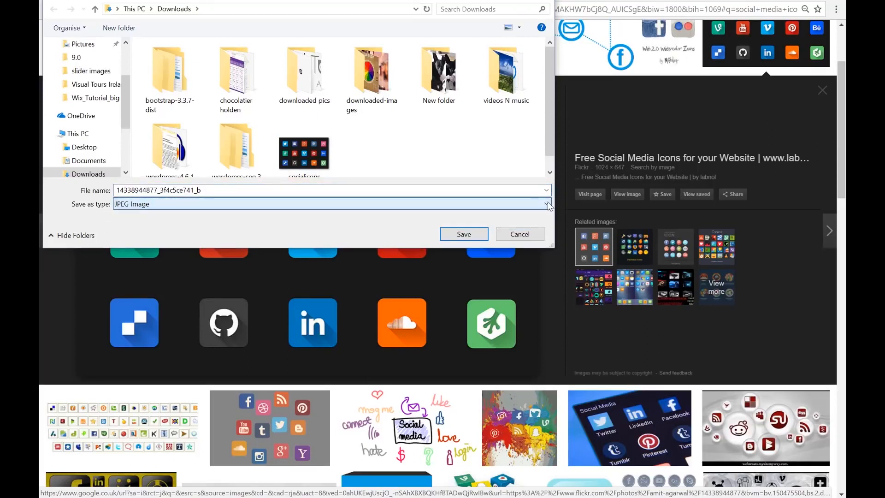
{"action": "left_click", "coordinate": [464, 234]}
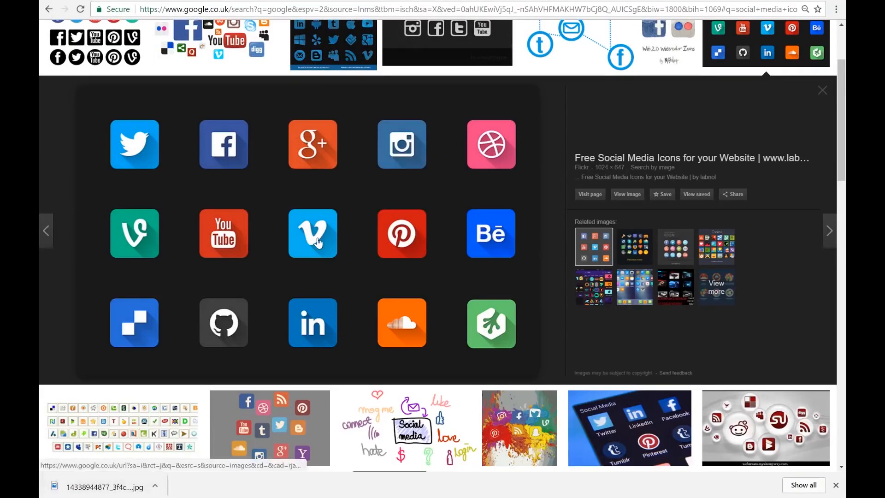
- Locate the socialicons image in the Downloads folder, then switch to Photoshop and open it
{"action": "left_click", "coordinate": [406, 497]}
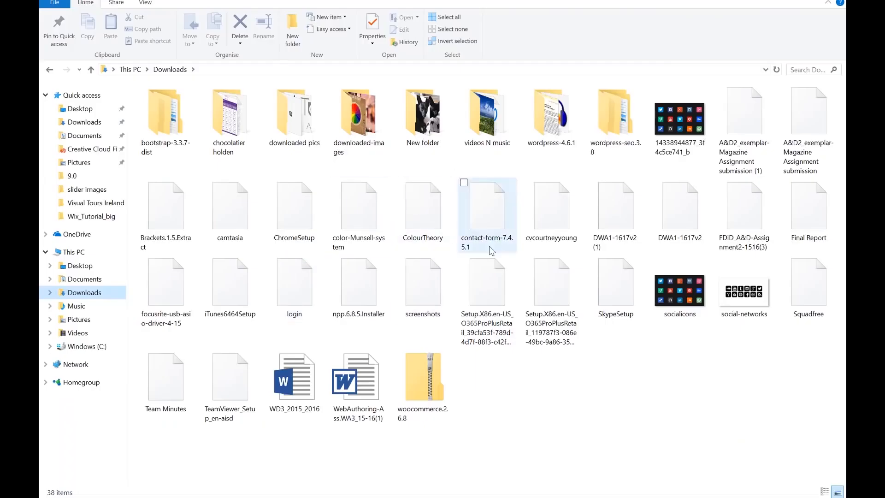
{"action": "left_click", "coordinate": [687, 288]}
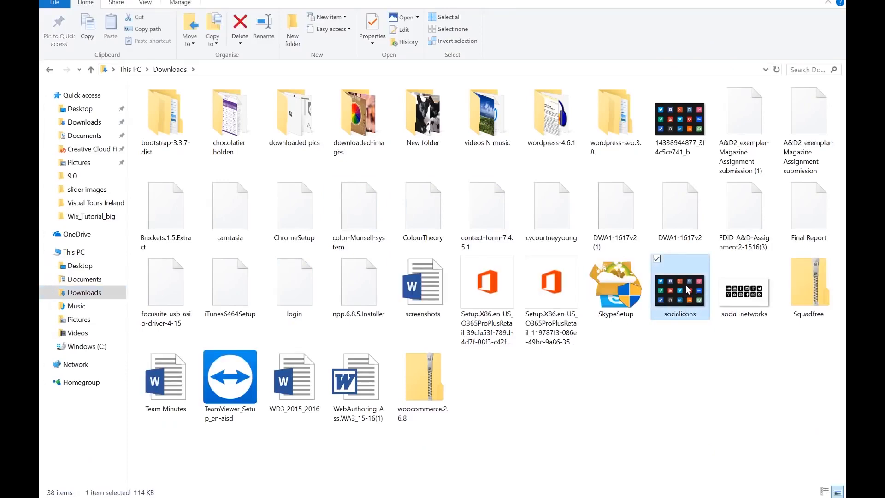
{"action": "double_click", "coordinate": [686, 289]}
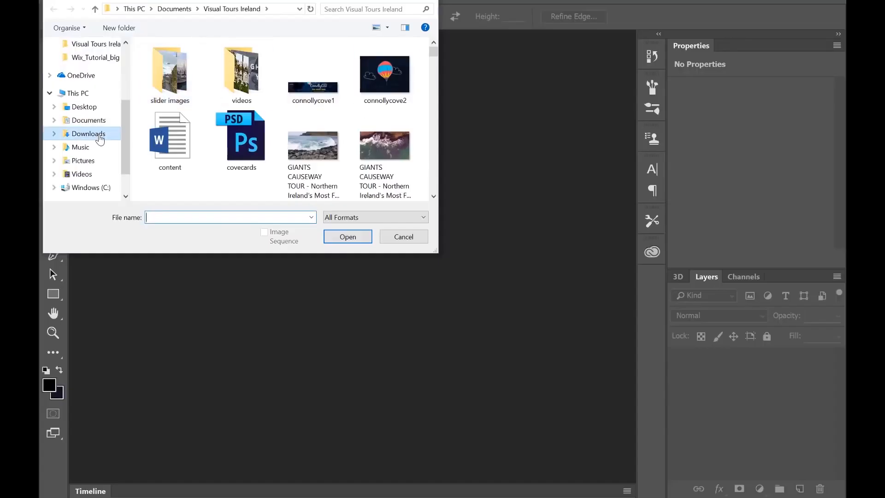
{"action": "left_click", "coordinate": [100, 139]}
{"action": "scroll", "coordinate": [338, 138], "scroll_direction": "down", "scroll_amount": 5}
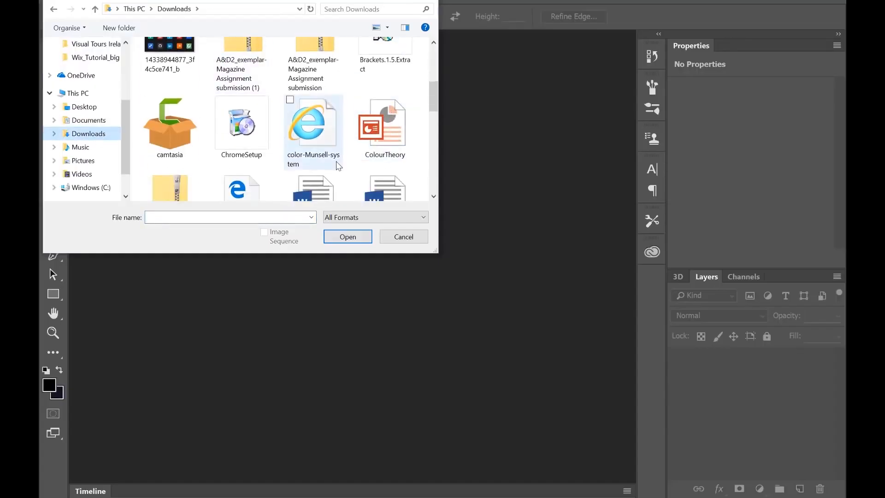
{"action": "scroll", "coordinate": [338, 166], "scroll_direction": "down", "scroll_amount": 3}
{"action": "scroll", "coordinate": [318, 138], "scroll_direction": "up", "scroll_amount": 2}
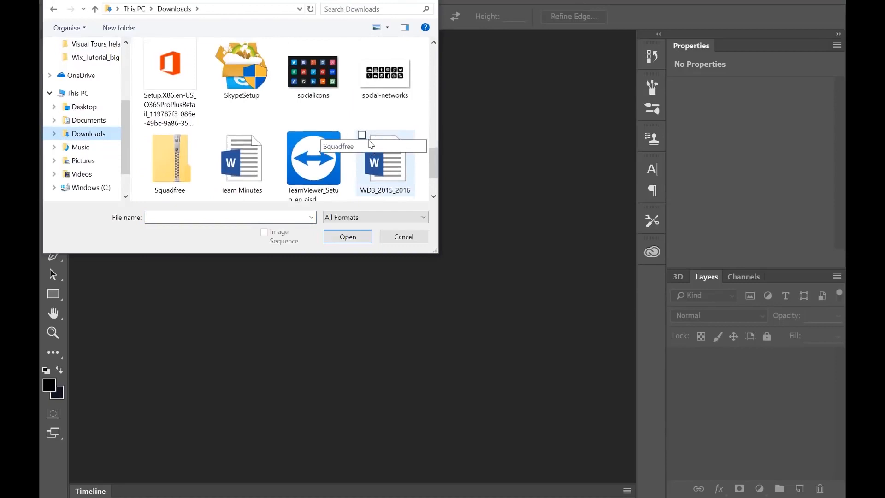
{"action": "left_click", "coordinate": [311, 98]}
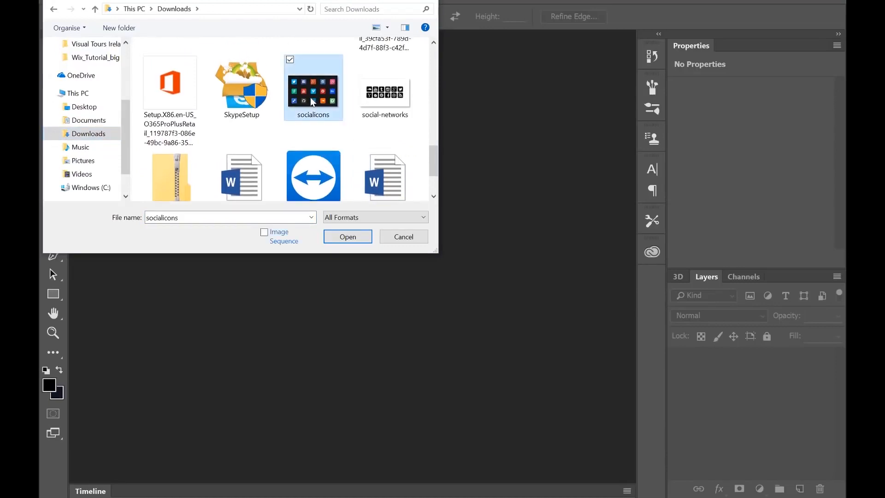
{"action": "left_click", "coordinate": [350, 238]}
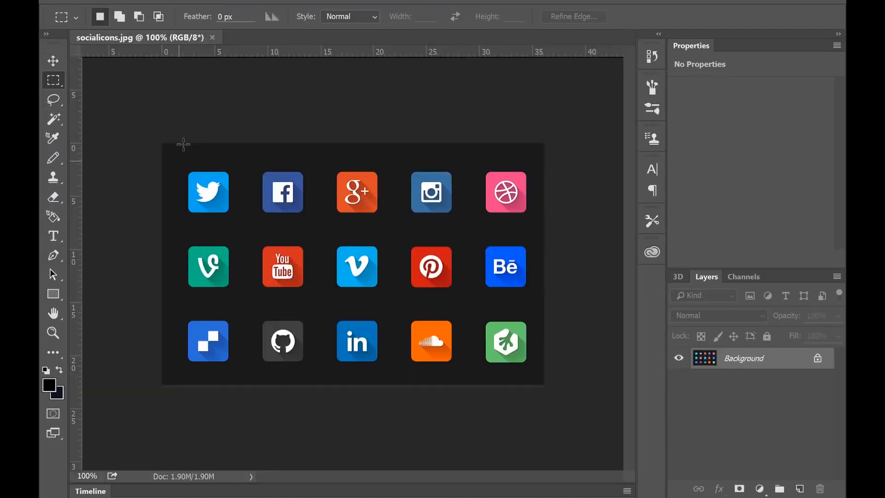
- Start a new document named Facebook_icon, with the Custom document type
{"action": "left_click", "coordinate": [80, 1]}
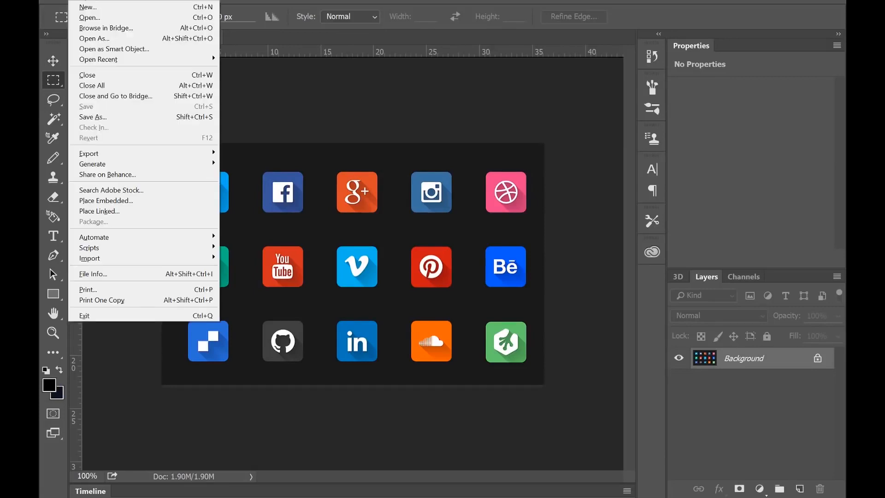
{"action": "left_click", "coordinate": [92, 6]}
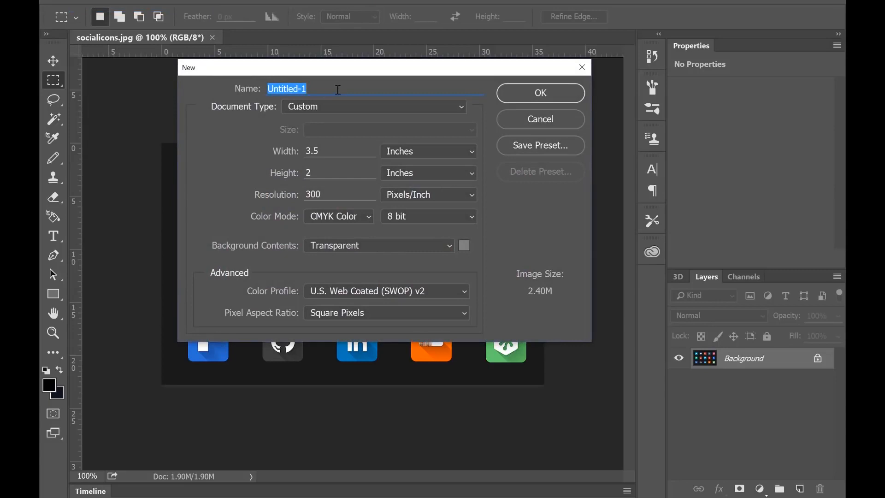
{"action": "type", "text": "Facebook_icon"}
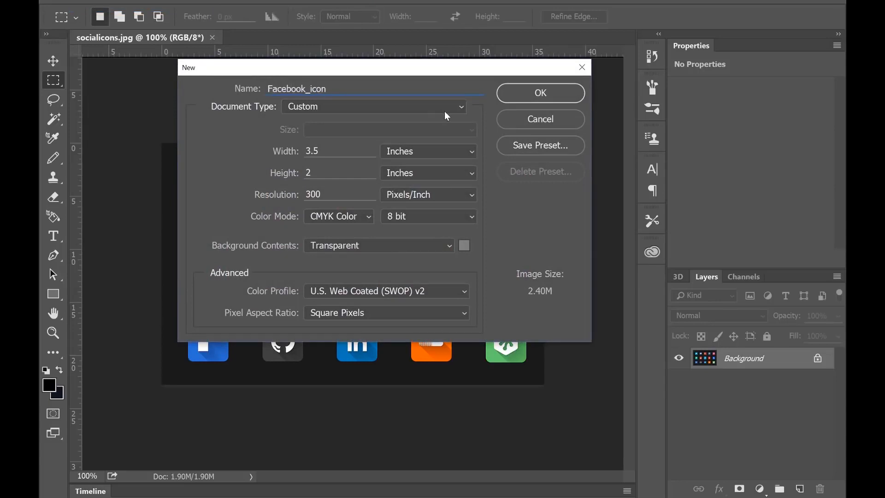
{"action": "left_click", "coordinate": [444, 111]}
{"action": "left_click", "coordinate": [446, 115]}
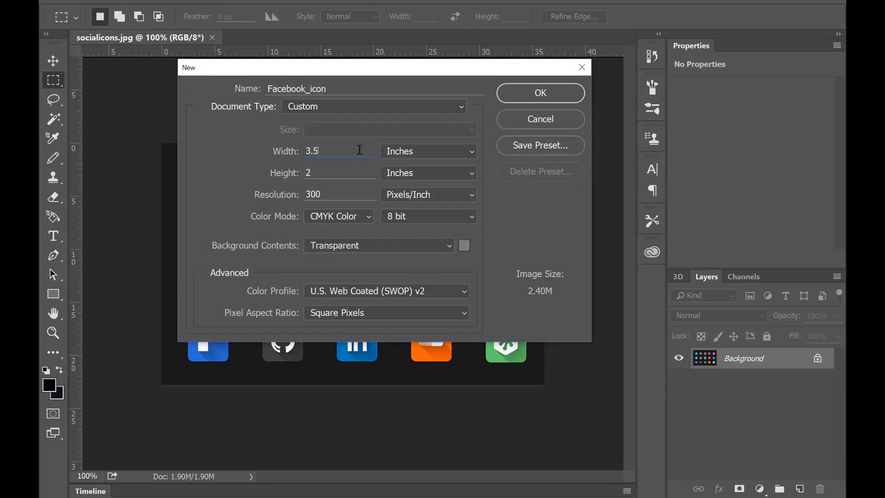
- Size the new document 200 pixels wide and 100 pixels high at 300 pixels/inch and create it with a transparent background
{"action": "left_click", "coordinate": [431, 146]}
{"action": "left_click", "coordinate": [433, 174]}
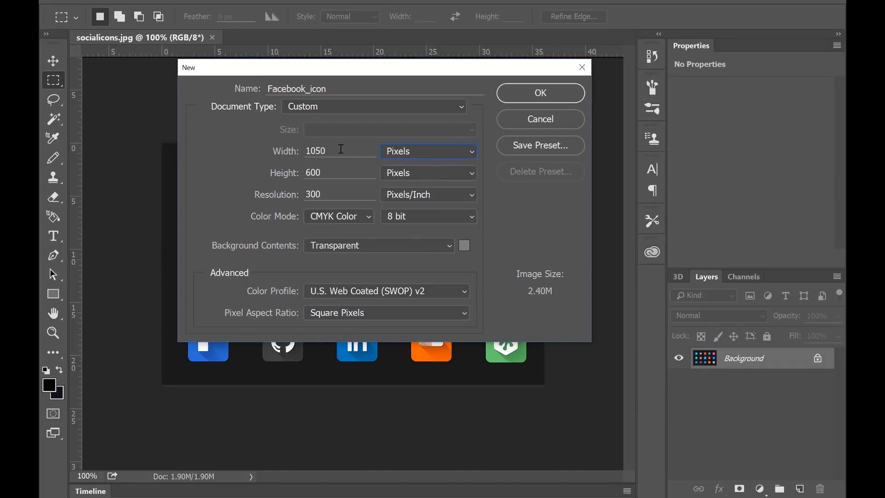
{"action": "left_click_drag", "start_coordinate": [341, 149], "coordinate": [301, 147]}
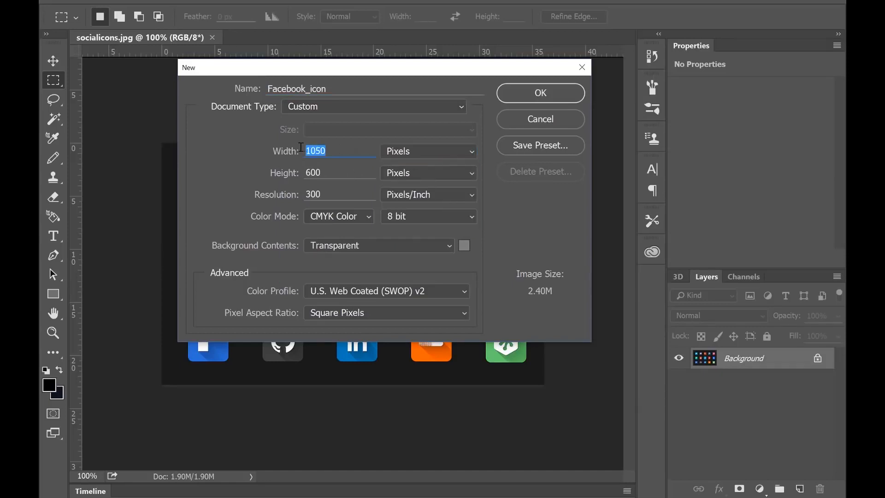
{"action": "type", "text": "200"}
{"action": "left_click_drag", "start_coordinate": [322, 172], "coordinate": [303, 172]}
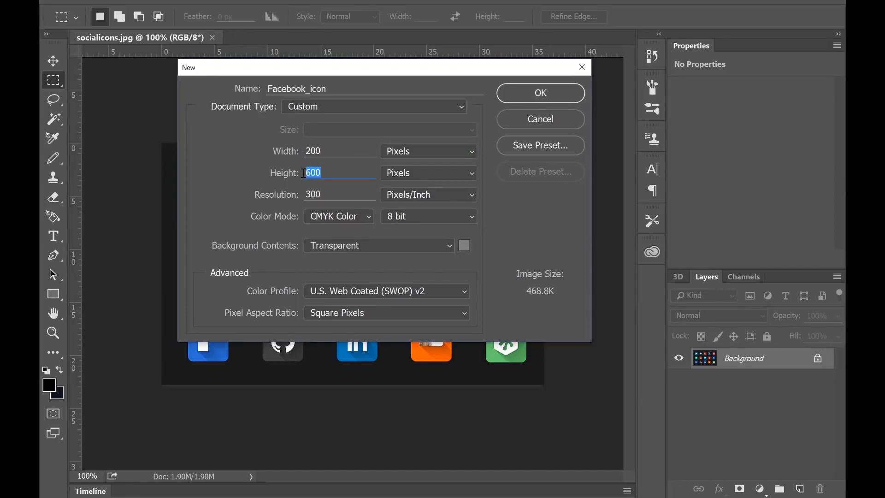
{"action": "type", "text": "100"}
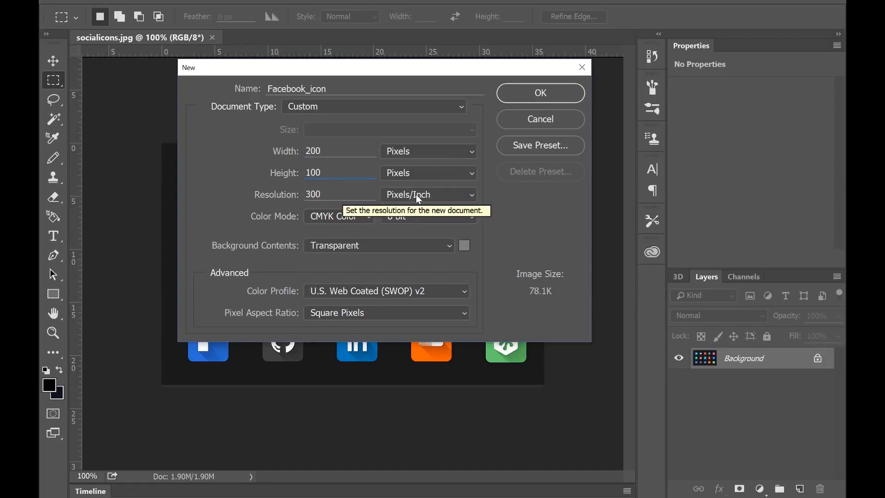
{"action": "left_click", "coordinate": [421, 197]}
{"action": "left_click", "coordinate": [438, 195]}
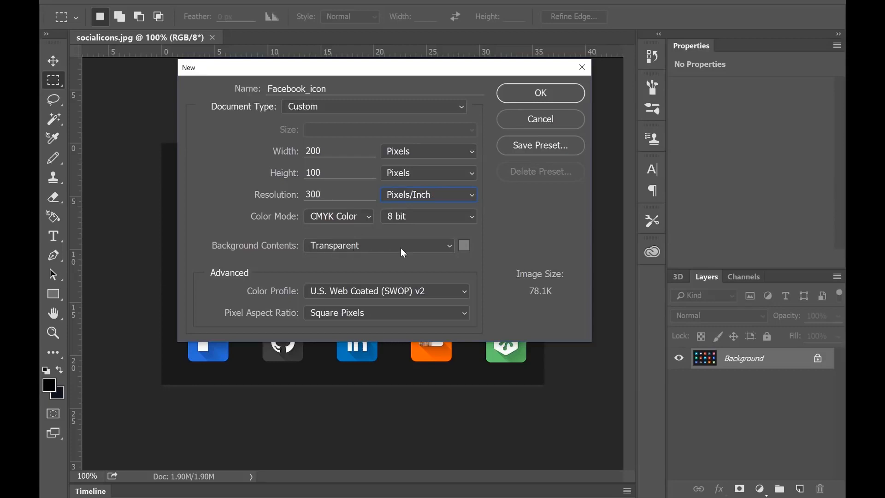
{"action": "left_click", "coordinate": [538, 97]}
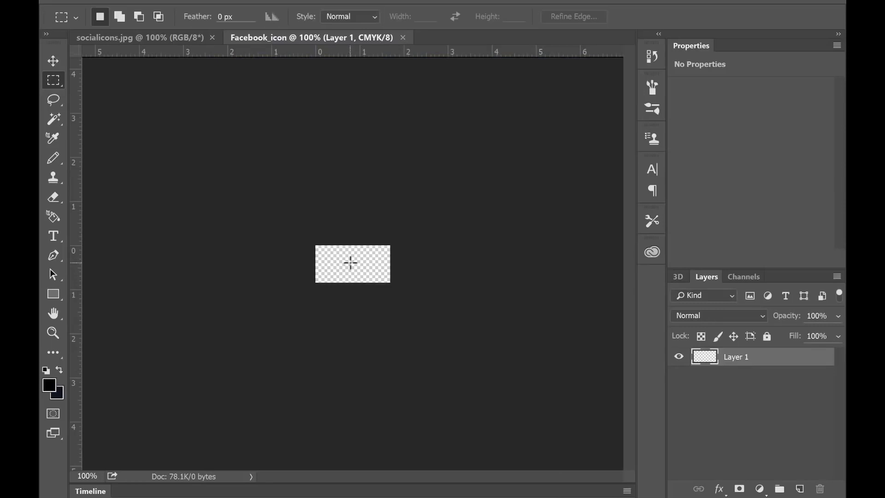
- Copy a rectangular selection around the Facebook icon in socialicons.jpg and paste it into the Facebook_icon document
{"action": "left_click", "coordinate": [154, 35]}
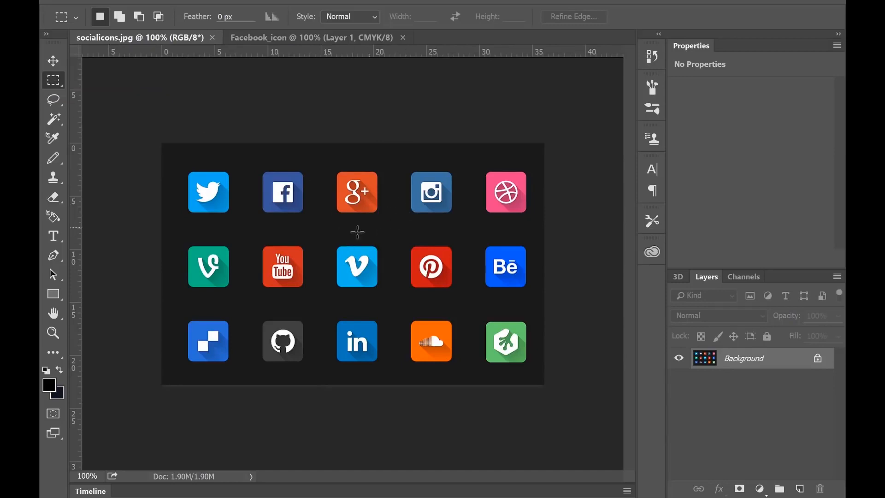
{"action": "left_click_drag", "start_coordinate": [254, 163], "coordinate": [314, 219]}
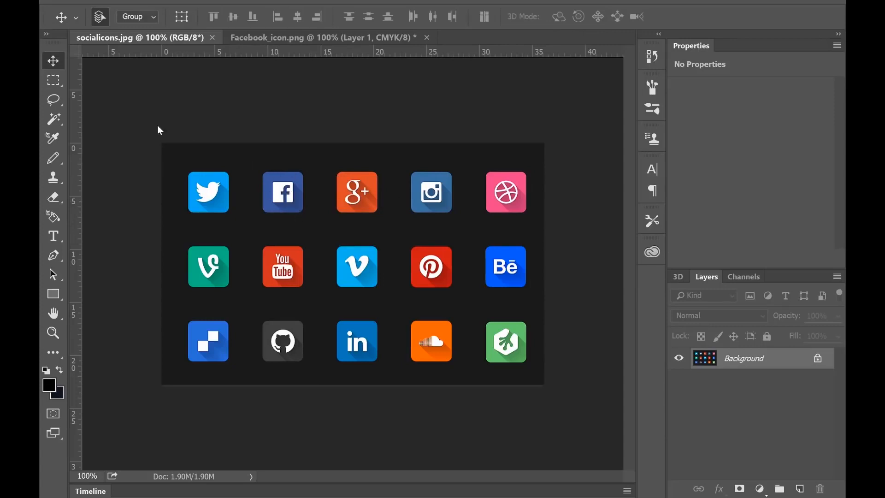
{"action": "left_click", "coordinate": [53, 79]}
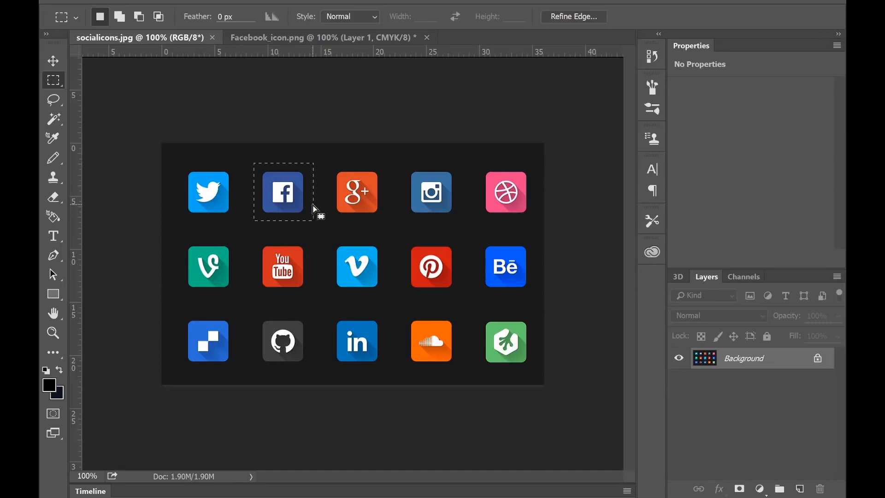
{"action": "left_click", "coordinate": [247, 38]}
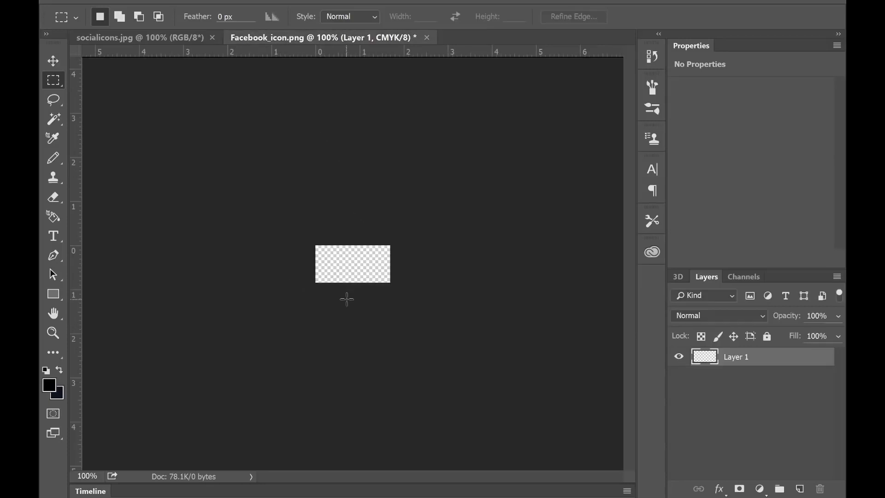
{"action": "key", "text": "ctrl+v"}
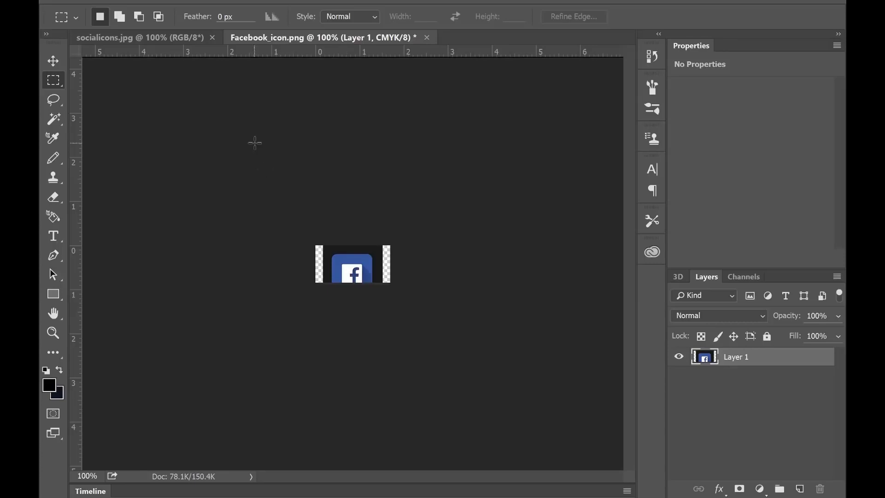
- Centre the pasted Facebook icon vertically on the canvas and scale it down to about 88% so it fits
{"action": "left_click", "coordinate": [47, 65]}
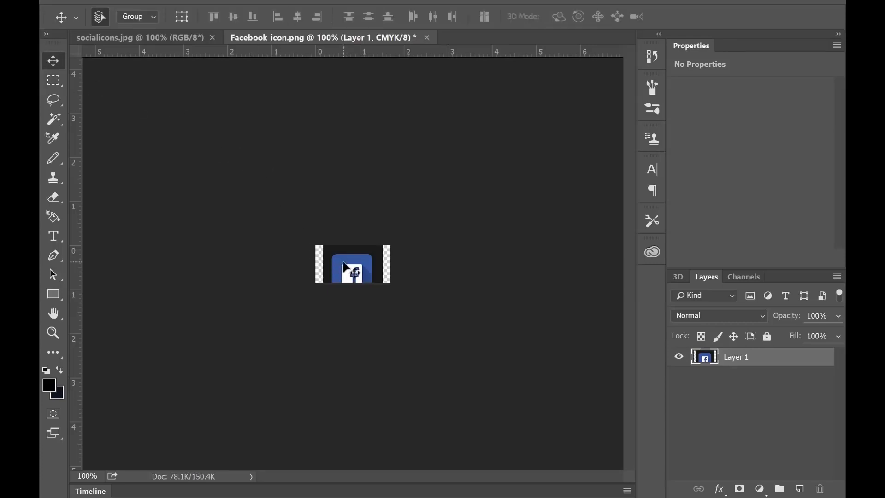
{"action": "left_click_drag", "start_coordinate": [350, 264], "coordinate": [351, 256]}
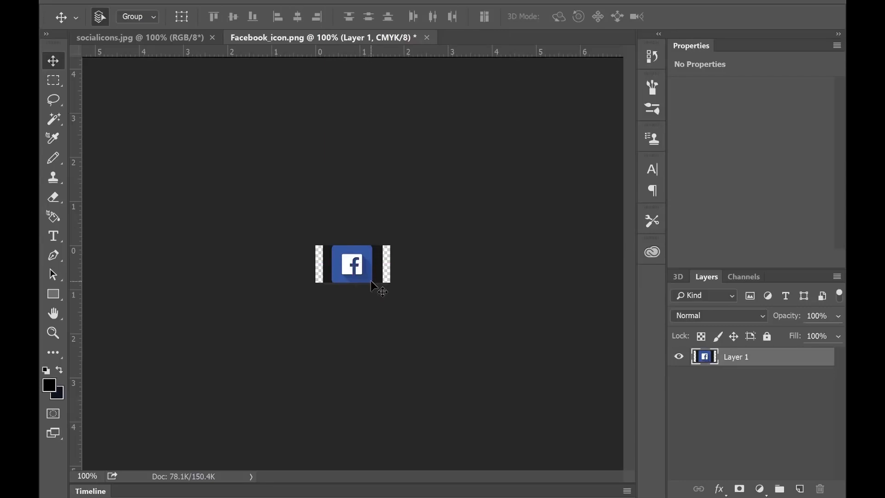
{"action": "key", "text": "ctrl"}
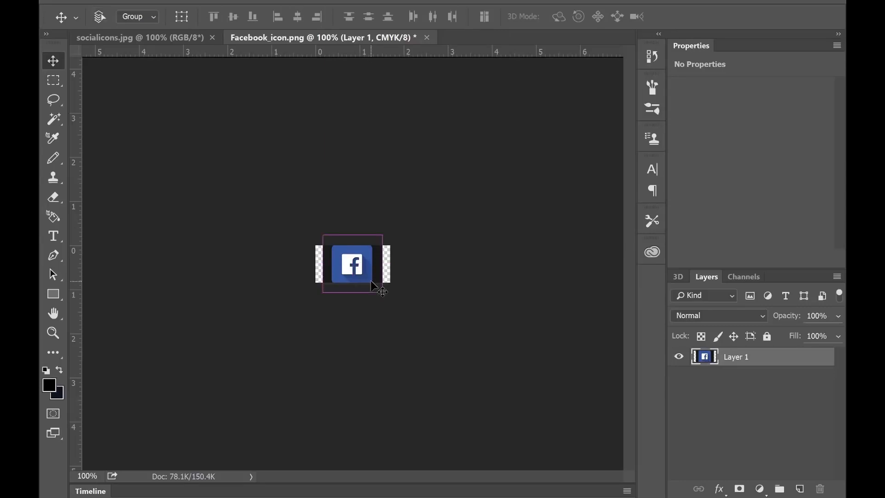
{"action": "key", "text": "ctrl+t"}
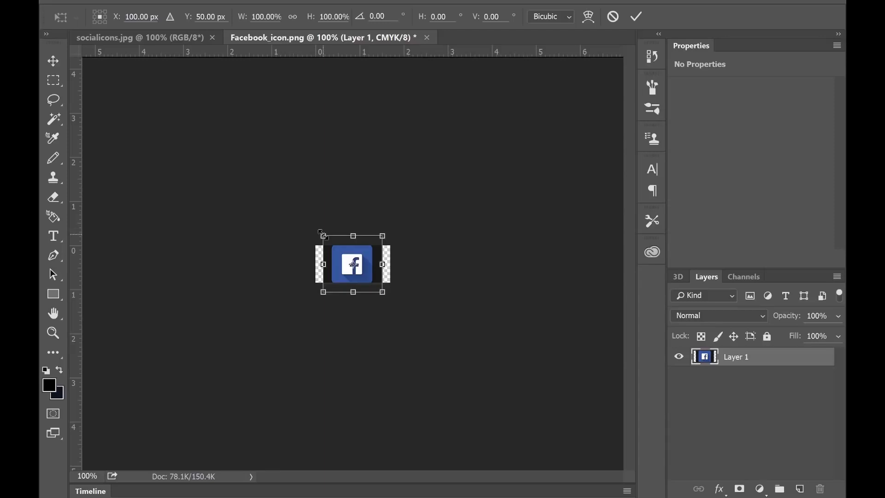
{"action": "left_click_drag", "start_coordinate": [321, 234], "coordinate": [327, 240]}
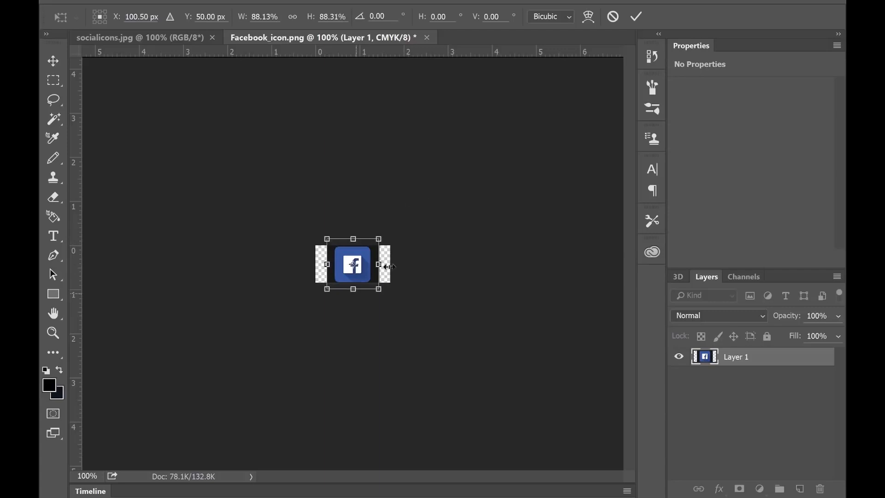
{"action": "left_click", "coordinate": [638, 17]}
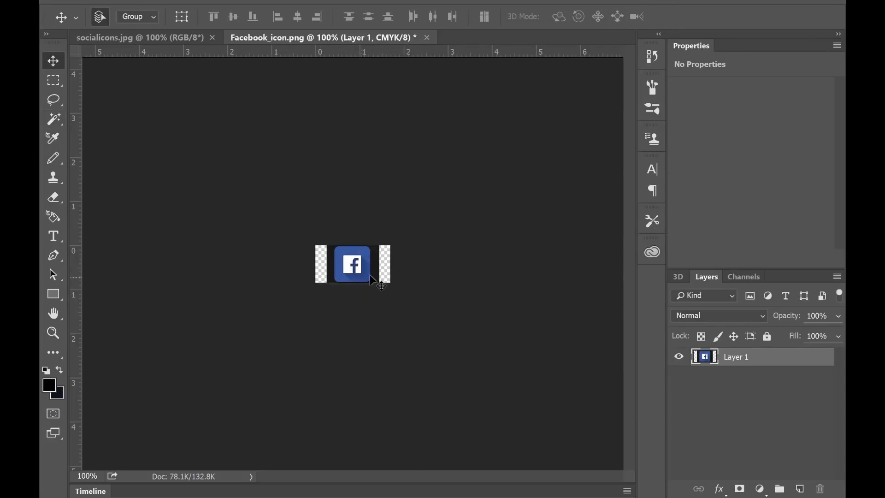
- Select the black background around the Facebook icon with the Magic Wand, delete it and clear the selection
{"action": "left_click", "coordinate": [54, 120]}
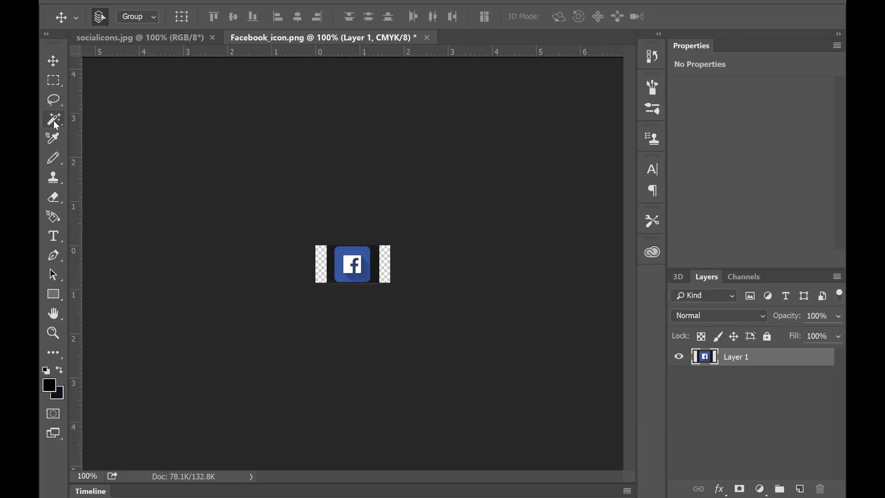
{"action": "left_click", "coordinate": [334, 259]}
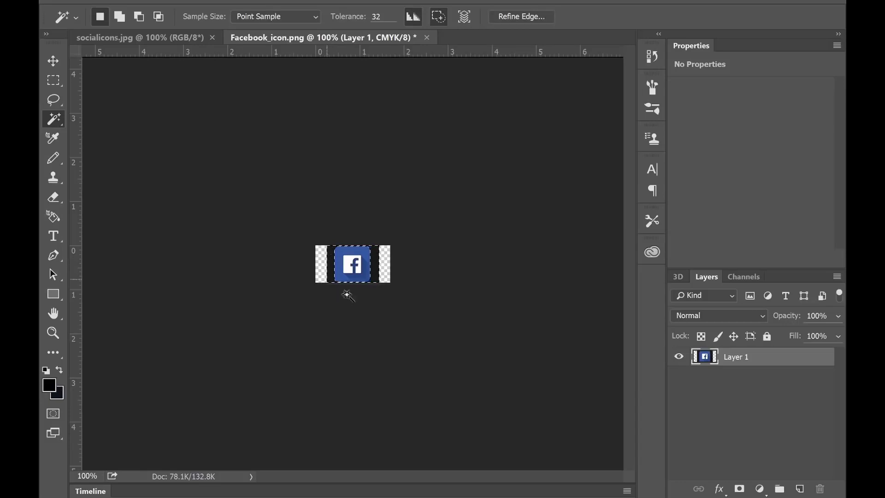
{"action": "key", "text": "Delete"}
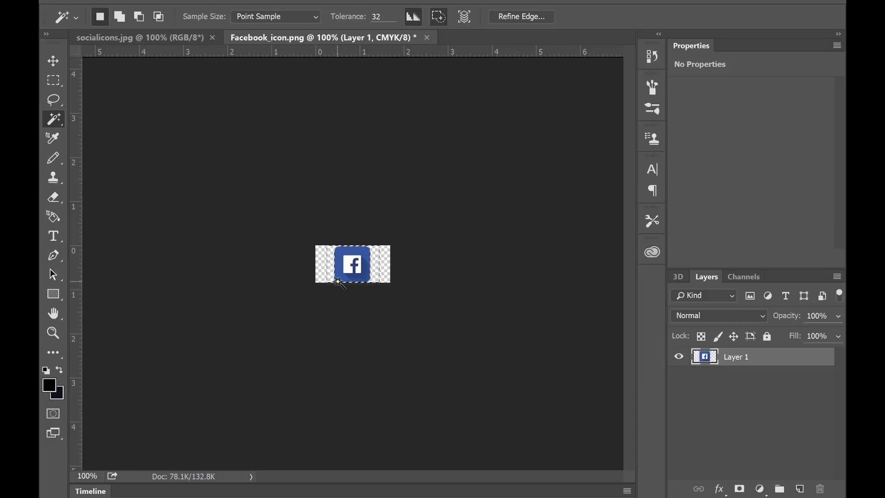
{"action": "left_click", "coordinate": [321, 266]}
{"action": "left_click", "coordinate": [320, 264]}
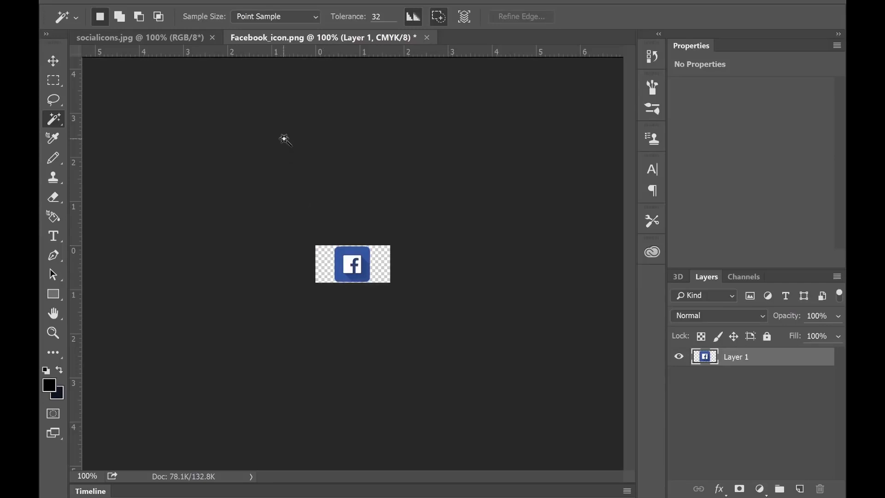
- Quick-export the Facebook icon as a PNG named Facebook_icon into the Visual Tours Ireland folder
{"action": "left_click", "coordinate": [79, 1]}
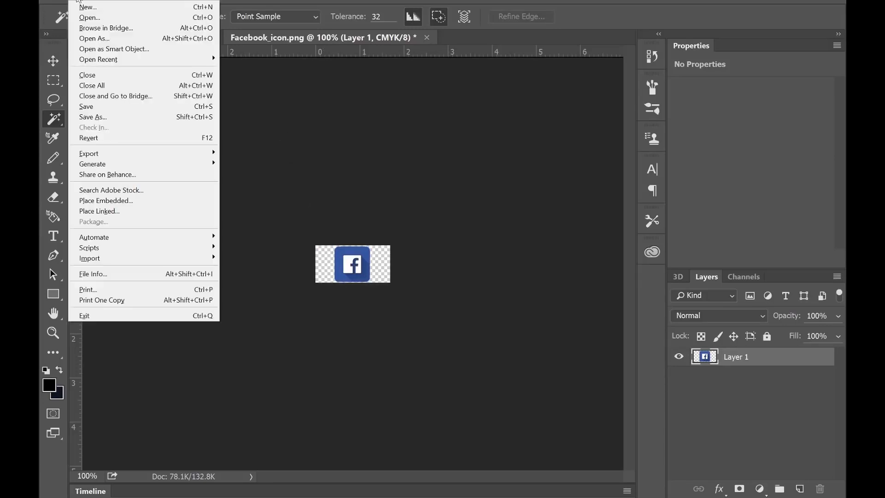
{"action": "mouse_move", "coordinate": [128, 152]}
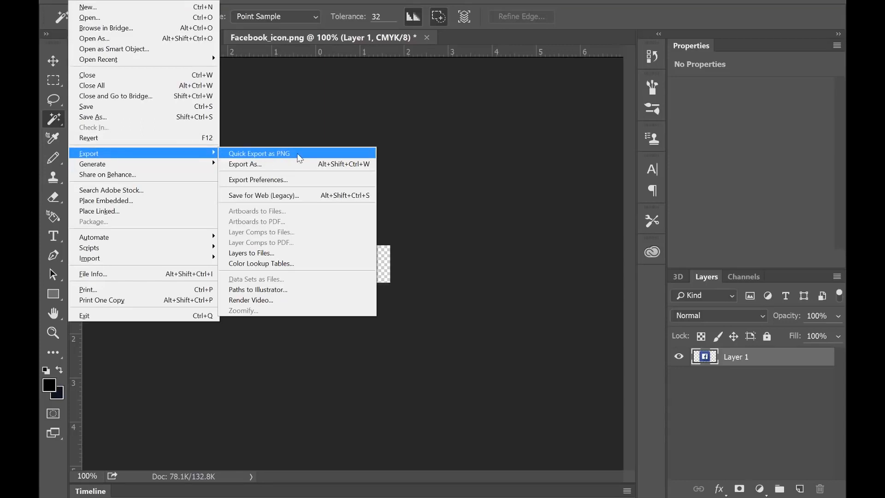
{"action": "left_click", "coordinate": [299, 158]}
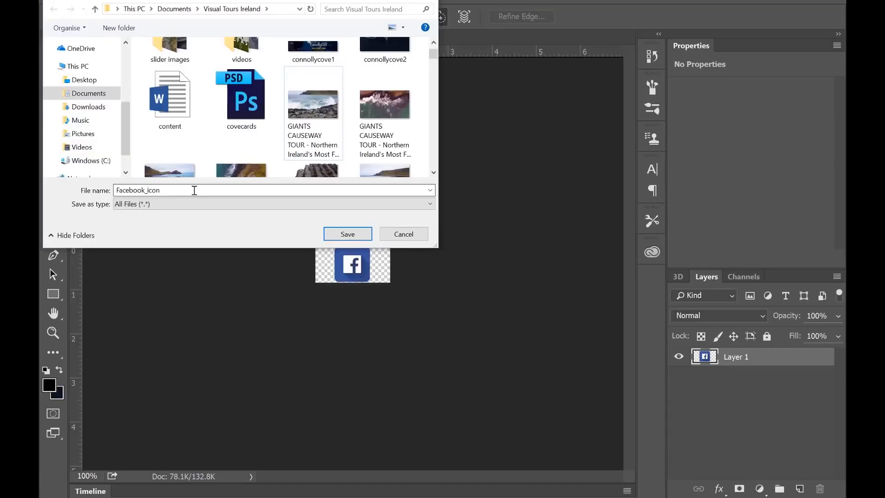
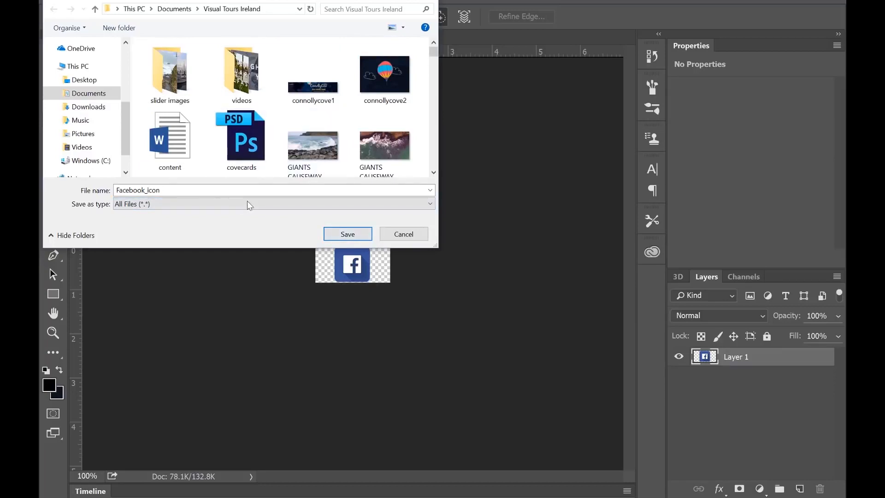
{"action": "left_click", "coordinate": [347, 234]}
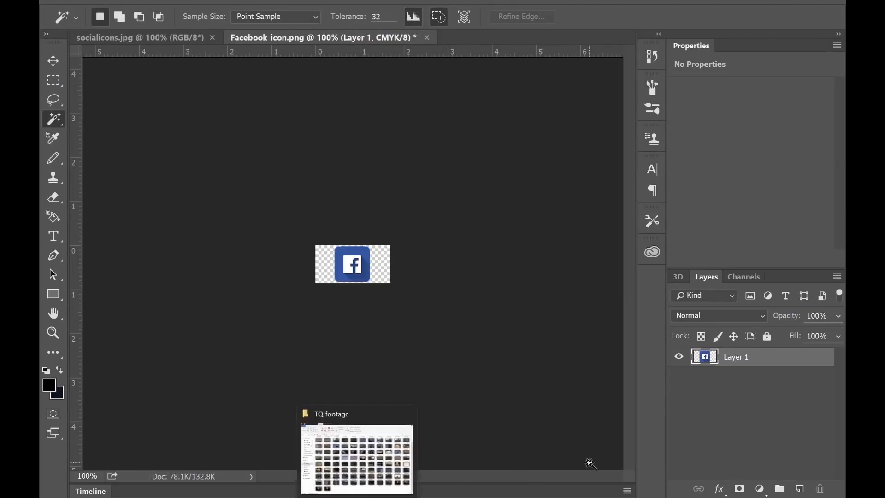
- Switch to the Wix editor and upload Facebook_icon to the site's images from the Visual Tours Ireland folder
{"action": "left_click", "coordinate": [546, 494]}
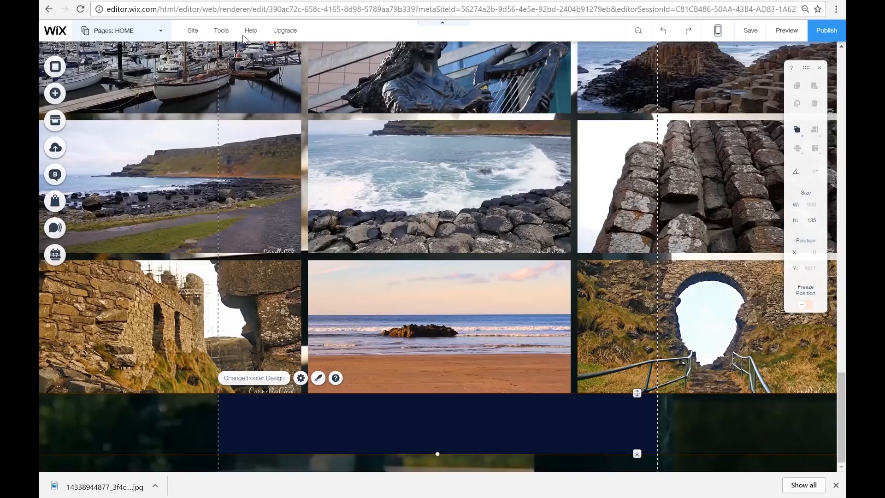
{"action": "left_click", "coordinate": [54, 148]}
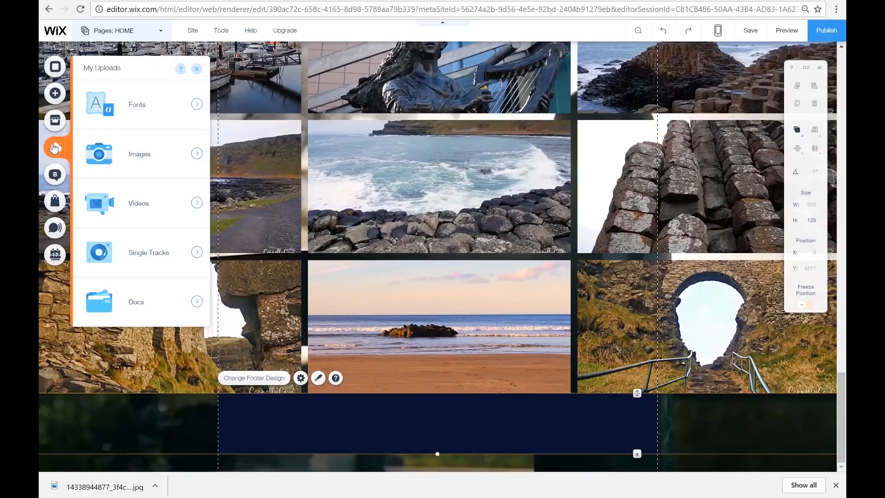
{"action": "left_click", "coordinate": [196, 156]}
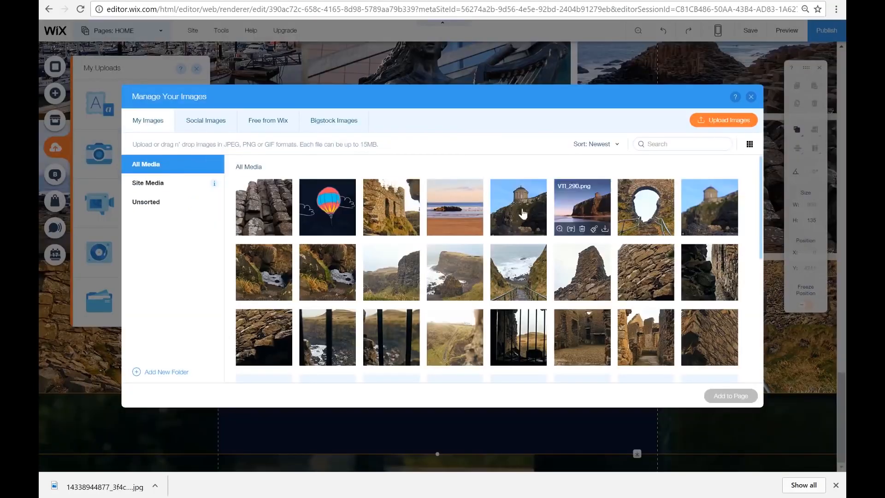
{"action": "left_click", "coordinate": [731, 124]}
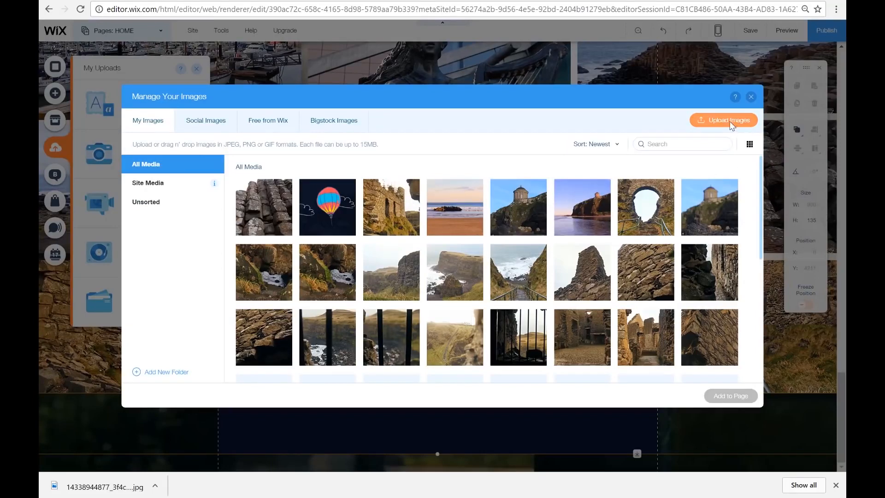
{"action": "left_click", "coordinate": [169, 143]}
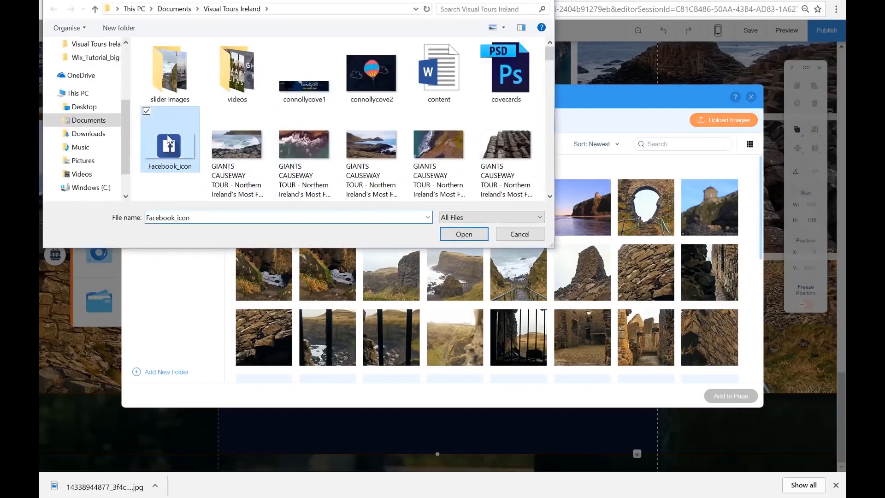
{"action": "left_click", "coordinate": [470, 235]}
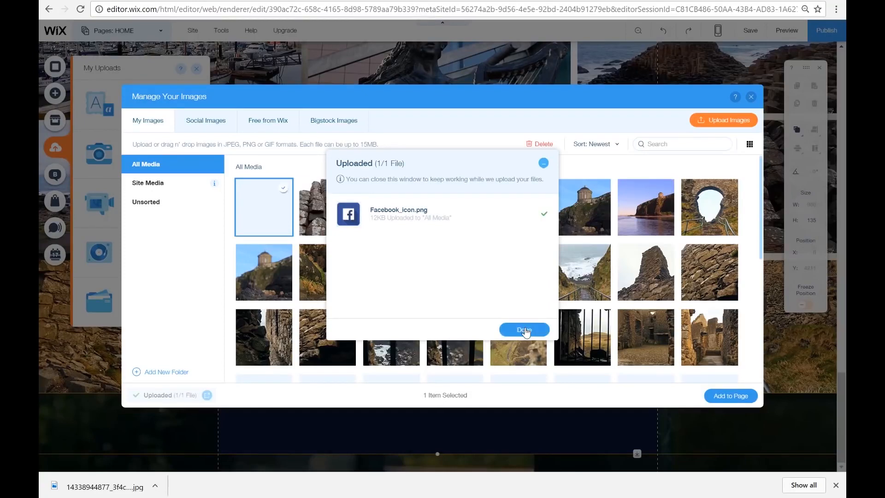
{"action": "left_click", "coordinate": [524, 329]}
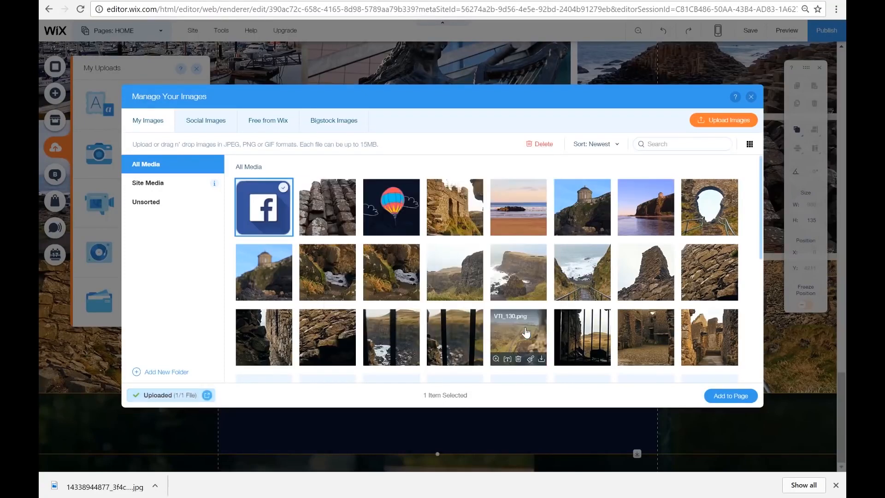
- Add the Facebook icon to the page, move it into the footer and shift it towards the footer's left edge
{"action": "left_click", "coordinate": [730, 396]}
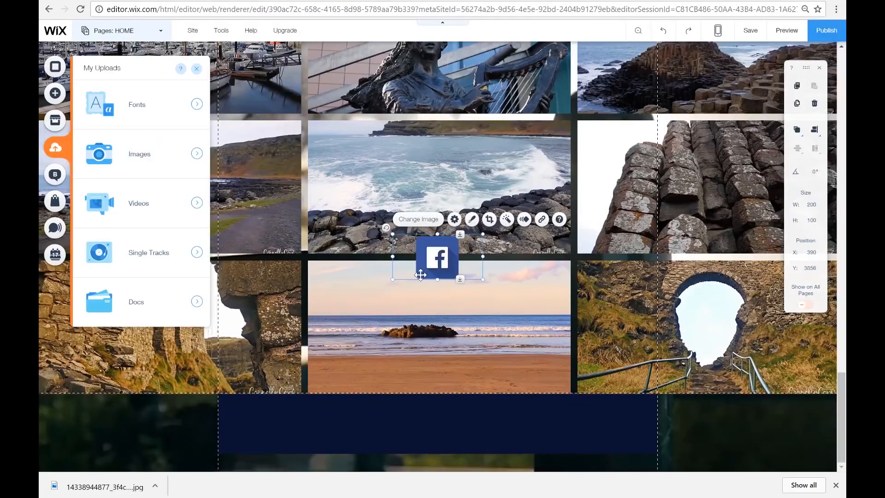
{"action": "left_click_drag", "start_coordinate": [434, 264], "coordinate": [282, 433]}
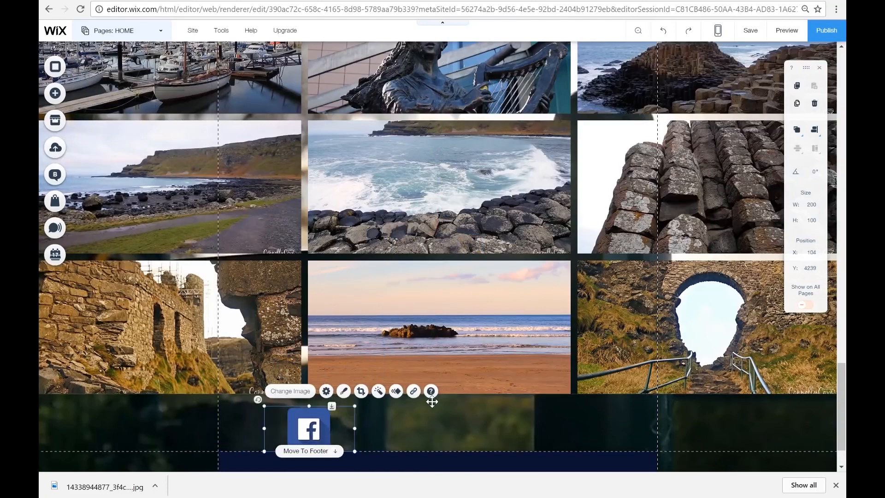
{"action": "scroll", "coordinate": [431, 402], "scroll_direction": "down", "scroll_amount": 2}
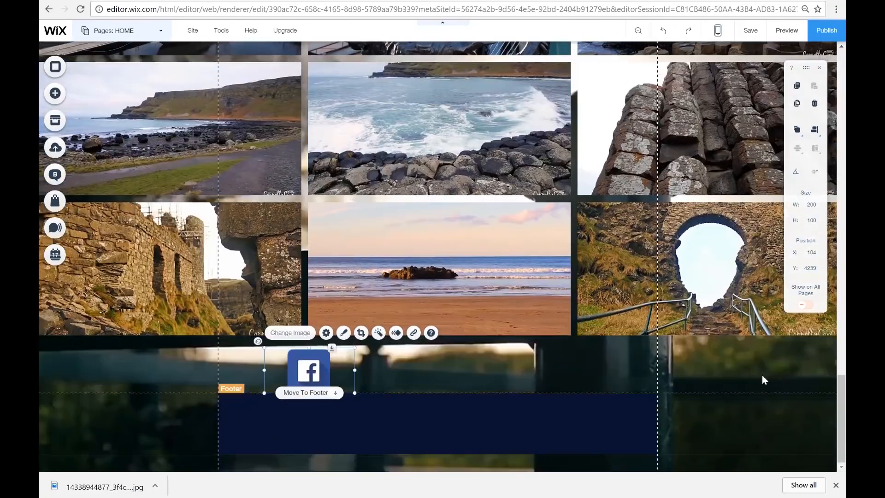
{"action": "left_click", "coordinate": [336, 394]}
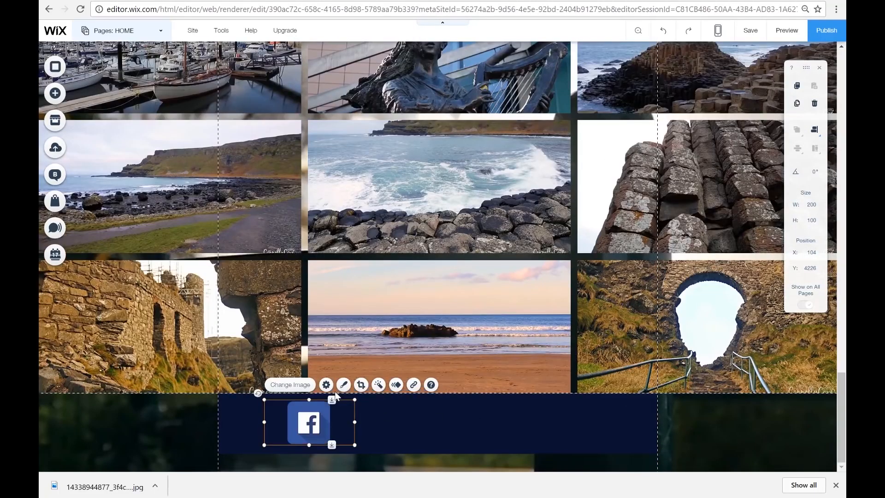
{"action": "left_click_drag", "start_coordinate": [302, 427], "coordinate": [264, 429]}
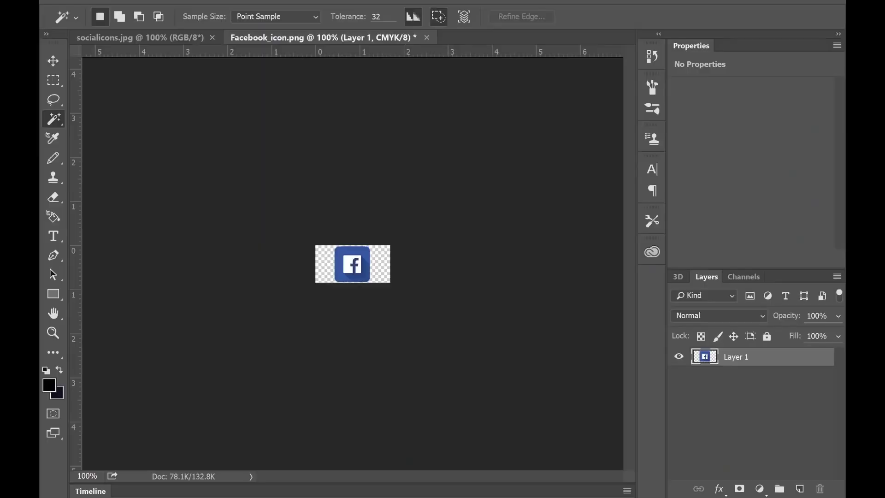
- Switch to Photoshop and fit the Twitter icon from socialicons.jpg onto the Facebook_icon canvas, scaled to about 84%
{"action": "key", "text": "ctrl+Tab"}
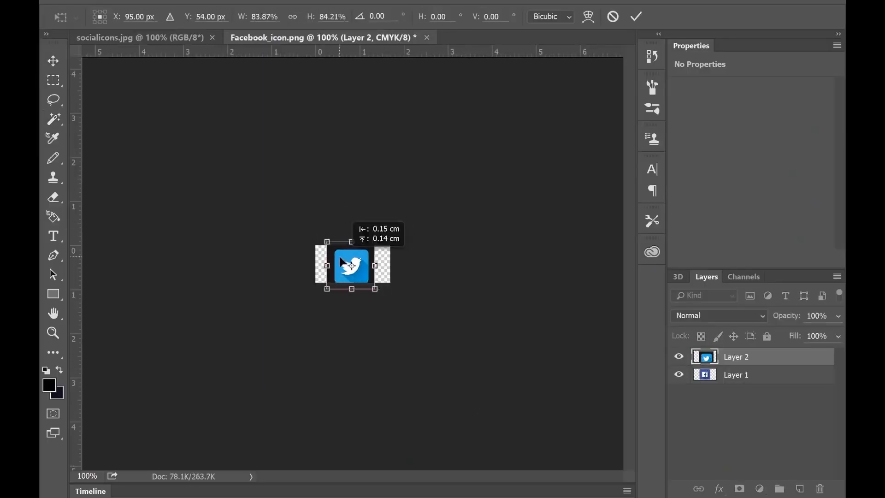
{"action": "key", "text": "Return"}
{"action": "key", "text": "ctrl+t"}
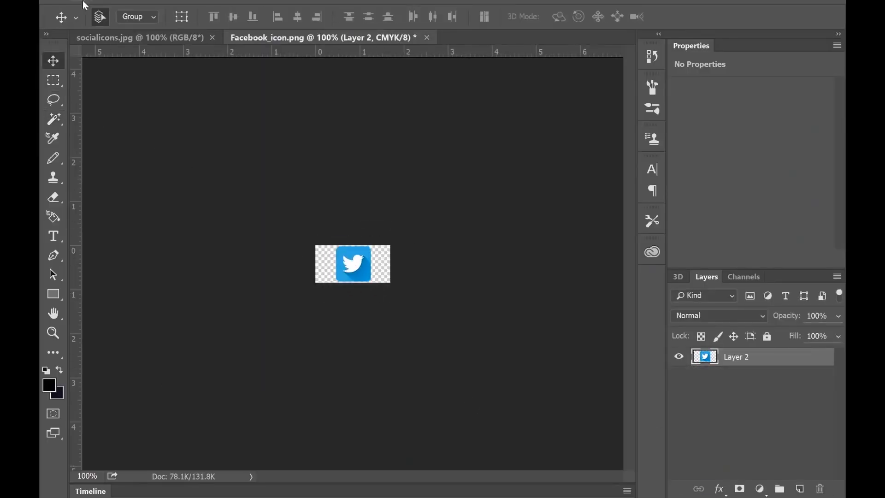
{"action": "left_click", "coordinate": [334, 228]}
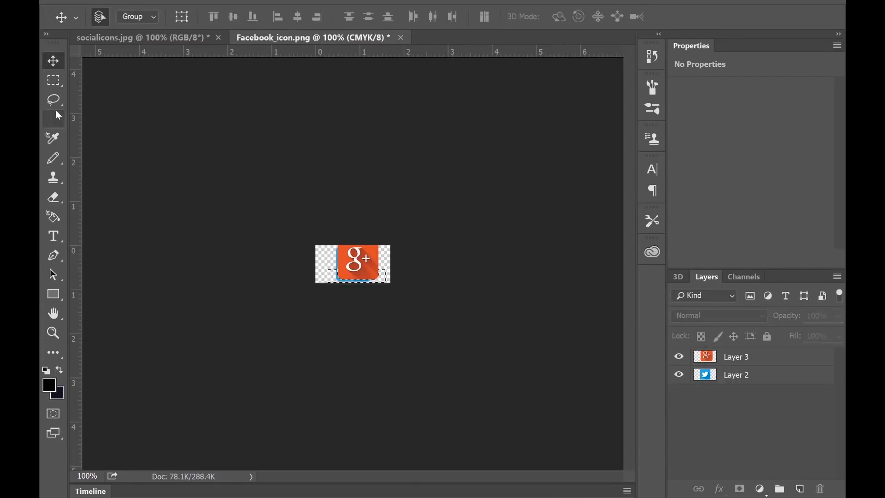
- Scale and position the Google+, Instagram and Pinterest icons, one after another, to fit the Facebook_icon canvas
{"action": "key", "text": "ctrl+t"}
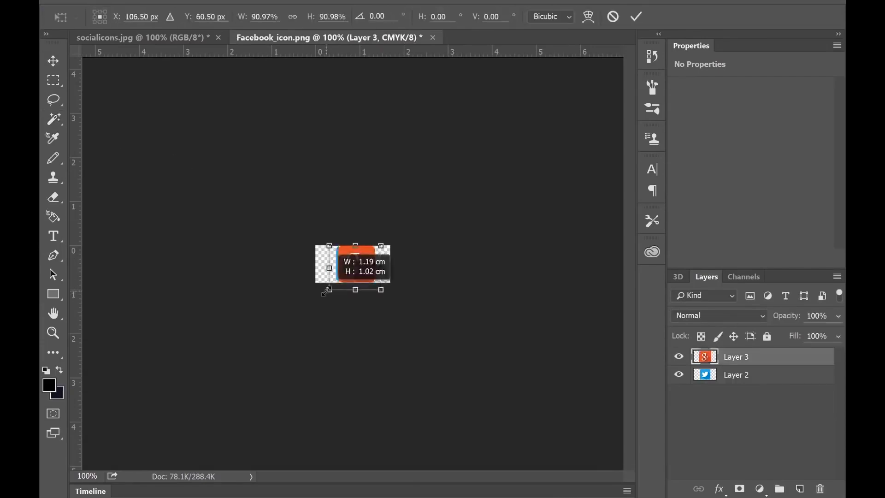
{"action": "key", "text": "Return"}
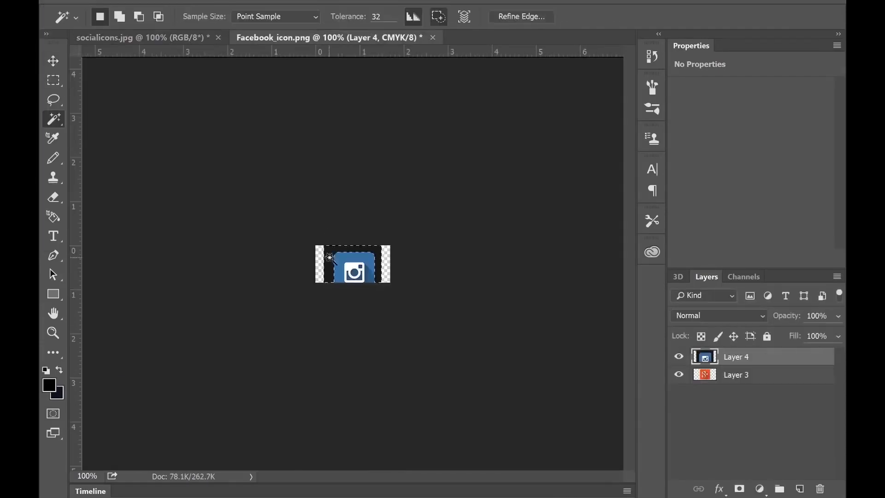
{"action": "key", "text": "ctrl+t"}
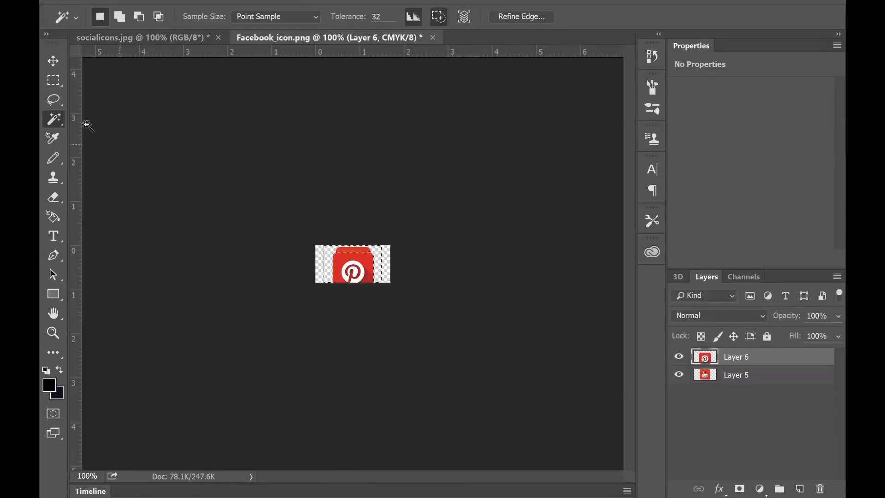
{"action": "key", "text": "ctrl+t"}
{"action": "key", "text": "Return"}
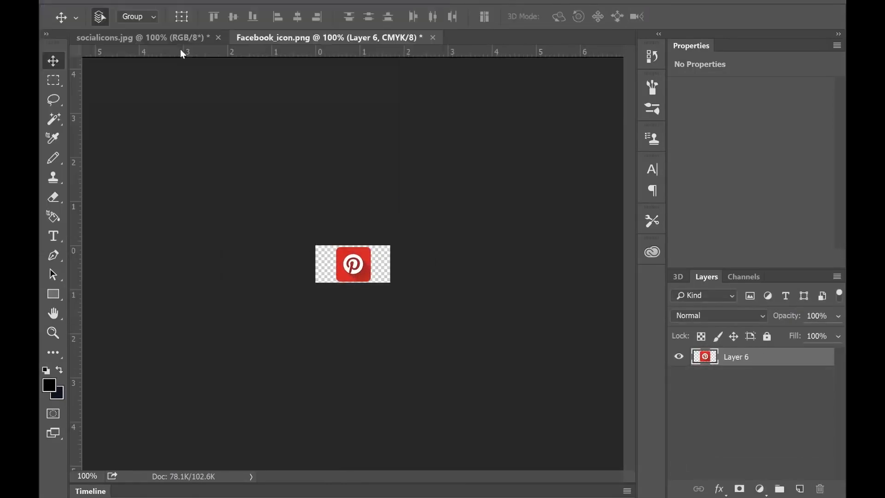
- Copy the LinkedIn icon from socialicons.jpg into the Facebook_icon document and scale it to fit the canvas
{"action": "left_click", "coordinate": [143, 37]}
{"action": "key", "text": "m"}
{"action": "left_click_drag", "start_coordinate": [323, 310], "coordinate": [369, 350]}
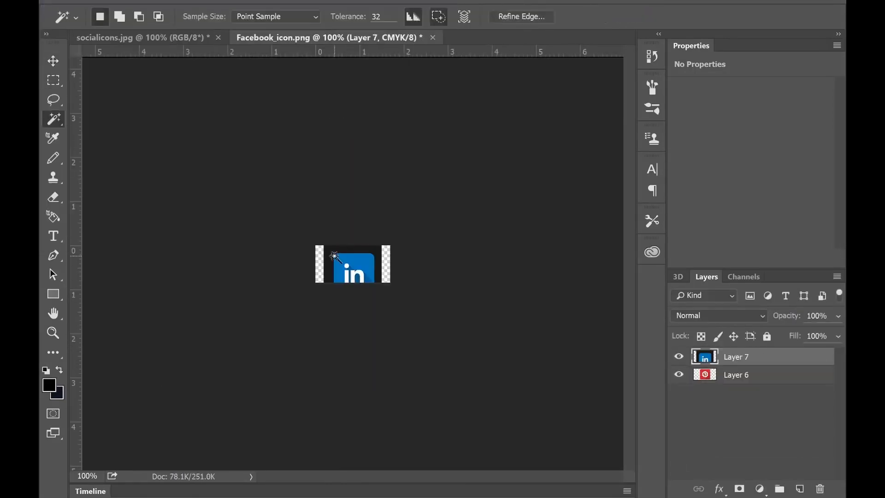
{"action": "key", "text": "ctrl+t"}
{"action": "key", "text": "Return"}
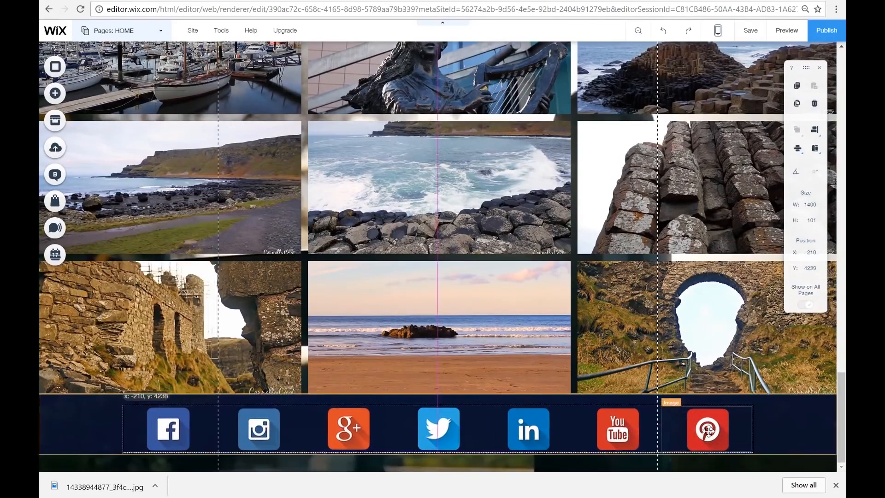
- Move the row of seven social icons slightly upward within the Wix footer and deselect it
{"action": "left_click_drag", "start_coordinate": [708, 431], "coordinate": [708, 425]}
{"action": "left_click", "coordinate": [717, 459]}
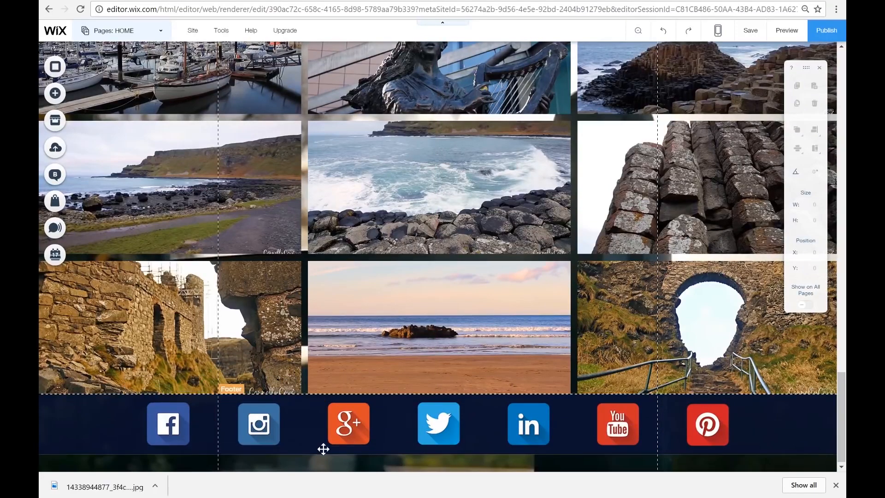
{"action": "left_click", "coordinate": [268, 434]}
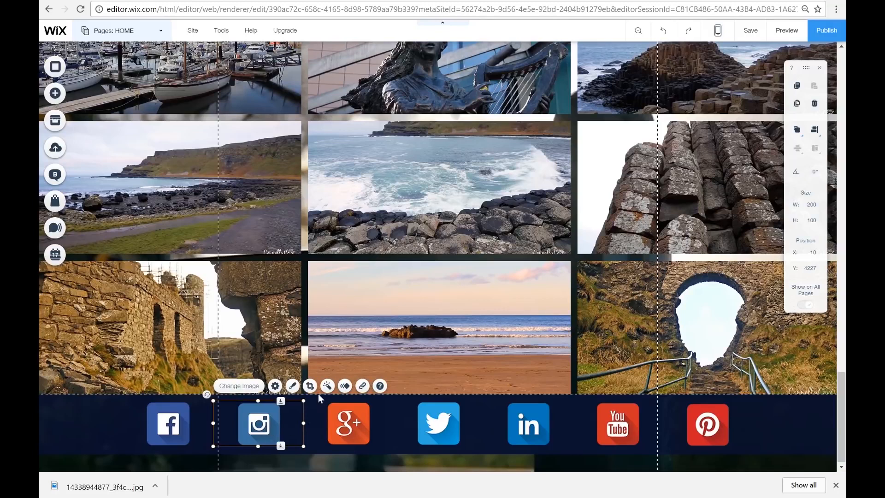
{"action": "left_click", "coordinate": [363, 386]}
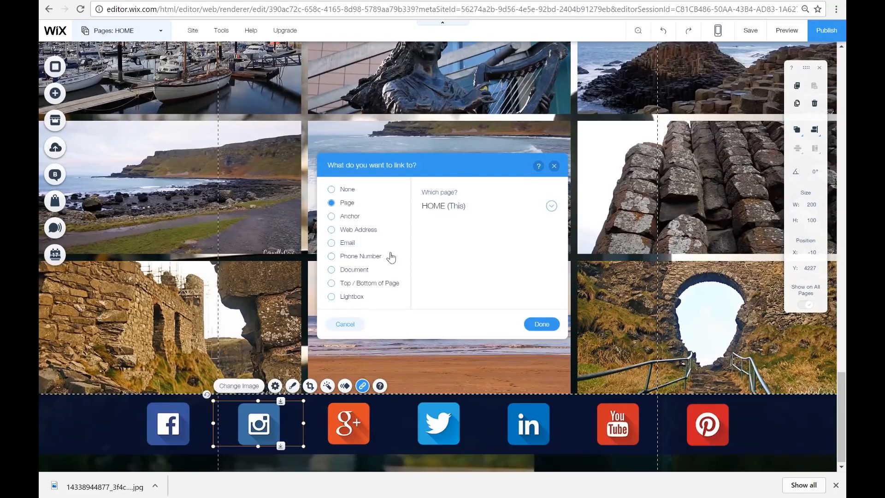
{"action": "left_click", "coordinate": [348, 230]}
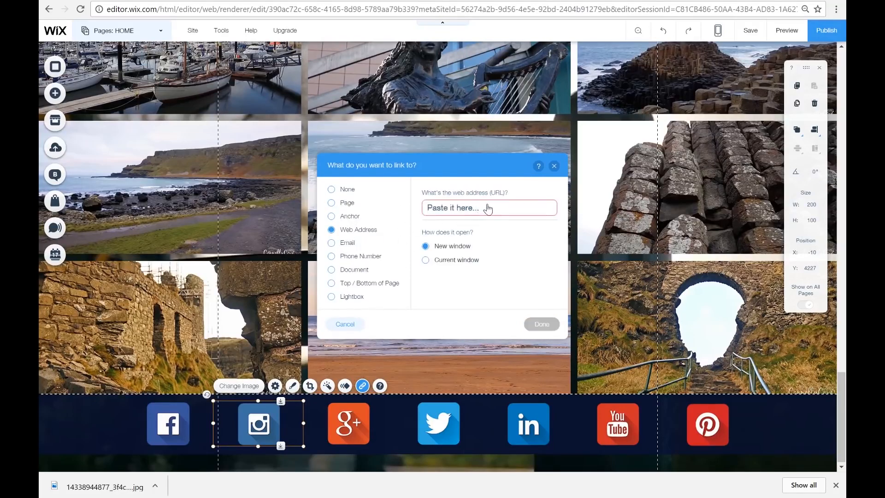
{"action": "key", "text": "alt+Tab"}
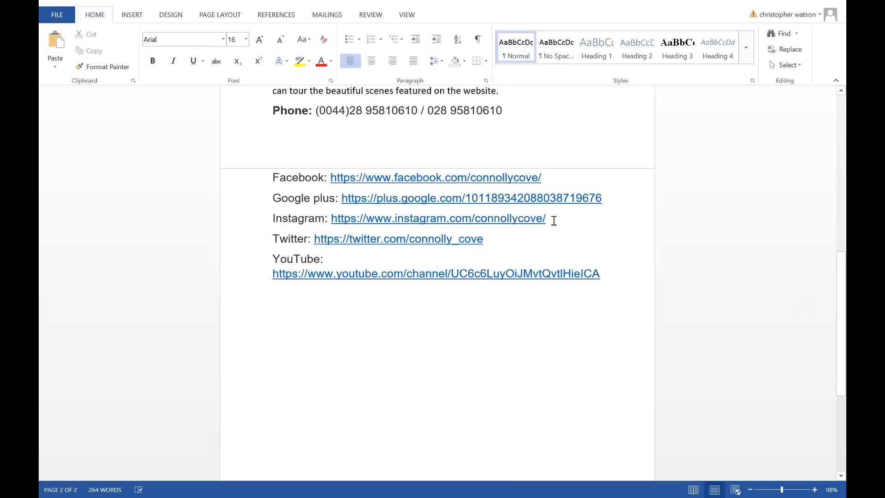
{"action": "left_click_drag", "start_coordinate": [553, 220], "coordinate": [336, 215]}
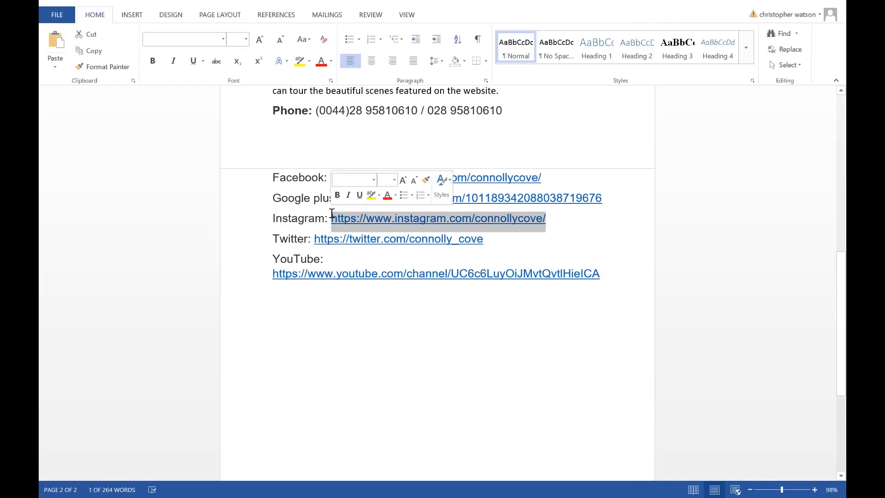
{"action": "key", "text": "ctrl+c"}
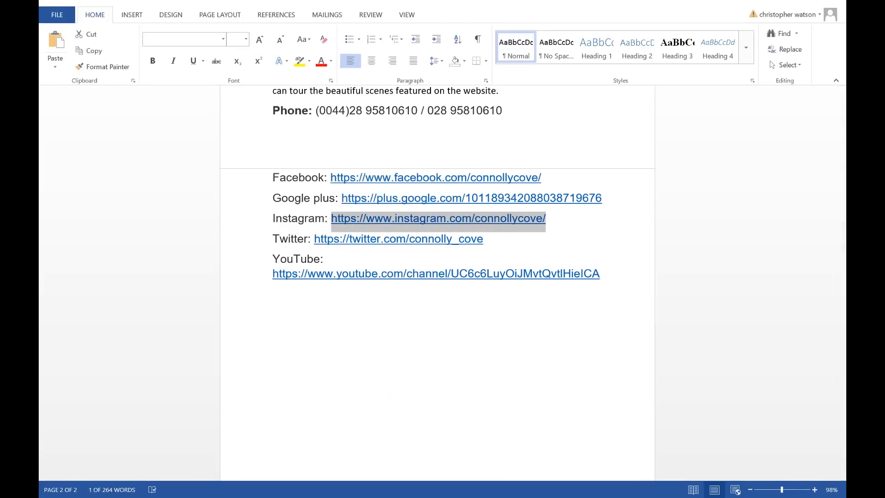
{"action": "key", "text": "alt+Tab"}
{"action": "left_click", "coordinate": [467, 212]}
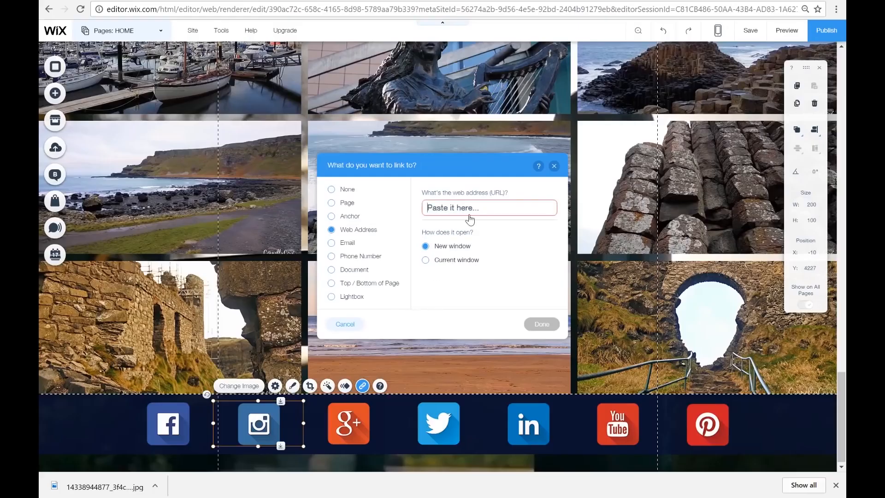
{"action": "key", "text": "ctrl+v"}
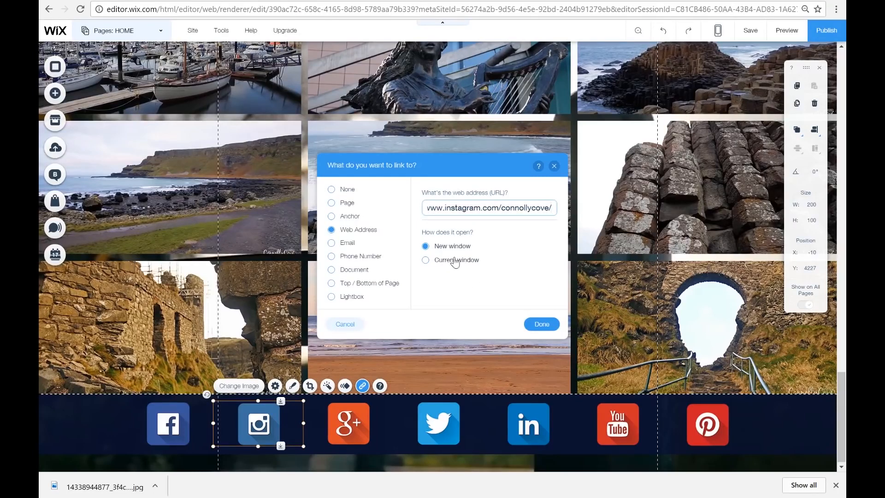
{"action": "left_click", "coordinate": [541, 325]}
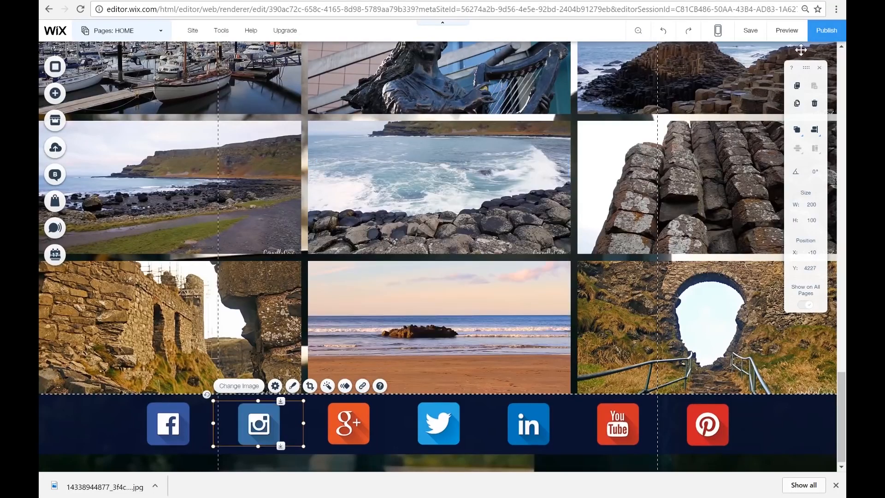
- Preview the site and test the Instagram icon's link by opening the linked profile page
{"action": "left_click", "coordinate": [791, 32]}
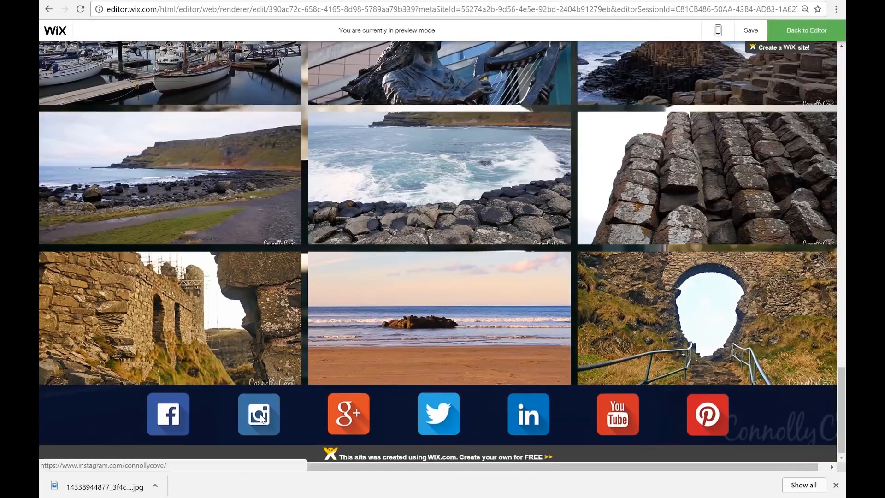
{"action": "left_click", "coordinate": [261, 417]}
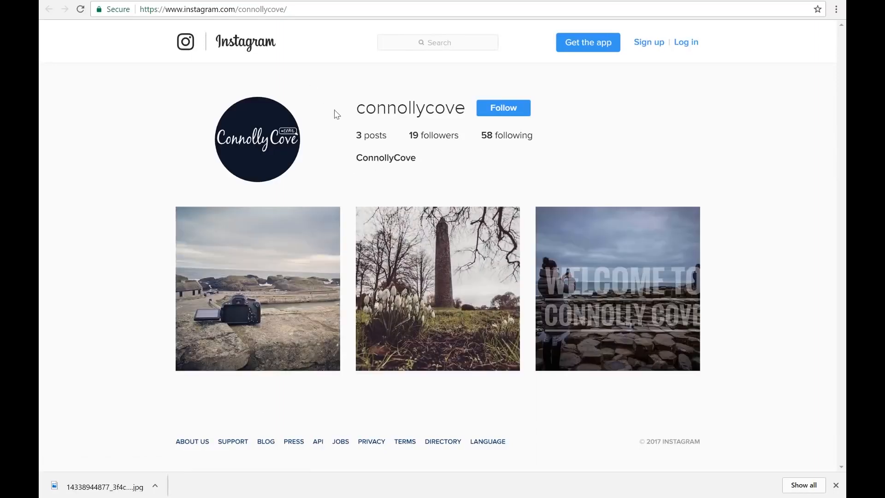
{"action": "left_click", "coordinate": [362, 0]}
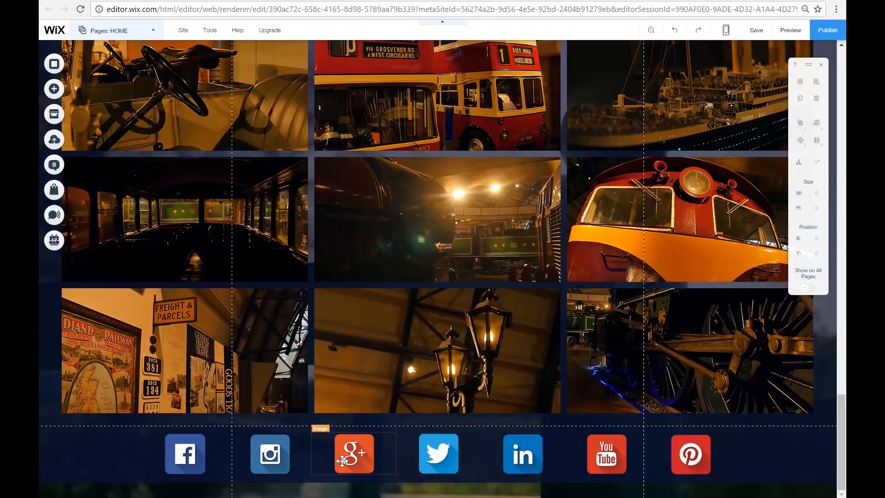
- Link the footer's Google+ icon to the Google plus profile address copied from the Word document, opening in a new window
{"action": "left_click", "coordinate": [364, 454]}
{"action": "left_click", "coordinate": [451, 418]}
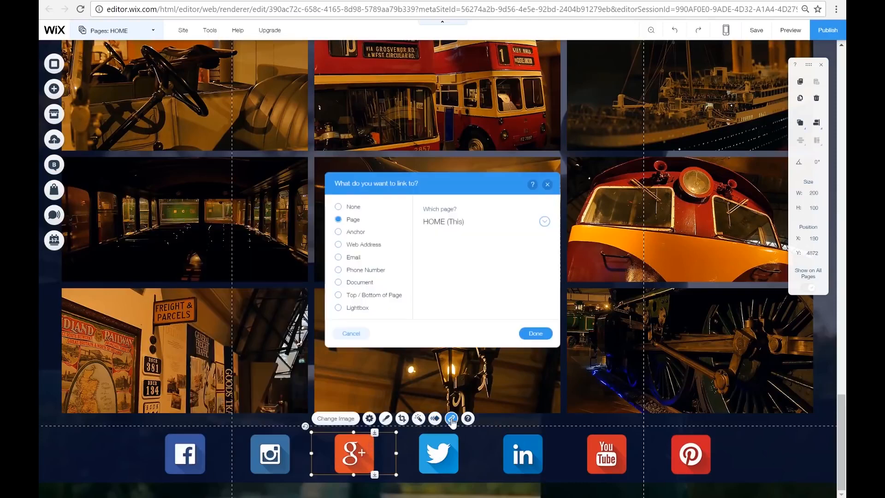
{"action": "left_click", "coordinate": [347, 246]}
{"action": "key", "text": "alt+Tab"}
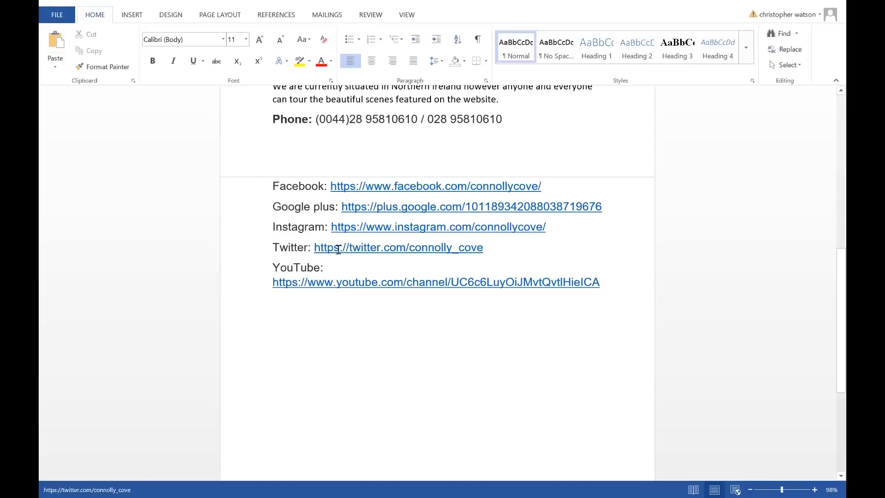
{"action": "left_click_drag", "start_coordinate": [341, 206], "coordinate": [602, 208]}
{"action": "key", "text": "ctrl+c"}
{"action": "key", "text": "alt+Tab"}
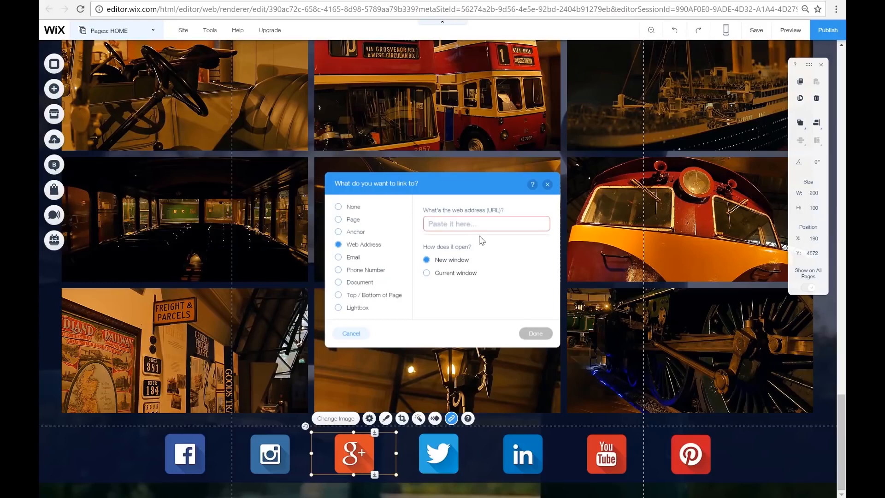
{"action": "key", "text": "ctrl+v"}
{"action": "left_click", "coordinate": [533, 333]}
{"action": "left_click", "coordinate": [438, 456]}
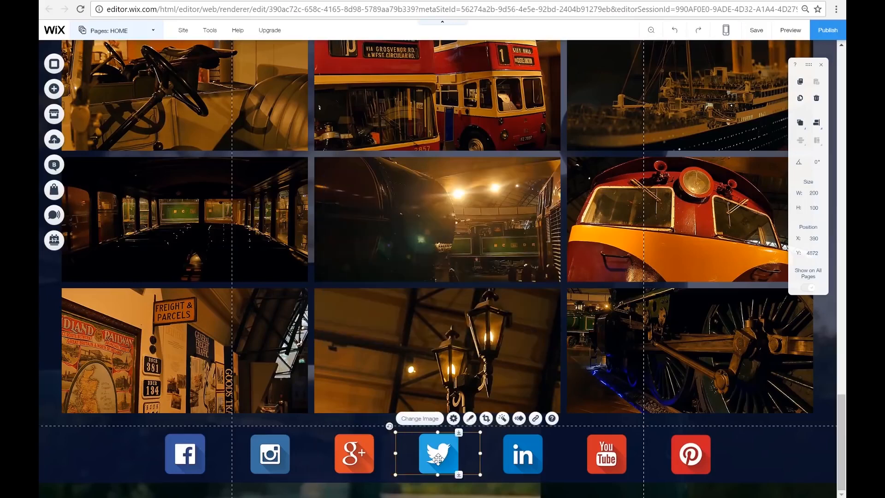
{"action": "left_click", "coordinate": [535, 418]}
{"action": "left_click", "coordinate": [359, 244]}
{"action": "key", "text": "alt+Tab"}
{"action": "left_click_drag", "start_coordinate": [484, 247], "coordinate": [314, 247]}
{"action": "key", "text": "ctrl+c"}
{"action": "key", "text": "alt+Tab"}
{"action": "key", "text": "ctrl+v"}
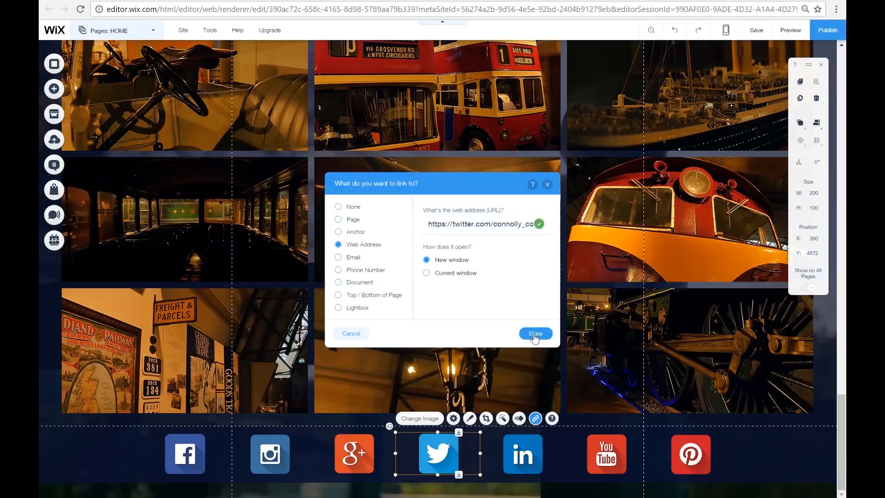
{"action": "left_click", "coordinate": [535, 333]}
- Link the YouTube icon to the channel's web address copied from the Word document, opening in a new window
{"action": "left_click", "coordinate": [605, 454]}
{"action": "left_click", "coordinate": [703, 418]}
{"action": "left_click", "coordinate": [346, 244]}
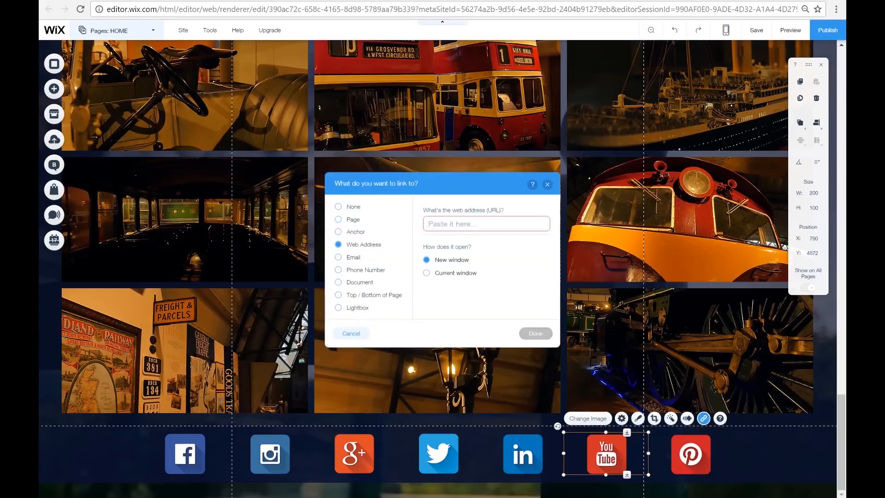
{"action": "key", "text": "alt+Tab"}
{"action": "left_click_drag", "start_coordinate": [600, 282], "coordinate": [266, 280]}
{"action": "key", "text": "ctrl+c"}
{"action": "key", "text": "alt+Tab"}
{"action": "key", "text": "ctrl+v"}
{"action": "left_click", "coordinate": [535, 333]}
- Check the link settings of the footer's Facebook icon and close them
{"action": "left_click", "coordinate": [185, 454]}
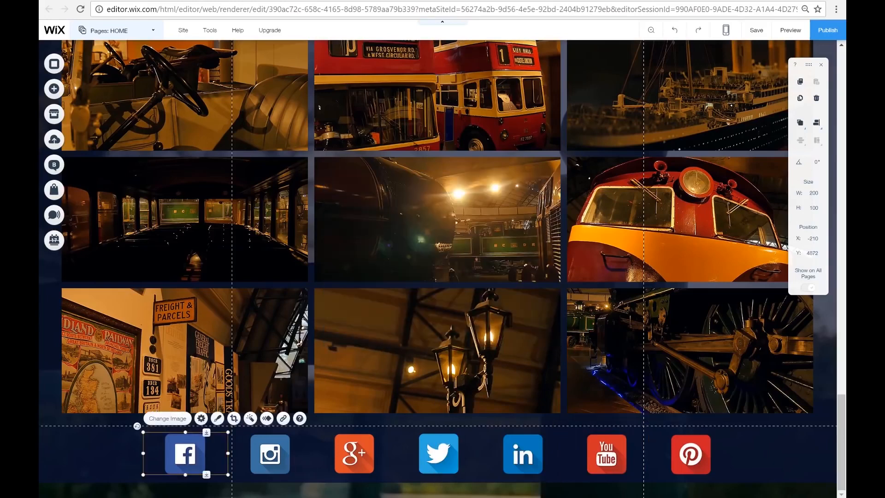
{"action": "left_click", "coordinate": [283, 418]}
{"action": "left_click", "coordinate": [357, 332]}
{"action": "left_click", "coordinate": [266, 463]}
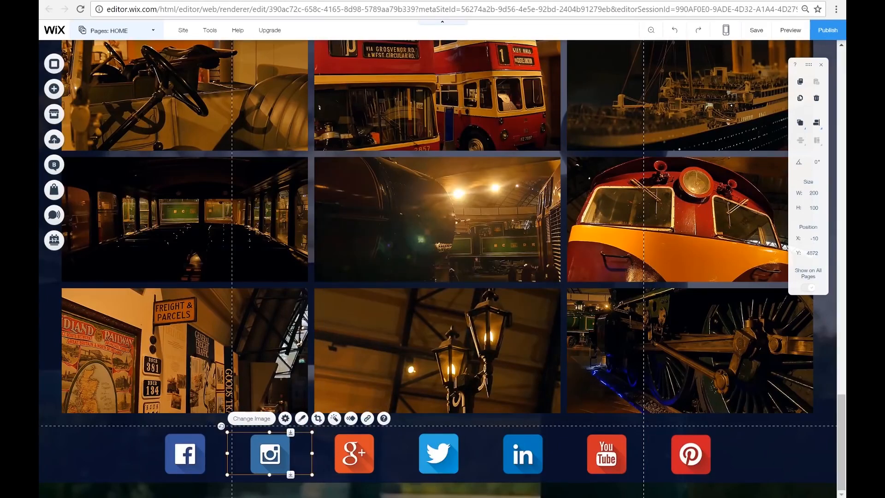
{"action": "key", "text": "alt+Tab"}
{"action": "key", "text": "alt+Tab"}
{"action": "left_click", "coordinate": [814, 476]}
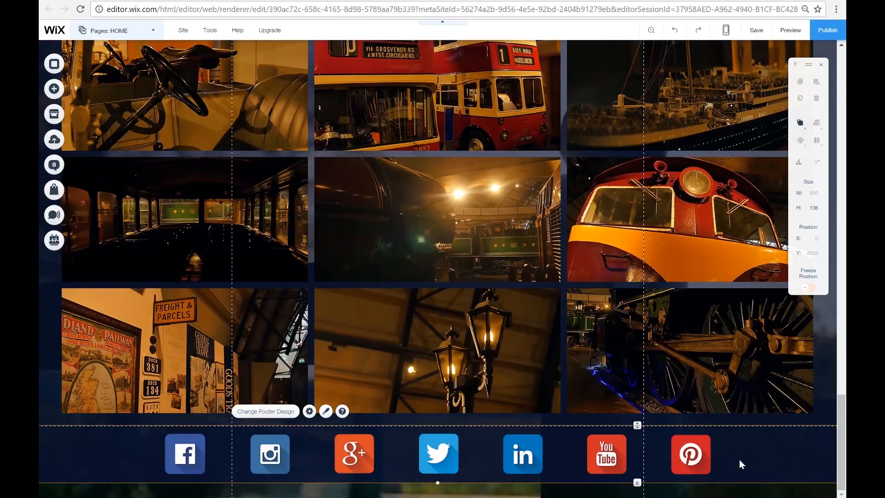
- Review the Home, Tours and Contact Us pages one after another, looking through each page's content
{"action": "scroll", "coordinate": [739, 460], "scroll_direction": "up", "scroll_amount": 20}
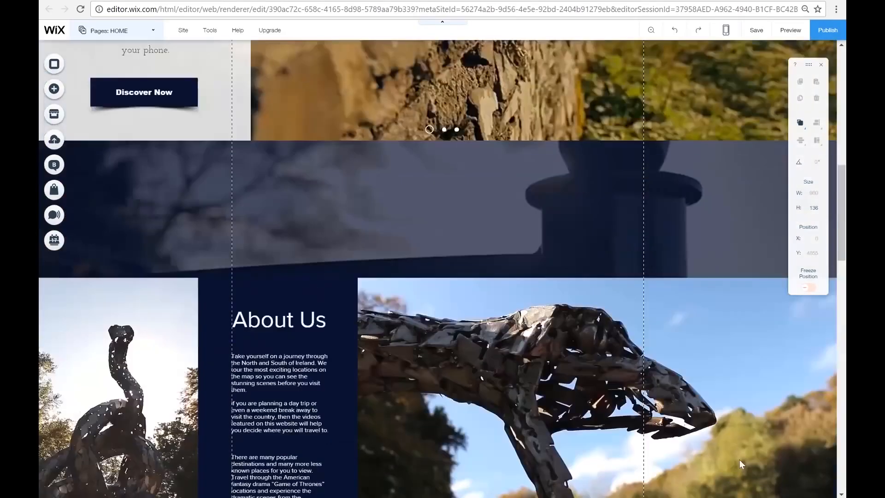
{"action": "scroll", "coordinate": [739, 459], "scroll_direction": "up", "scroll_amount": 1}
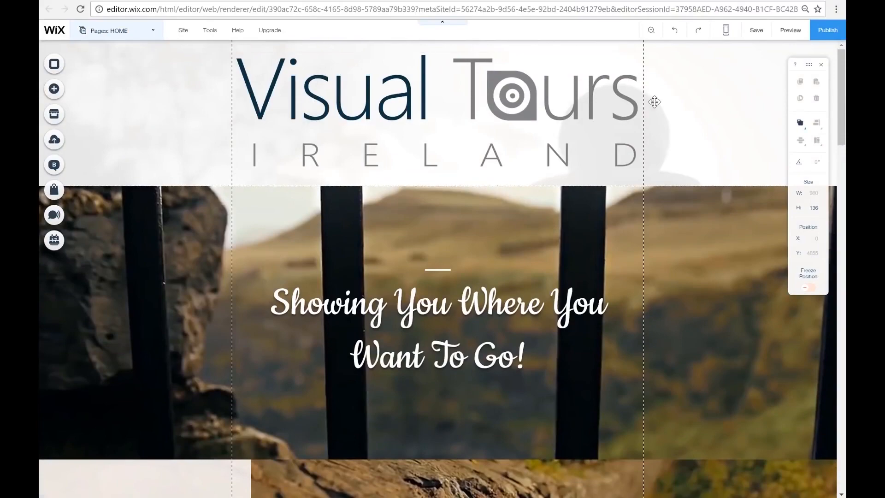
{"action": "scroll", "coordinate": [689, 116], "scroll_direction": "down", "scroll_amount": 12}
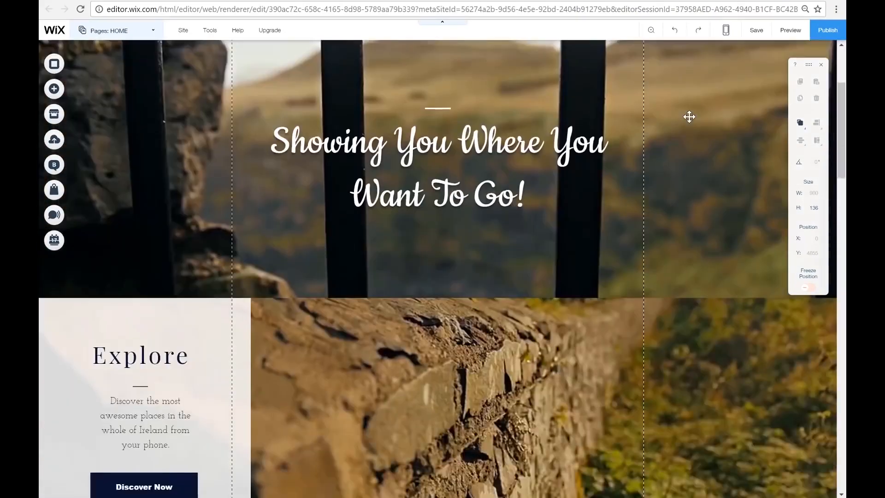
{"action": "scroll", "coordinate": [548, 409], "scroll_direction": "down", "scroll_amount": 10}
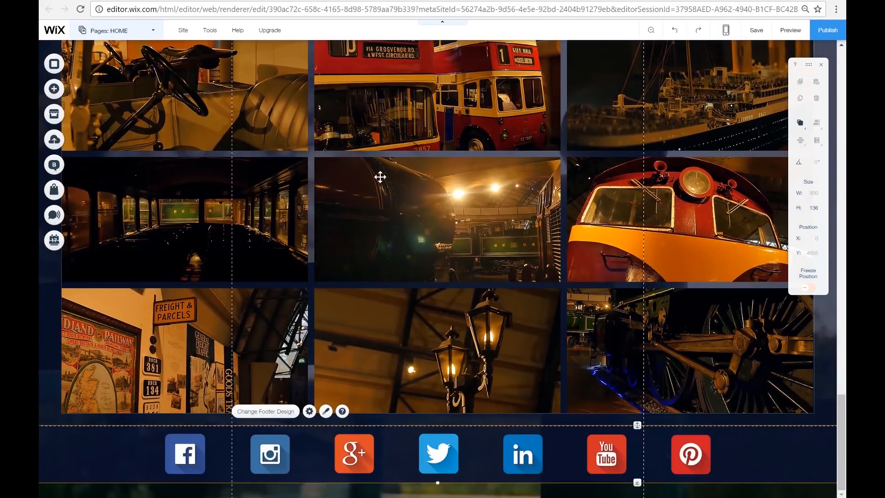
{"action": "left_click", "coordinate": [153, 31]}
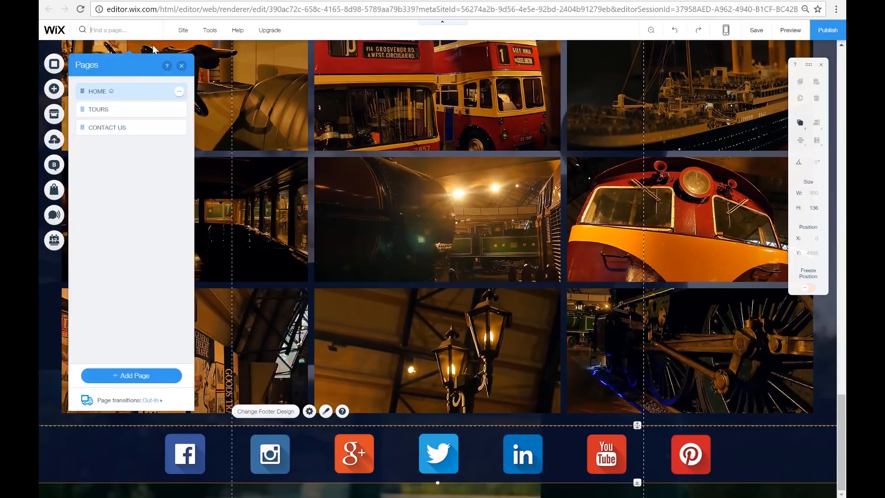
{"action": "left_click", "coordinate": [134, 112]}
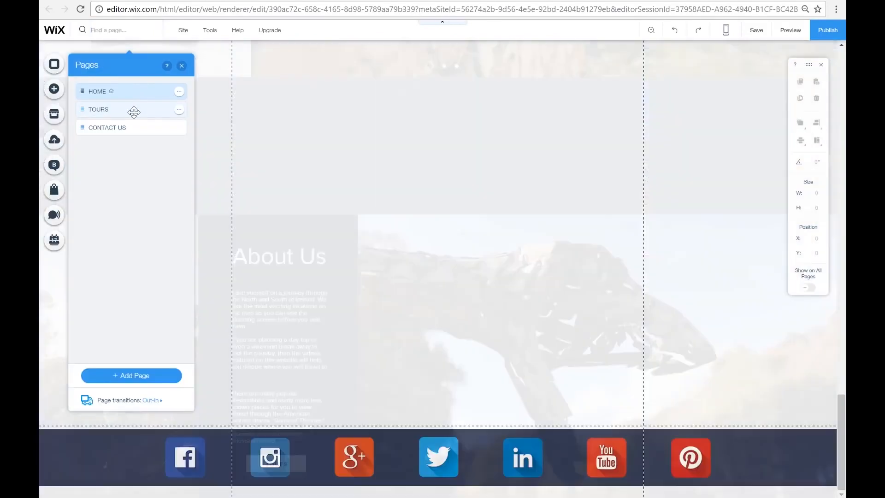
{"action": "scroll", "coordinate": [443, 218], "scroll_direction": "up", "scroll_amount": 10}
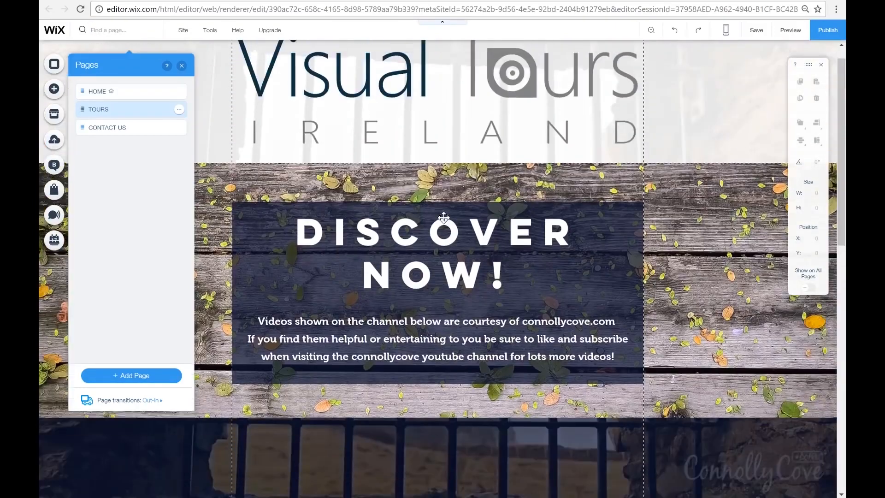
{"action": "scroll", "coordinate": [444, 218], "scroll_direction": "down", "scroll_amount": 10}
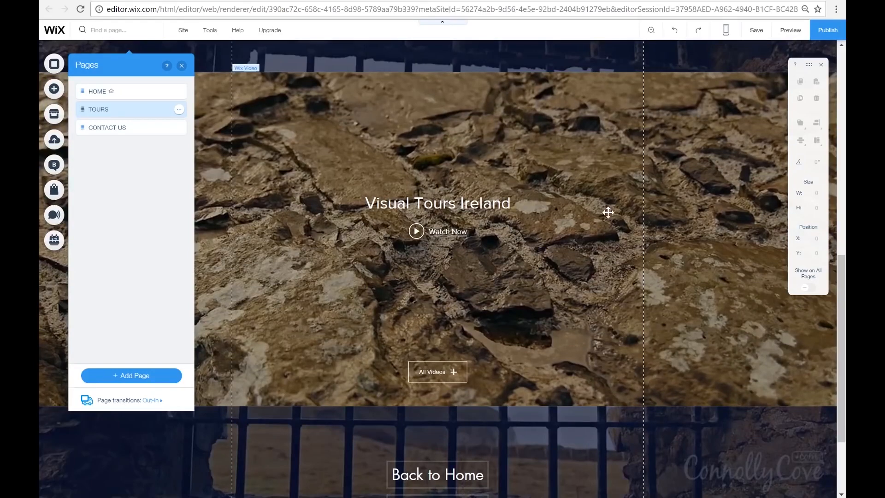
{"action": "left_click", "coordinate": [161, 90]}
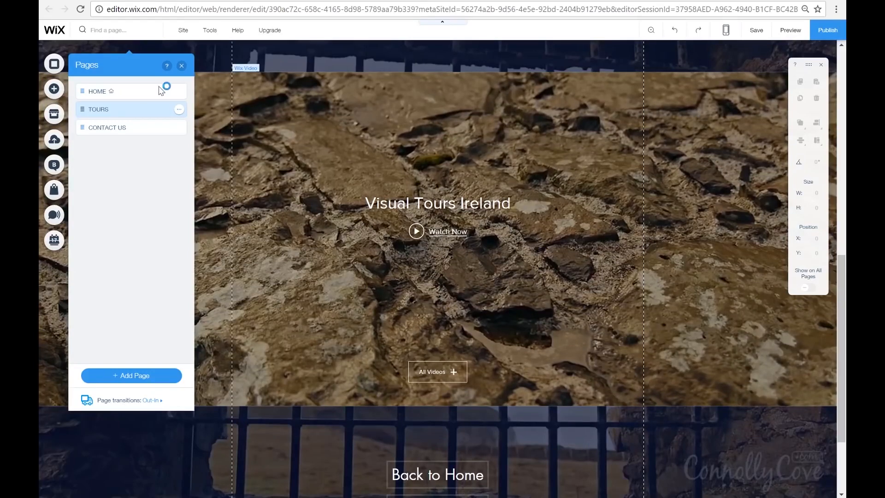
{"action": "left_click", "coordinate": [129, 126]}
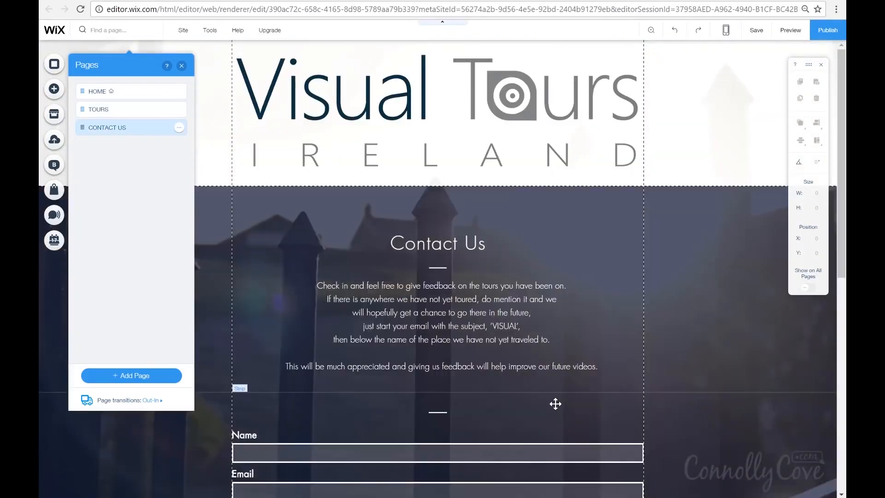
{"action": "scroll", "coordinate": [555, 404], "scroll_direction": "down", "scroll_amount": 5}
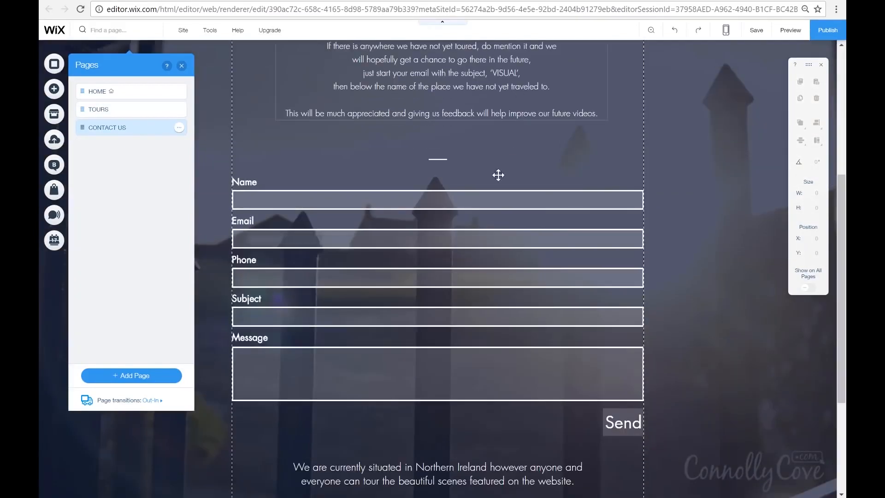
{"action": "scroll", "coordinate": [465, 455], "scroll_direction": "down", "scroll_amount": 4}
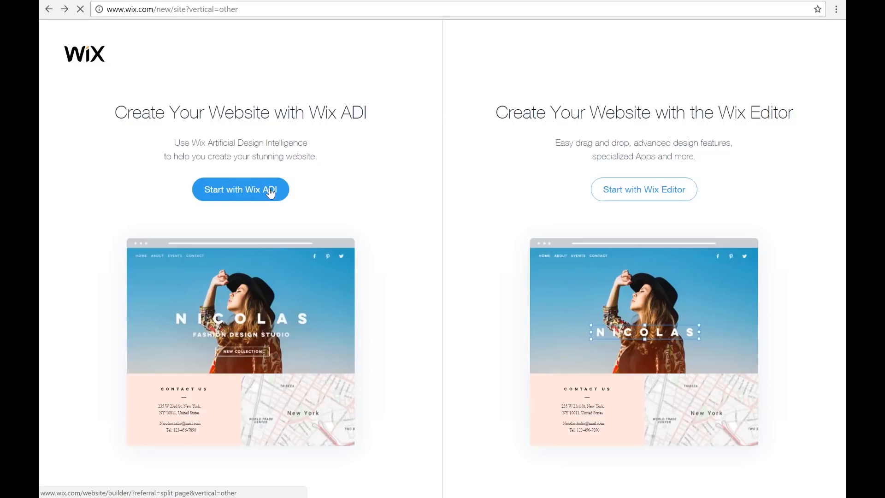
- Start a new website with Wix ADI and choose Travel Agent as the website type
{"action": "left_click", "coordinate": [270, 193]}
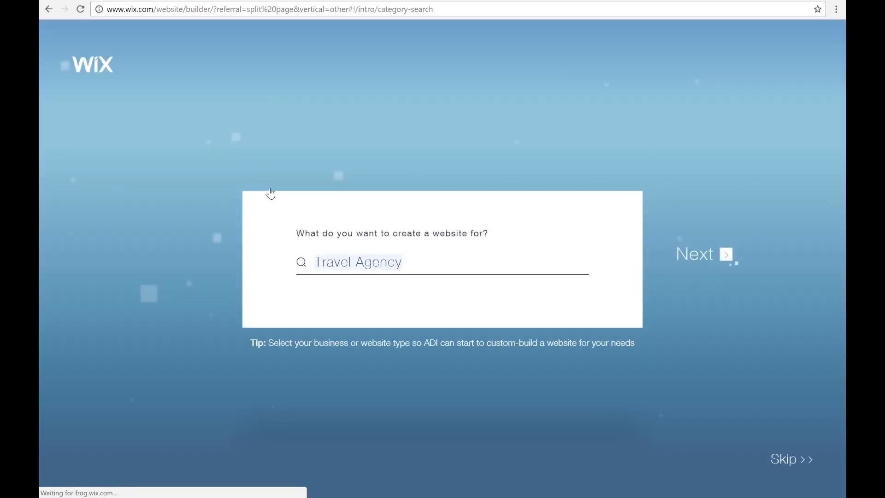
{"action": "left_click_drag", "start_coordinate": [410, 266], "coordinate": [383, 263]}
{"action": "left_click", "coordinate": [415, 264]}
{"action": "key", "text": "BackSpace"}
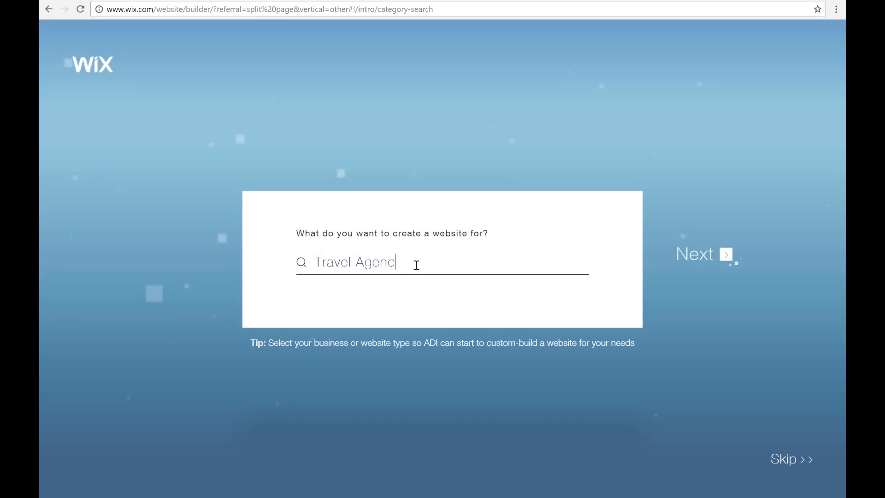
{"action": "key", "text": "BackSpace"}
{"action": "key", "text": "BackSpace"}
{"action": "key", "text": "BackSpace"}
{"action": "key", "text": "BackSpace"}
{"action": "key", "text": "BackSpace"}
{"action": "key", "text": "BackSpace"}
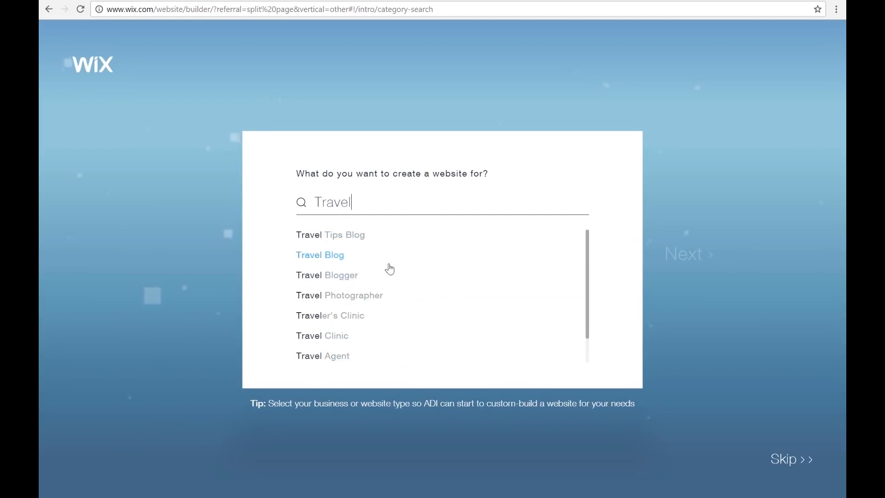
{"action": "left_click", "coordinate": [341, 362]}
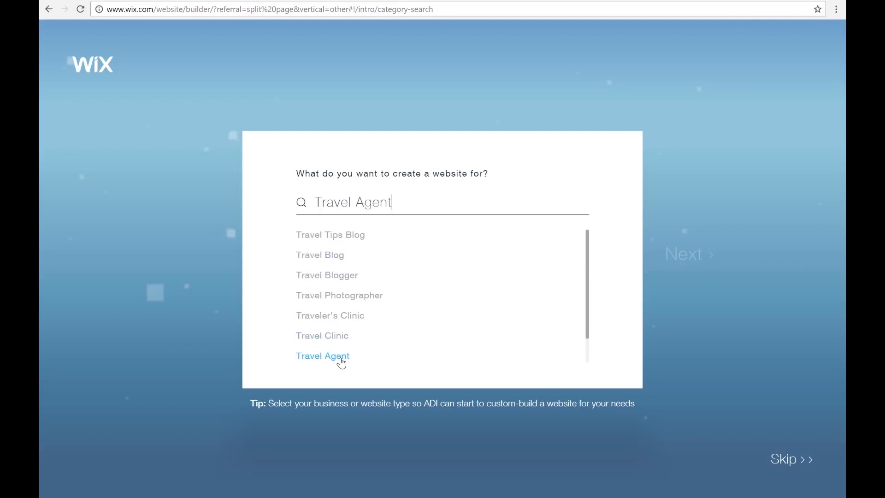
{"action": "left_click", "coordinate": [703, 253]}
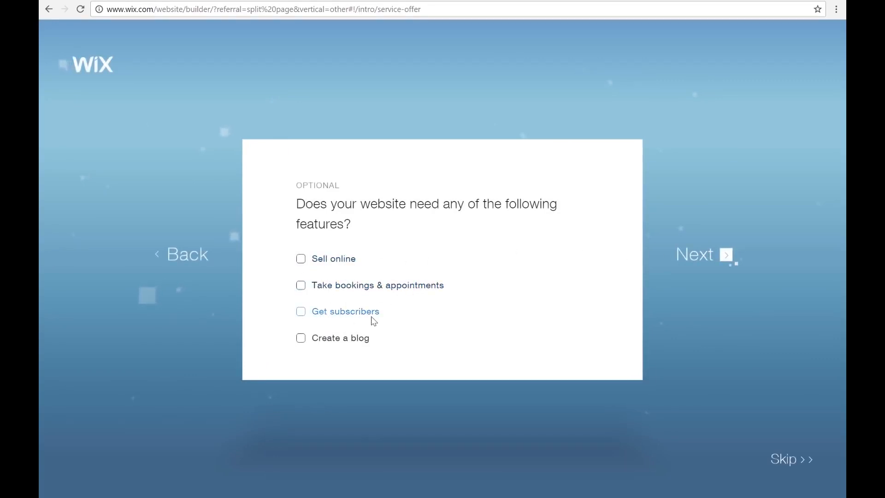
- Request the Create a blog and Get subscribers features for the website and continue
{"action": "left_click", "coordinate": [301, 341]}
{"action": "left_click", "coordinate": [302, 312]}
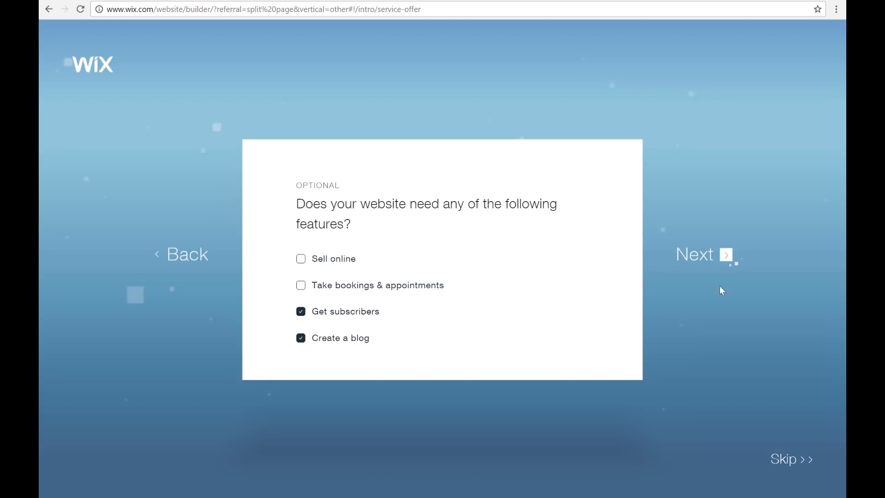
{"action": "left_click", "coordinate": [714, 275]}
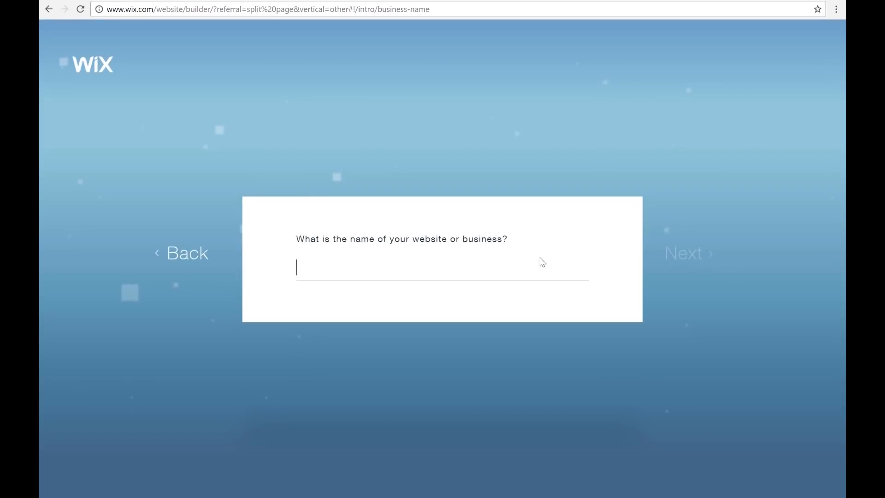
- Name the business Visual Tours Ireland and skip the business location
{"action": "type", "text": "Visual Tours Ireland"}
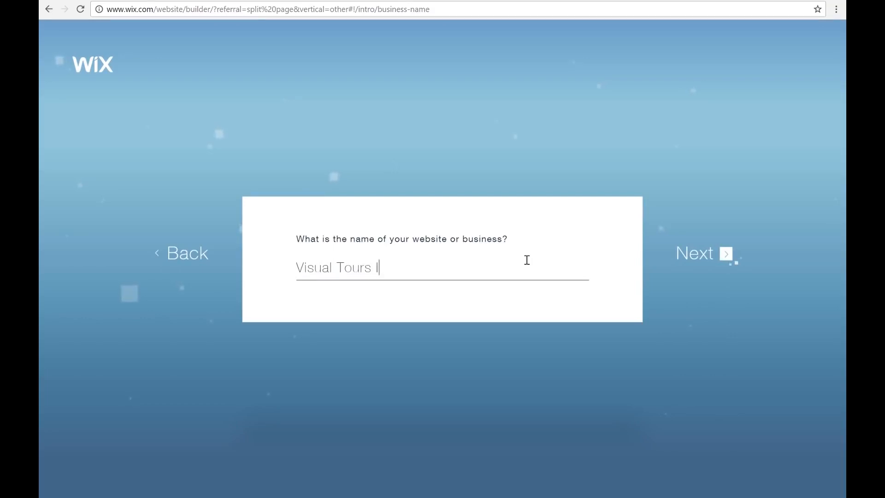
{"action": "left_click", "coordinate": [698, 266]}
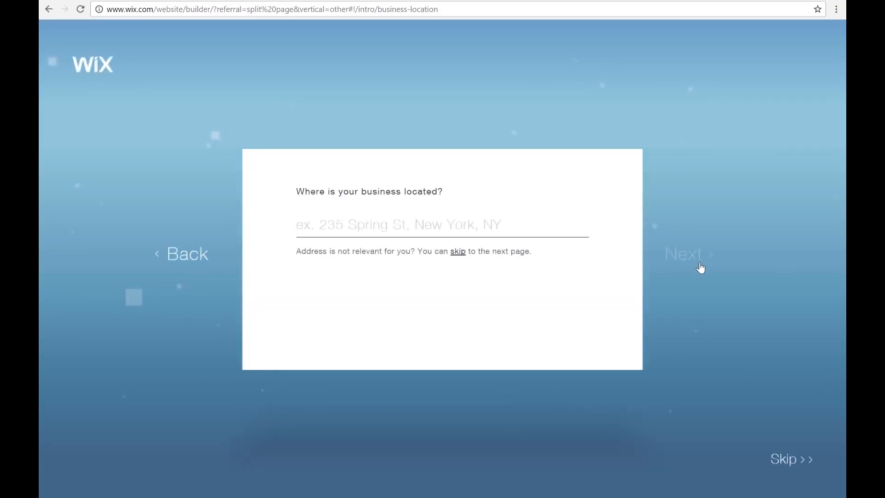
{"action": "left_click", "coordinate": [458, 252]}
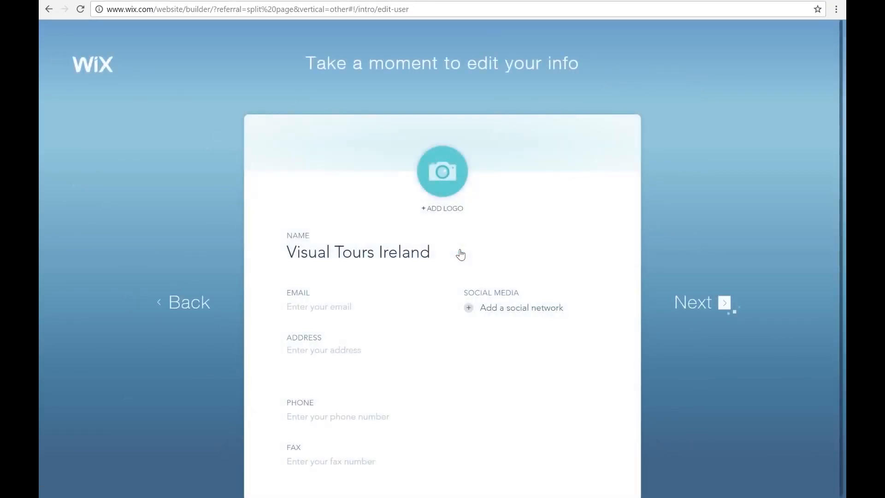
- Add the VTI-logo image from the Visual Tours Ireland folder as the business logo
{"action": "left_click", "coordinate": [440, 214]}
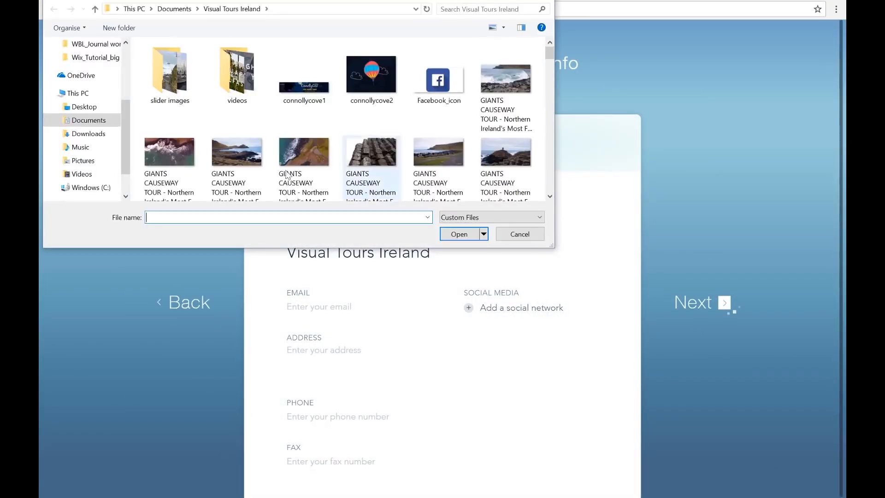
{"action": "scroll", "coordinate": [416, 147], "scroll_direction": "down", "scroll_amount": 5}
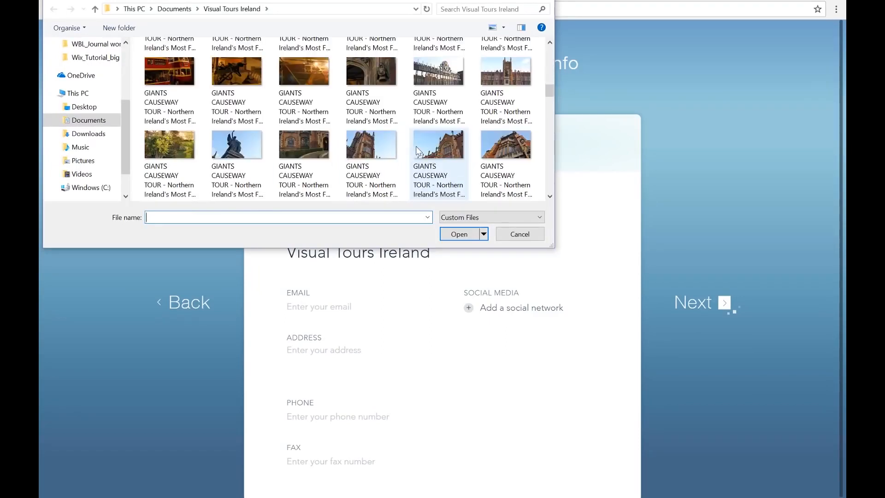
{"action": "scroll", "coordinate": [418, 150], "scroll_direction": "down", "scroll_amount": 10}
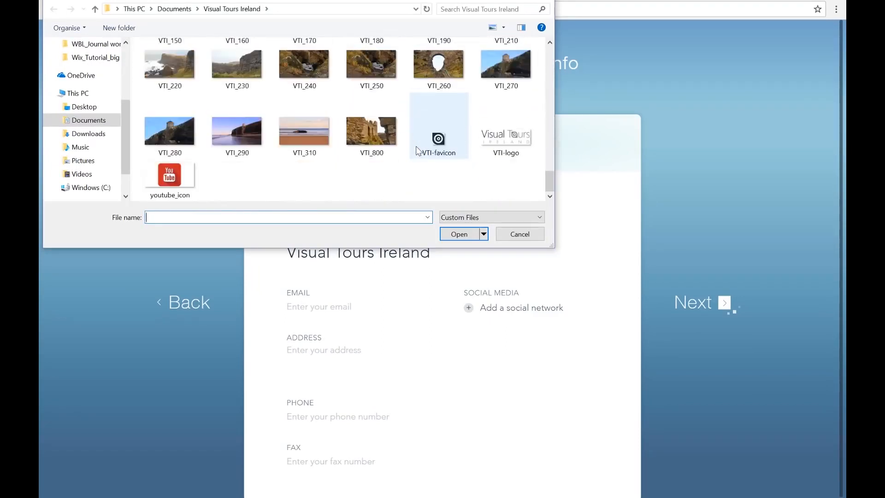
{"action": "left_click", "coordinate": [513, 143]}
{"action": "left_click", "coordinate": [468, 237]}
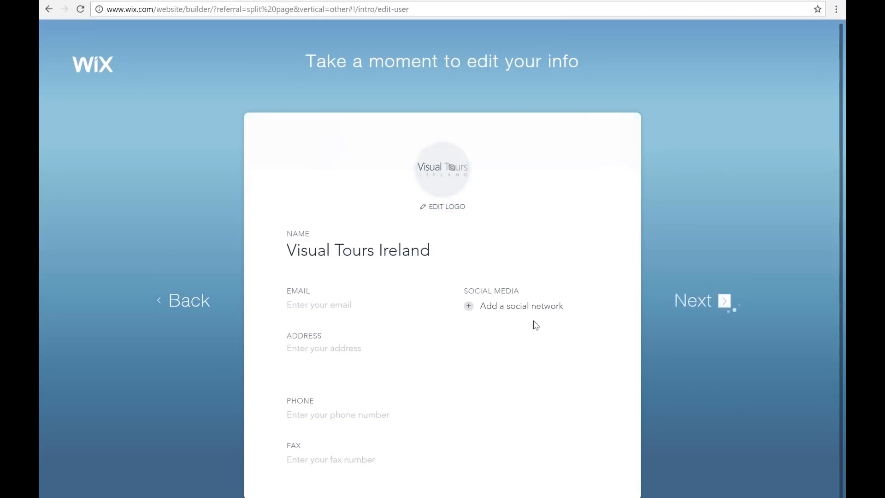
{"action": "right_click", "coordinate": [469, 306]}
{"action": "left_click", "coordinate": [450, 310]}
{"action": "left_click", "coordinate": [468, 306]}
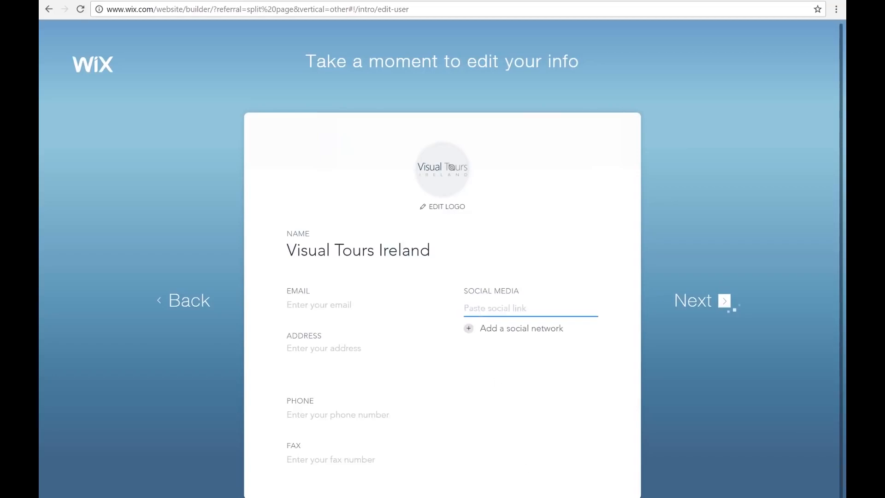
{"action": "key", "text": "alt+Tab"}
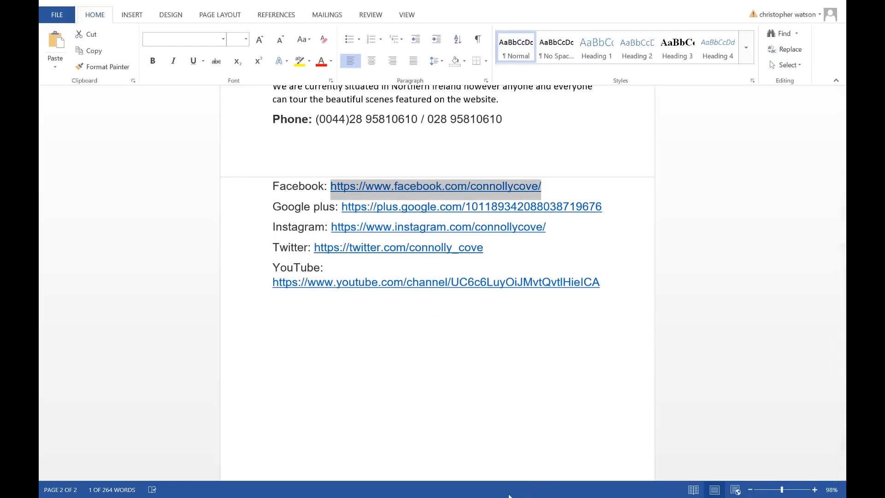
{"action": "left_click", "coordinate": [517, 496]}
{"action": "left_click", "coordinate": [546, 456]}
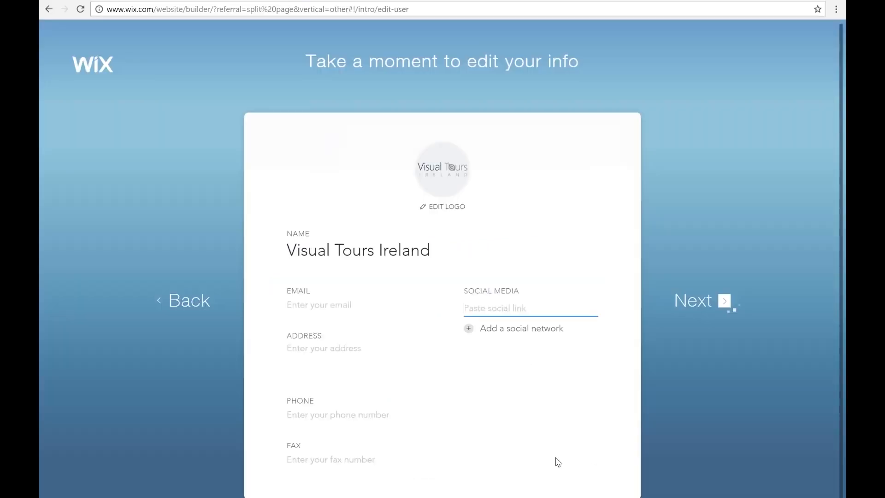
{"action": "key", "text": "ctrl+v"}
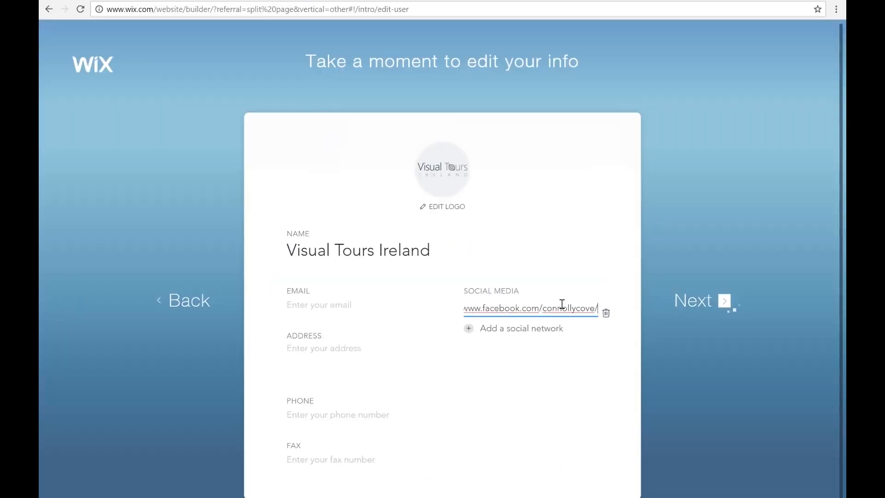
{"action": "left_click", "coordinate": [555, 330]}
{"action": "key", "text": "alt+Tab"}
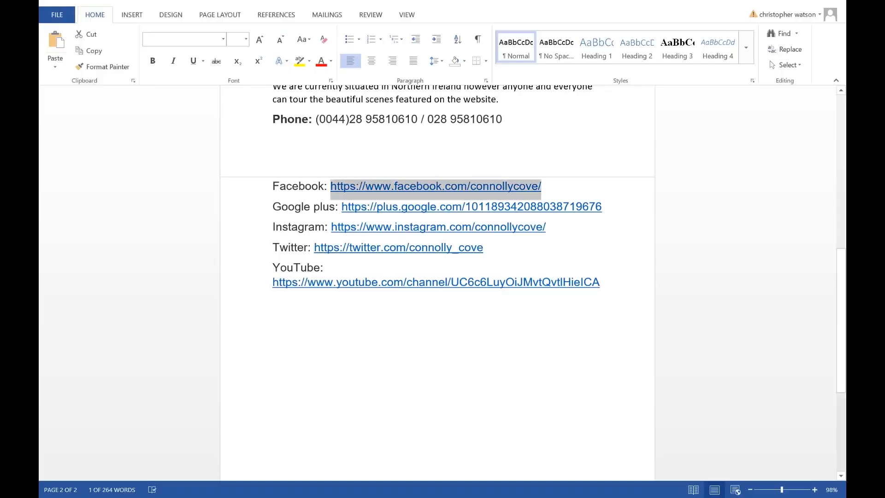
{"action": "left_click_drag", "start_coordinate": [314, 246], "coordinate": [396, 247]}
{"action": "left_click", "coordinate": [422, 247]}
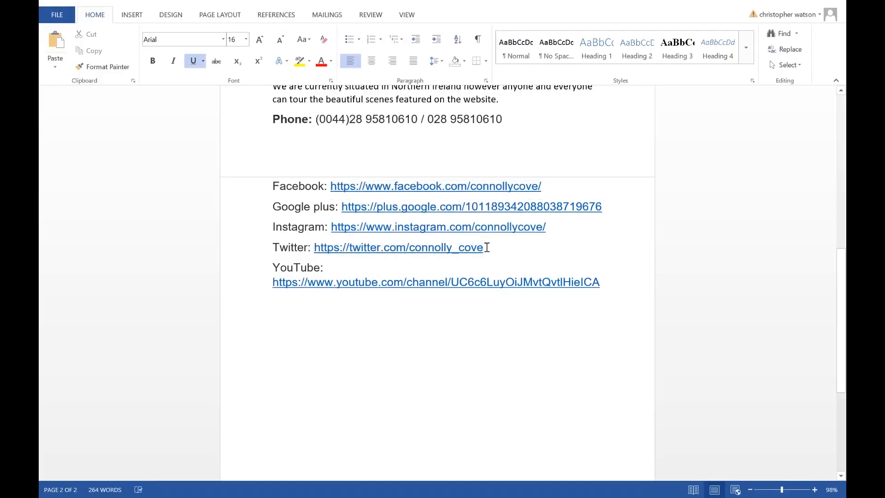
{"action": "left_click_drag", "start_coordinate": [487, 247], "coordinate": [317, 248]}
{"action": "key", "text": "ctrl+c"}
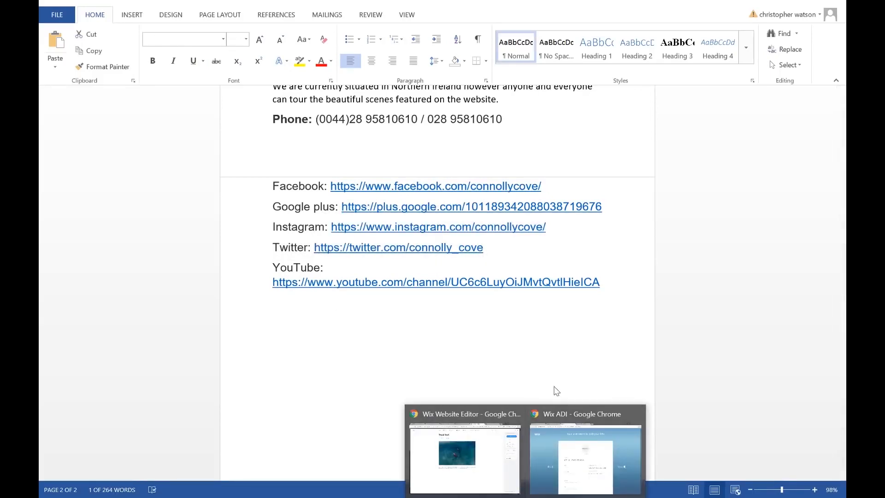
{"action": "left_click", "coordinate": [571, 449]}
{"action": "key", "text": "ctrl+v"}
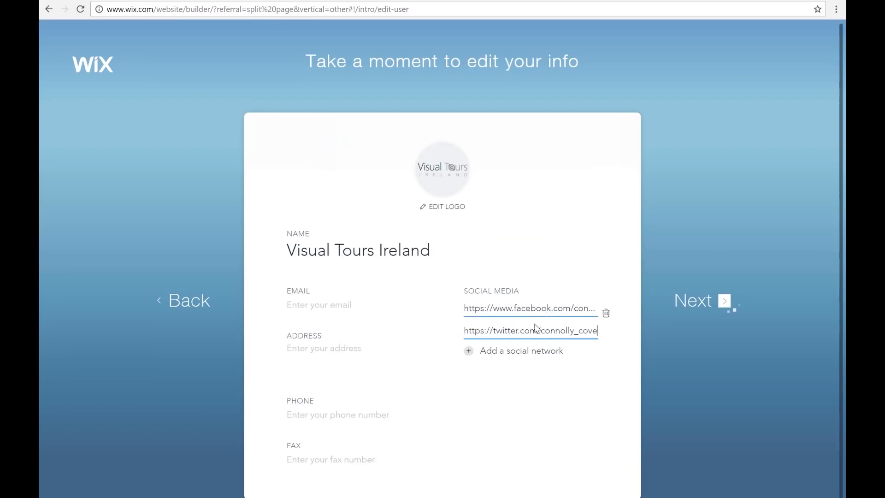
- Add the YouTube channel's address, copied from the Word document, as a third social network in the Wix ADI business info
{"action": "left_click", "coordinate": [469, 351]}
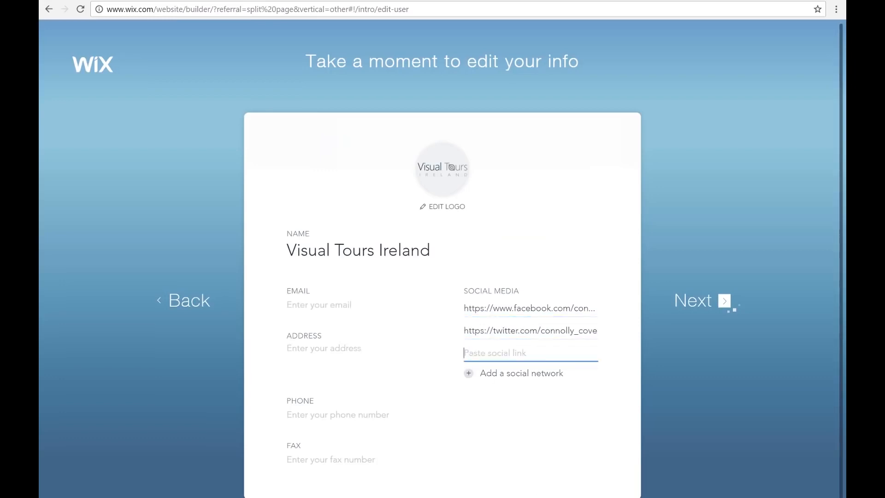
{"action": "left_click", "coordinate": [544, 454]}
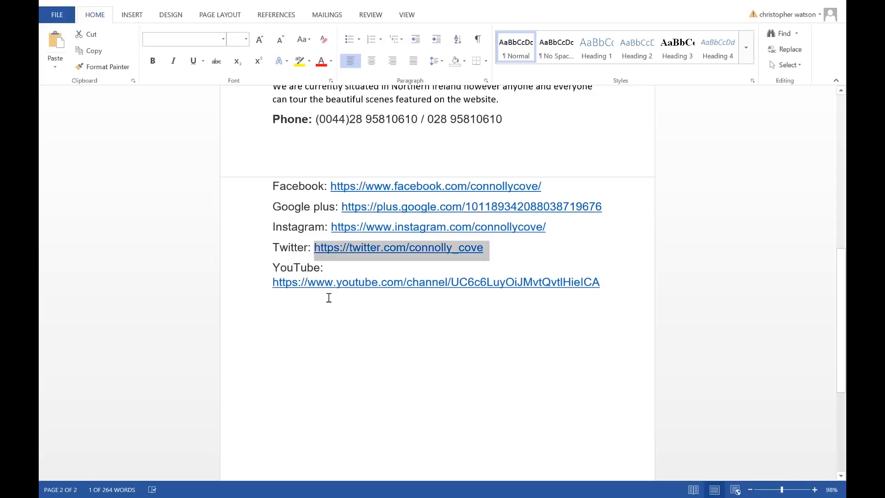
{"action": "left_click_drag", "start_coordinate": [273, 284], "coordinate": [601, 288]}
{"action": "key", "text": "ctrl+c"}
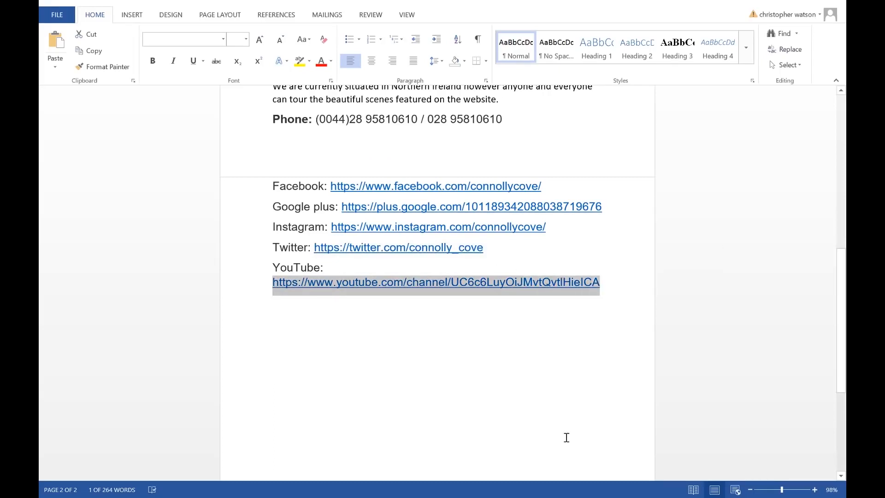
{"action": "left_click", "coordinate": [563, 458]}
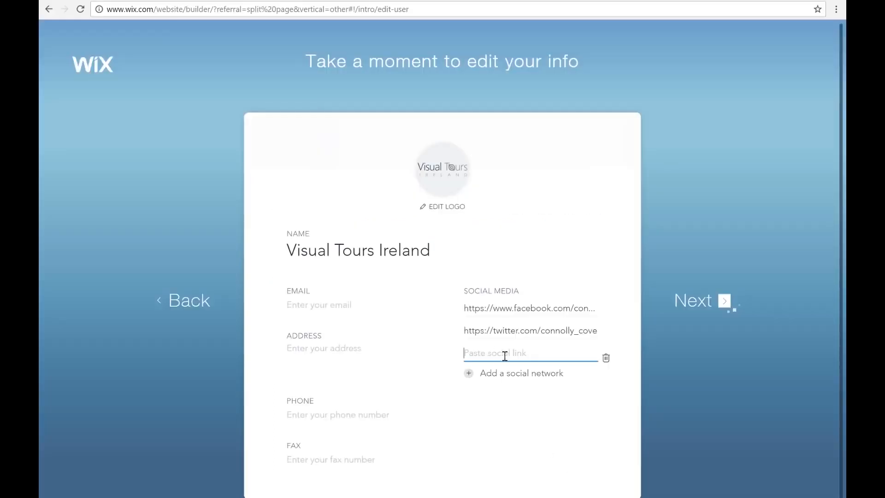
{"action": "key", "text": "ctrl+v"}
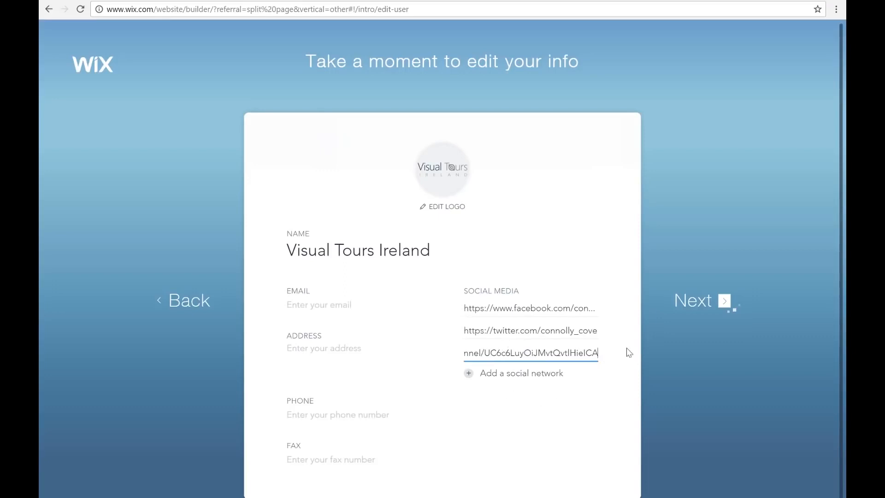
- Submit the business info and have ADI create the homepage with the Elegant design
{"action": "left_click", "coordinate": [696, 306]}
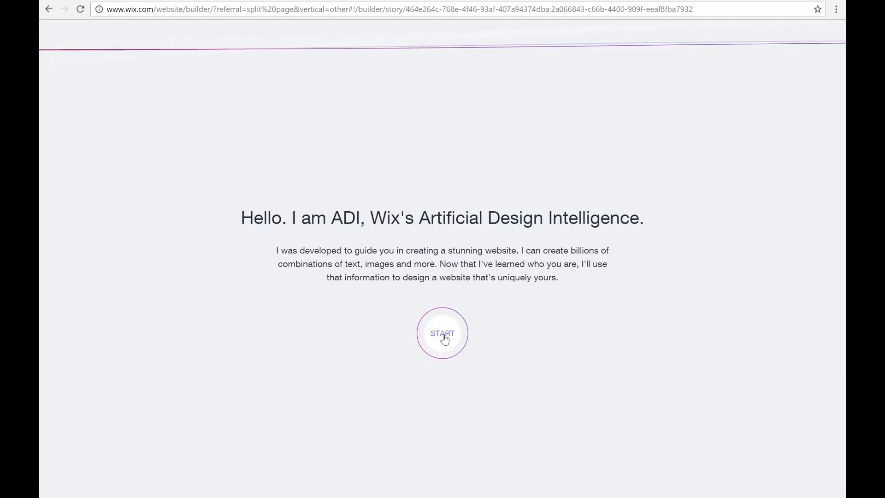
{"action": "left_click", "coordinate": [443, 336]}
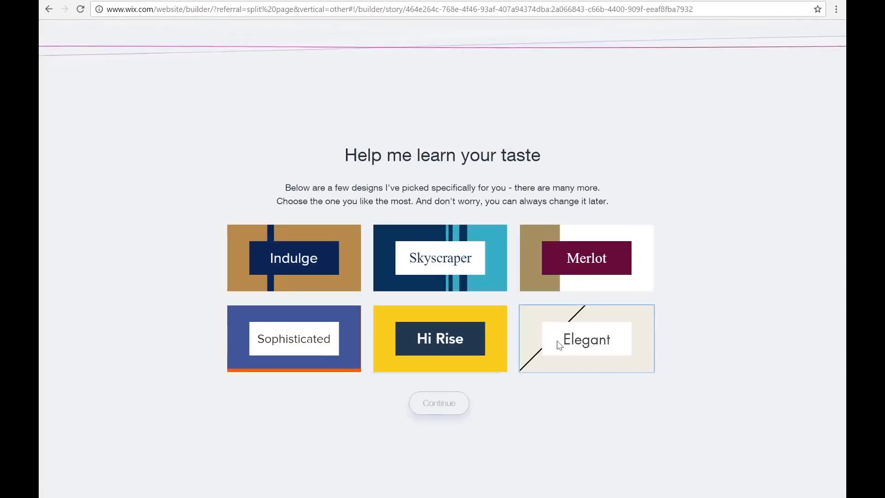
{"action": "left_click", "coordinate": [559, 344]}
{"action": "left_click", "coordinate": [450, 404]}
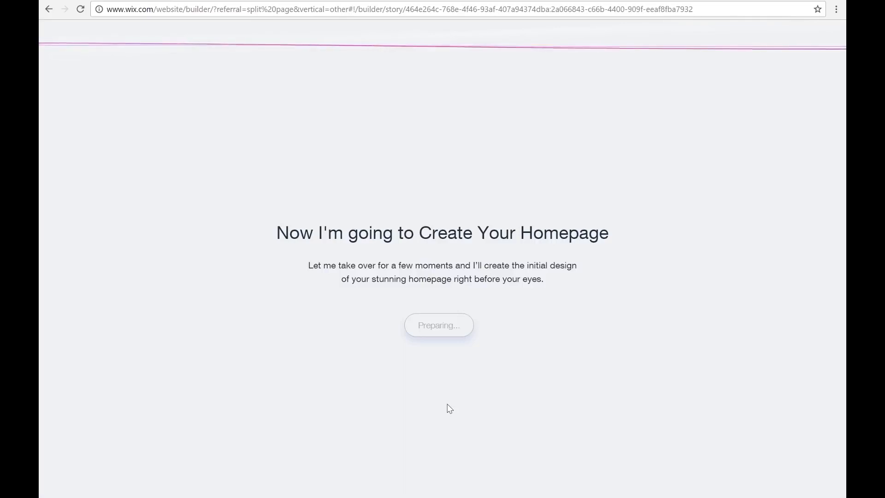
{"action": "left_click", "coordinate": [441, 327]}
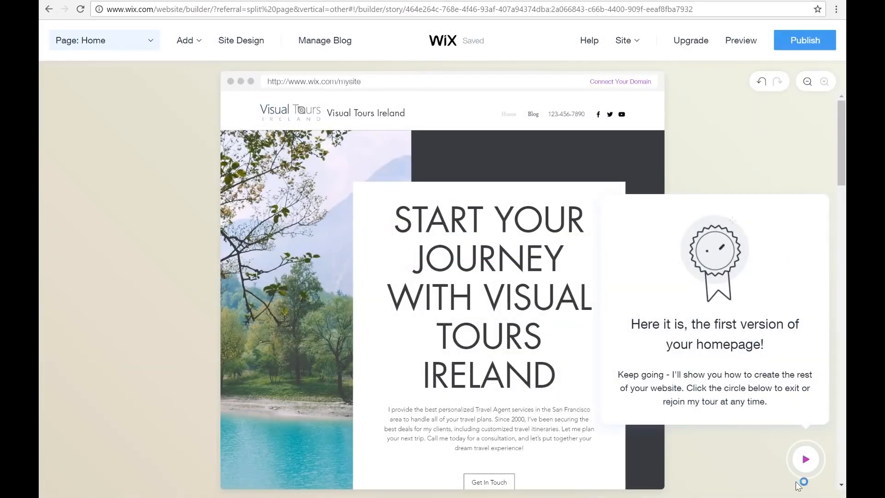
- Open the site preview through the Preview Your Site task of the ADI guided tour
{"action": "scroll", "coordinate": [239, 178], "scroll_direction": "down", "scroll_amount": 15}
{"action": "left_click", "coordinate": [806, 460]}
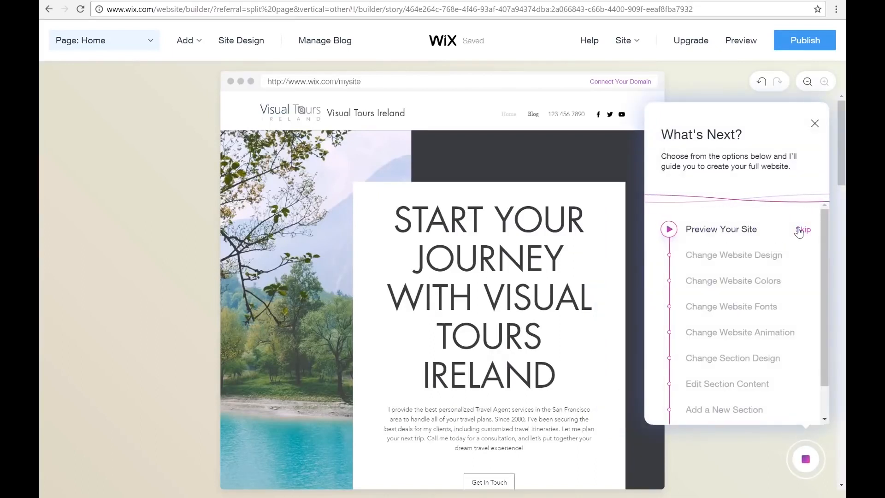
{"action": "left_click", "coordinate": [664, 234]}
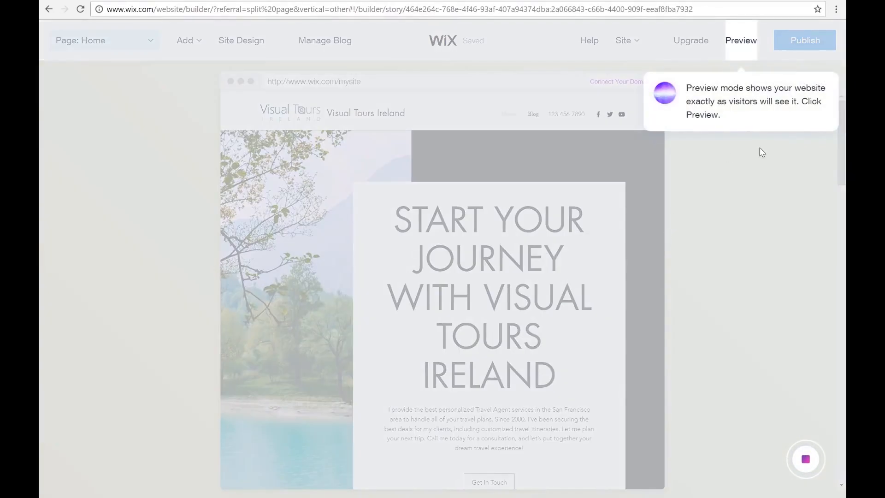
{"action": "left_click", "coordinate": [744, 39]}
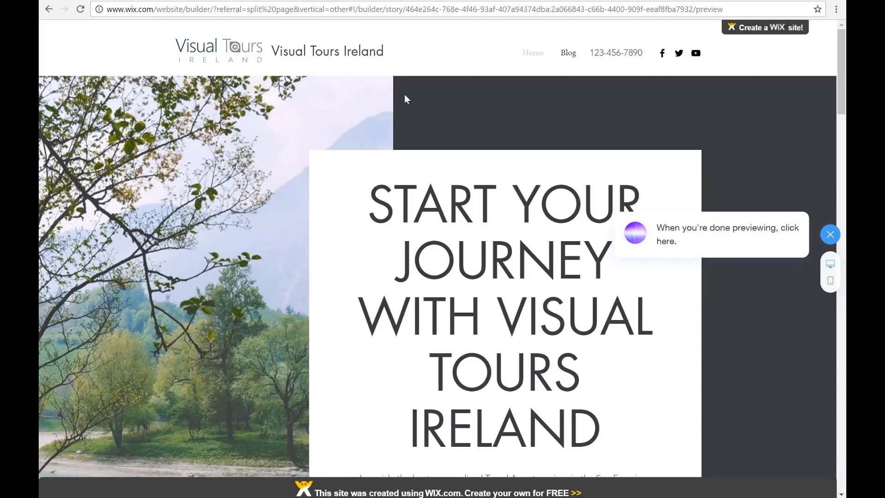
- Examine the previewed homepage's header, including the logo, site title, menu and phone number
{"action": "scroll", "coordinate": [404, 98], "scroll_direction": "down", "scroll_amount": 2}
{"action": "scroll", "coordinate": [404, 98], "scroll_direction": "up", "scroll_amount": 2}
{"action": "left_click_drag", "start_coordinate": [388, 55], "coordinate": [272, 55]}
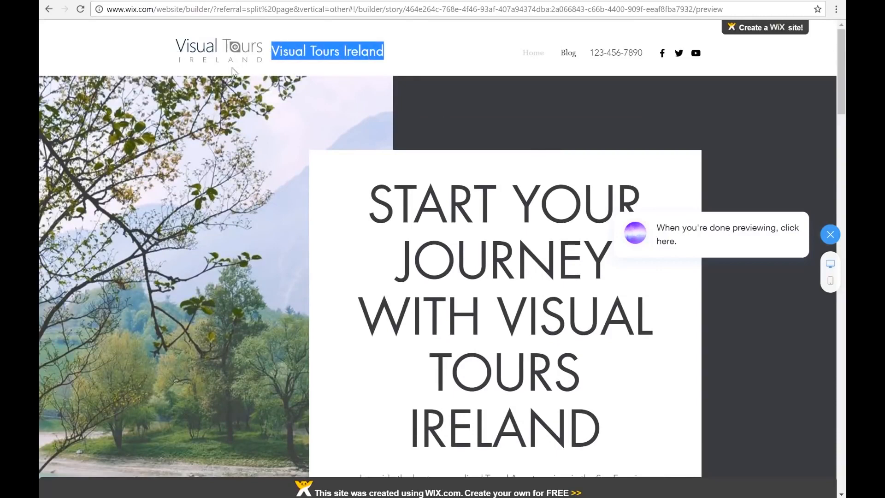
{"action": "left_click", "coordinate": [501, 68]}
{"action": "scroll", "coordinate": [496, 138], "scroll_direction": "down", "scroll_amount": 1}
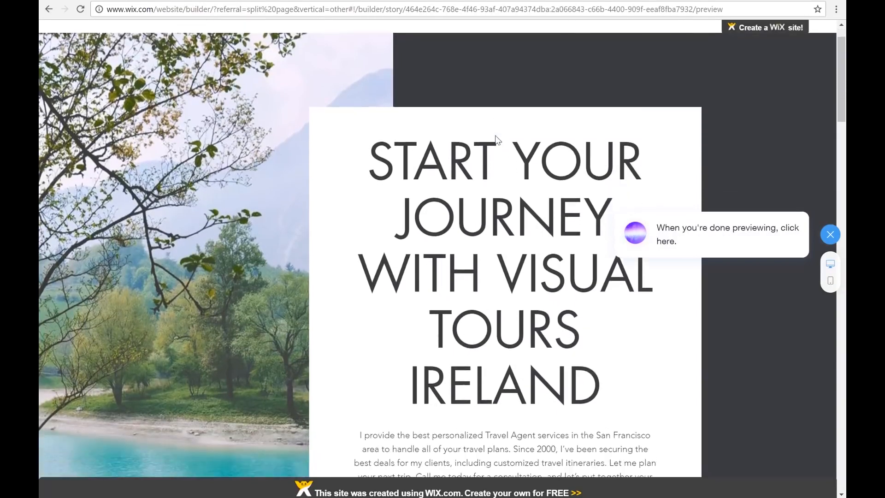
{"action": "scroll", "coordinate": [495, 139], "scroll_direction": "up", "scroll_amount": 1}
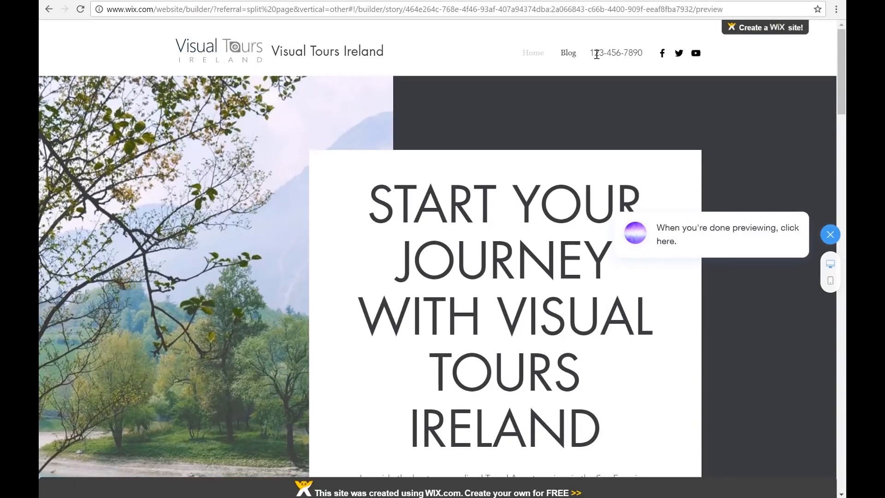
{"action": "left_click_drag", "start_coordinate": [642, 50], "coordinate": [625, 57]}
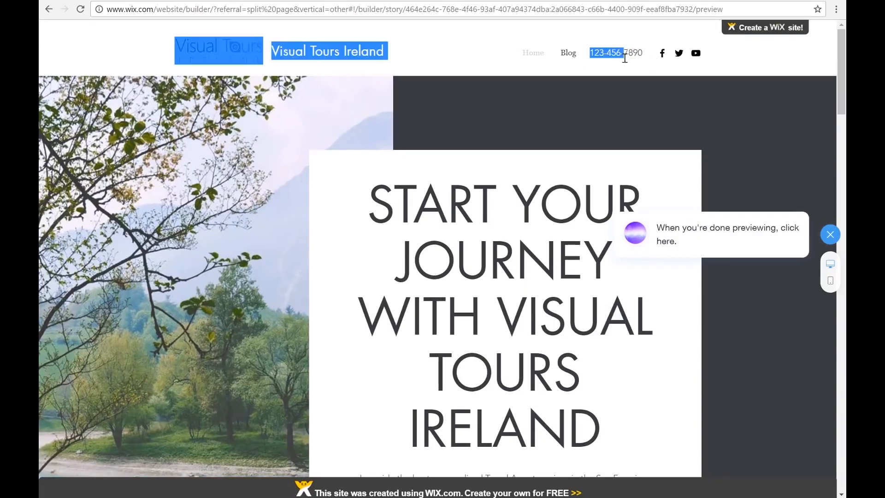
{"action": "right_click", "coordinate": [625, 59]}
{"action": "left_click", "coordinate": [589, 95]}
{"action": "right_click", "coordinate": [588, 95]}
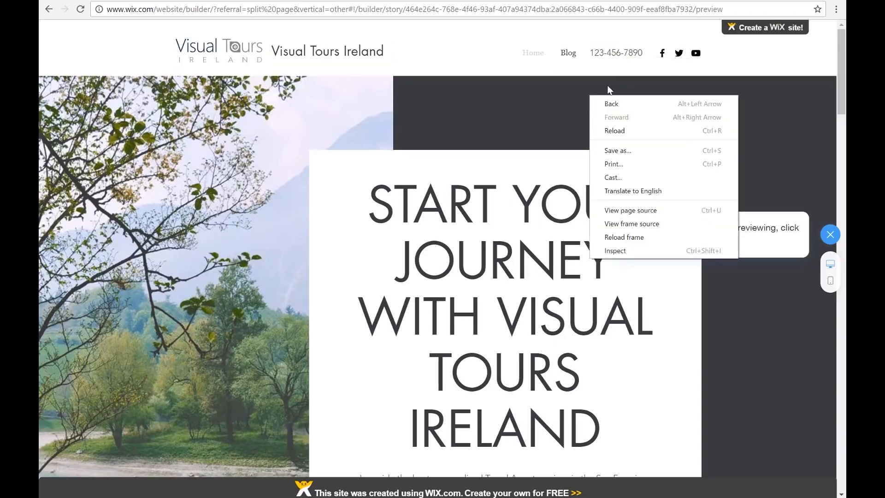
{"action": "left_click", "coordinate": [556, 98]}
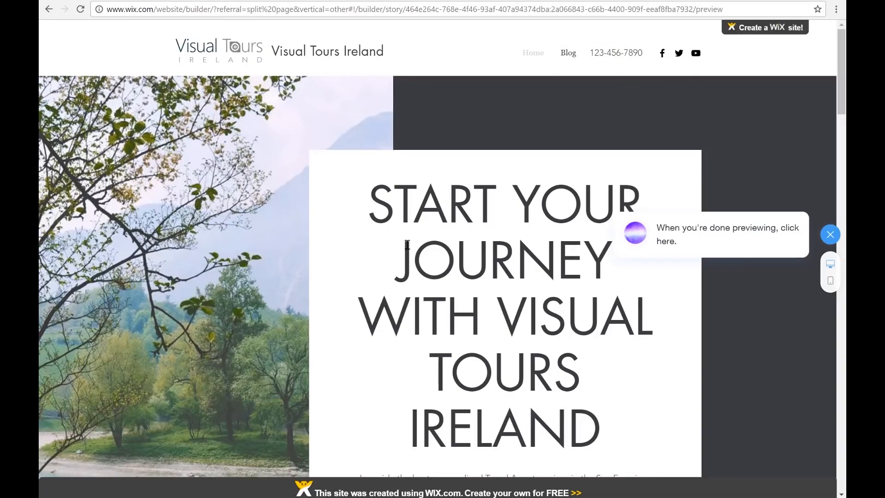
- Review the homepage preview from the hero section through travel tips, Special Offers, contact form and blog posts to the subscribe form
{"action": "scroll", "coordinate": [407, 245], "scroll_direction": "down", "scroll_amount": 3}
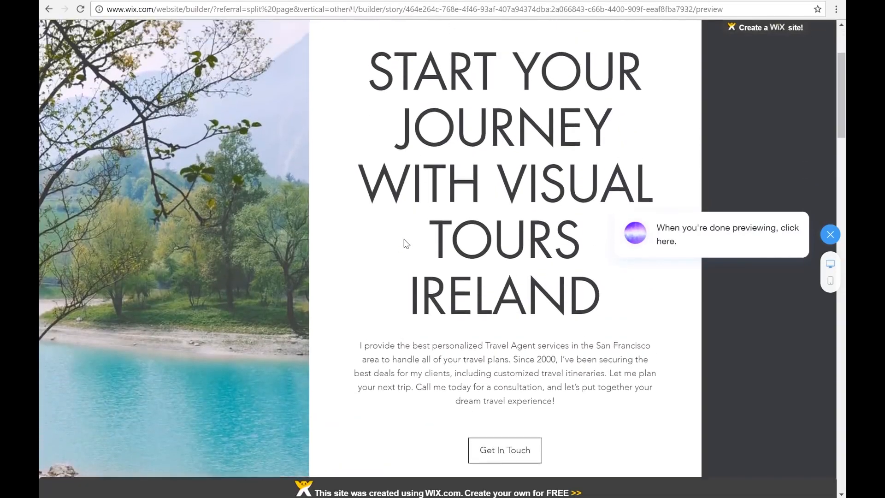
{"action": "scroll", "coordinate": [405, 243], "scroll_direction": "down", "scroll_amount": 5}
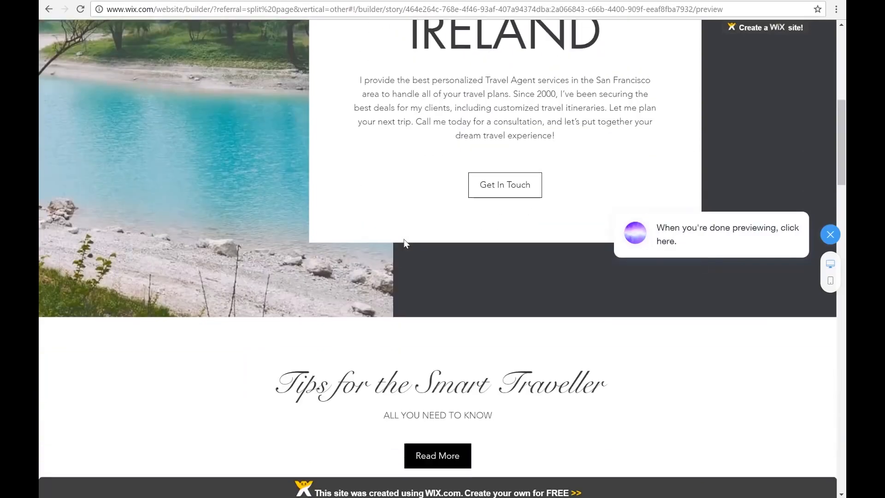
{"action": "scroll", "coordinate": [404, 243], "scroll_direction": "down", "scroll_amount": 6}
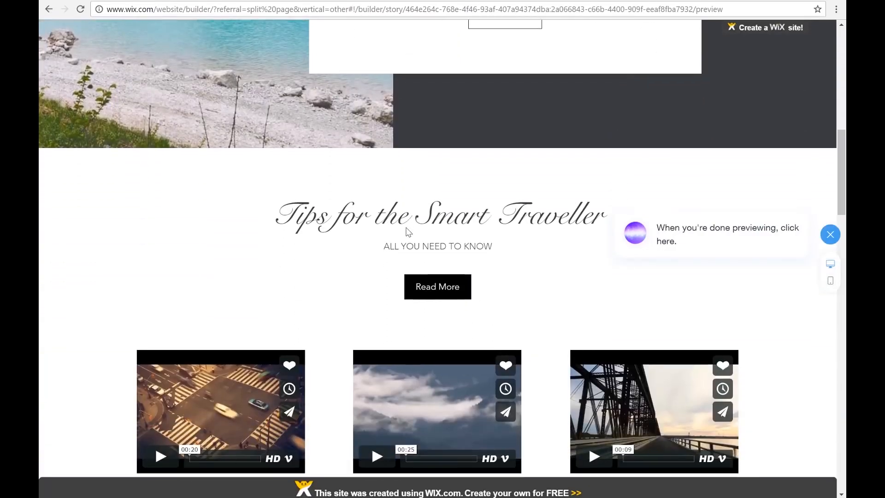
{"action": "scroll", "coordinate": [406, 227], "scroll_direction": "down", "scroll_amount": 1}
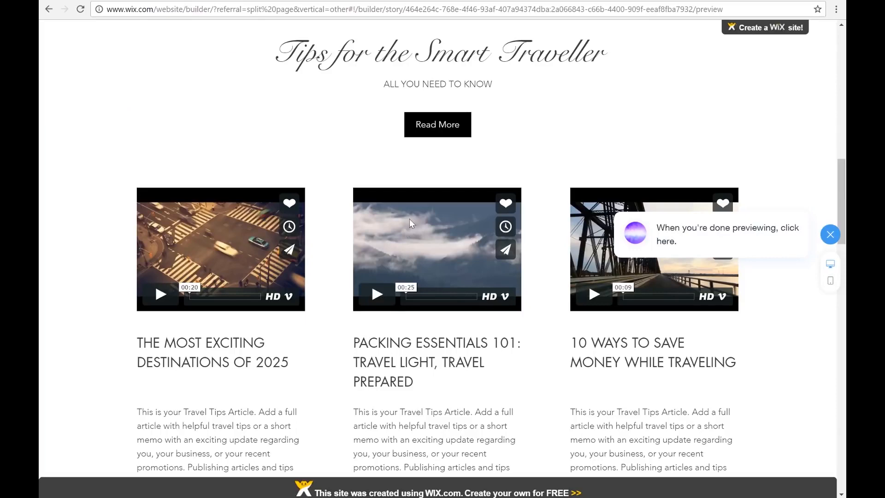
{"action": "scroll", "coordinate": [409, 220], "scroll_direction": "down", "scroll_amount": 6}
{"action": "scroll", "coordinate": [413, 213], "scroll_direction": "down", "scroll_amount": 7}
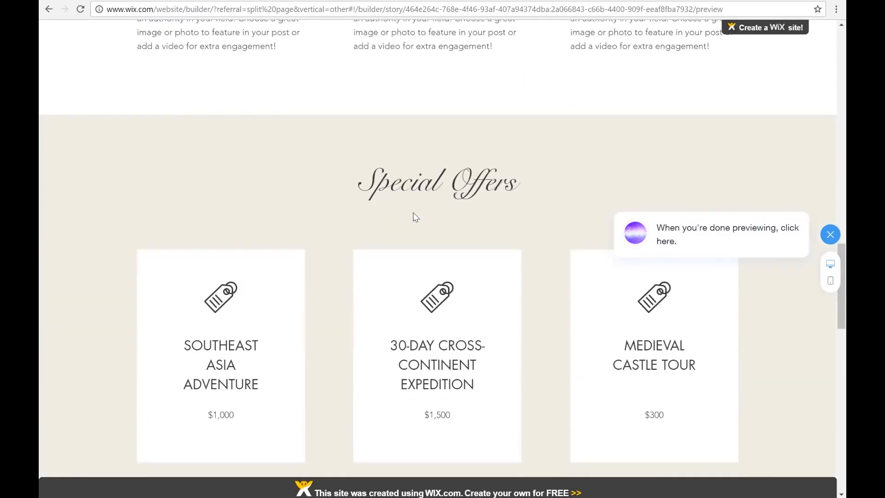
{"action": "scroll", "coordinate": [414, 212], "scroll_direction": "up", "scroll_amount": 1}
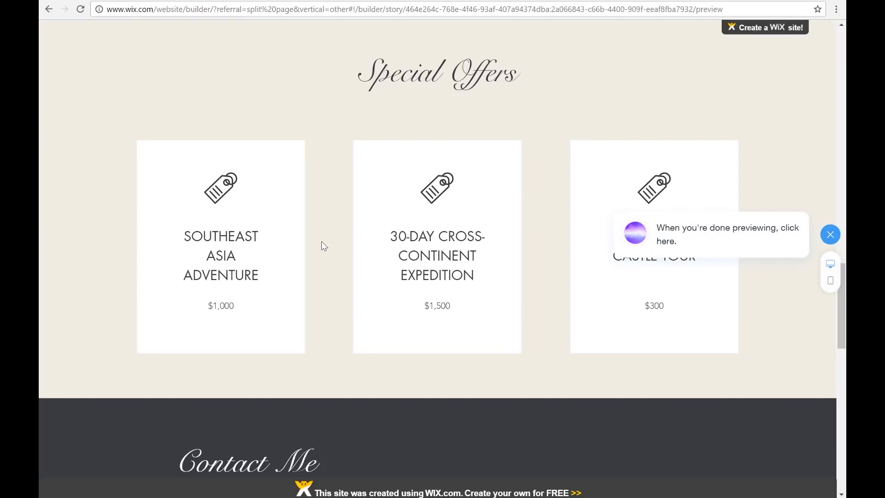
{"action": "scroll", "coordinate": [322, 243], "scroll_direction": "down", "scroll_amount": 6}
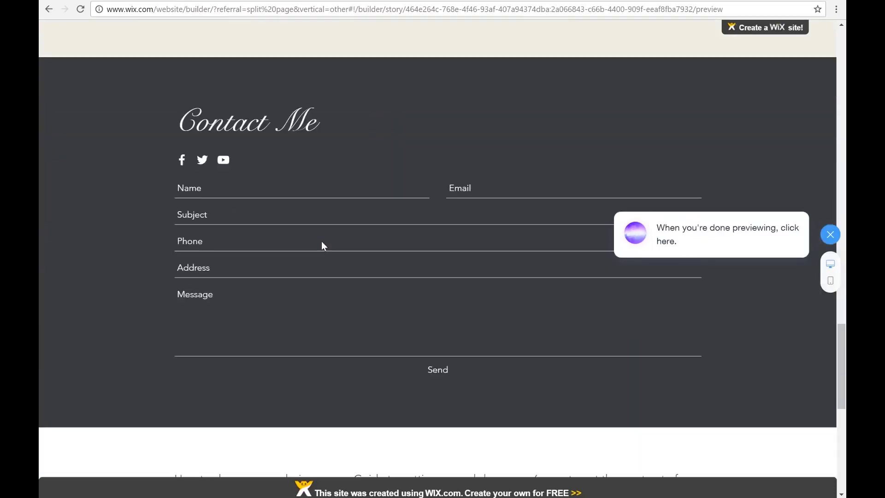
{"action": "scroll", "coordinate": [322, 242], "scroll_direction": "down", "scroll_amount": 5}
{"action": "scroll", "coordinate": [321, 244], "scroll_direction": "up", "scroll_amount": 4}
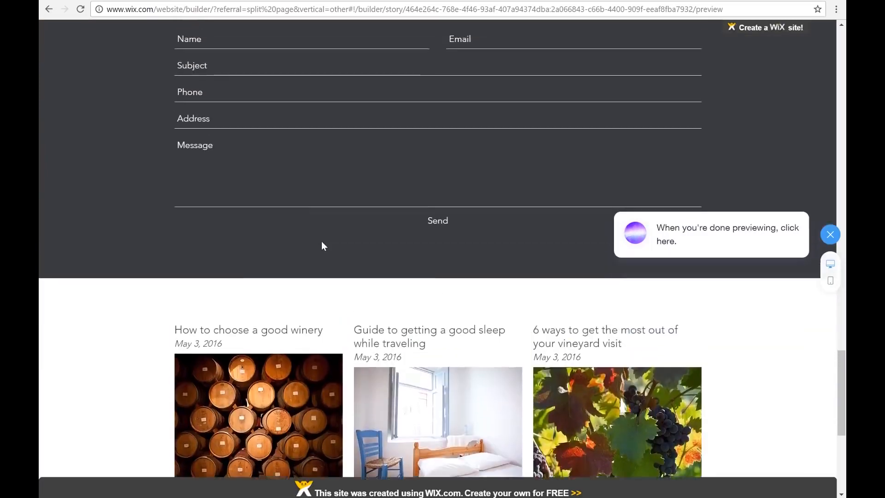
{"action": "scroll", "coordinate": [398, 287], "scroll_direction": "down", "scroll_amount": 9}
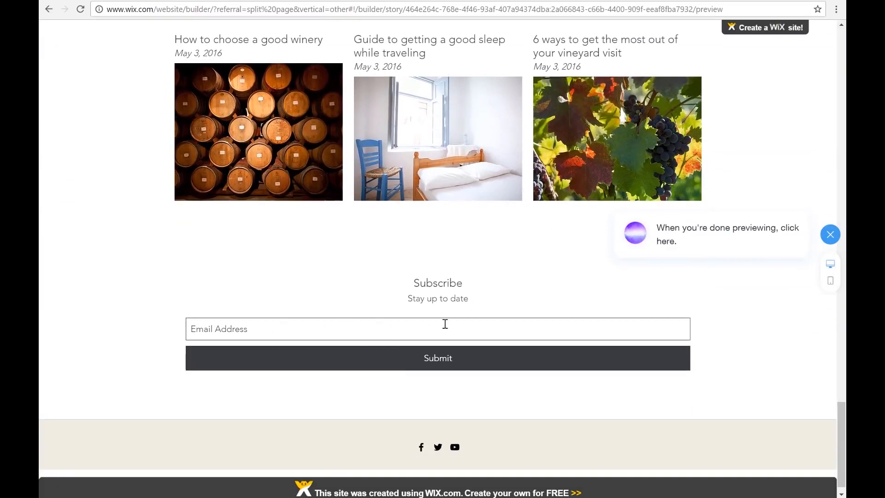
- Open the Blog page in the preview, look through its sample posts, and exit the preview
{"action": "scroll", "coordinate": [613, 285], "scroll_direction": "up", "scroll_amount": 20}
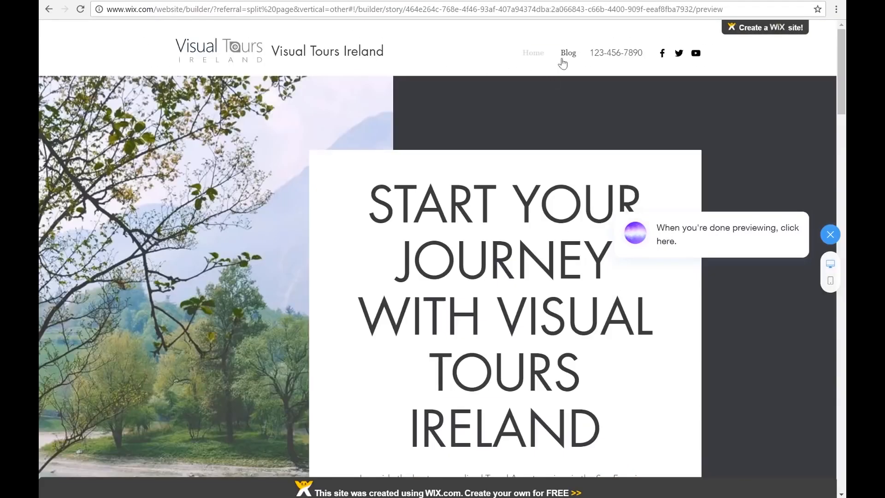
{"action": "left_click", "coordinate": [562, 61]}
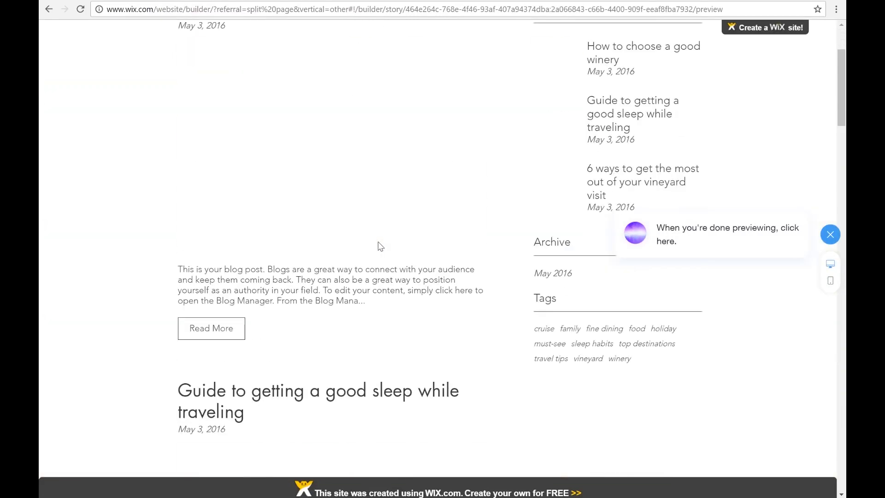
{"action": "scroll", "coordinate": [377, 246], "scroll_direction": "down", "scroll_amount": 20}
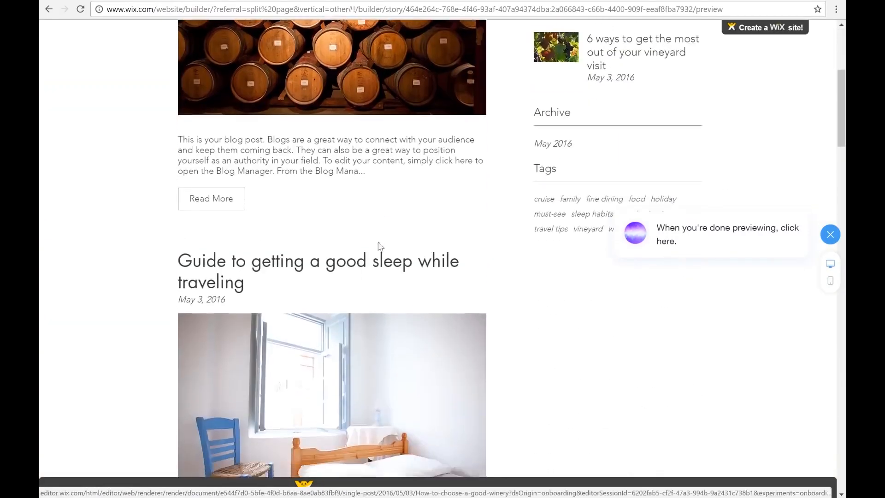
{"action": "scroll", "coordinate": [378, 247], "scroll_direction": "down", "scroll_amount": 20}
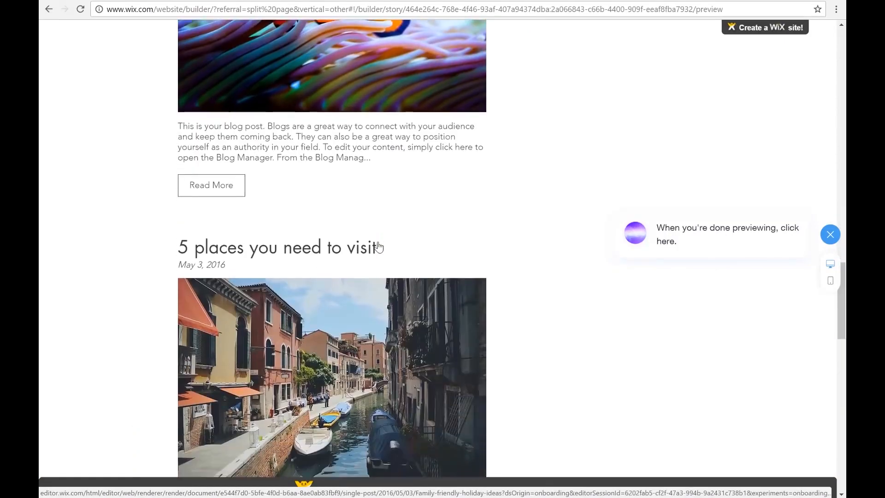
{"action": "scroll", "coordinate": [378, 247], "scroll_direction": "down", "scroll_amount": 5}
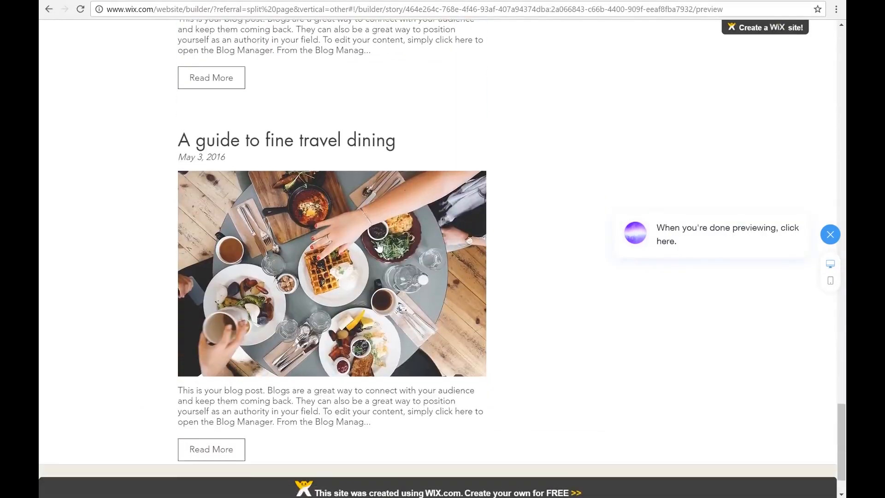
{"action": "scroll", "coordinate": [377, 246], "scroll_direction": "up", "scroll_amount": 20}
{"action": "scroll", "coordinate": [378, 247], "scroll_direction": "up", "scroll_amount": 20}
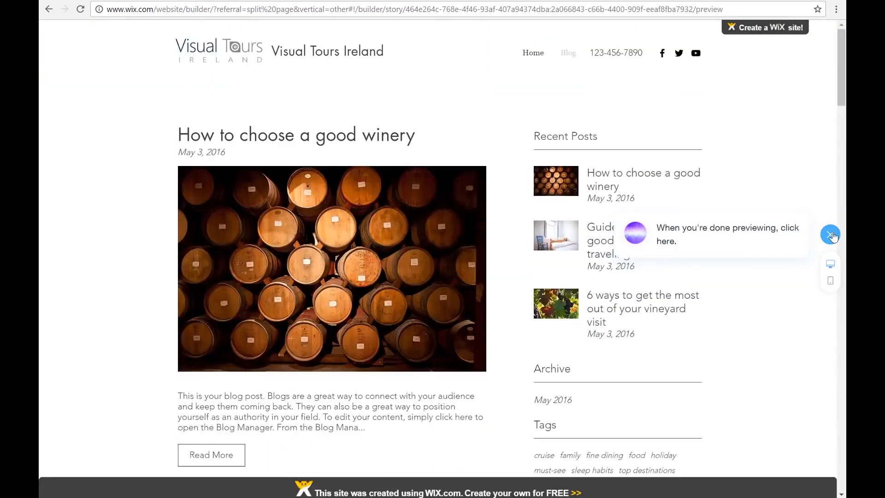
{"action": "left_click", "coordinate": [830, 234]}
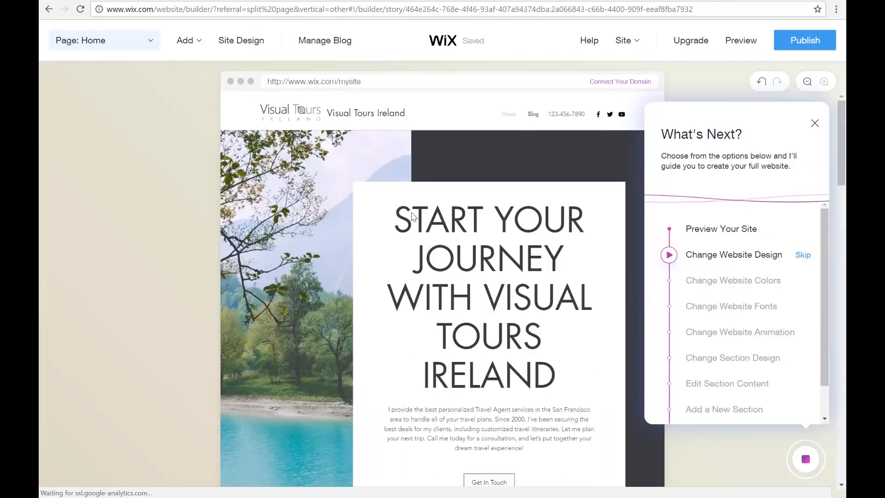
- Skip the guided tour's website design, colors, fonts and animation tasks
{"action": "left_click", "coordinate": [801, 258]}
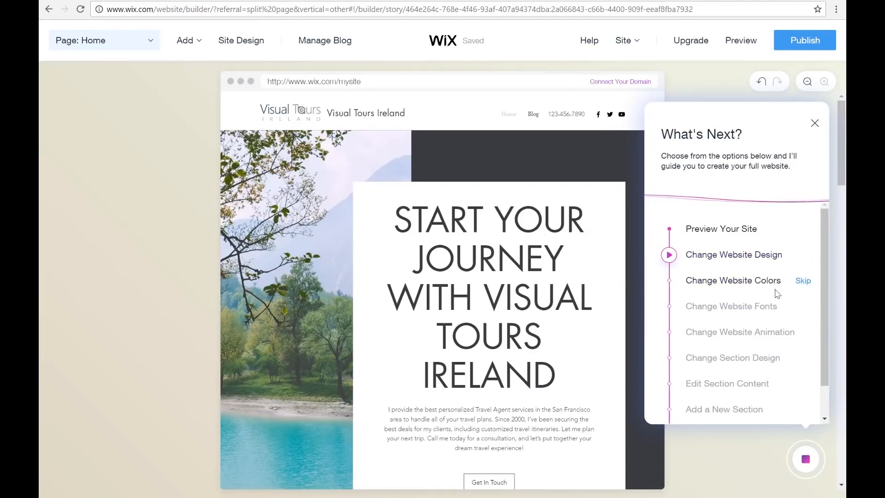
{"action": "left_click", "coordinate": [802, 281]}
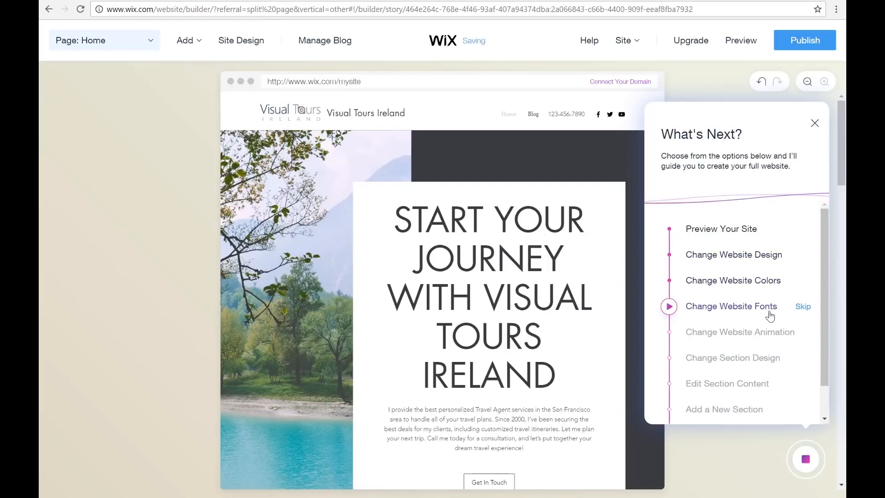
{"action": "left_click", "coordinate": [802, 311]}
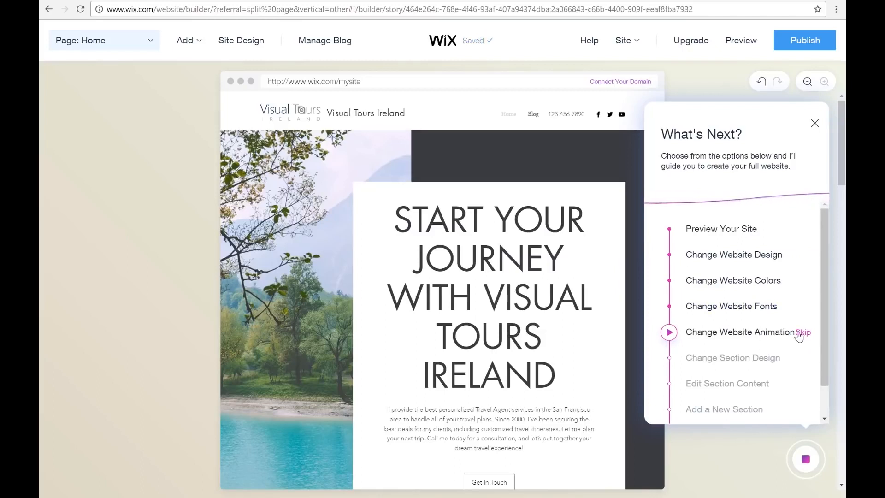
{"action": "left_click", "coordinate": [799, 334]}
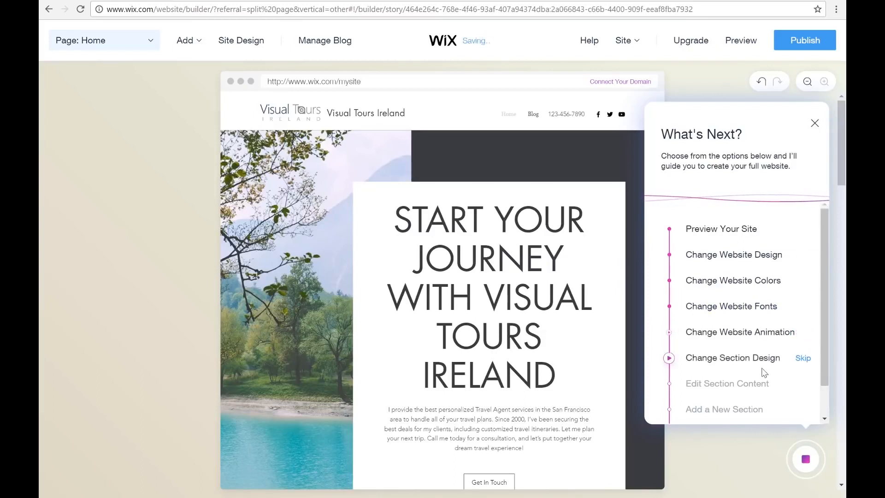
- Use the guided Change Section Design task in its show-me-how mode to delete the Special Offers section from the homepage
{"action": "left_click", "coordinate": [671, 358]}
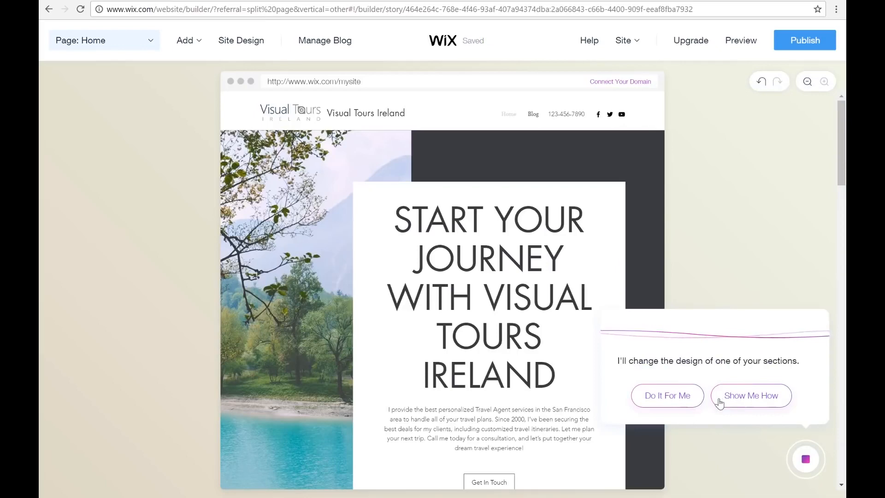
{"action": "left_click", "coordinate": [737, 397]}
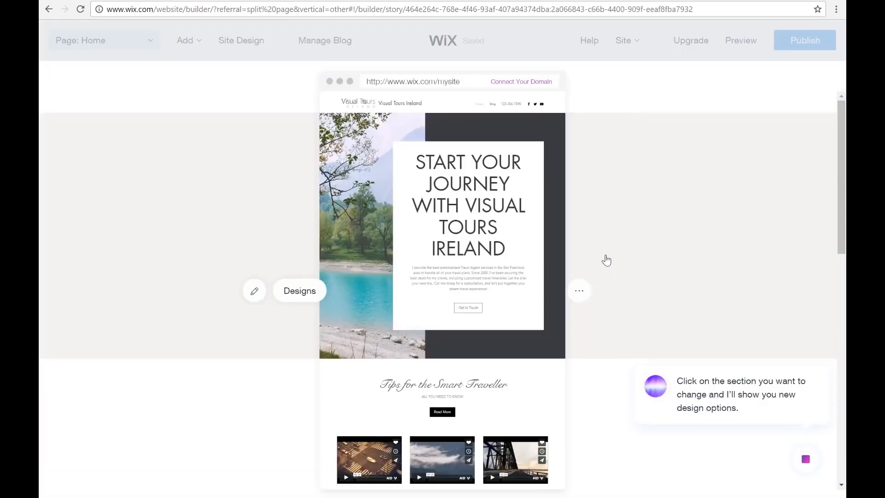
{"action": "scroll", "coordinate": [606, 261], "scroll_direction": "down", "scroll_amount": 10}
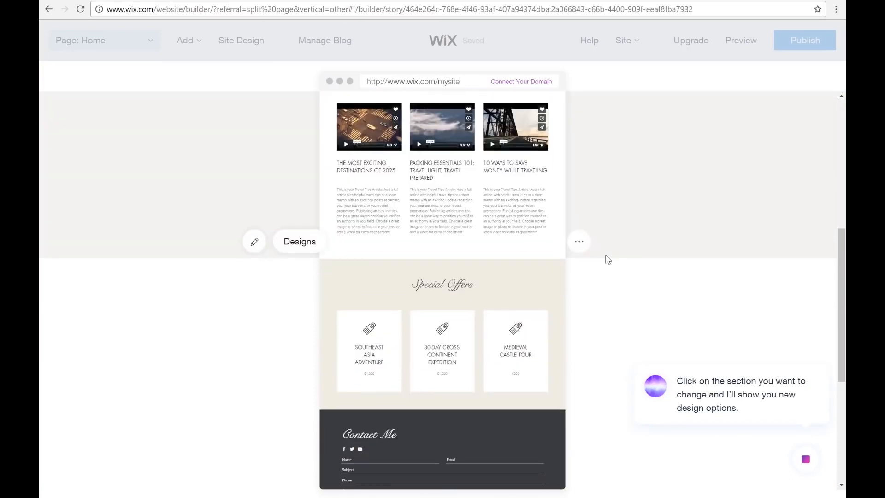
{"action": "scroll", "coordinate": [606, 259], "scroll_direction": "down", "scroll_amount": 3}
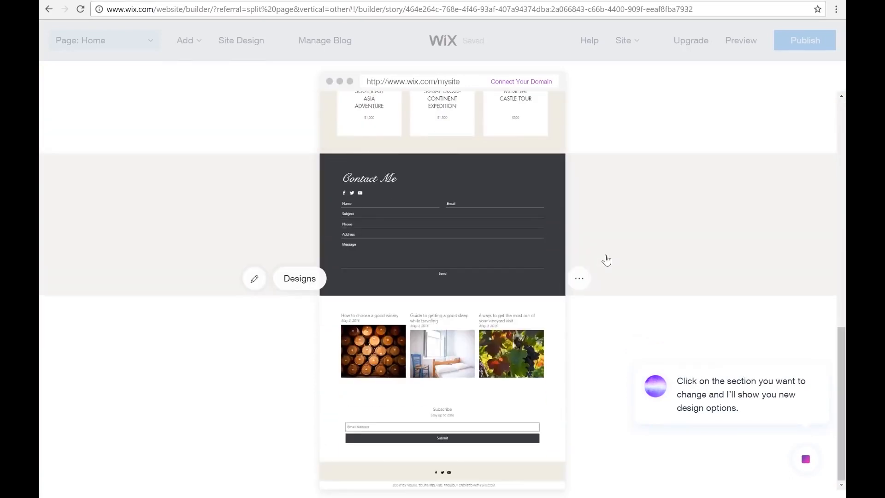
{"action": "scroll", "coordinate": [461, 376], "scroll_direction": "up", "scroll_amount": 6}
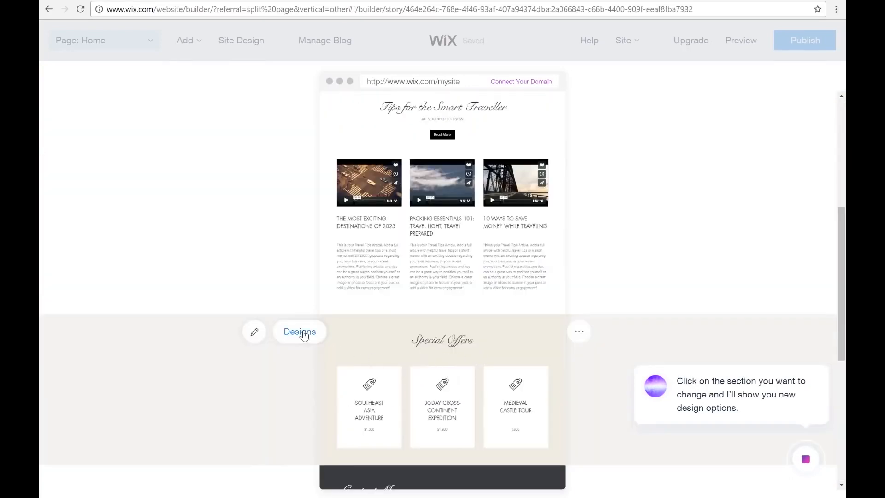
{"action": "left_click", "coordinate": [585, 336]}
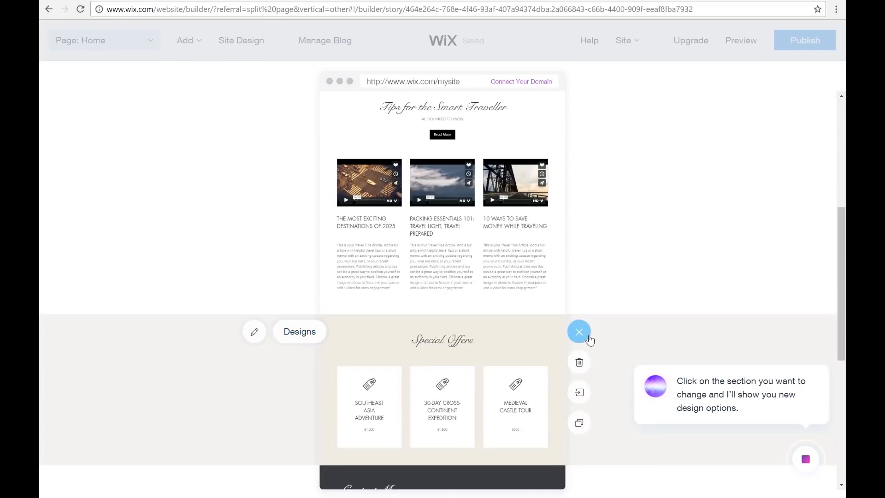
{"action": "left_click", "coordinate": [579, 366]}
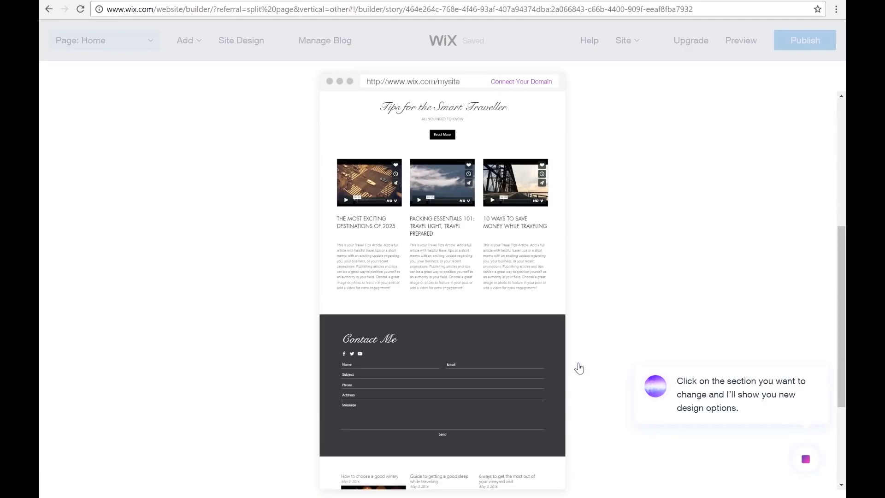
{"action": "scroll", "coordinate": [593, 353], "scroll_direction": "down", "scroll_amount": 3}
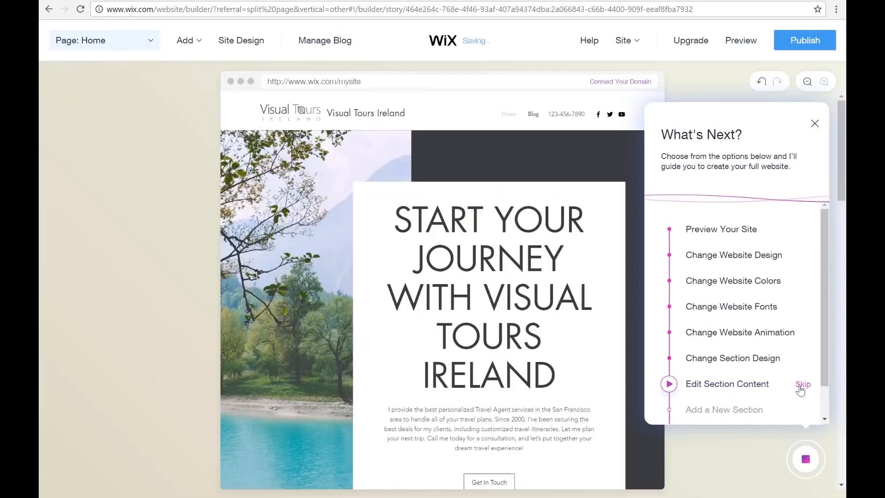
- Use the guided Edit Section Content task to hide the business name and phone number in the header, and finish the task
{"action": "left_click", "coordinate": [669, 387]}
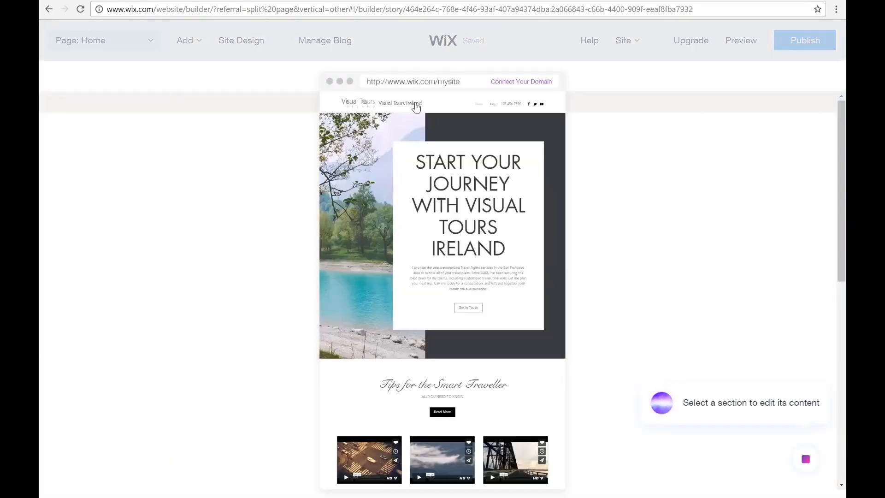
{"action": "left_click", "coordinate": [416, 107]}
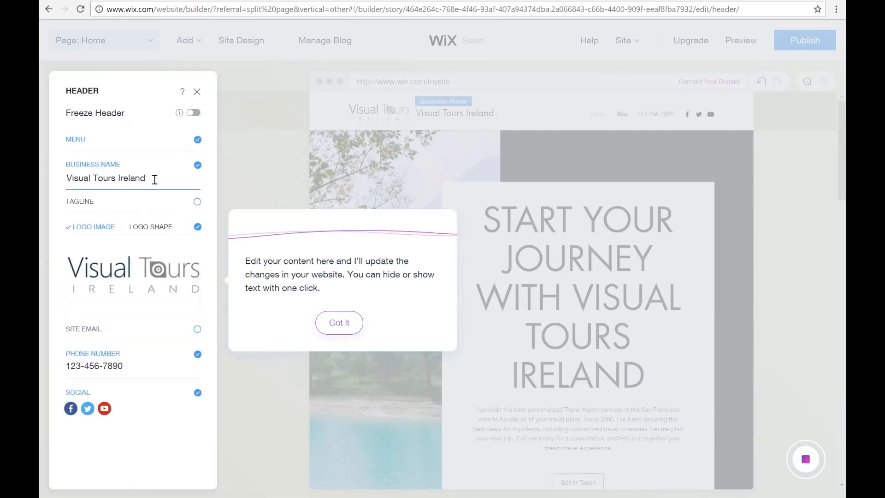
{"action": "left_click", "coordinate": [69, 179]}
{"action": "left_click_drag", "start_coordinate": [150, 193], "coordinate": [54, 193]}
{"action": "key", "text": "BackSpace"}
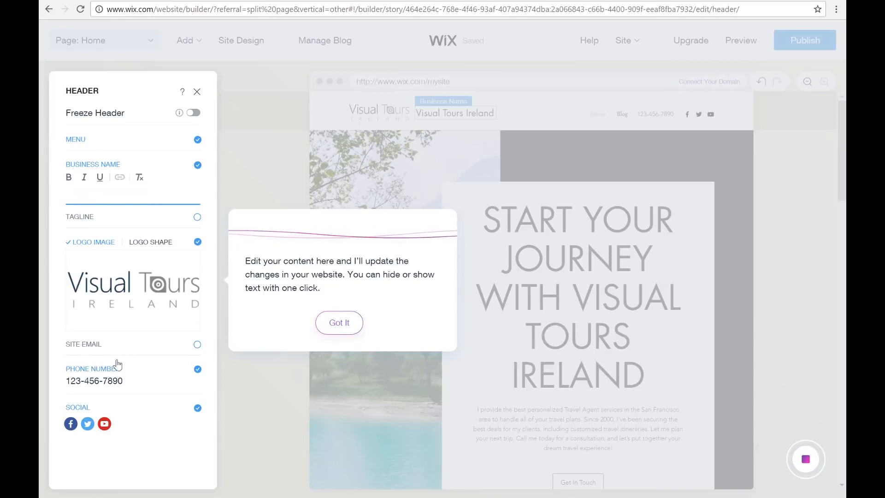
{"action": "left_click", "coordinate": [123, 381]}
{"action": "left_click_drag", "start_coordinate": [123, 380], "coordinate": [63, 375]}
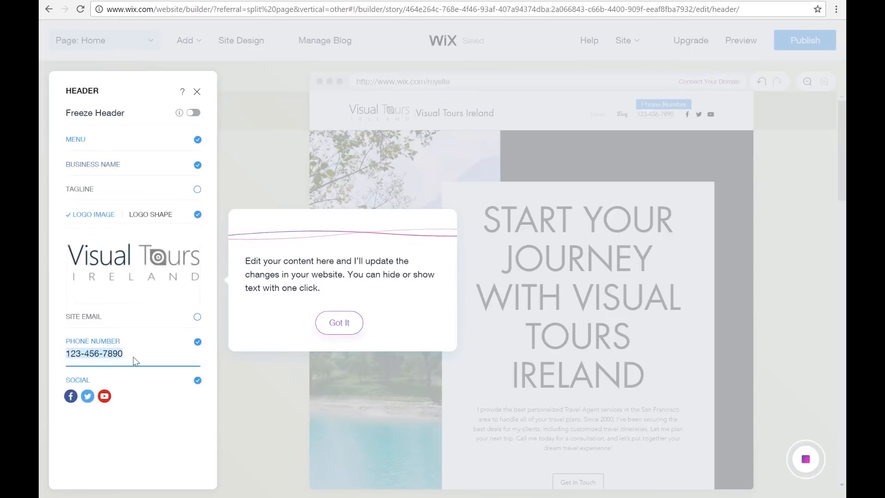
{"action": "left_click", "coordinate": [197, 341]}
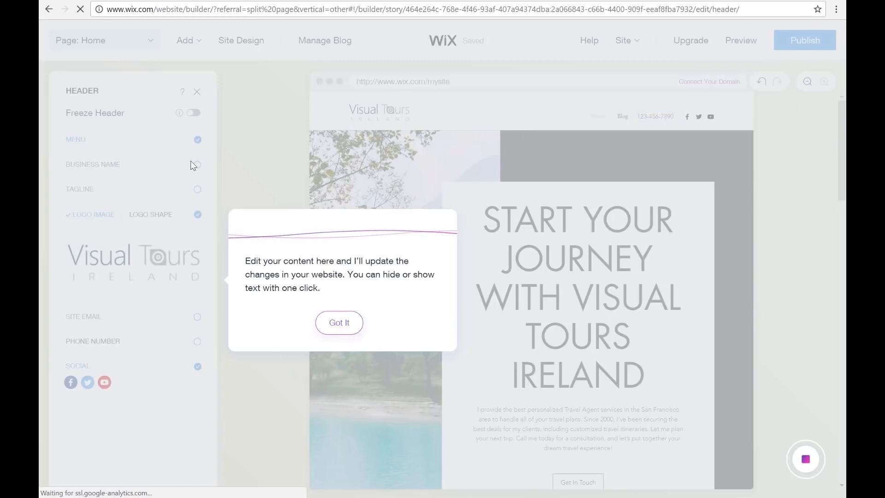
{"action": "left_click", "coordinate": [190, 162]}
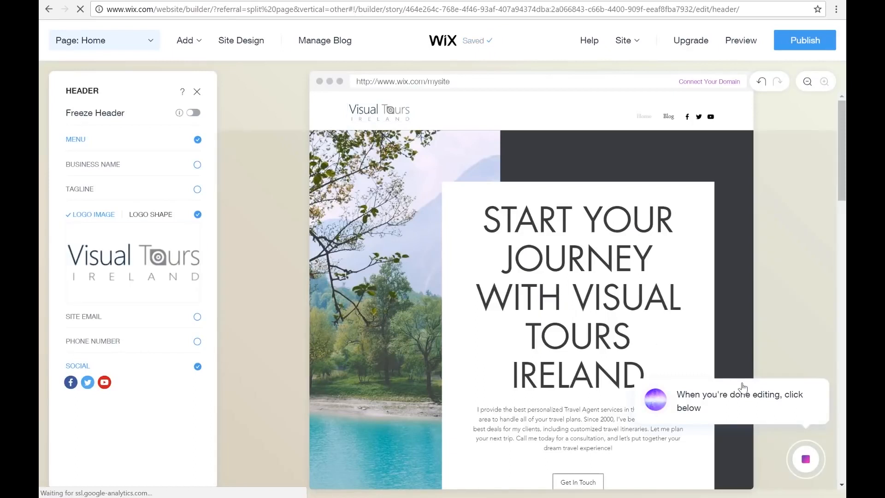
{"action": "left_click", "coordinate": [815, 458]}
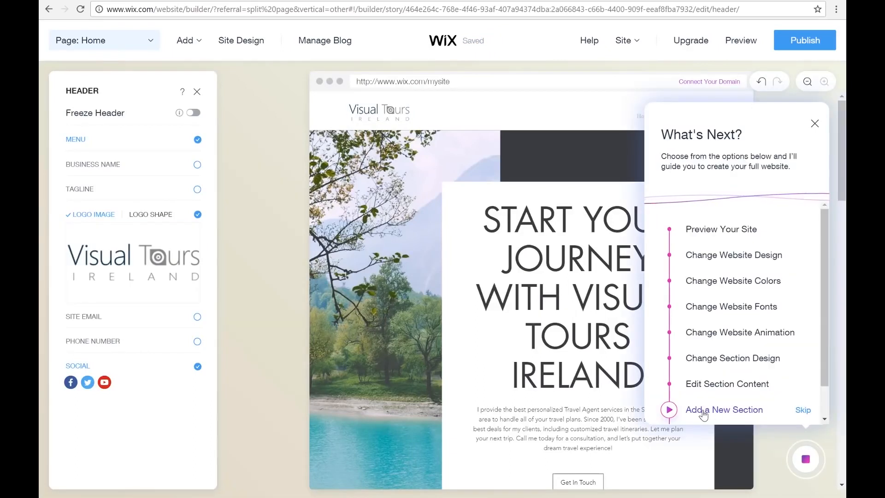
- Start the guided Add a New Section task and look over the suggested sections and where they can be placed on the page
{"action": "left_click", "coordinate": [669, 409]}
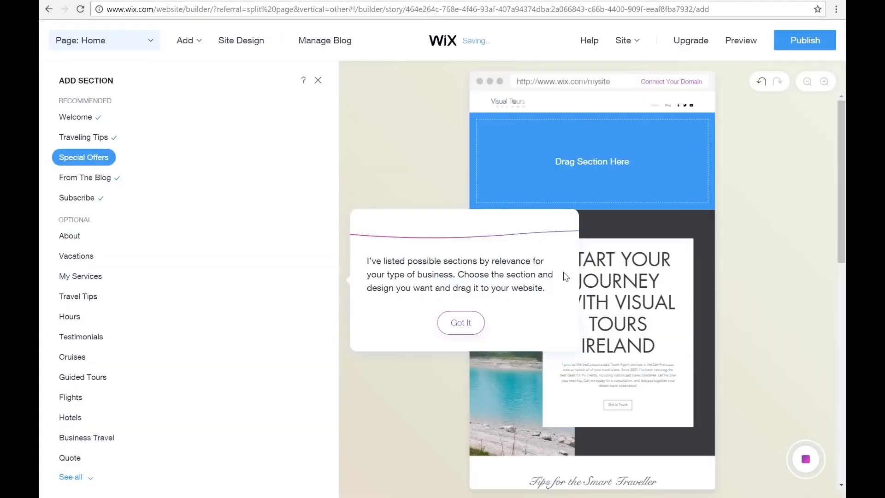
{"action": "scroll", "coordinate": [781, 262], "scroll_direction": "down", "scroll_amount": 10}
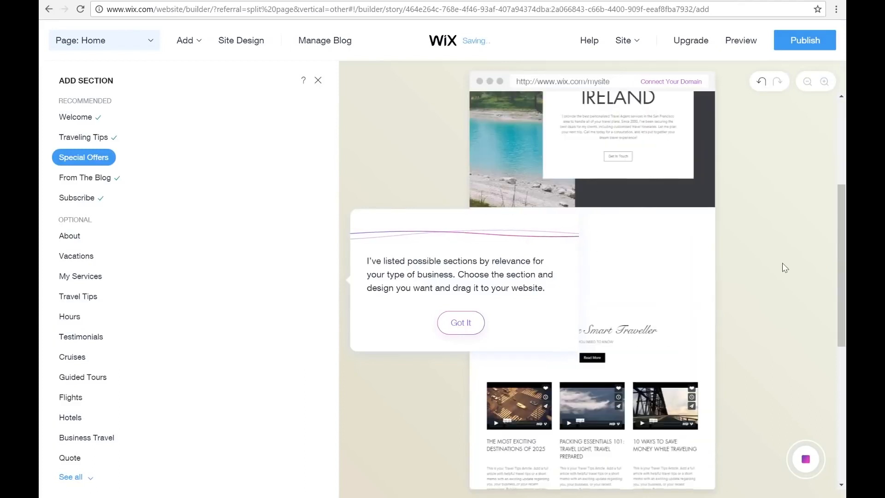
- Review the desktop site preview from the header through the travel tips articles to the Contact Me form
{"action": "scroll", "coordinate": [782, 263], "scroll_direction": "down", "scroll_amount": 5}
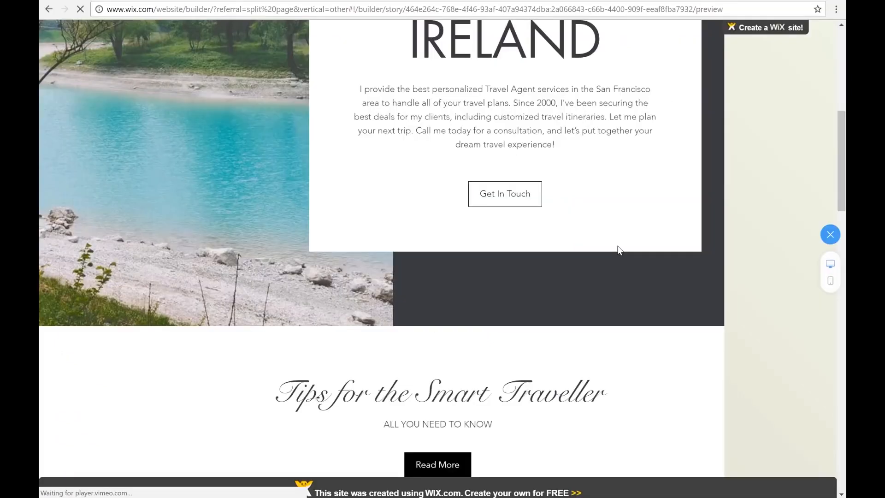
{"action": "scroll", "coordinate": [671, 367], "scroll_direction": "up", "scroll_amount": 7}
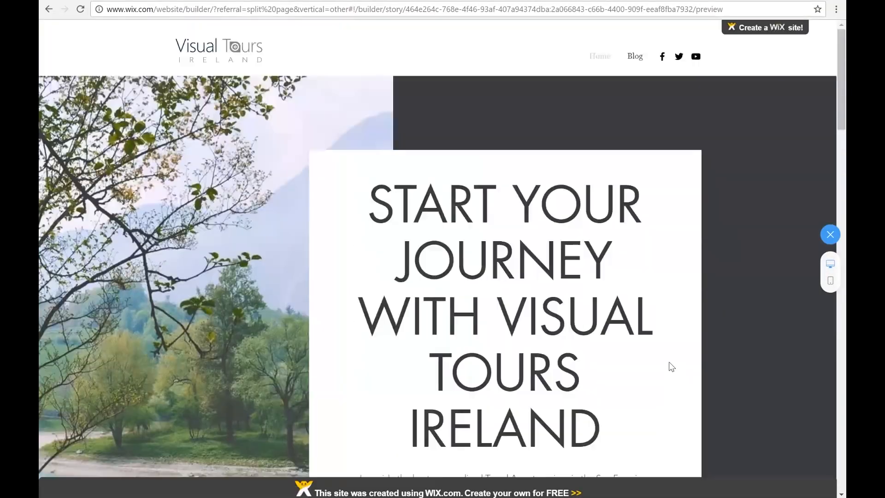
{"action": "scroll", "coordinate": [672, 367], "scroll_direction": "down", "scroll_amount": 10}
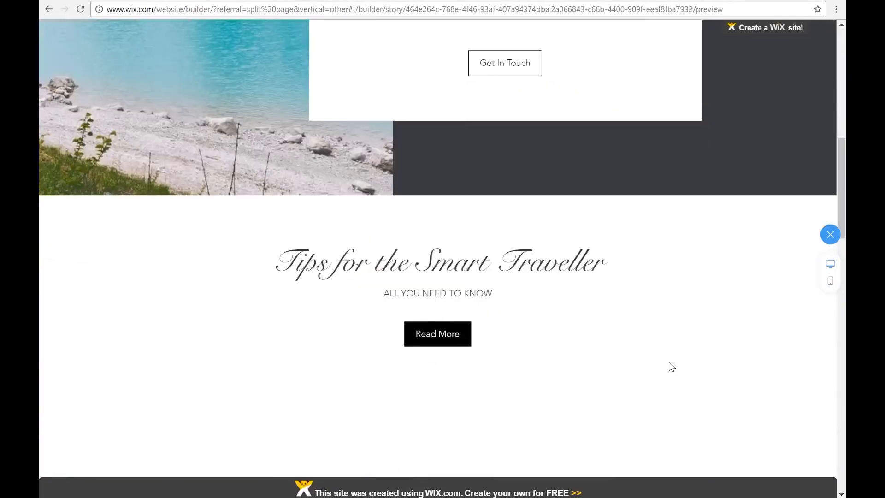
{"action": "scroll", "coordinate": [670, 362], "scroll_direction": "down", "scroll_amount": 10}
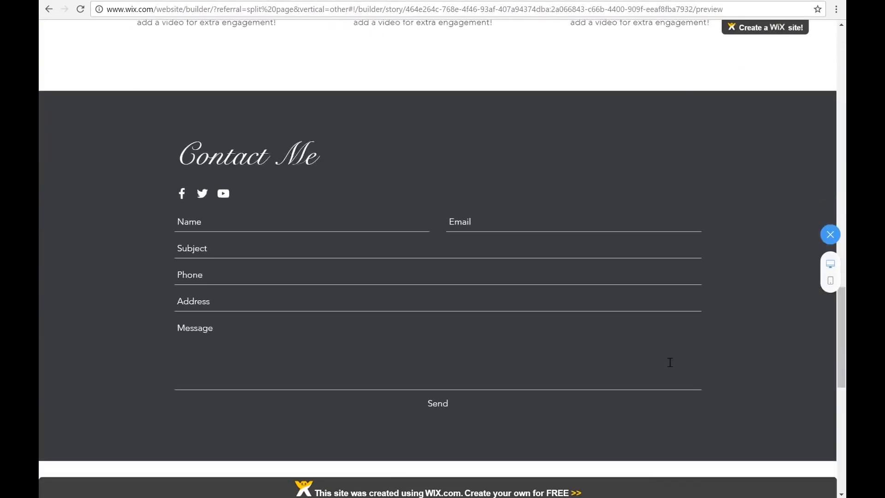
{"action": "scroll", "coordinate": [669, 367], "scroll_direction": "up", "scroll_amount": 10}
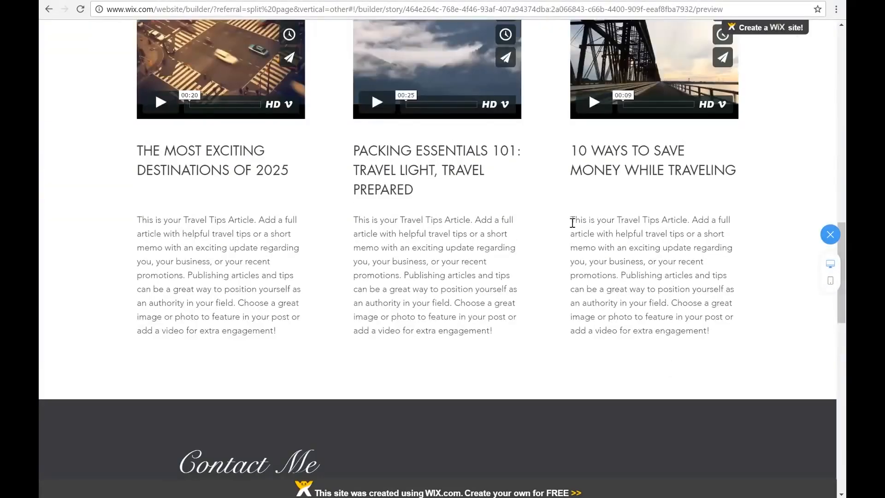
{"action": "left_click_drag", "start_coordinate": [571, 223], "coordinate": [649, 268]}
{"action": "left_click", "coordinate": [759, 298]}
{"action": "scroll", "coordinate": [640, 295], "scroll_direction": "up", "scroll_amount": 10}
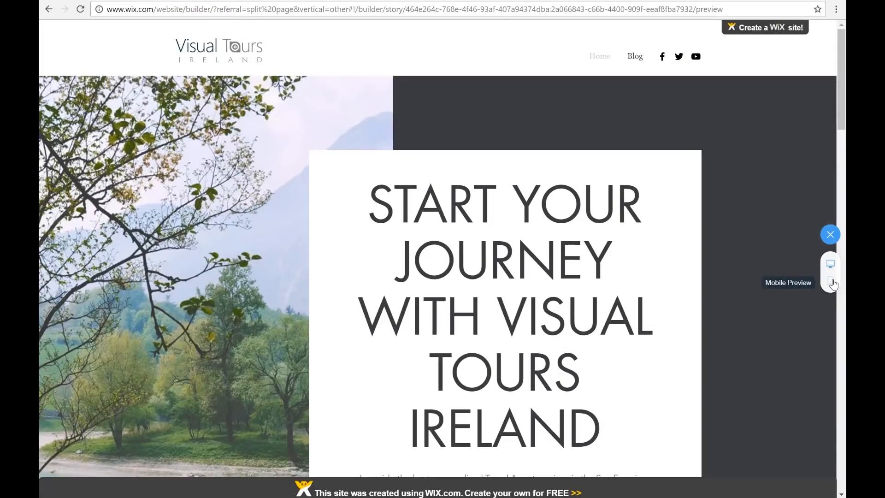
- Switch to the mobile preview, and open and close its navigation menu
{"action": "left_click", "coordinate": [832, 283]}
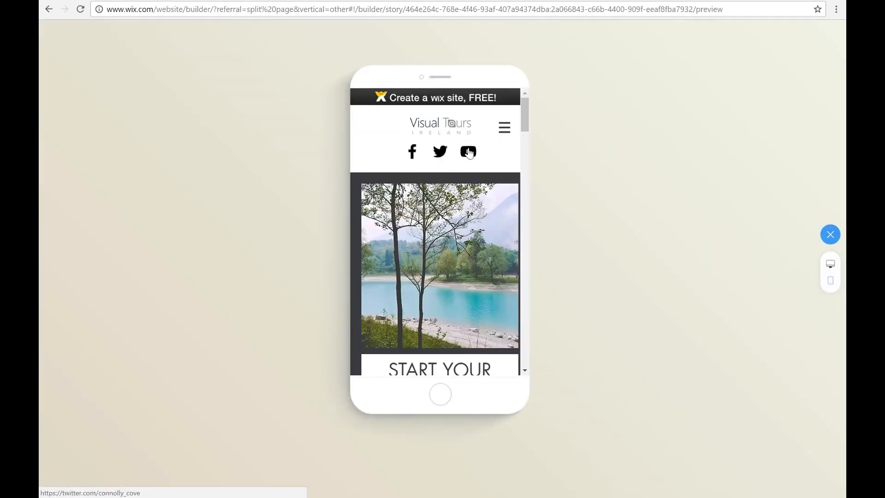
{"action": "left_click", "coordinate": [504, 128]}
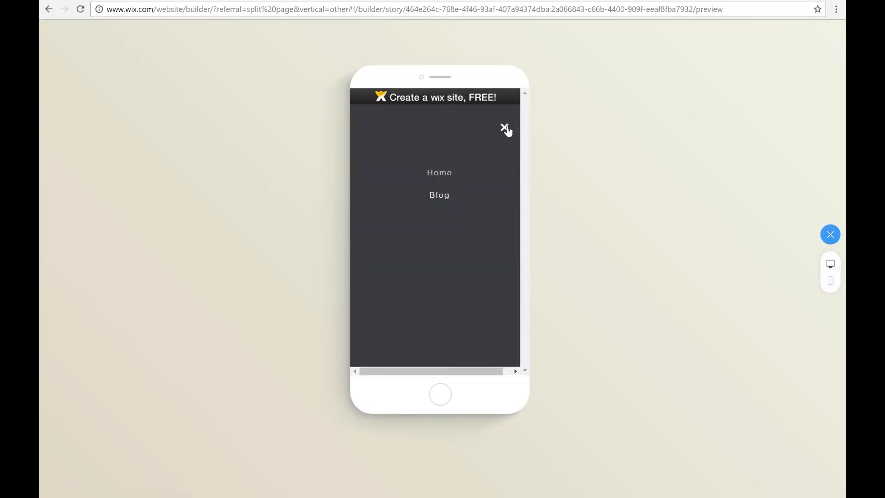
{"action": "left_click", "coordinate": [505, 128]}
- Review the mobile homepage from the hero text to the subscribe form and footer, return to the desktop preview and exit it
{"action": "scroll", "coordinate": [473, 195], "scroll_direction": "down", "scroll_amount": 5}
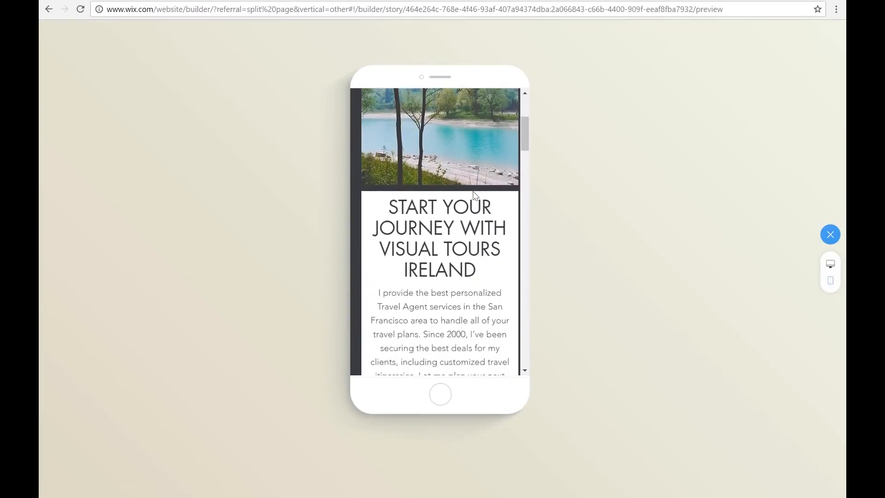
{"action": "scroll", "coordinate": [475, 196], "scroll_direction": "down", "scroll_amount": 1}
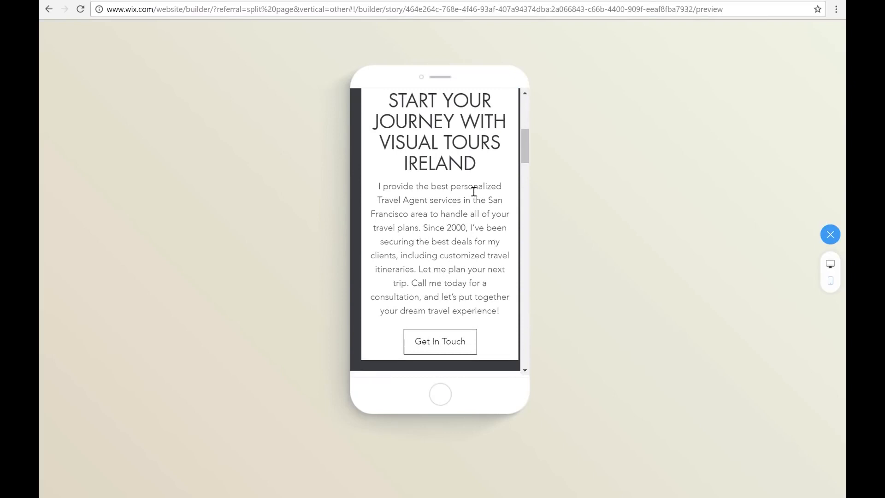
{"action": "scroll", "coordinate": [474, 192], "scroll_direction": "down", "scroll_amount": 8}
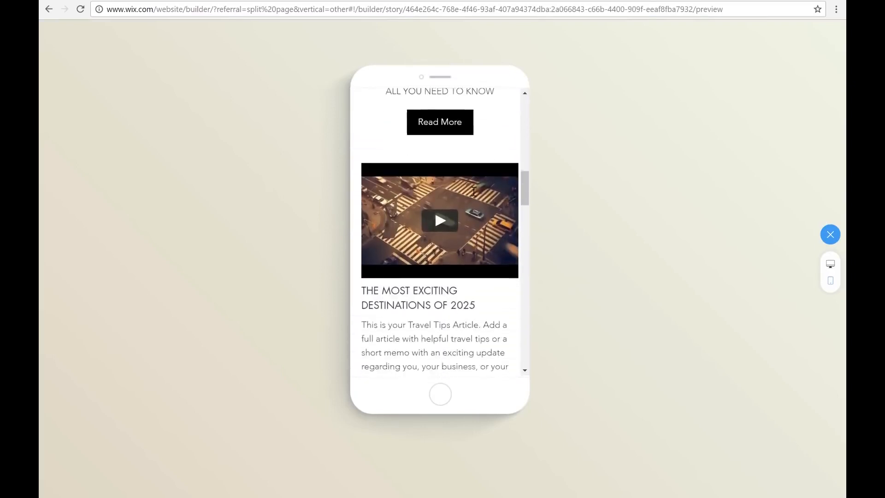
{"action": "scroll", "coordinate": [474, 191], "scroll_direction": "down", "scroll_amount": 10}
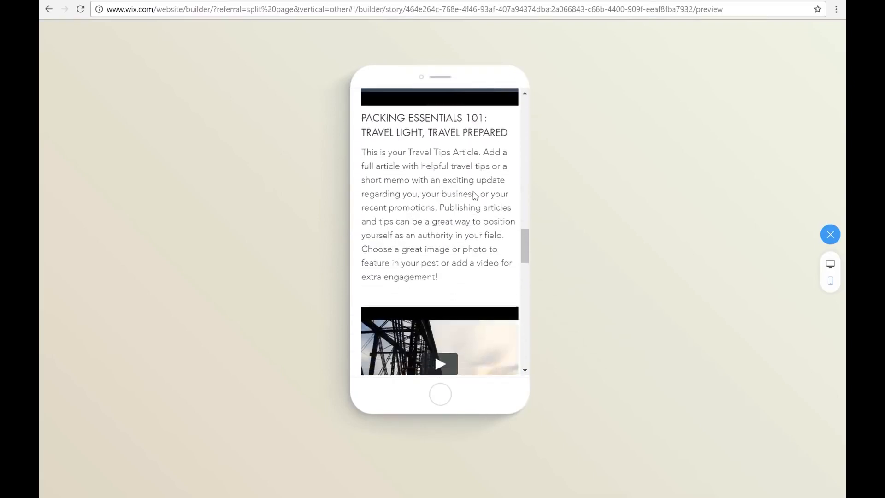
{"action": "scroll", "coordinate": [475, 195], "scroll_direction": "down", "scroll_amount": 5}
{"action": "scroll", "coordinate": [475, 196], "scroll_direction": "down", "scroll_amount": 8}
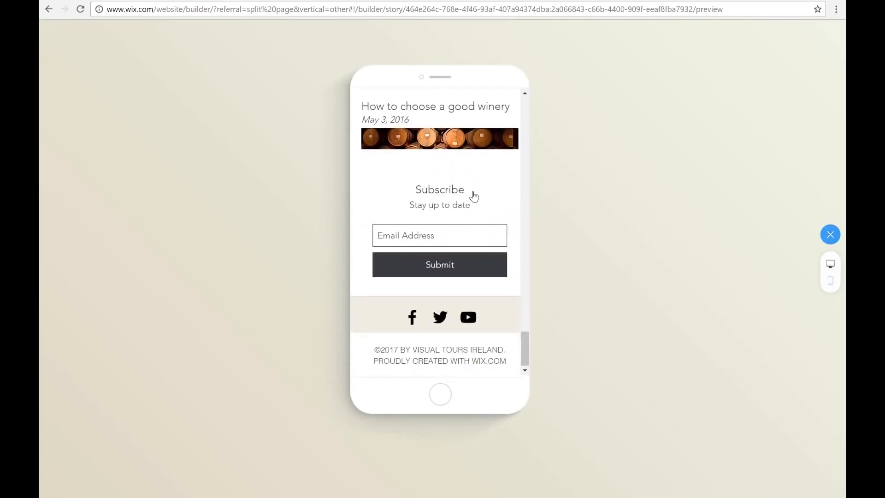
{"action": "scroll", "coordinate": [474, 196], "scroll_direction": "down", "scroll_amount": 1}
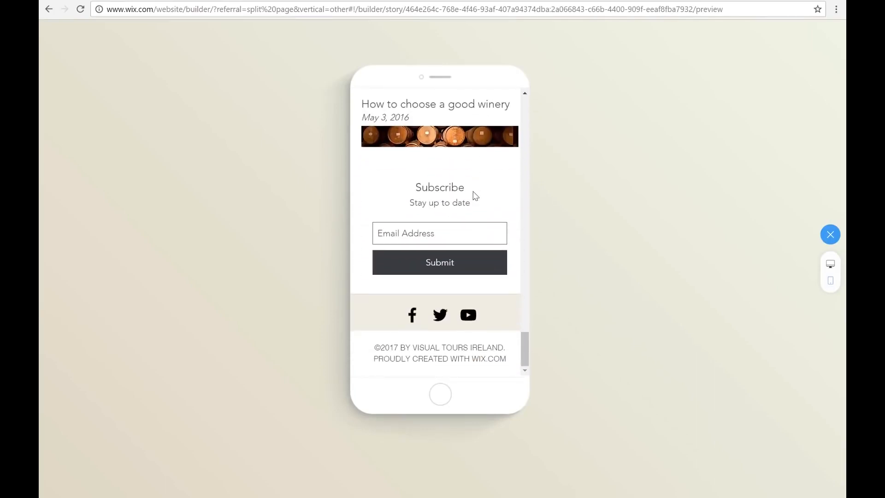
{"action": "scroll", "coordinate": [474, 194], "scroll_direction": "up", "scroll_amount": 9}
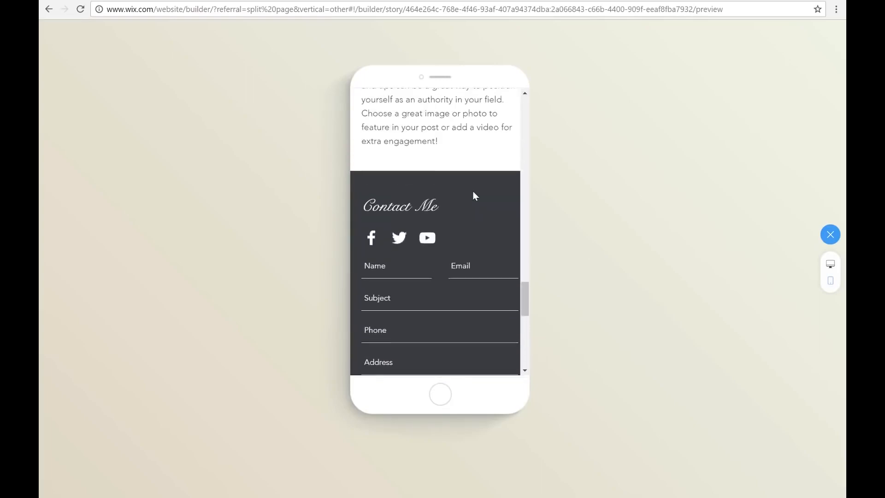
{"action": "scroll", "coordinate": [473, 195], "scroll_direction": "down", "scroll_amount": 9}
{"action": "scroll", "coordinate": [474, 194], "scroll_direction": "up", "scroll_amount": 10}
{"action": "scroll", "coordinate": [488, 257], "scroll_direction": "up", "scroll_amount": 15}
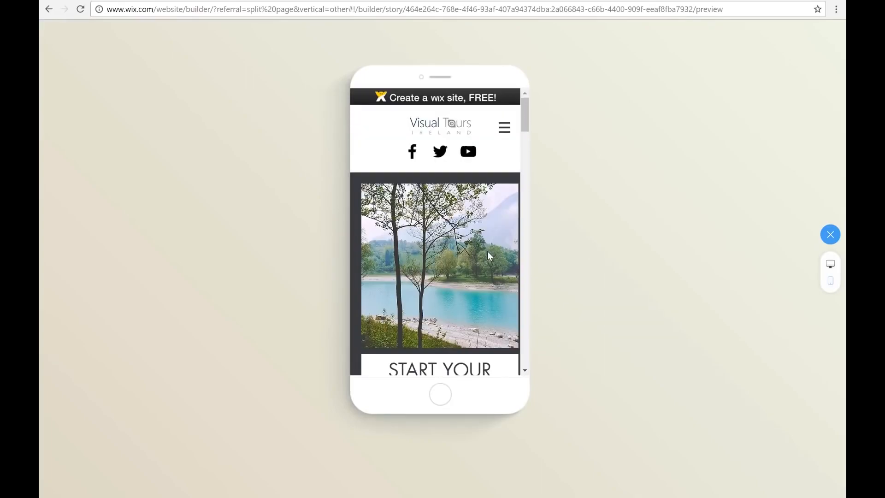
{"action": "left_click", "coordinate": [830, 264]}
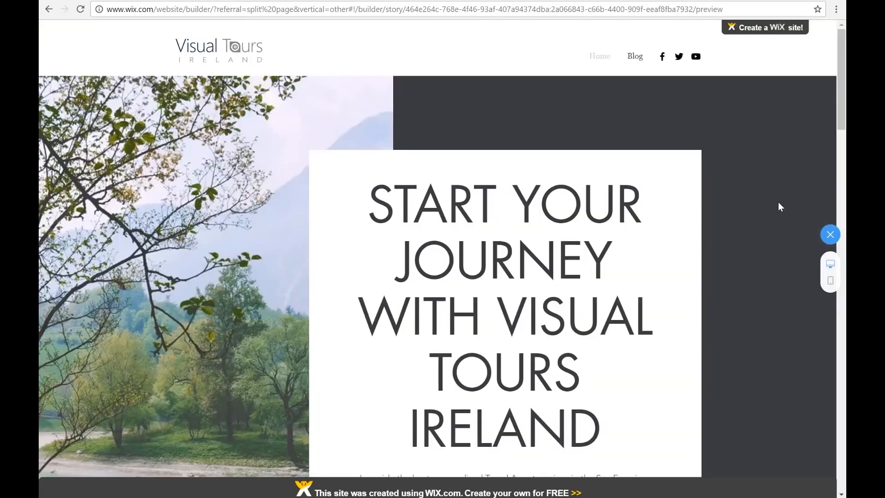
{"action": "left_click", "coordinate": [831, 235]}
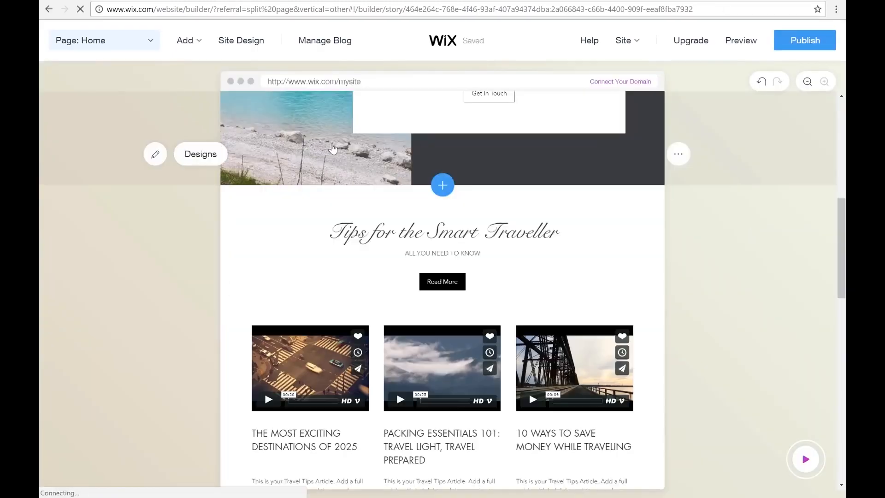
- Open the Welcome section's editing options and look over its title, description and image, and the travel tips section below it
{"action": "left_click", "coordinate": [417, 128]}
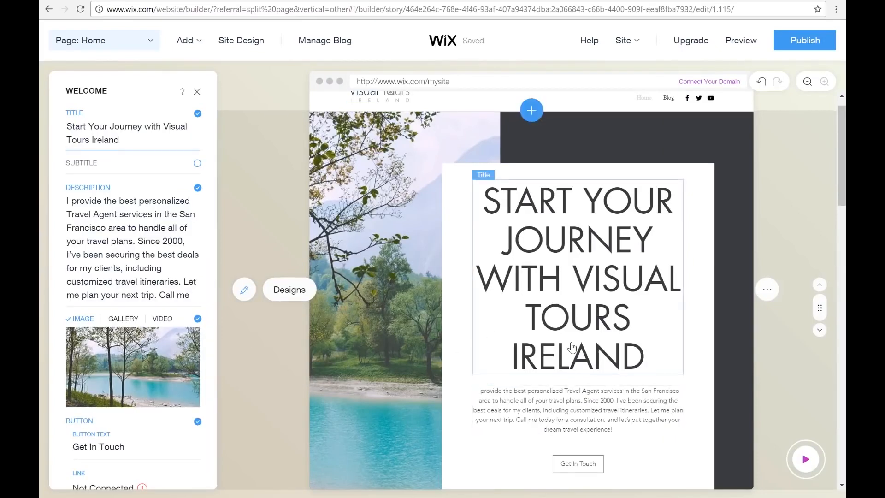
{"action": "scroll", "coordinate": [571, 348], "scroll_direction": "down", "scroll_amount": 4}
{"action": "scroll", "coordinate": [572, 348], "scroll_direction": "down", "scroll_amount": 3}
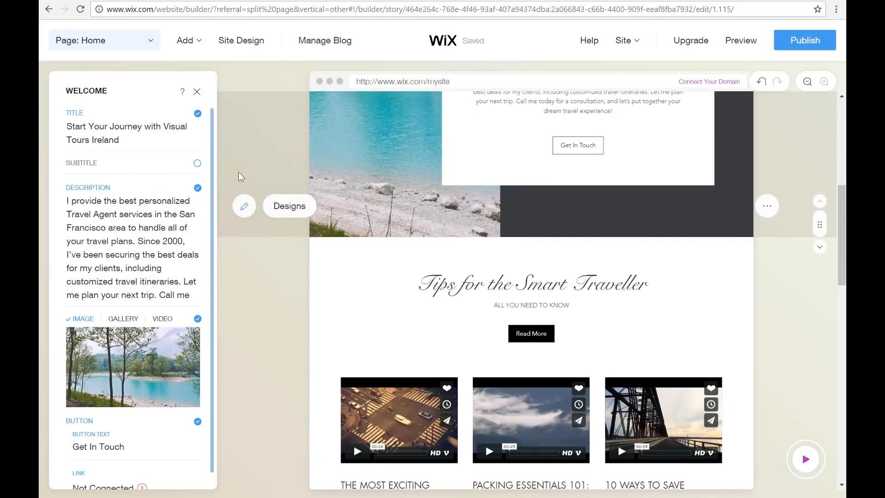
{"action": "scroll", "coordinate": [564, 199], "scroll_direction": "up", "scroll_amount": 4}
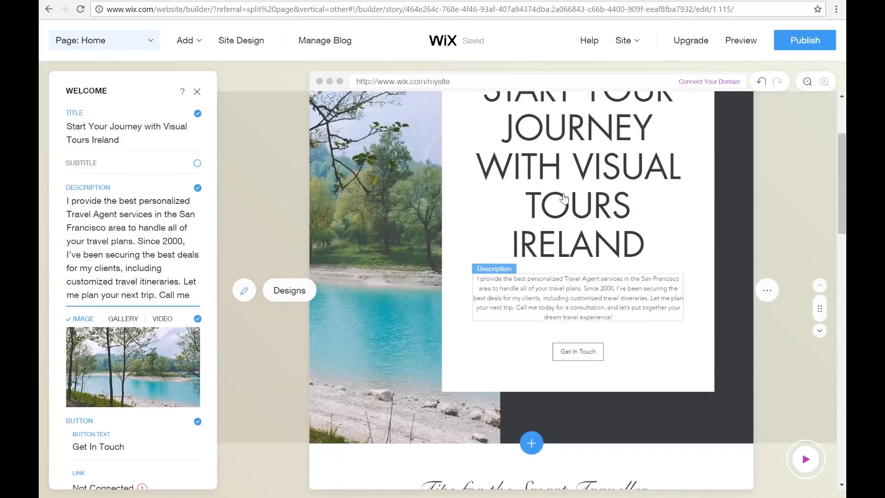
{"action": "scroll", "coordinate": [565, 198], "scroll_direction": "down", "scroll_amount": 6}
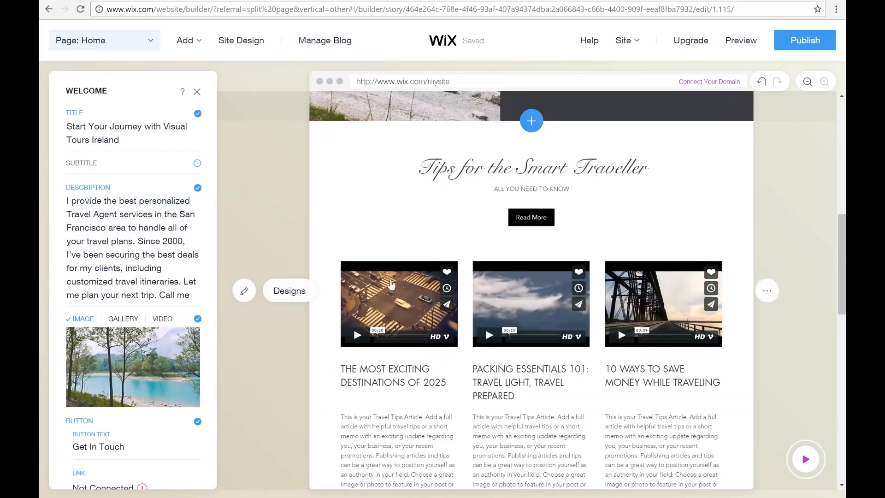
{"action": "left_click", "coordinate": [400, 314]}
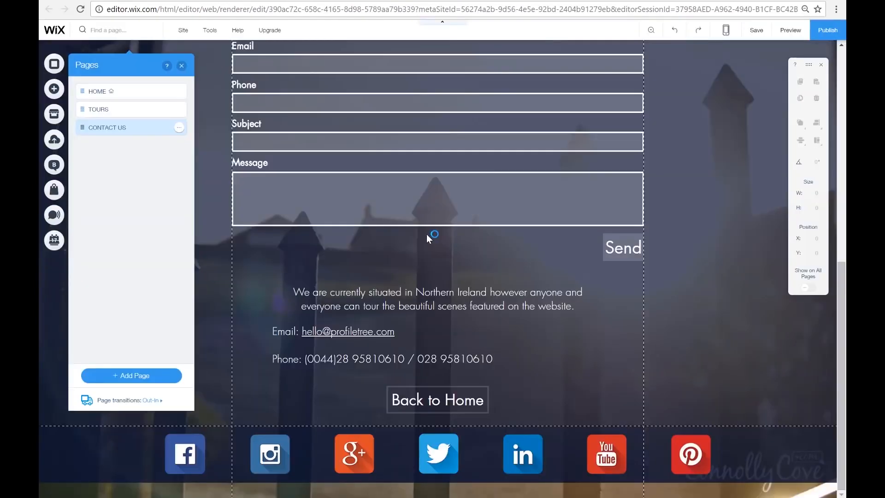
- Review the desktop preview of the travel agent site from the welcome header down through the travel tips articles
{"action": "scroll", "coordinate": [725, 205], "scroll_direction": "up", "scroll_amount": 10}
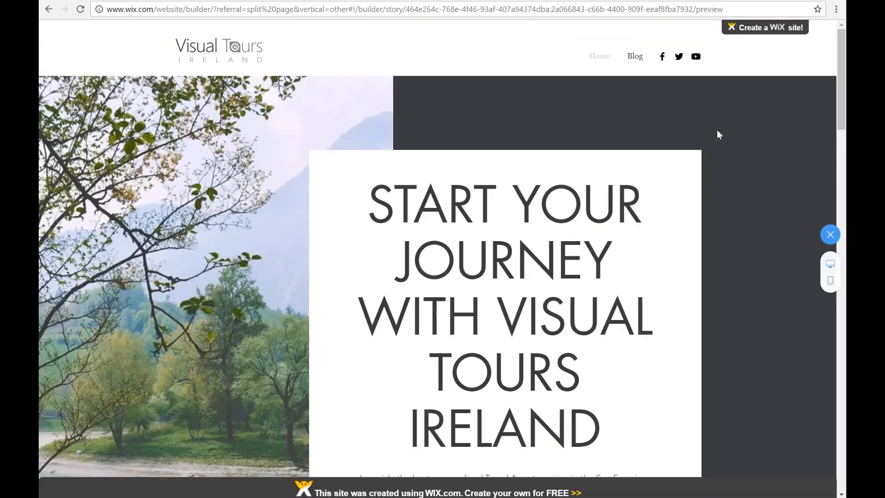
{"action": "scroll", "coordinate": [720, 134], "scroll_direction": "down", "scroll_amount": 10}
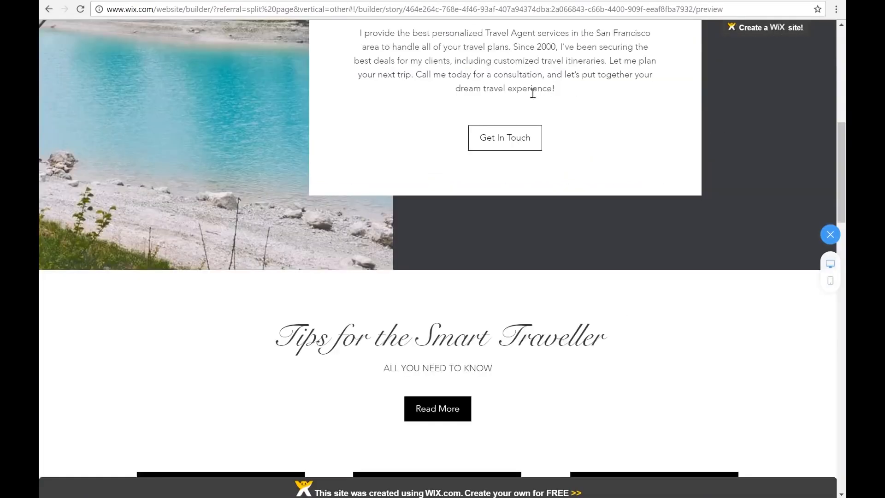
{"action": "scroll", "coordinate": [549, 256], "scroll_direction": "down", "scroll_amount": 7}
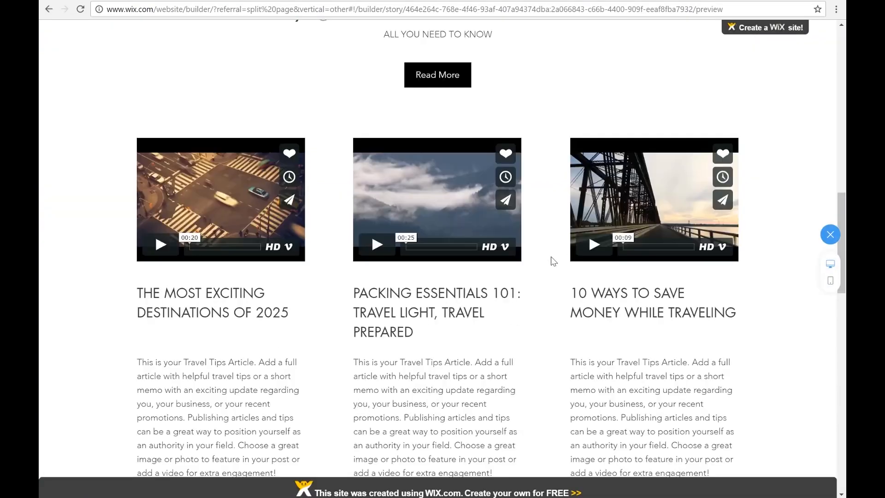
{"action": "scroll", "coordinate": [551, 257], "scroll_direction": "down", "scroll_amount": 7}
{"action": "scroll", "coordinate": [560, 221], "scroll_direction": "down", "scroll_amount": 5}
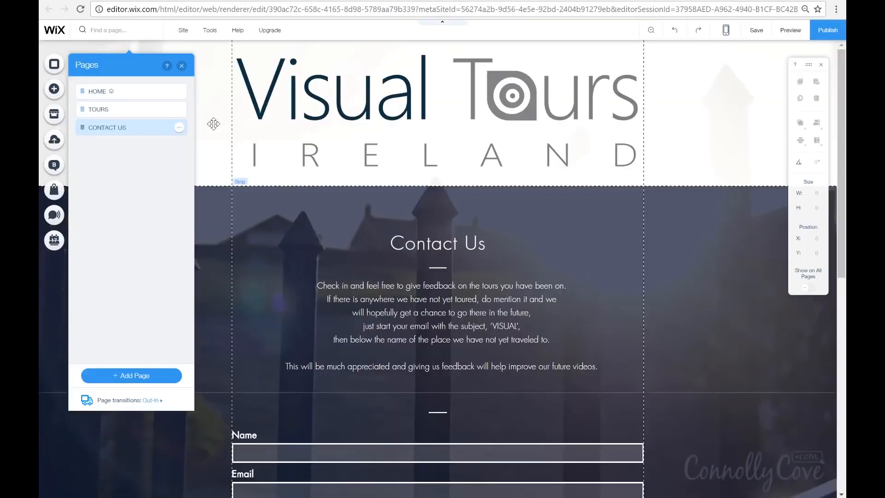
- Close the page list of the Visual Tours Ireland site and add a Wix Blog to it
{"action": "left_click", "coordinate": [181, 69]}
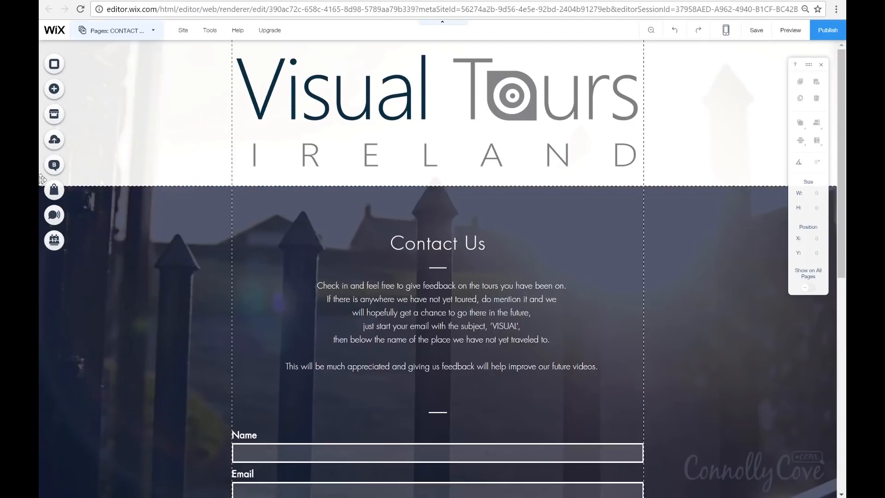
{"action": "left_click", "coordinate": [53, 165]}
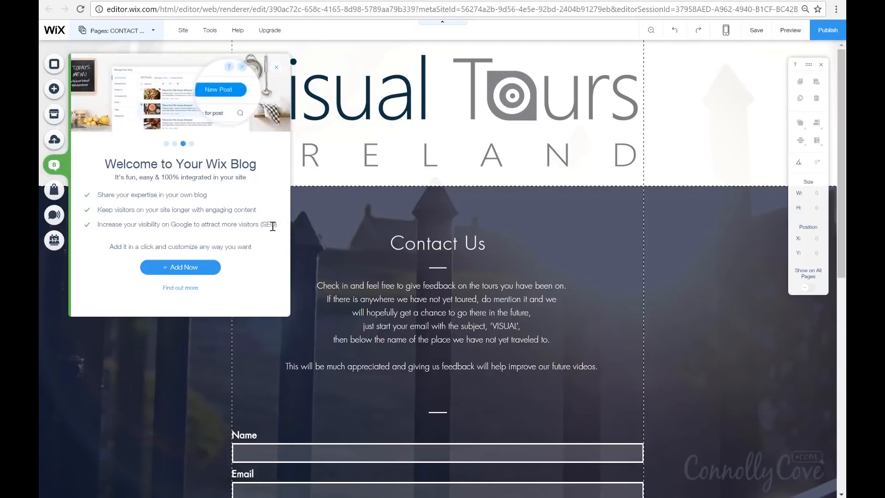
{"action": "left_click", "coordinate": [192, 269]}
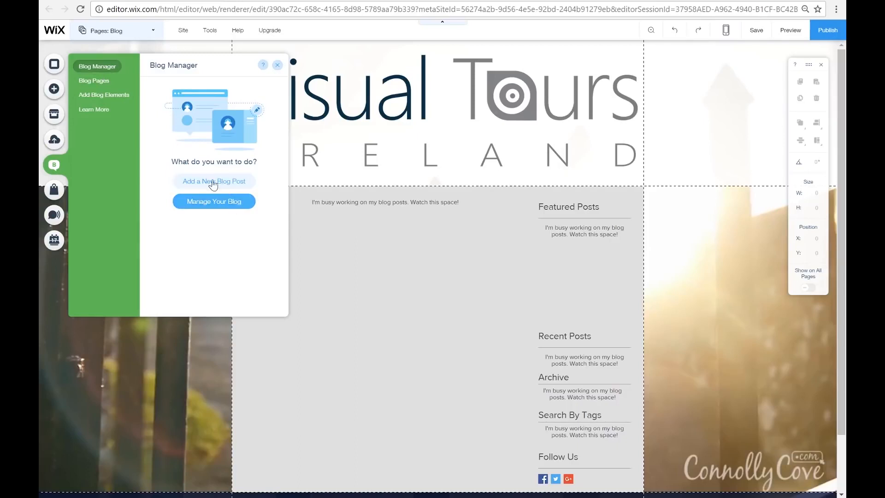
- Look through the blog's pages, the blog elements that can be added and the help section, ending at the Blog Manager
{"action": "left_click", "coordinate": [102, 82]}
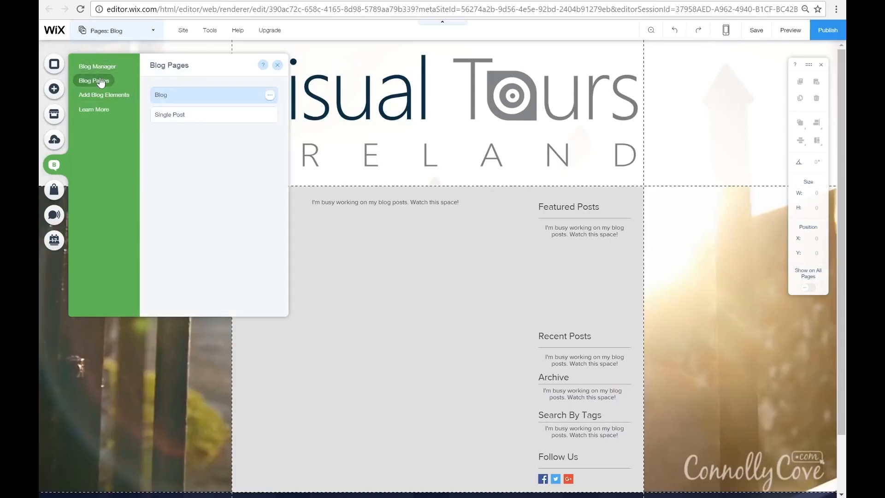
{"action": "left_click", "coordinate": [106, 94]}
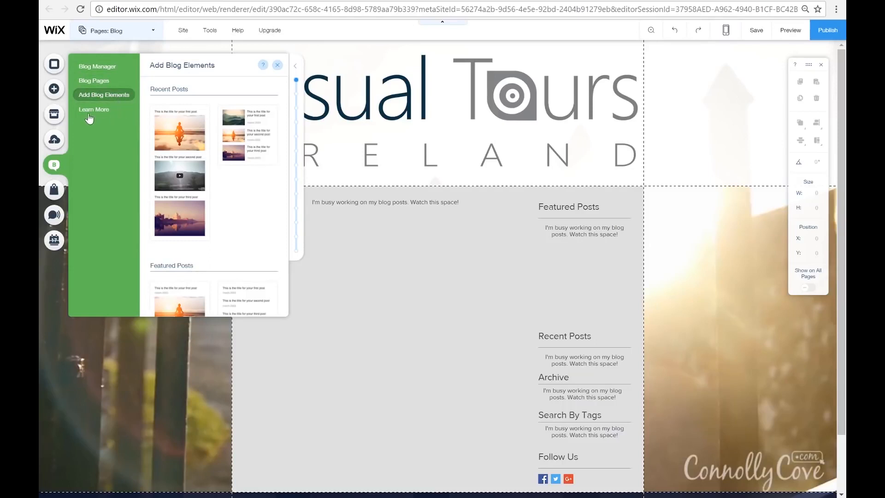
{"action": "left_click", "coordinate": [90, 111]}
{"action": "left_click", "coordinate": [97, 67]}
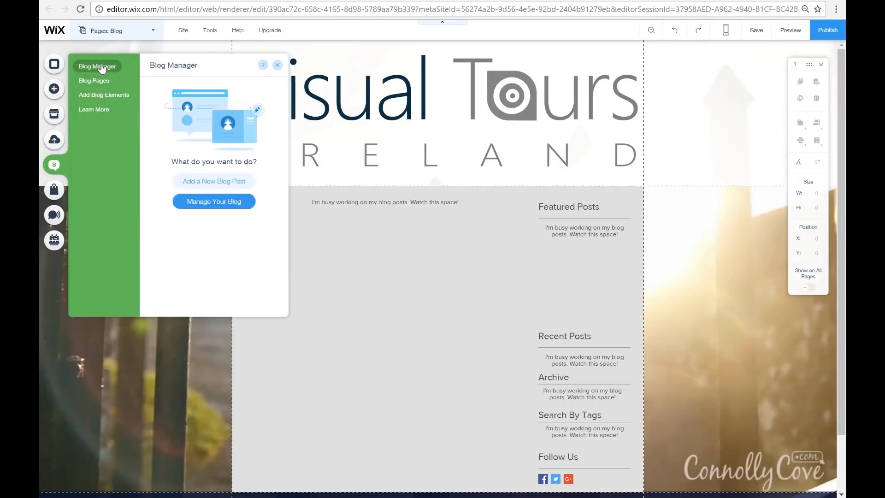
- Open the blog management view and create a new post titled "Travel Now!" with the suggested author name
{"action": "left_click", "coordinate": [227, 209]}
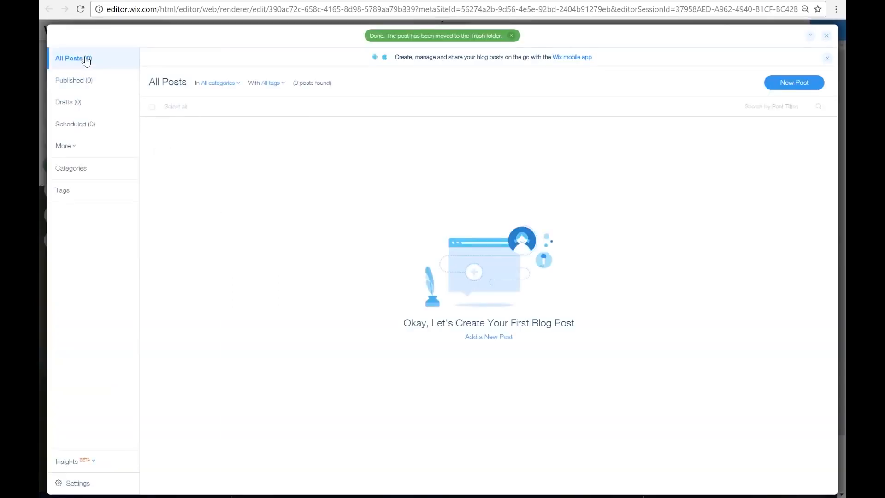
{"action": "left_click", "coordinate": [498, 341]}
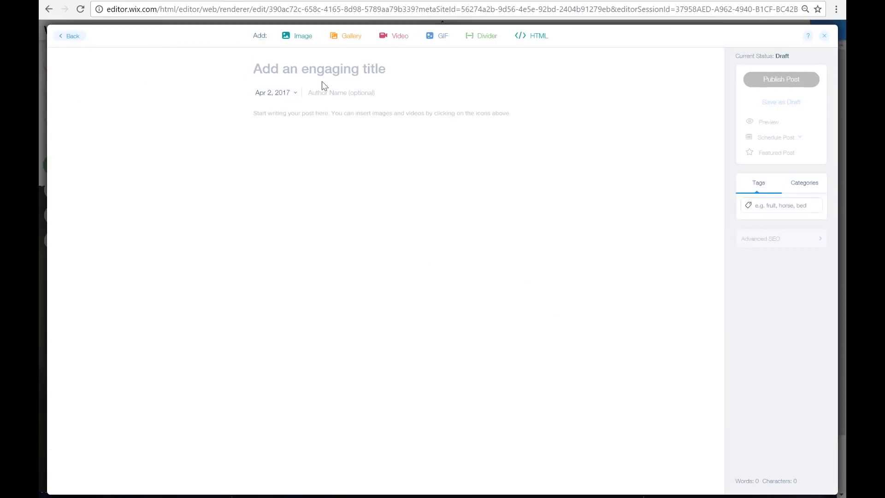
{"action": "type", "text": "Travel Now"}
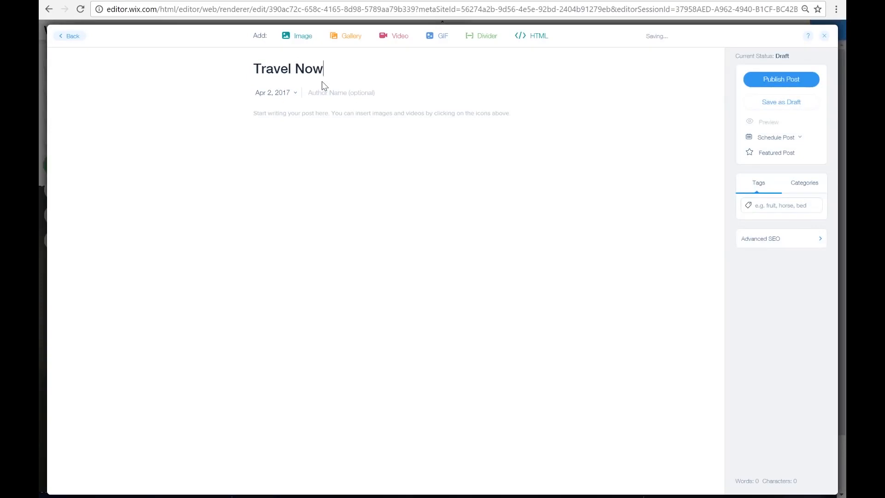
{"action": "type", "text": "!"}
{"action": "left_click", "coordinate": [332, 93]}
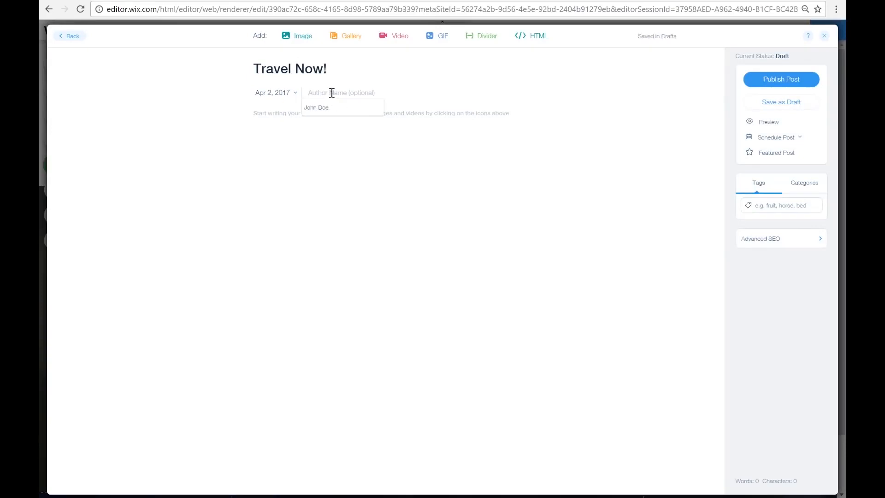
{"action": "left_click", "coordinate": [326, 109]}
- Insert the free Wix Travel & Transportation picture of two surfers in the sea, with the alt text "Surf the Web"
{"action": "left_click", "coordinate": [301, 42]}
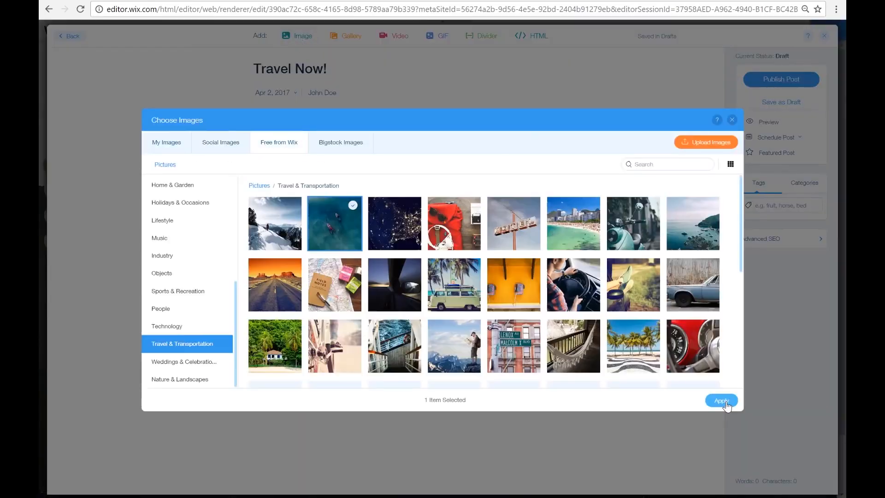
{"action": "left_click", "coordinate": [721, 400]}
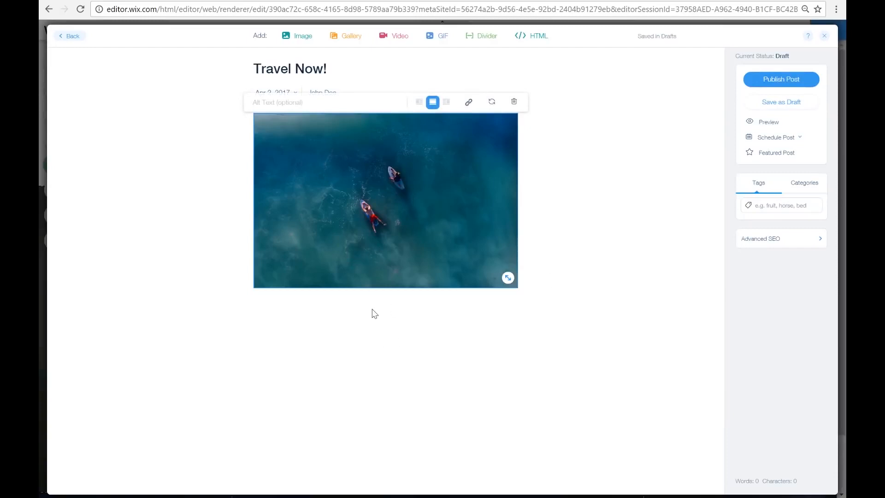
{"action": "left_click", "coordinate": [293, 102]}
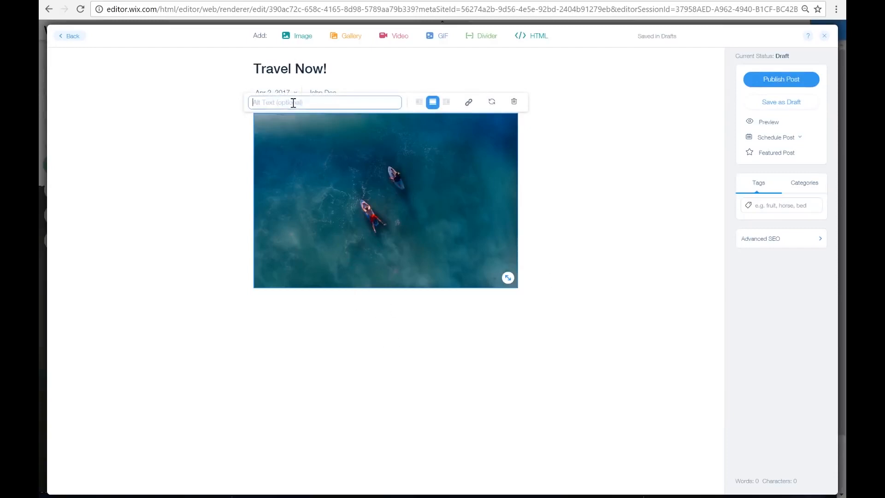
{"action": "type", "text": "Surf the Worl"}
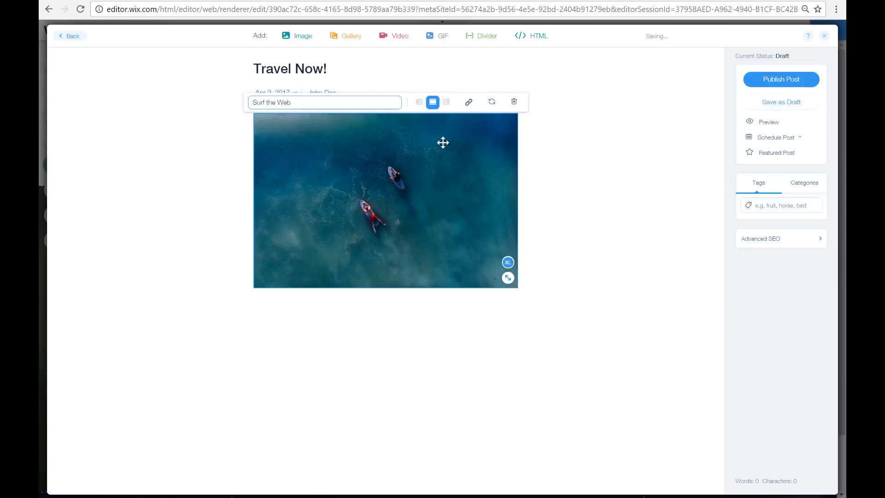
{"action": "left_click", "coordinate": [559, 185]}
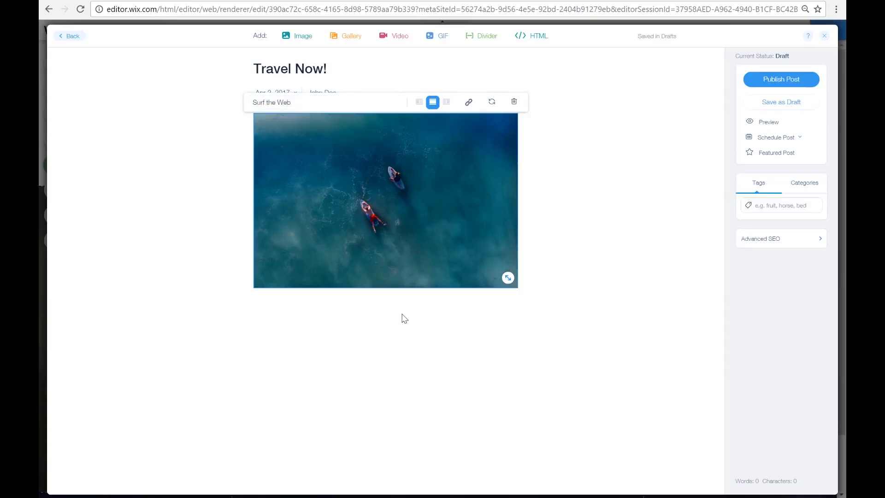
- Write the post's text below the image, from "Did you know that man has been to the moon" to "how big and wonderful it really is!"
{"action": "left_click", "coordinate": [391, 302]}
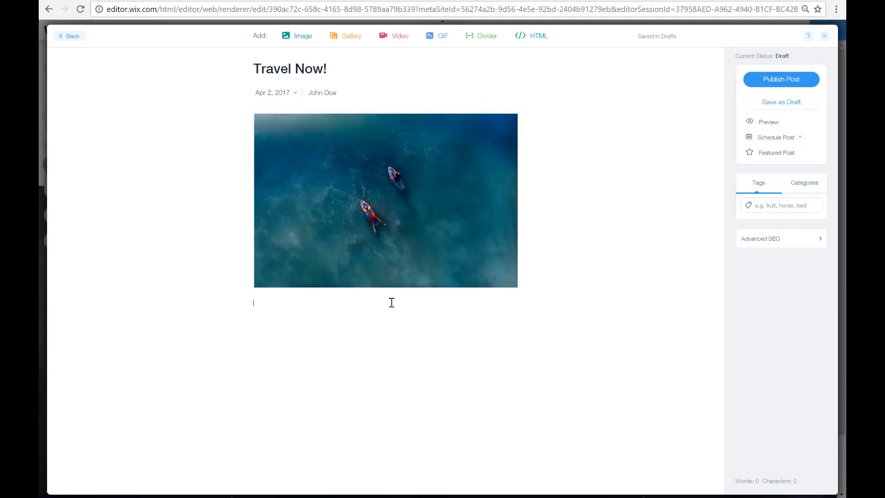
{"action": "type", "text": "Did you know that Surfing"}
{"action": "key", "text": "BackSpace"}
{"action": "key", "text": "BackSpace"}
{"action": "key", "text": "BackSpace"}
{"action": "key", "text": "BackSpace"}
{"action": "key", "text": "BackSpace"}
{"action": "key", "text": "BackSpace"}
{"action": "key", "text": "BackSpace"}
{"action": "key", "text": "BackSpace"}
{"action": "key", "text": "BackSpace"}
{"action": "key", "text": "BackSpace"}
{"action": "type", "text": "at man has been to the moon and back but"}
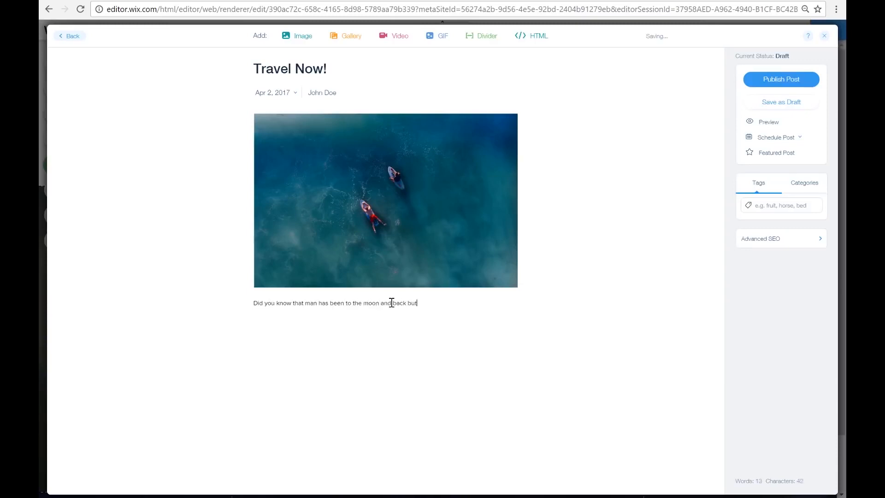
{"action": "type", "text": " yet there is still around 70% of the Ocean that has not yet been discovered? Well you can start to travel the world"}
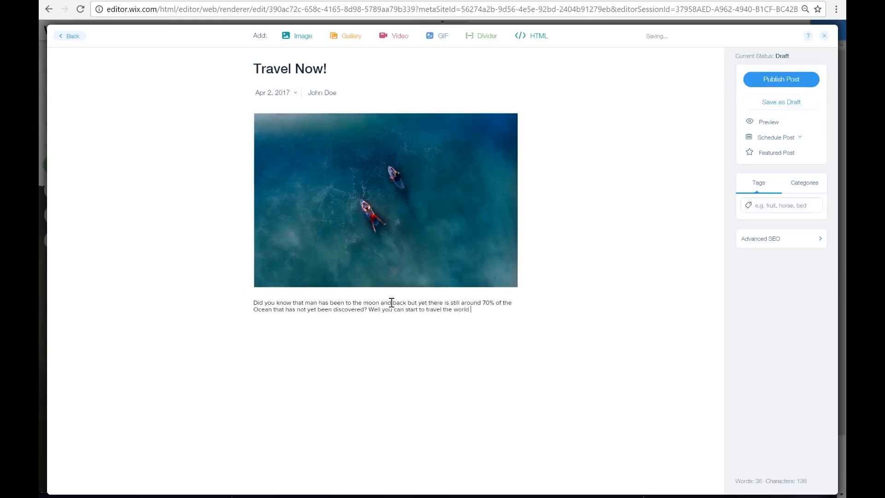
{"action": "type", "text": " and visit the unknown locations of the ocean and see for yourself how "}
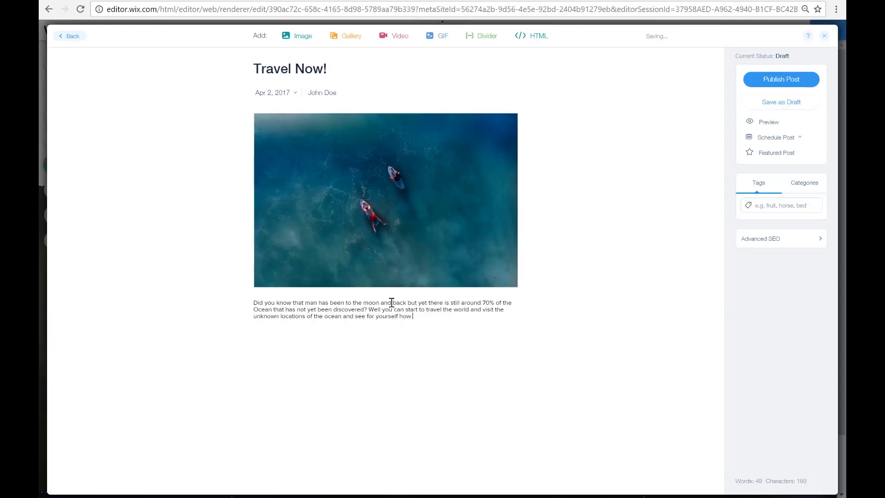
{"action": "type", "text": "big and wonderful it really is!"}
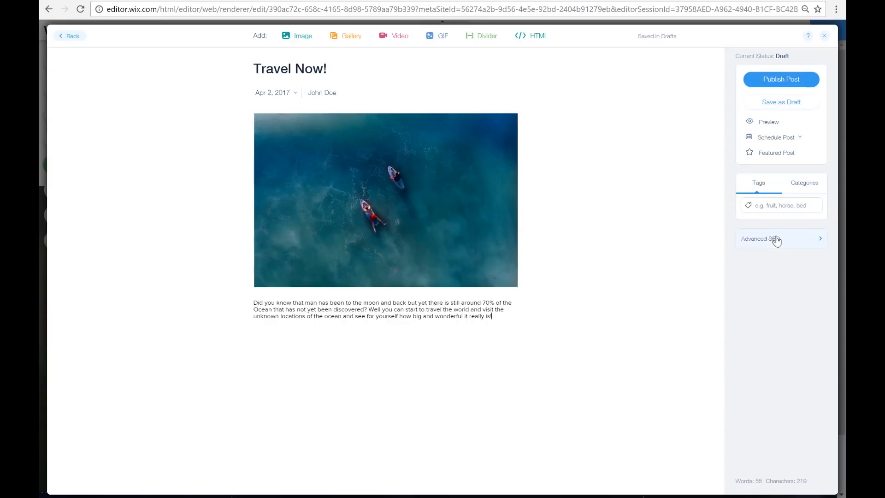
- Publish the blog post, skip sharing it on social networks and return to the site editor
{"action": "left_click", "coordinate": [783, 81]}
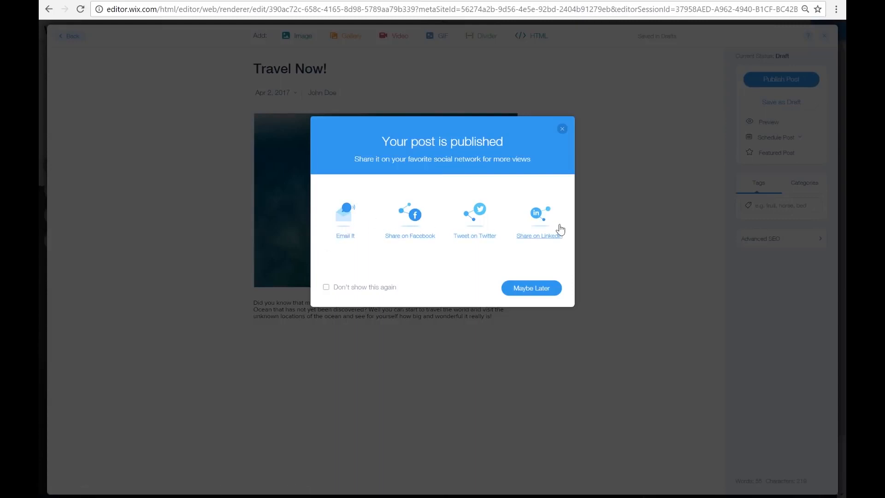
{"action": "left_click", "coordinate": [538, 289]}
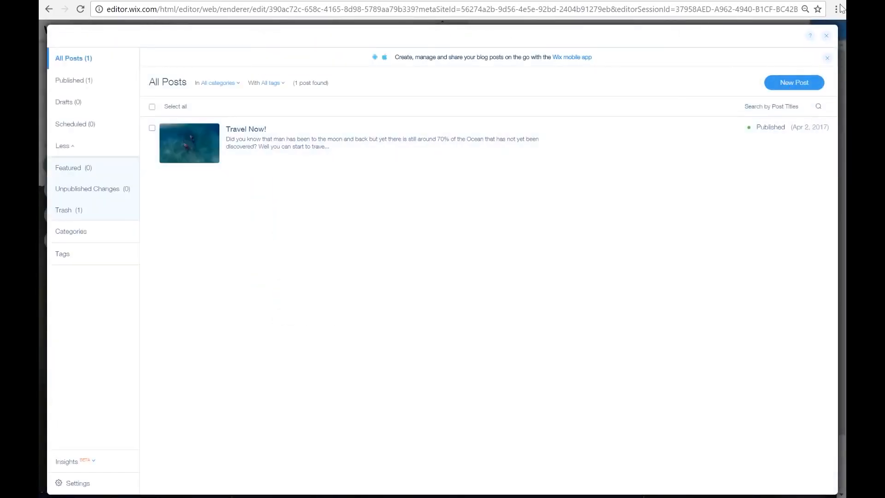
{"action": "left_click", "coordinate": [824, 37]}
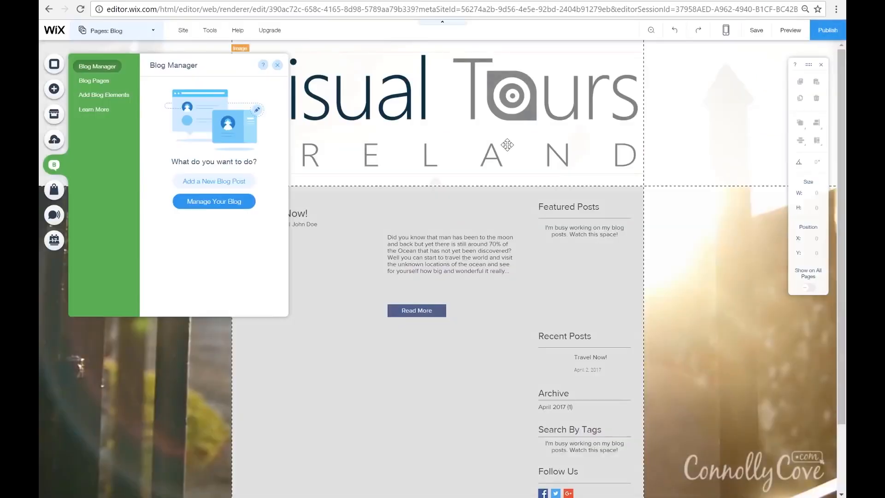
- Close the blog manager and give the blog page the No Color themed page design
{"action": "left_click", "coordinate": [277, 65]}
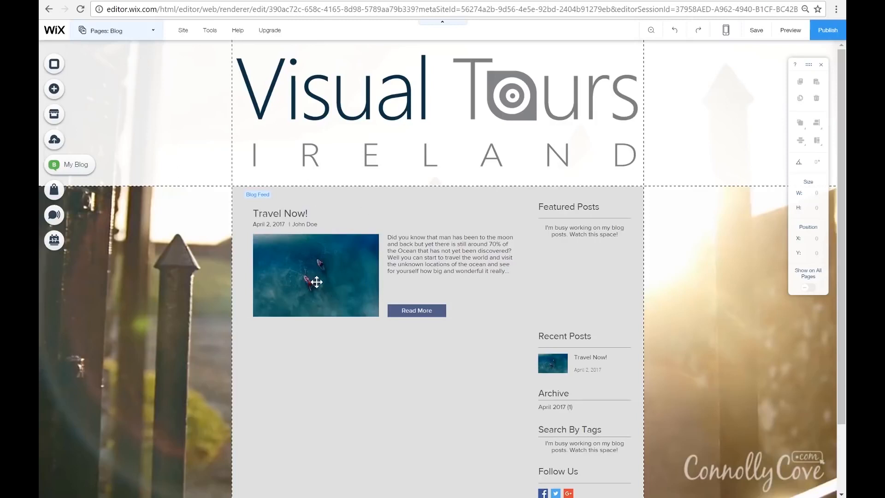
{"action": "left_click", "coordinate": [287, 393]}
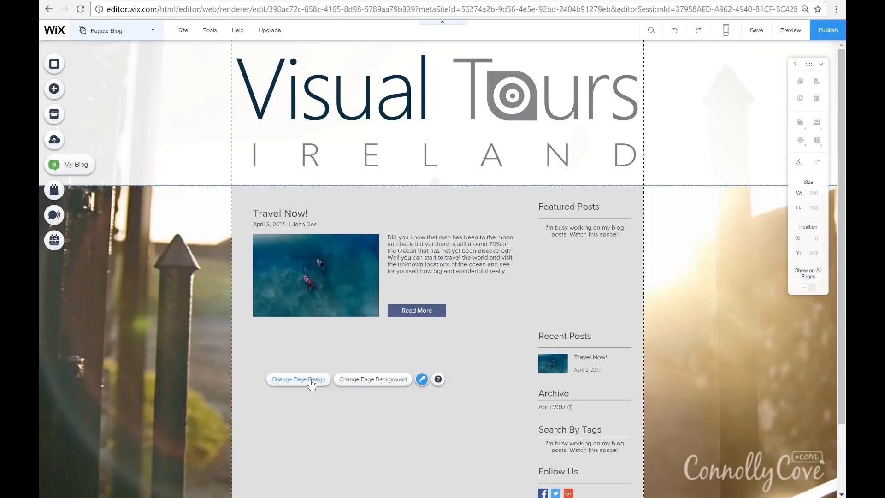
{"action": "left_click", "coordinate": [312, 381]}
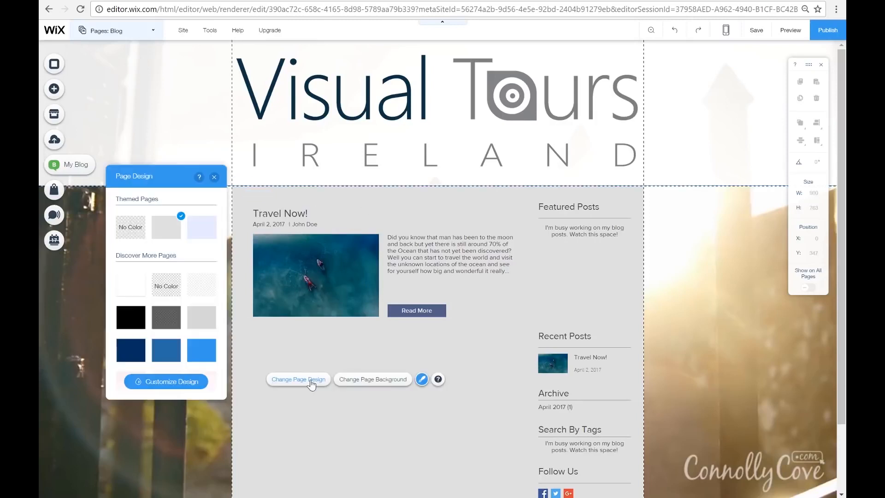
{"action": "left_click", "coordinate": [129, 226]}
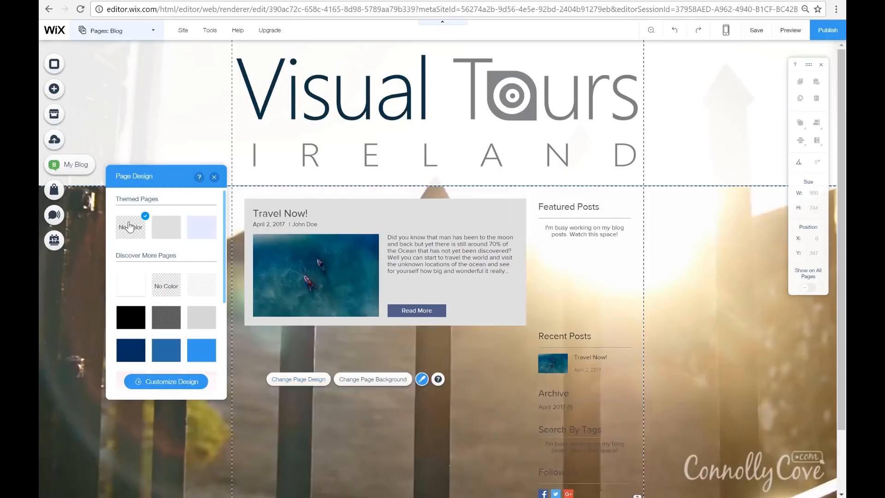
{"action": "left_click", "coordinate": [214, 178]}
{"action": "left_click", "coordinate": [556, 286]}
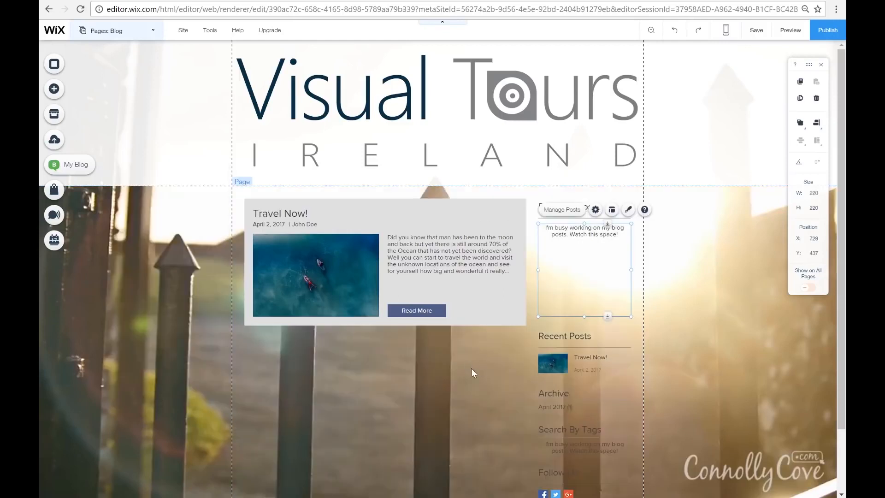
{"action": "left_click", "coordinate": [471, 368]}
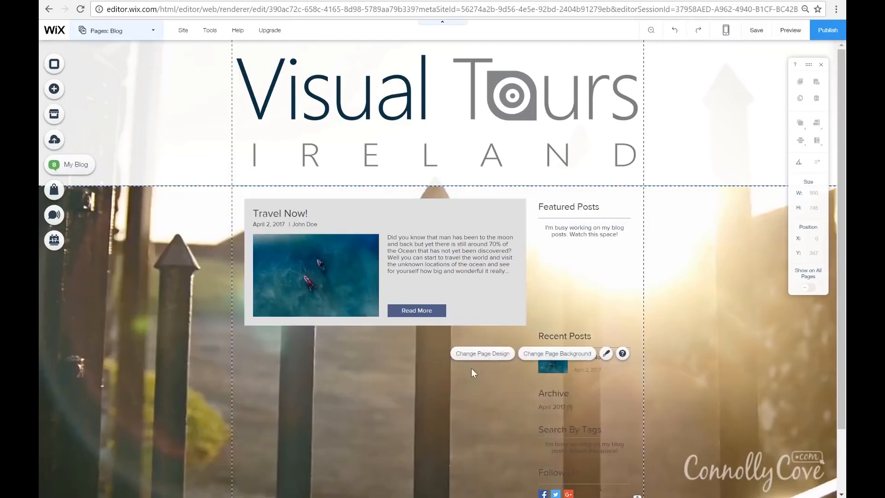
- Open the blog feed's post management view, check the list of all posts and return to the editor
{"action": "left_click", "coordinate": [361, 217]}
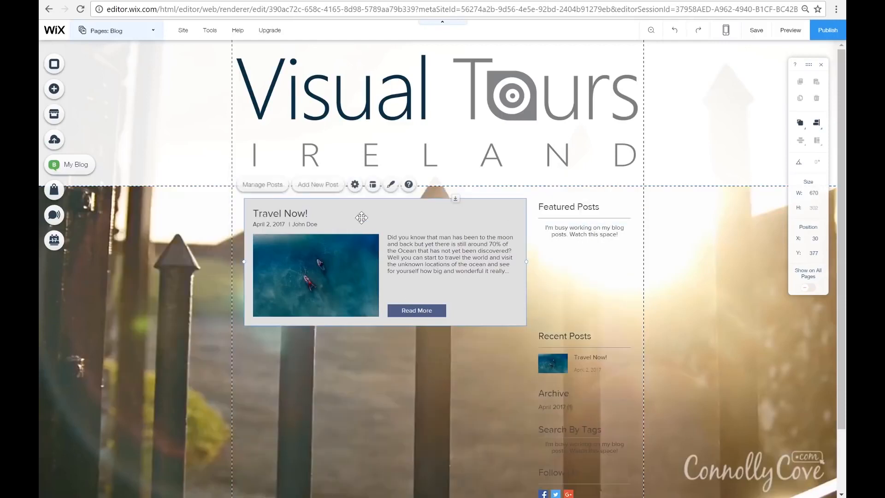
{"action": "left_click", "coordinate": [270, 189]}
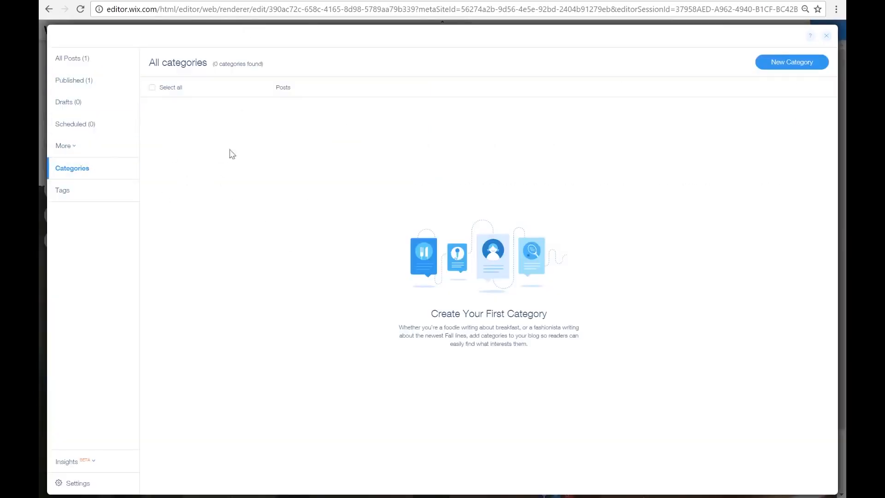
{"action": "left_click", "coordinate": [87, 59]}
{"action": "left_click", "coordinate": [826, 36]}
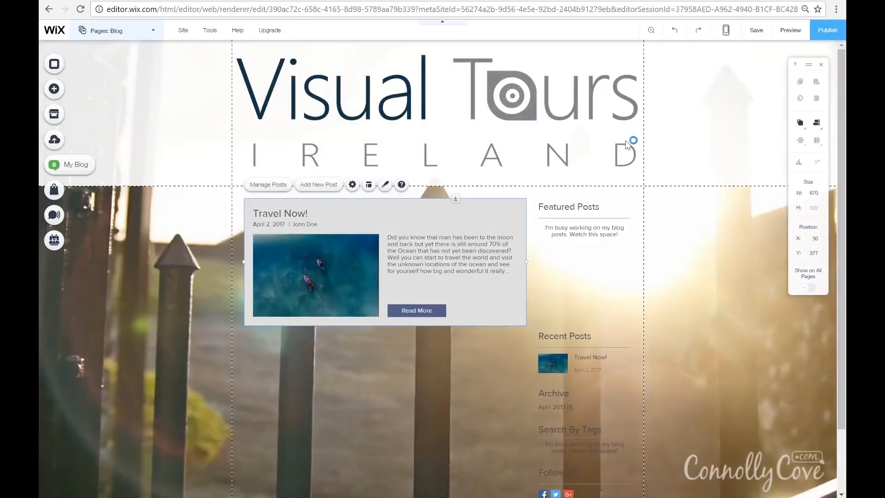
- Set the blog feed's background to the first light translucent design under My Boxes
{"action": "left_click", "coordinate": [384, 185]}
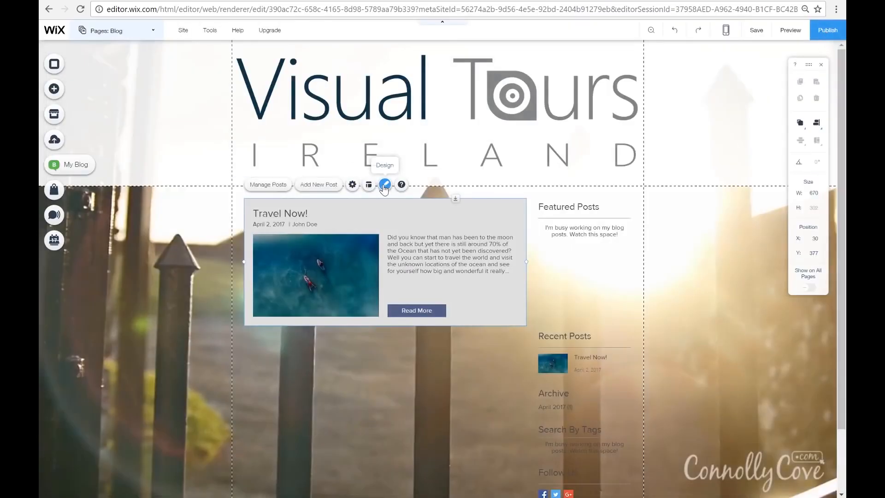
{"action": "scroll", "coordinate": [626, 352], "scroll_direction": "down", "scroll_amount": 1}
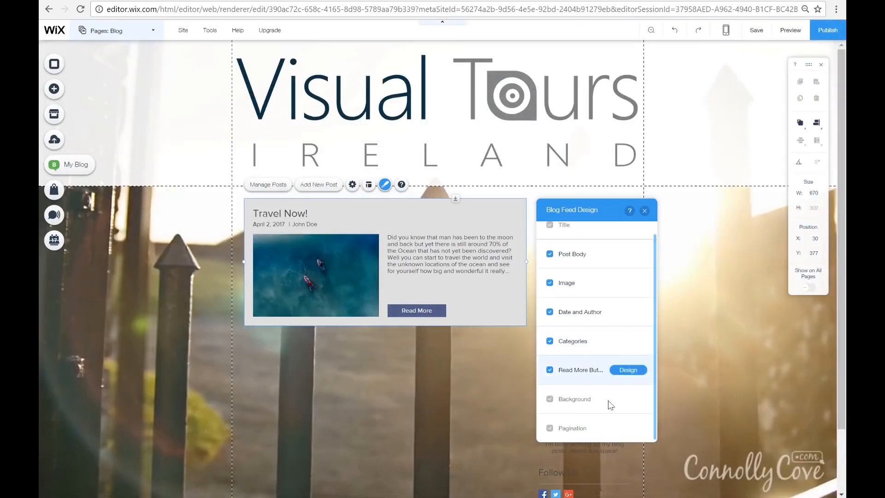
{"action": "mouse_move", "coordinate": [624, 403]}
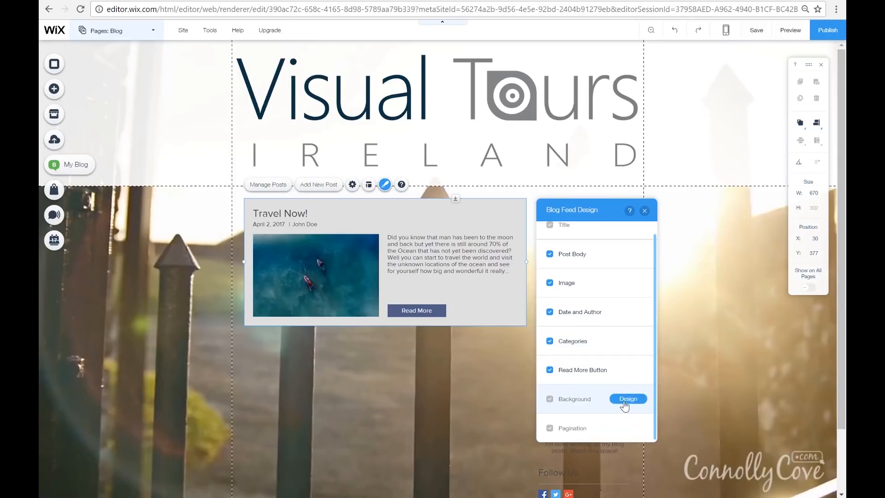
{"action": "left_click", "coordinate": [627, 399]}
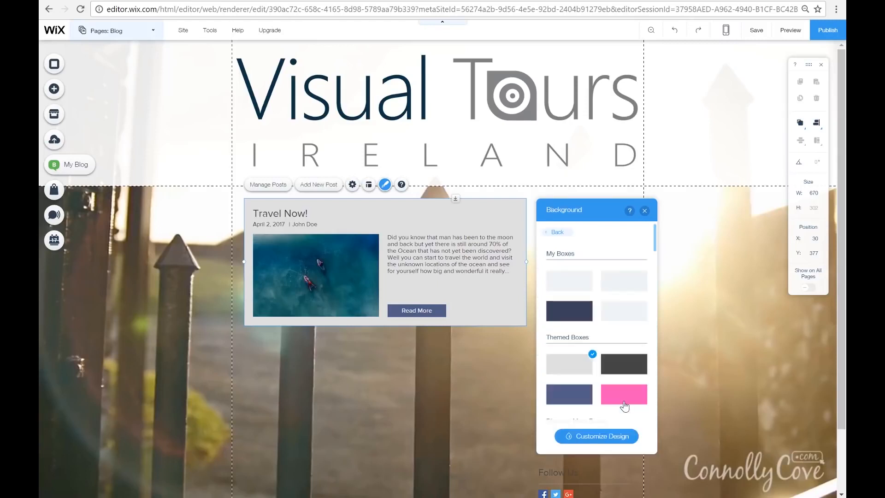
{"action": "left_click", "coordinate": [567, 286]}
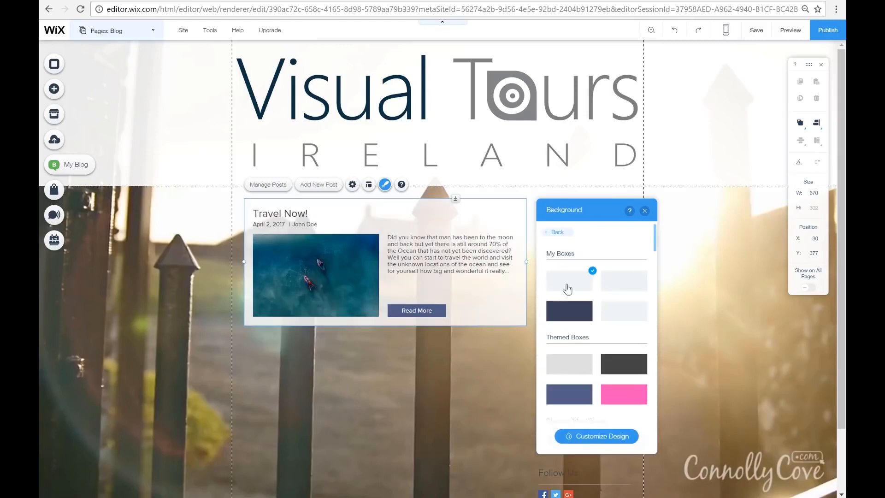
{"action": "left_click", "coordinate": [644, 211]}
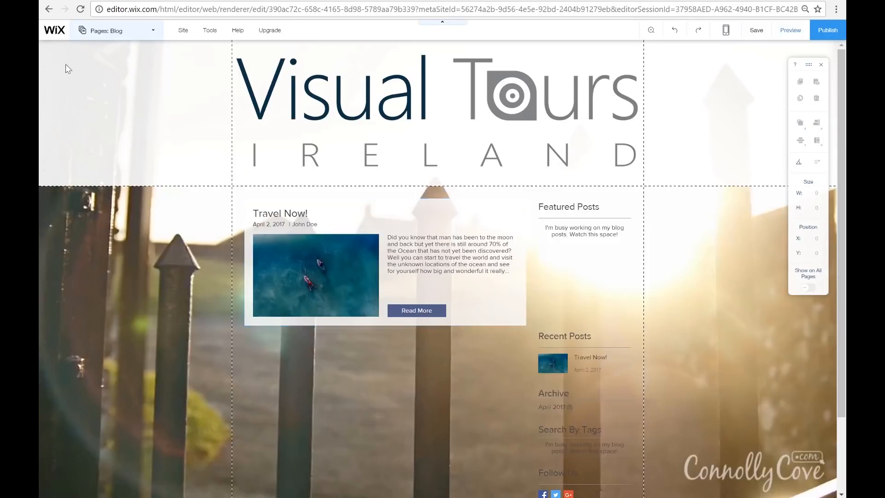
- Try to move the Blog page within the site's page list and close the list
{"action": "left_click", "coordinate": [141, 32]}
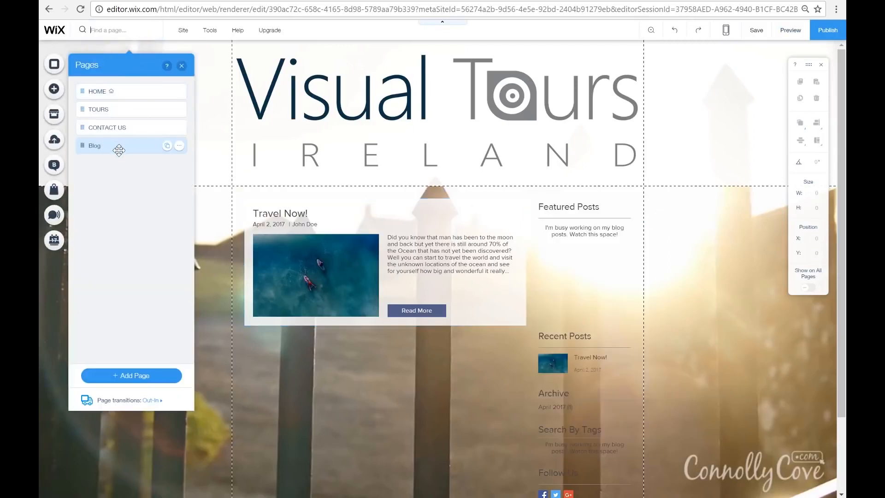
{"action": "left_click_drag", "start_coordinate": [120, 150], "coordinate": [109, 173]}
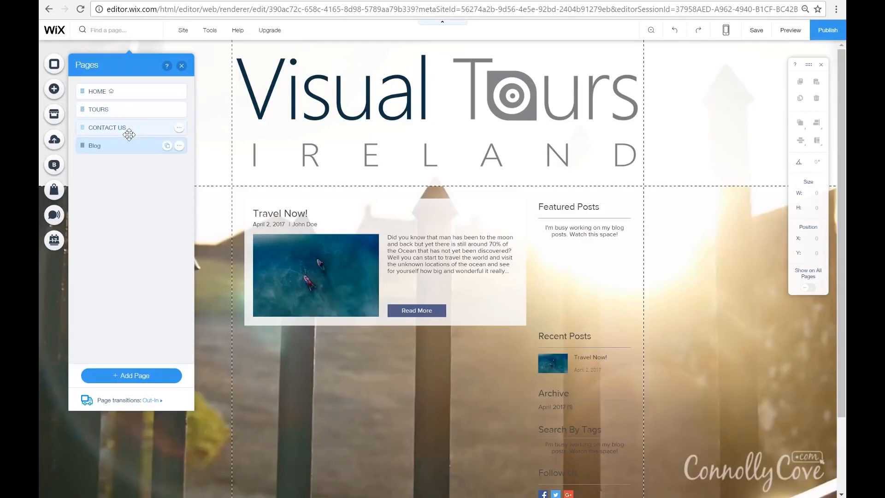
{"action": "left_click", "coordinate": [181, 66]}
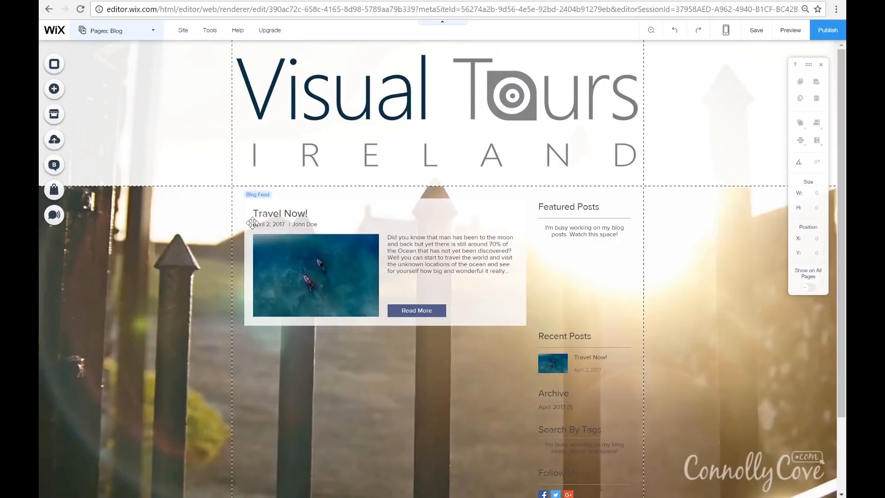
- Switch from the Blog page to the HOME page and close the page list
{"action": "left_click", "coordinate": [150, 36]}
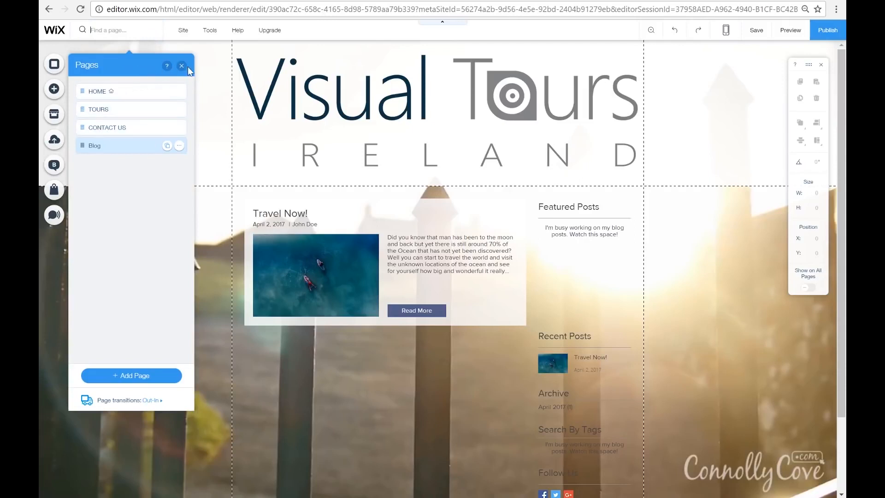
{"action": "left_click", "coordinate": [124, 96]}
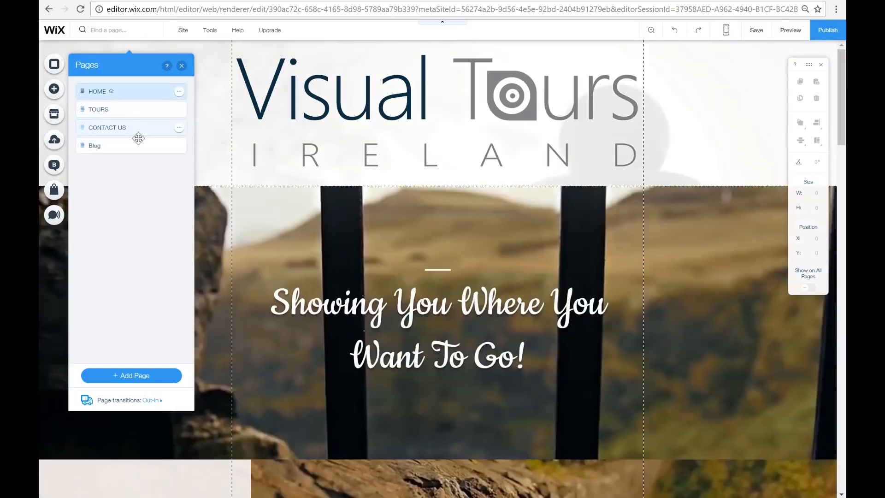
{"action": "left_click", "coordinate": [182, 66]}
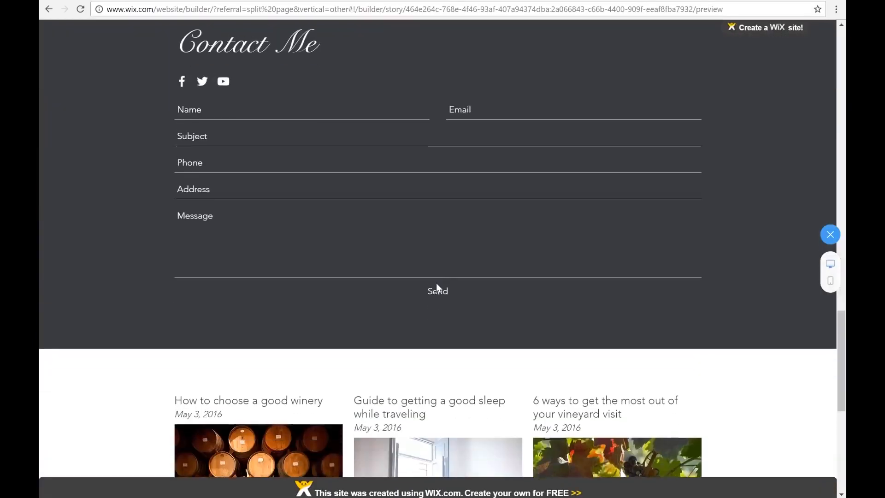
- Compare the Wix ADI preview of the site with the HOME page in the editor, down to its social media icons
{"action": "scroll", "coordinate": [436, 283], "scroll_direction": "down", "scroll_amount": 8}
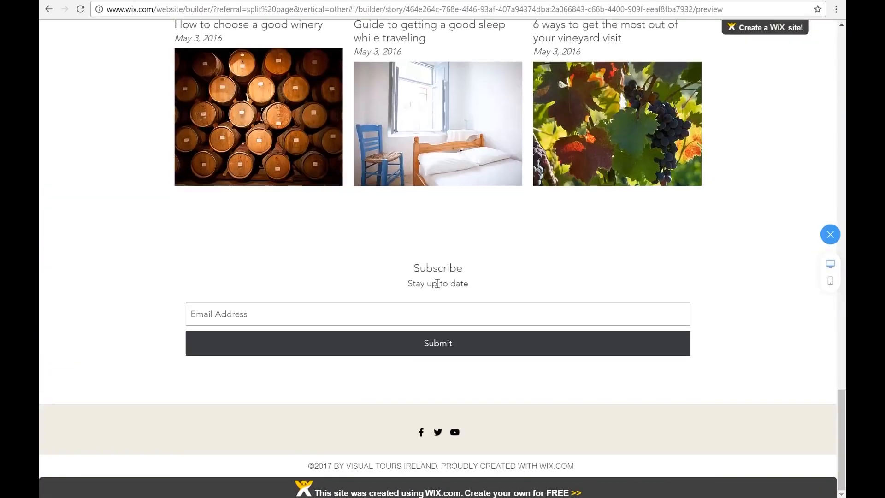
{"action": "scroll", "coordinate": [436, 283], "scroll_direction": "up", "scroll_amount": 7}
{"action": "scroll", "coordinate": [437, 283], "scroll_direction": "up", "scroll_amount": 10}
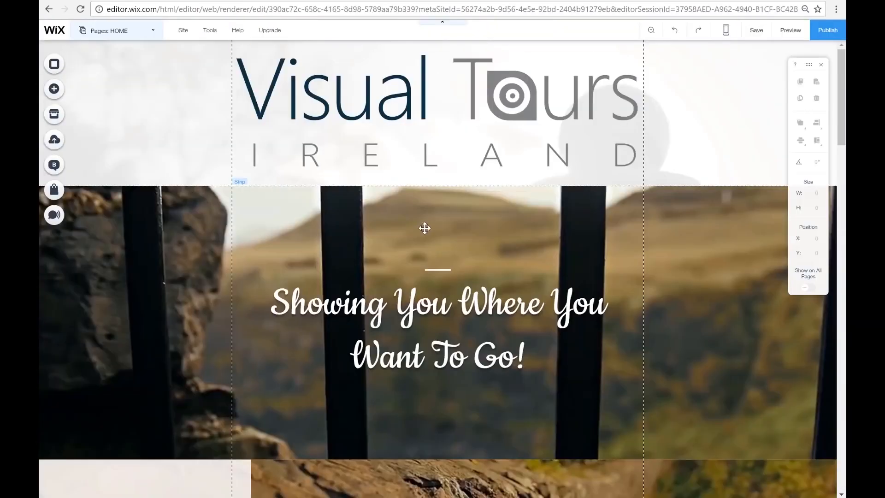
{"action": "scroll", "coordinate": [424, 227], "scroll_direction": "down", "scroll_amount": 5}
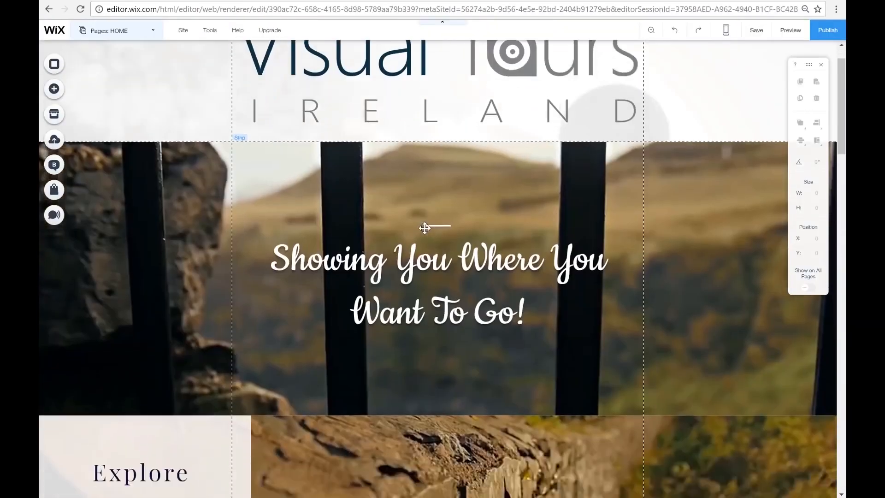
{"action": "scroll", "coordinate": [424, 228], "scroll_direction": "down", "scroll_amount": 10}
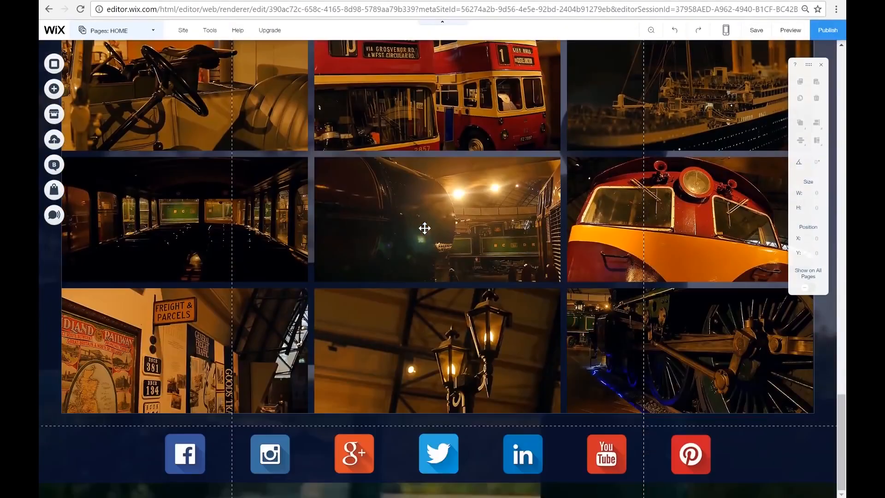
{"action": "scroll", "coordinate": [424, 228], "scroll_direction": "up", "scroll_amount": 15}
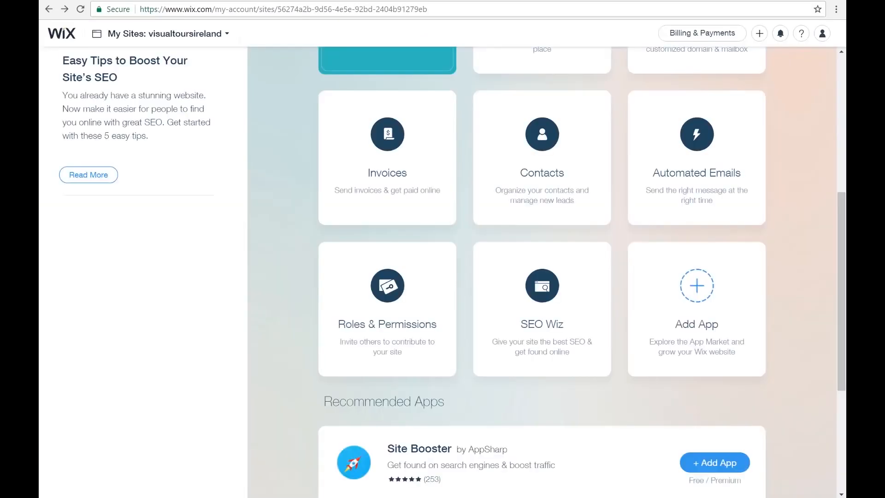
- Open SEO Wiz from the visualtoursireland site dashboard
{"action": "left_click", "coordinate": [195, 0]}
{"action": "scroll", "coordinate": [274, 280], "scroll_direction": "up", "scroll_amount": 1}
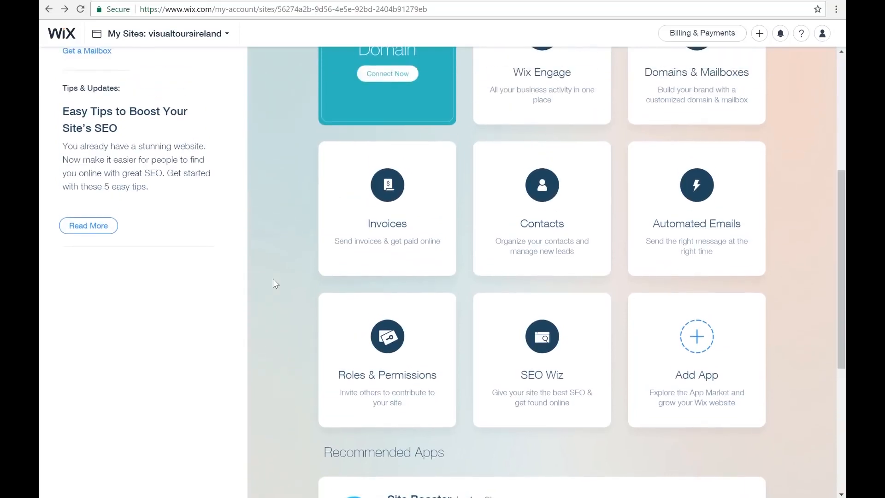
{"action": "left_click", "coordinate": [528, 319]}
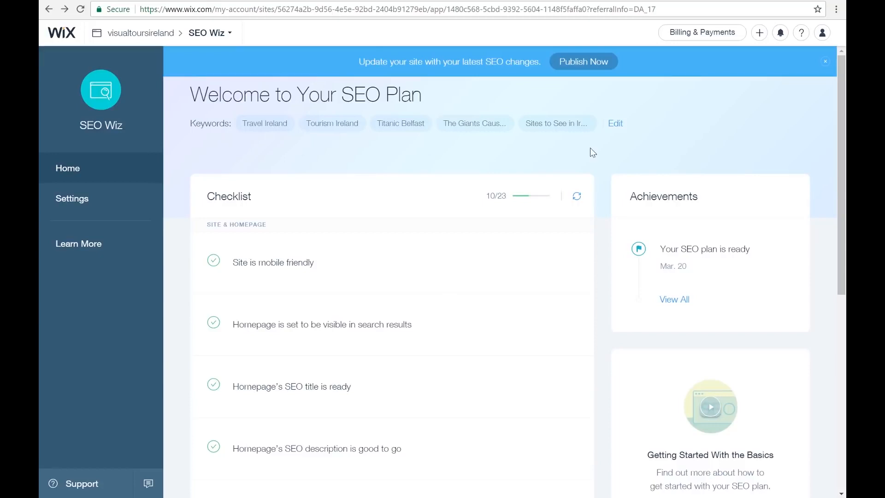
- Examine the SEO Wiz settings for site name, location, keywords and Google visibility, and return to the SEO plan
{"action": "left_click", "coordinate": [615, 125]}
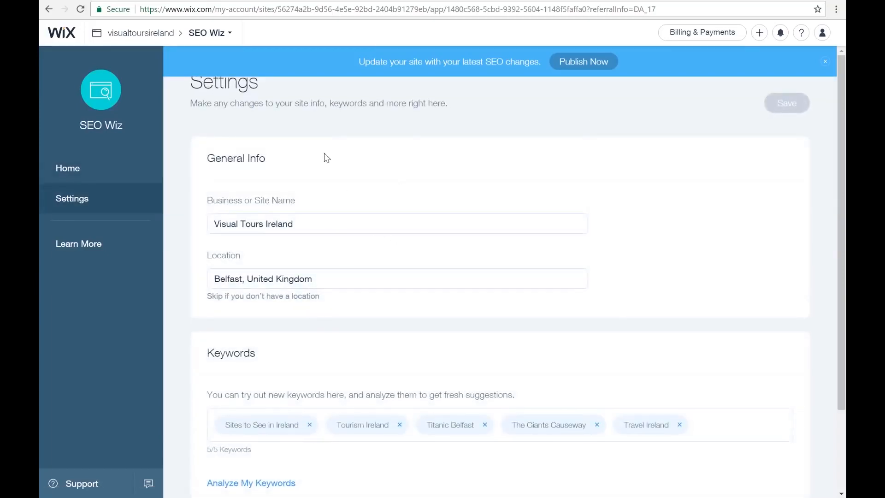
{"action": "scroll", "coordinate": [325, 159], "scroll_direction": "down", "scroll_amount": 2}
{"action": "scroll", "coordinate": [326, 158], "scroll_direction": "up", "scroll_amount": 2}
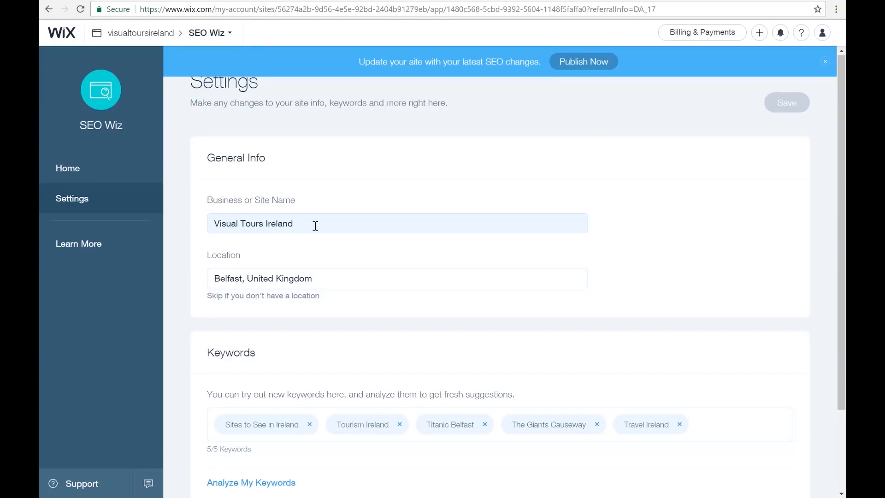
{"action": "scroll", "coordinate": [316, 239], "scroll_direction": "down", "scroll_amount": 2}
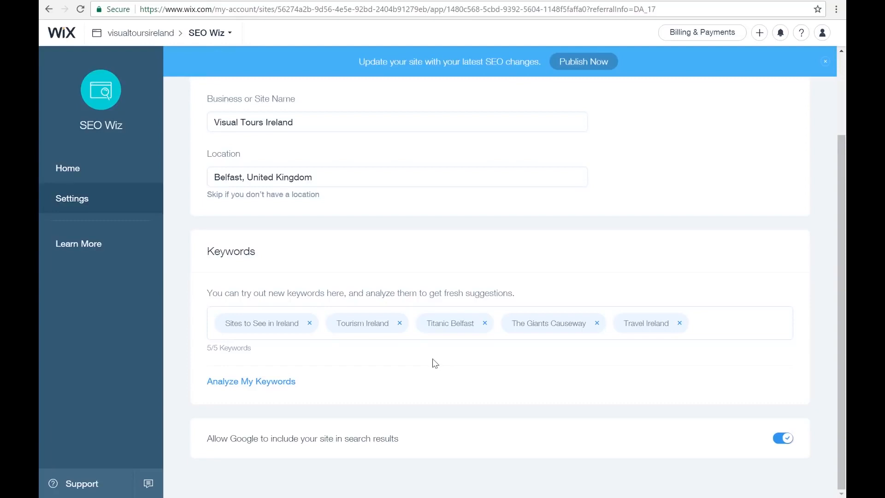
{"action": "key", "text": "alt+Left"}
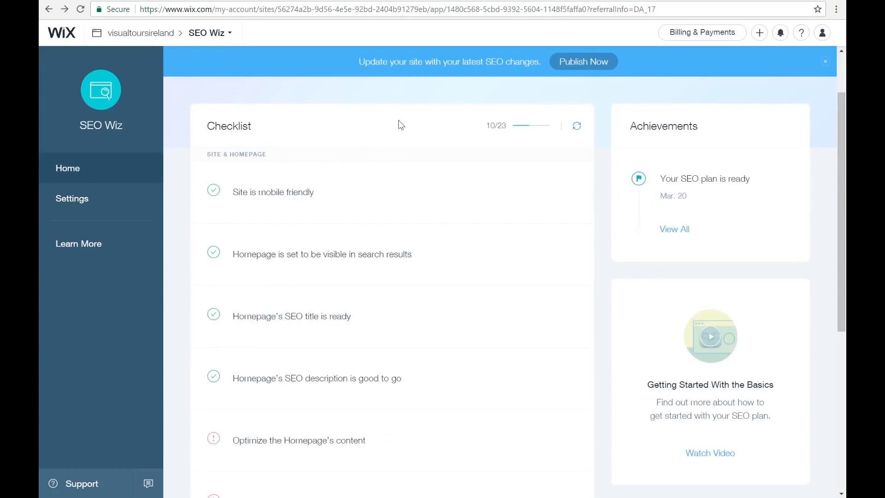
- Expand the checklist item on the homepage's SEO description and examine its details and the remaining SEO tasks
{"action": "mouse_move", "coordinate": [384, 188]}
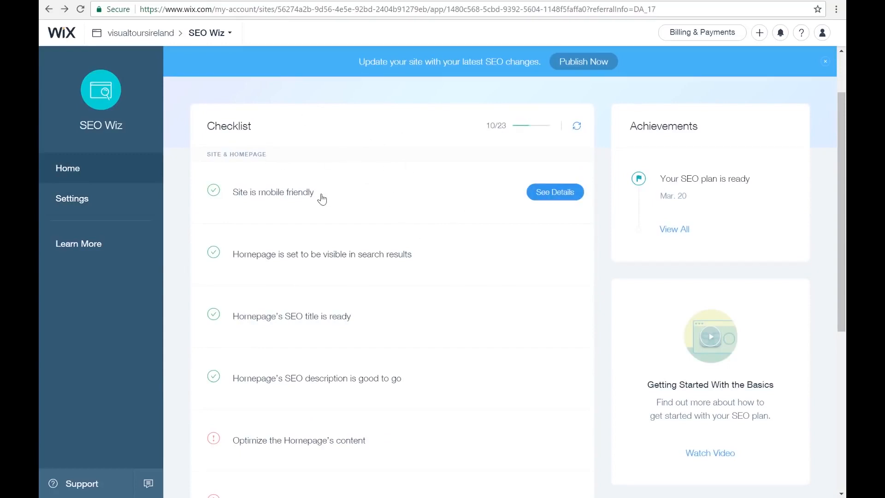
{"action": "left_click", "coordinate": [470, 355]}
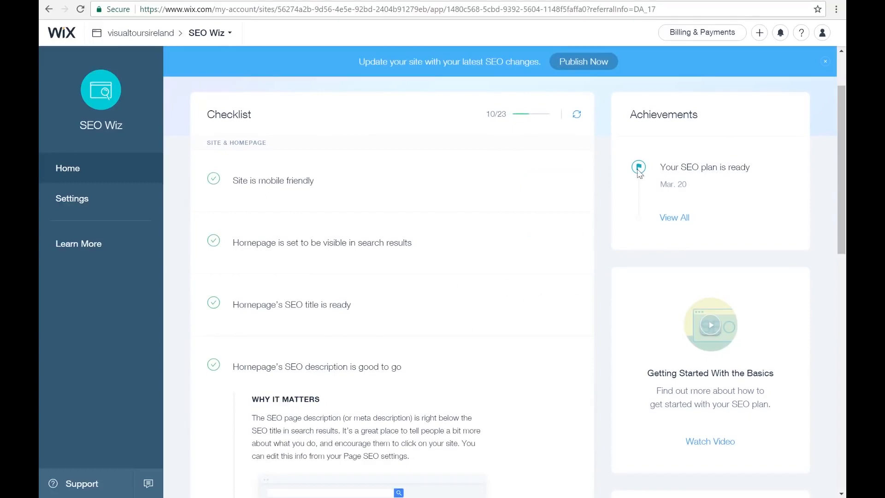
{"action": "scroll", "coordinate": [389, 227], "scroll_direction": "down", "scroll_amount": 12}
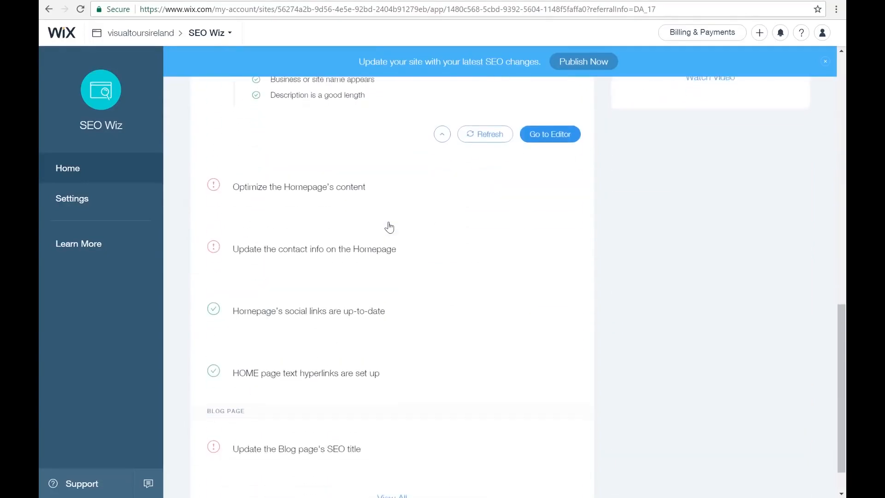
- Look back over the SEO checklist, return to the visualtoursireland dashboard and view its apps
{"action": "scroll", "coordinate": [579, 341], "scroll_direction": "up", "scroll_amount": 7}
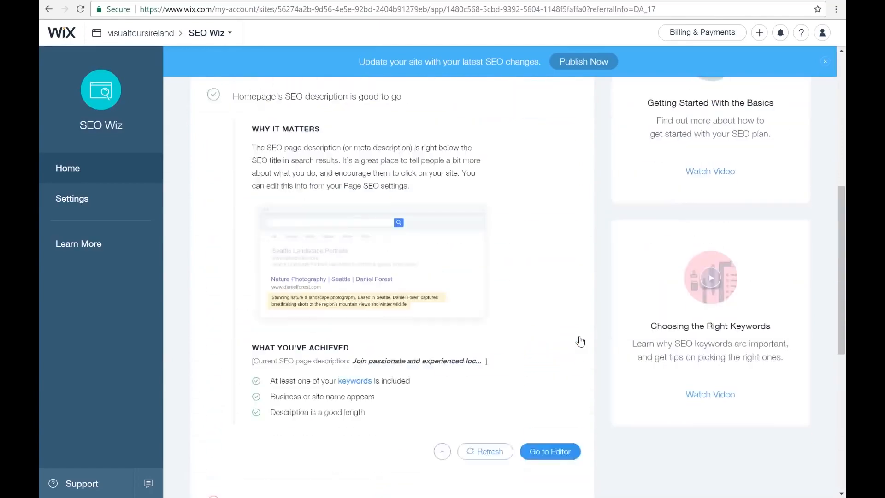
{"action": "scroll", "coordinate": [579, 341], "scroll_direction": "up", "scroll_amount": 7}
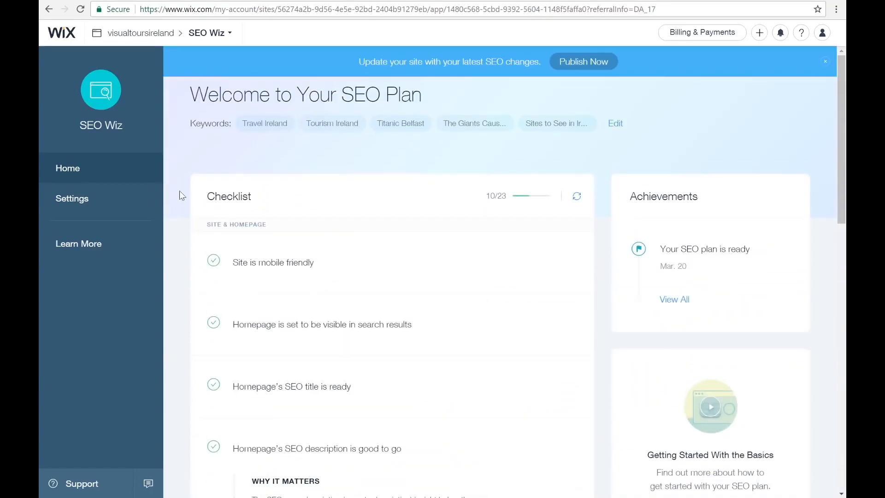
{"action": "left_click", "coordinate": [140, 37]}
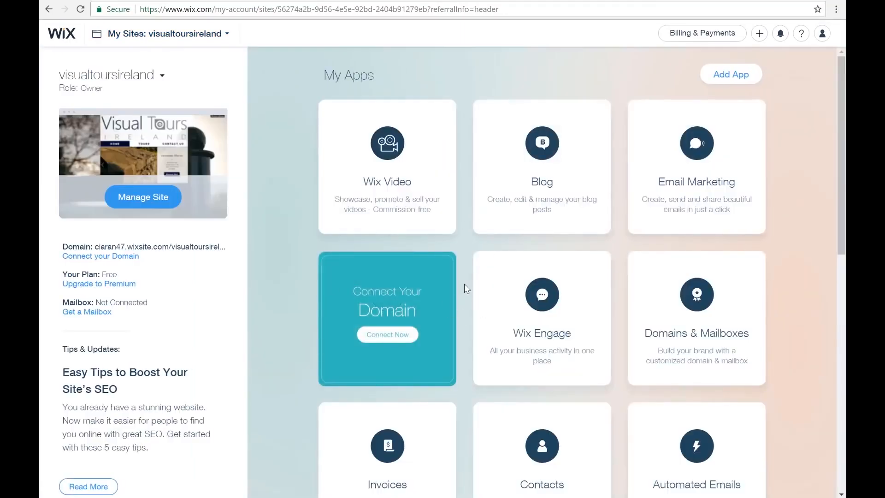
{"action": "scroll", "coordinate": [467, 288], "scroll_direction": "down", "scroll_amount": 3}
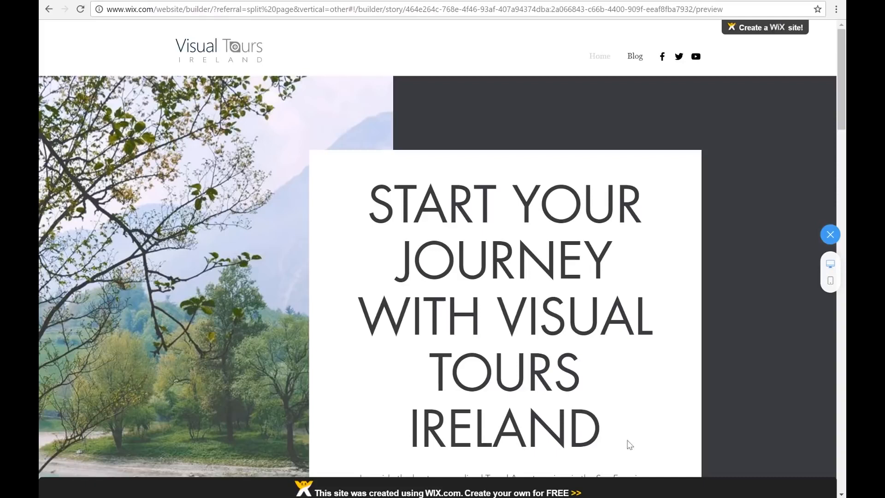
- Examine the Wix ADI preview of the homepage from its header to its subscribe form and footer
{"action": "mouse_move", "coordinate": [744, 39]}
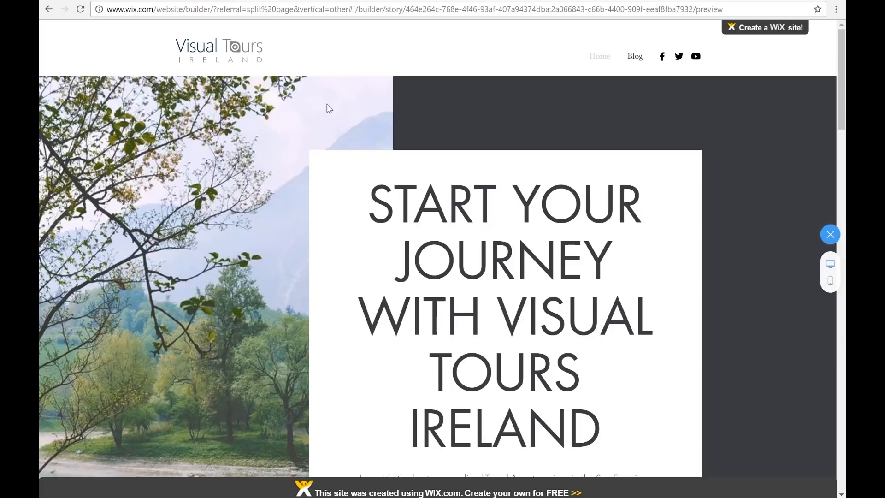
{"action": "scroll", "coordinate": [345, 173], "scroll_direction": "down", "scroll_amount": 20}
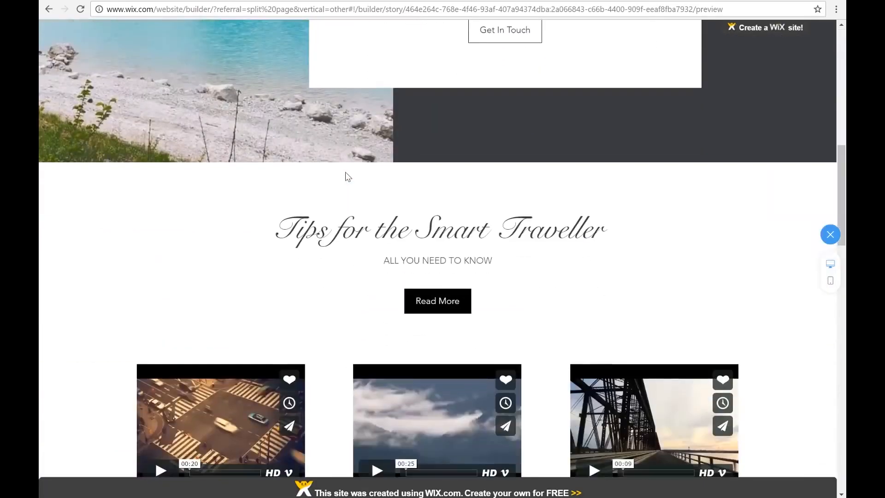
{"action": "scroll", "coordinate": [345, 172], "scroll_direction": "down", "scroll_amount": 15}
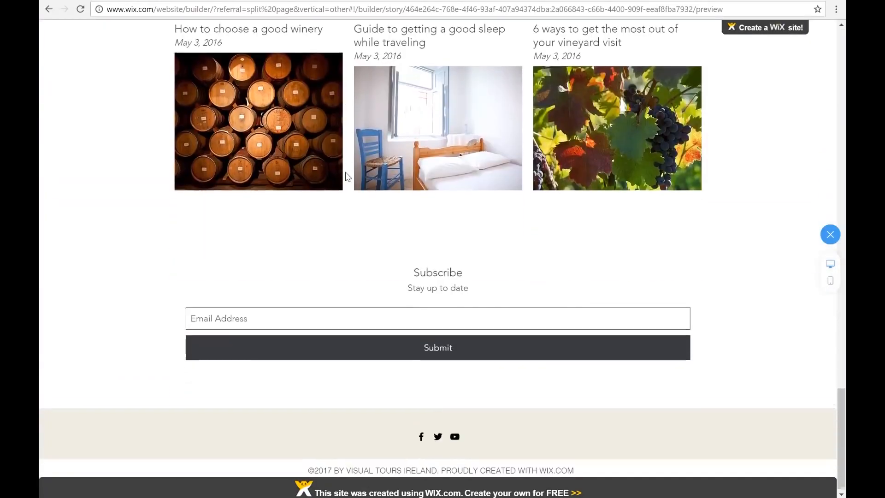
{"action": "scroll", "coordinate": [344, 172], "scroll_direction": "up", "scroll_amount": 20}
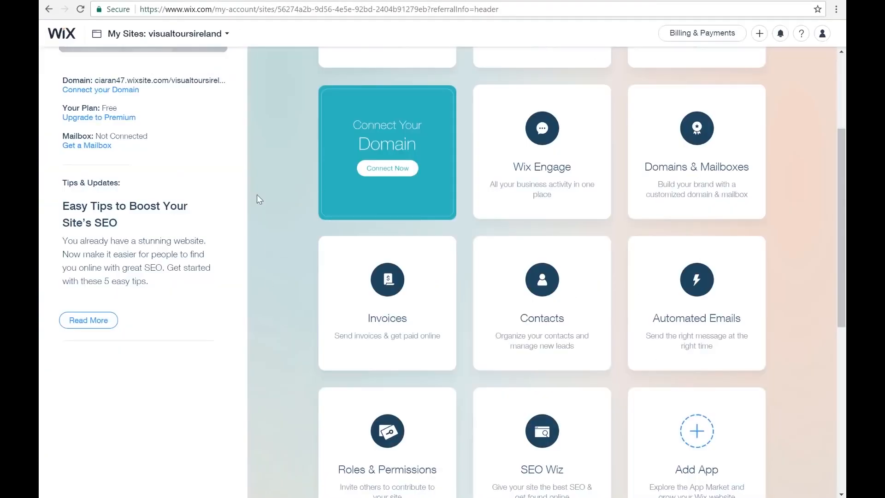
- Open the premium upgrade options for visualtoursireland and examine the plans, included features and payment guarantees
{"action": "scroll", "coordinate": [258, 199], "scroll_direction": "up", "scroll_amount": 4}
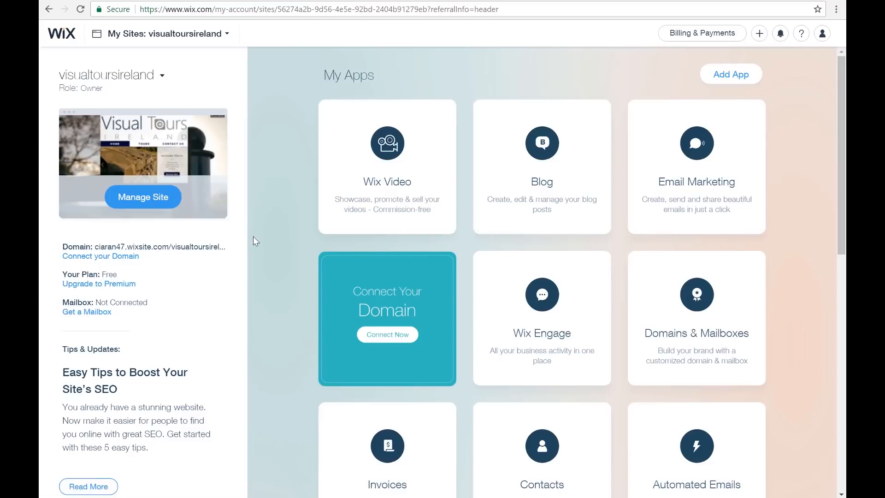
{"action": "scroll", "coordinate": [253, 236], "scroll_direction": "down", "scroll_amount": 4}
{"action": "left_click", "coordinate": [99, 98]}
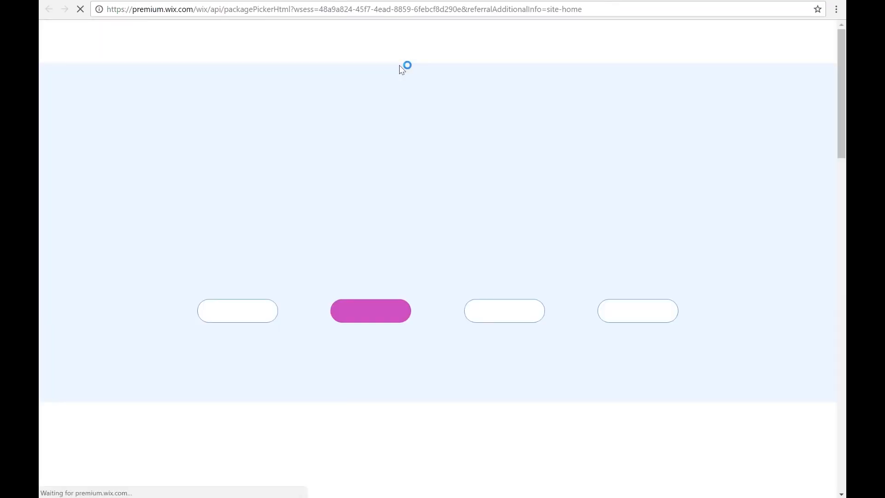
{"action": "scroll", "coordinate": [425, 261], "scroll_direction": "down", "scroll_amount": 15}
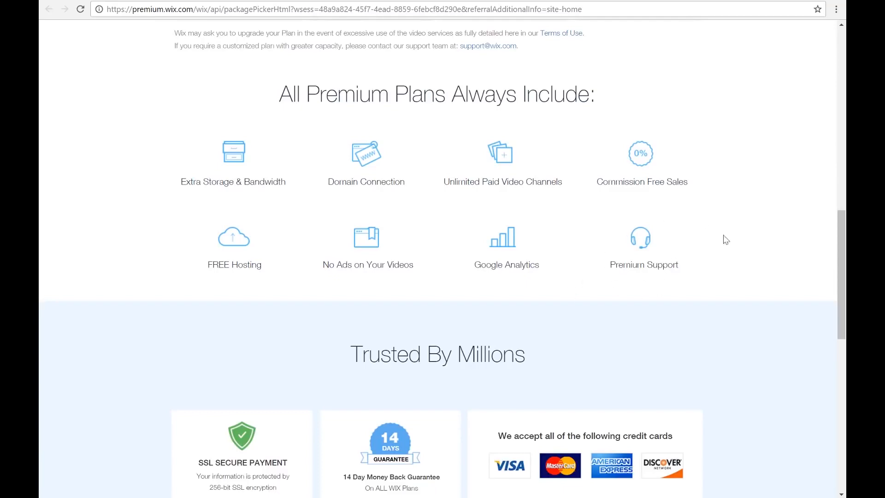
{"action": "scroll", "coordinate": [506, 239], "scroll_direction": "down", "scroll_amount": 3}
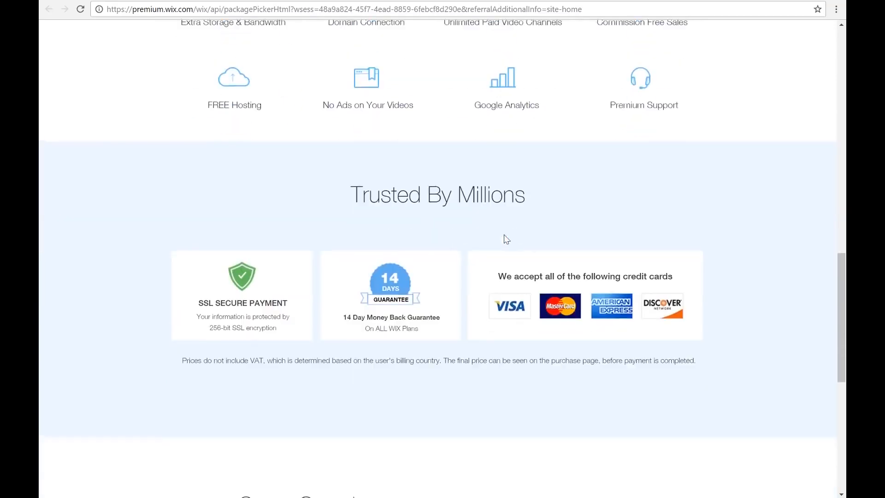
{"action": "scroll", "coordinate": [507, 239], "scroll_direction": "down", "scroll_amount": 7}
{"action": "scroll", "coordinate": [595, 159], "scroll_direction": "up", "scroll_amount": 20}
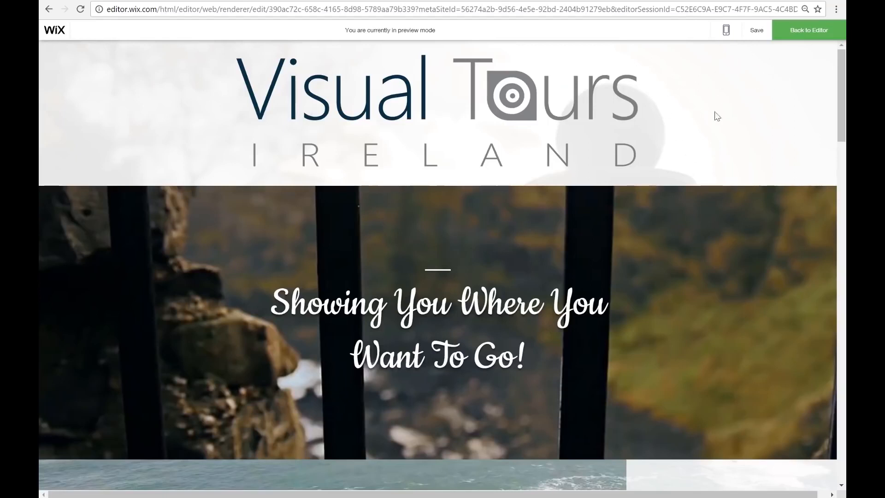
- Review the HOME page preview down to its photo gallery and social media icons, and return to the editor
{"action": "scroll", "coordinate": [594, 404], "scroll_direction": "down", "scroll_amount": 18}
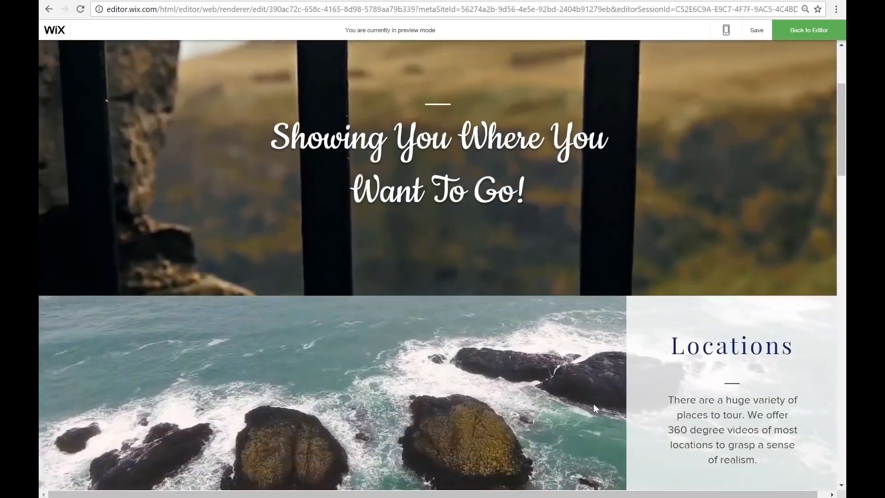
{"action": "scroll", "coordinate": [593, 404], "scroll_direction": "down", "scroll_amount": 18}
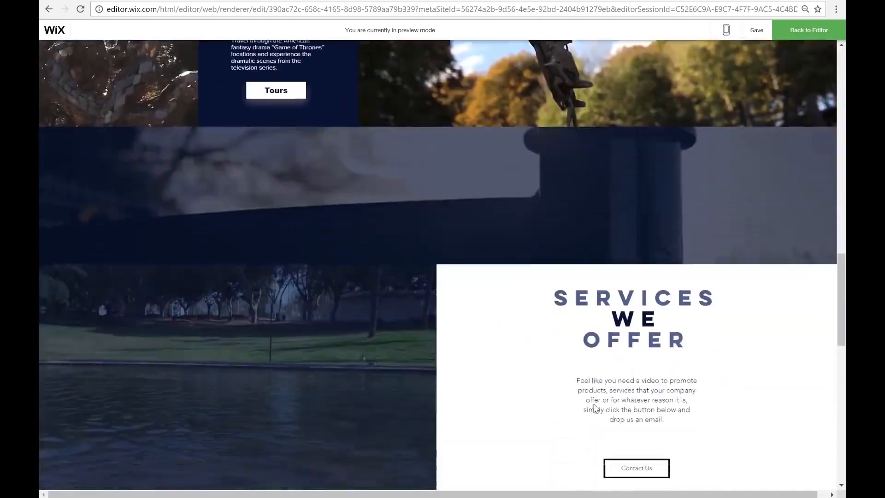
{"action": "scroll", "coordinate": [593, 407], "scroll_direction": "up", "scroll_amount": 20}
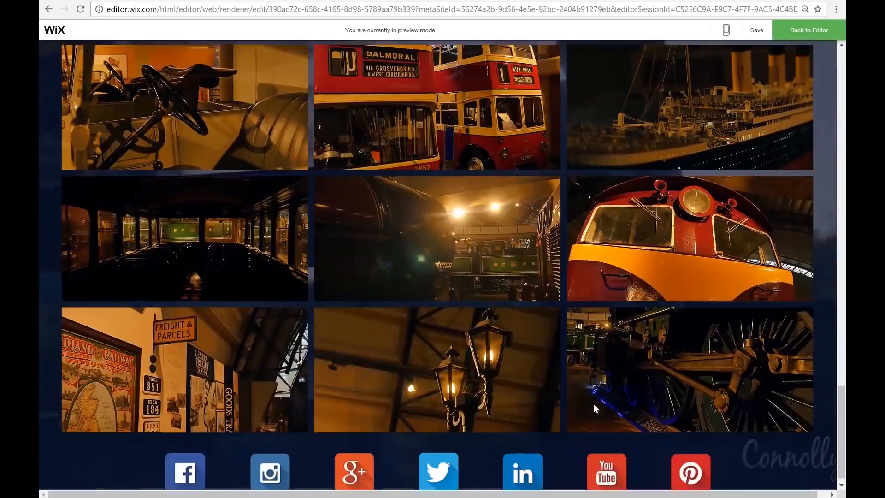
{"action": "scroll", "coordinate": [593, 402], "scroll_direction": "up", "scroll_amount": 5}
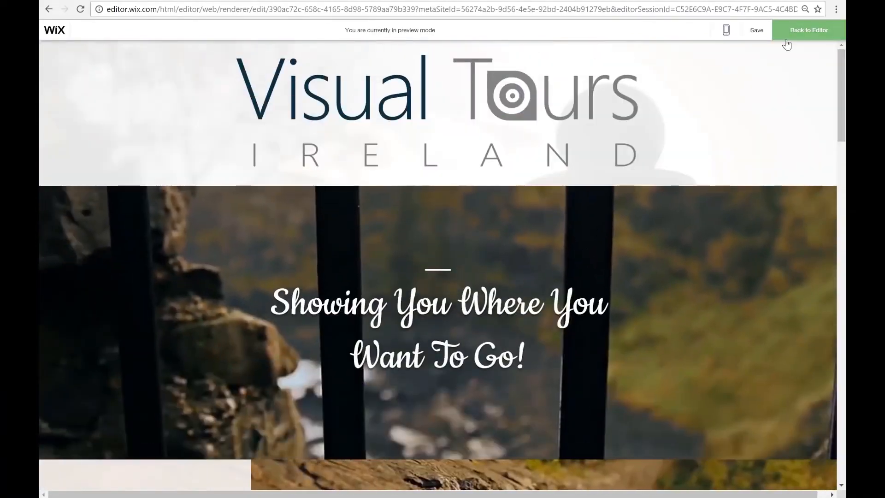
{"action": "left_click", "coordinate": [810, 39]}
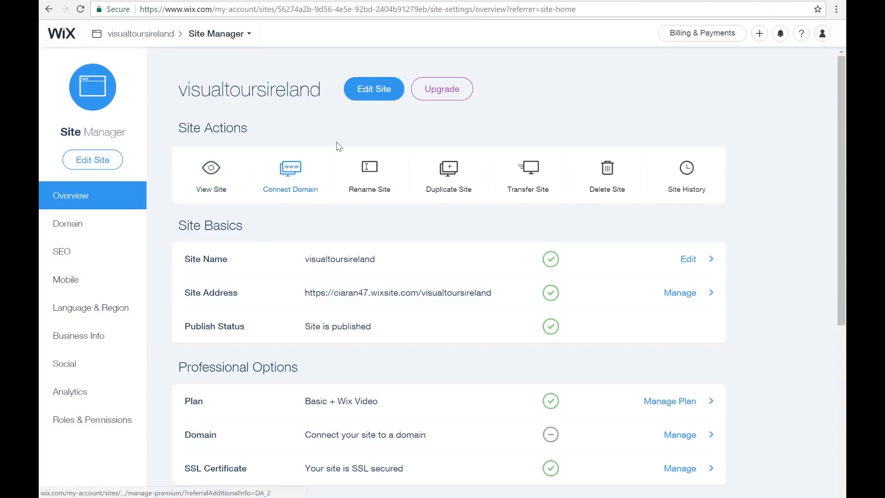
- Open the site's domain options, point out the domain part of the web address, and choose to connect a domain already owned
{"action": "left_click", "coordinate": [100, 260]}
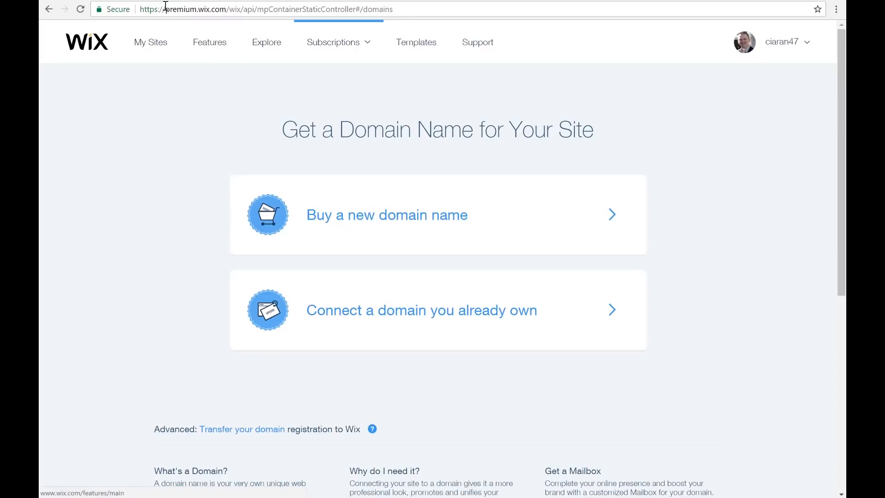
{"action": "left_click_drag", "start_coordinate": [165, 8], "coordinate": [229, 7]}
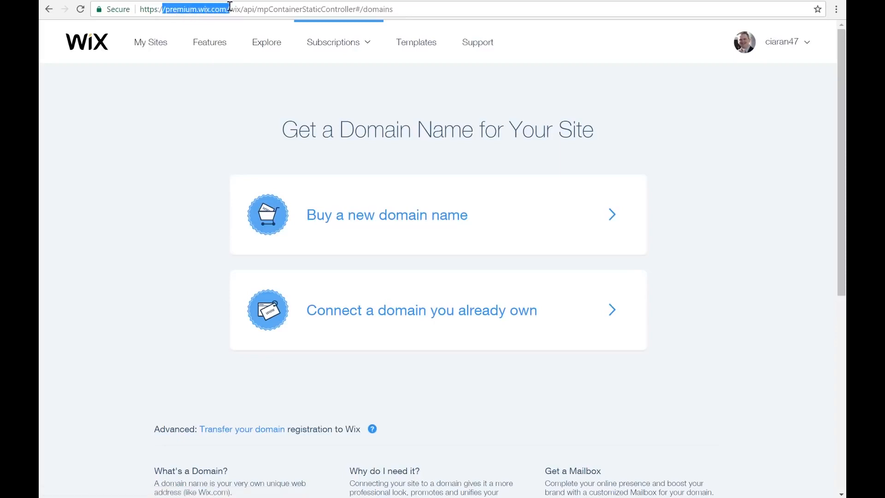
{"action": "left_click", "coordinate": [217, 94]}
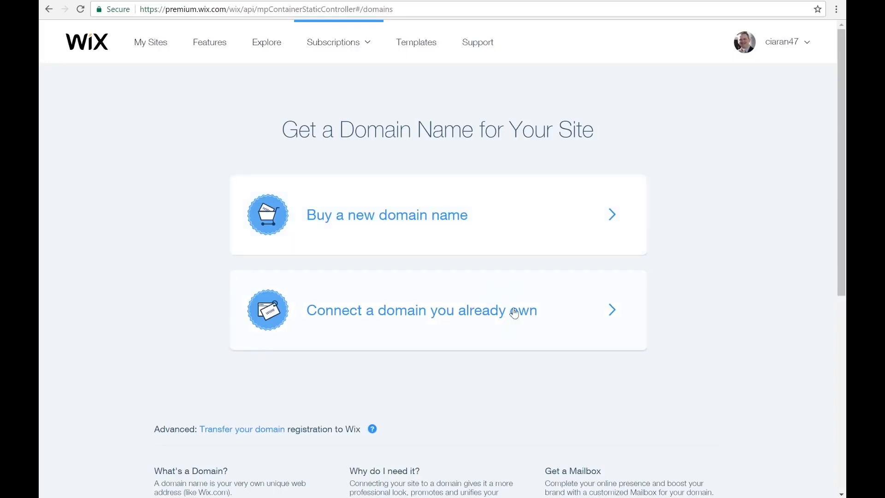
{"action": "left_click", "coordinate": [559, 310]}
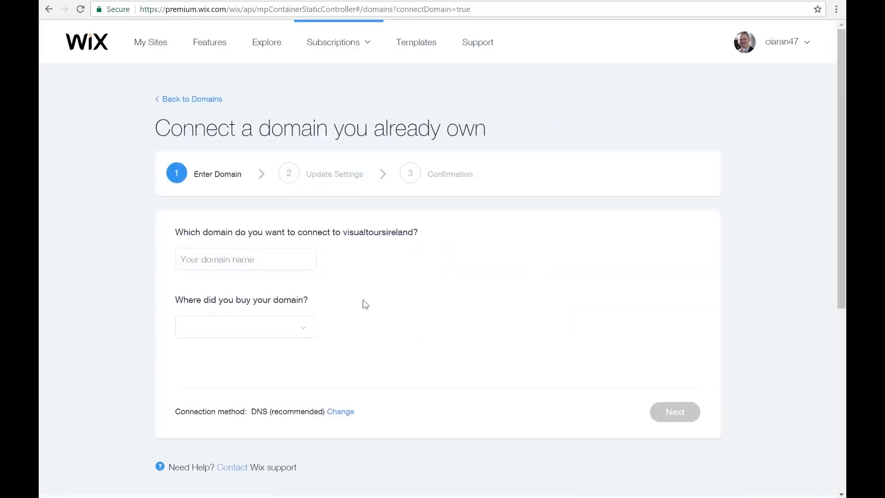
- Examine the domain connection form and its list of domain registrars, and leave it without entering a domain
{"action": "left_click", "coordinate": [292, 260]}
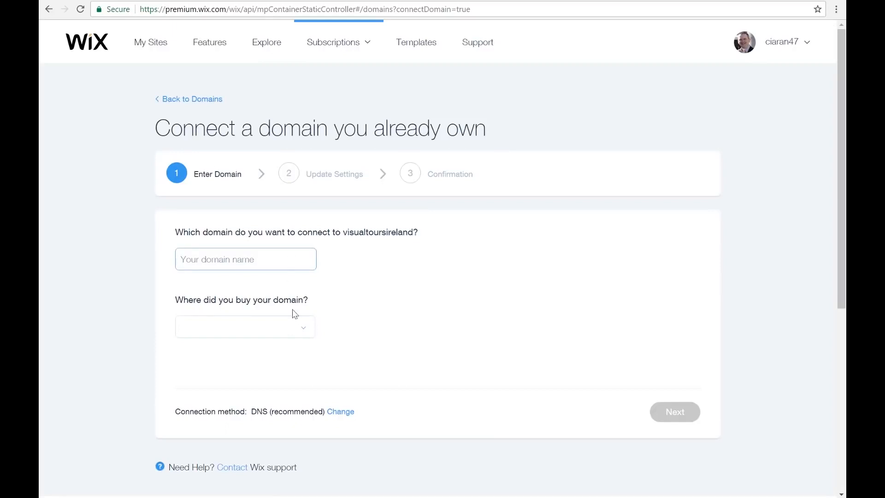
{"action": "left_click", "coordinate": [301, 329]}
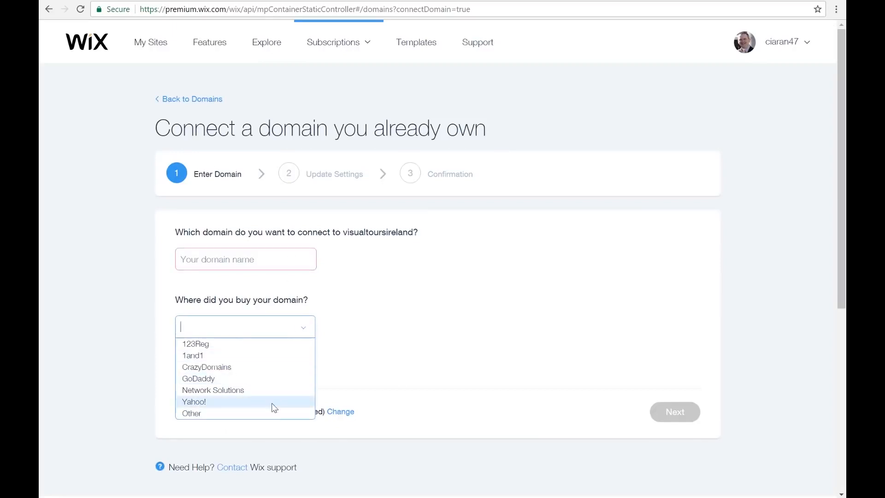
{"action": "left_click", "coordinate": [367, 370]}
{"action": "scroll", "coordinate": [367, 370], "scroll_direction": "down", "scroll_amount": 5}
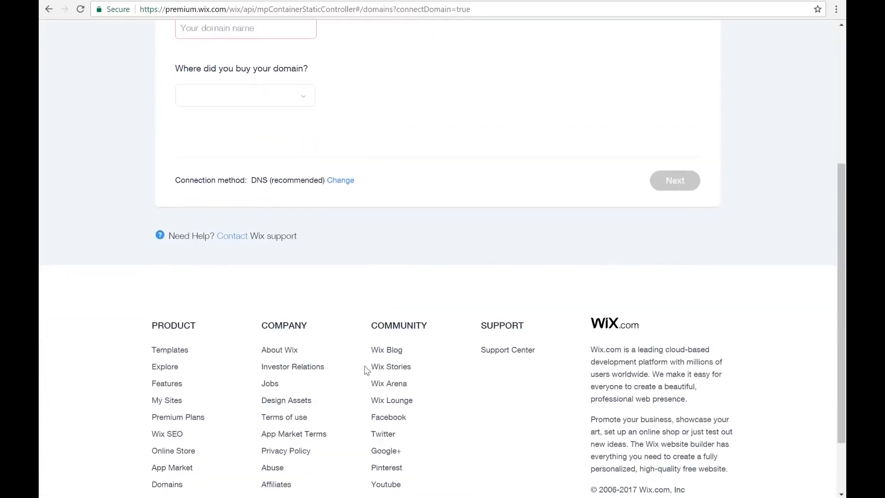
{"action": "scroll", "coordinate": [367, 370], "scroll_direction": "up", "scroll_amount": 5}
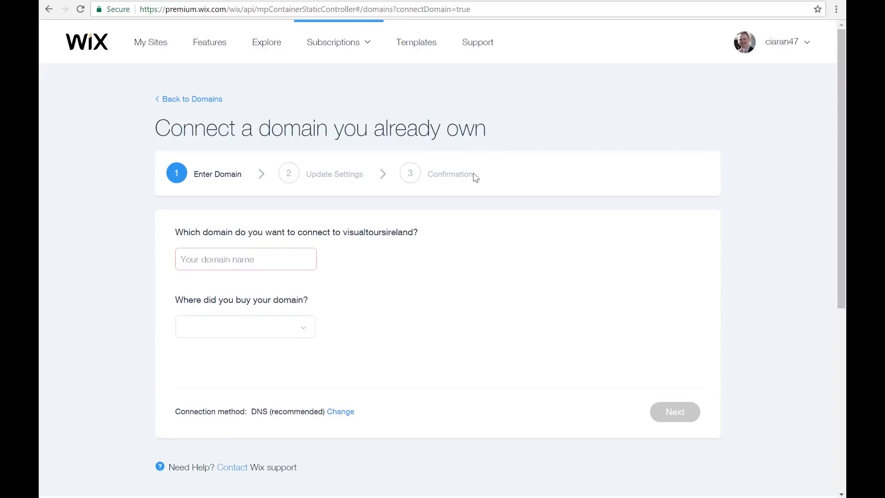
{"action": "left_click", "coordinate": [159, 52]}
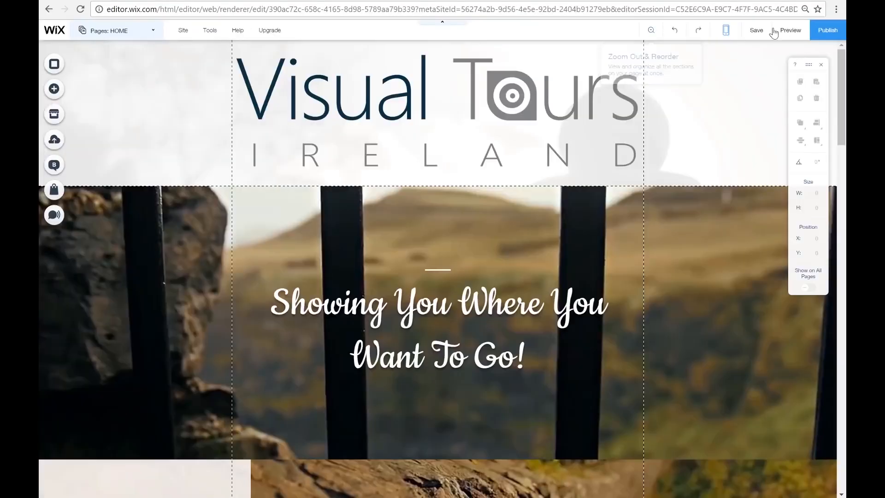
- Publish the Visual Tours Ireland site from the editor and dismiss the publishing confirmation
{"action": "left_click", "coordinate": [825, 36]}
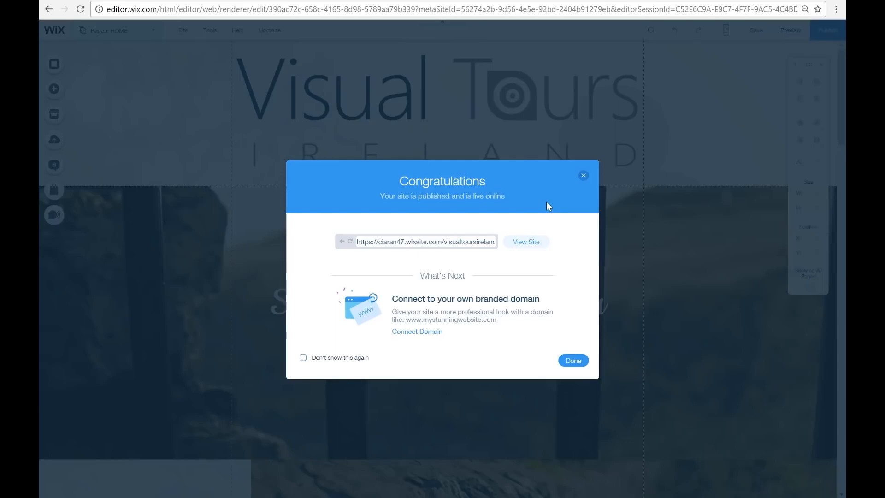
{"action": "left_click", "coordinate": [562, 361]}
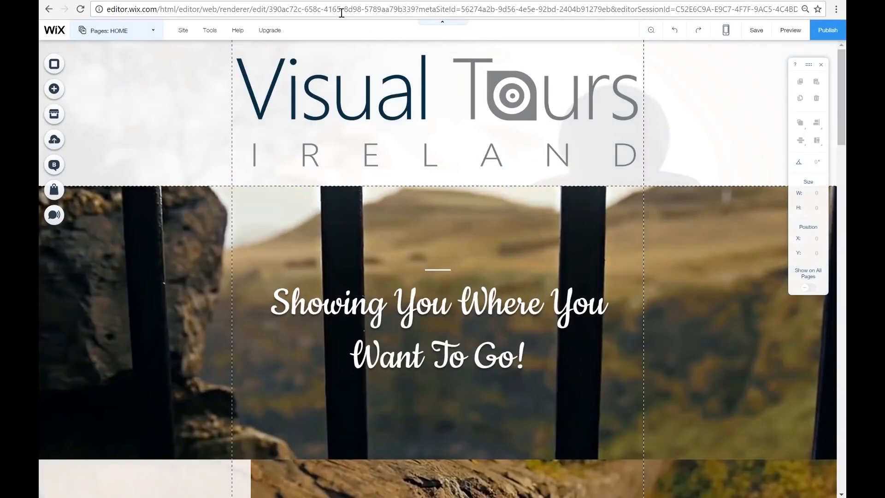
{"action": "key", "text": "ctrl+t"}
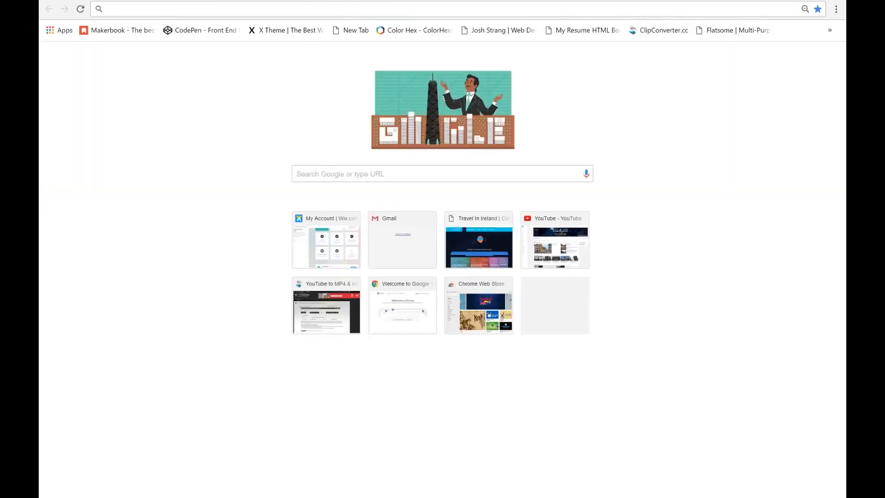
{"action": "key", "text": "ctrl+w"}
- Publish the site again and copy its full web address from the publishing confirmation
{"action": "left_click", "coordinate": [828, 30]}
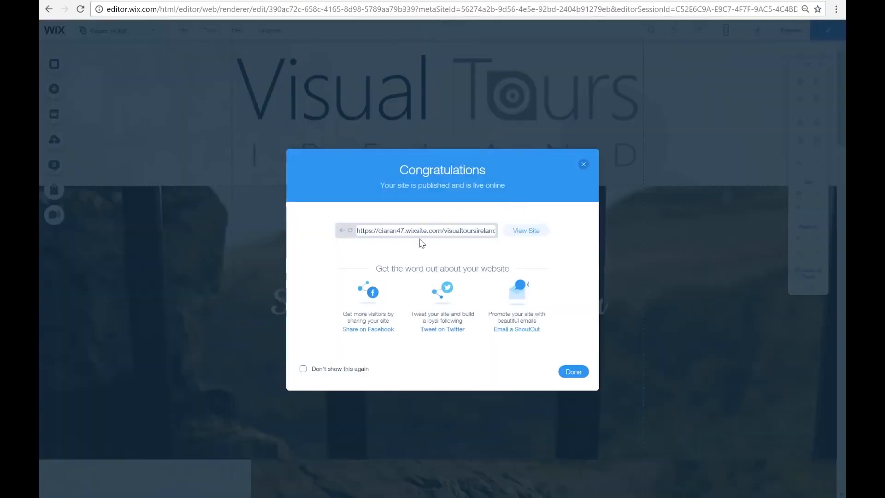
{"action": "double_click", "coordinate": [419, 232]}
{"action": "triple_click", "coordinate": [461, 234]}
{"action": "key", "text": "ctrl+c"}
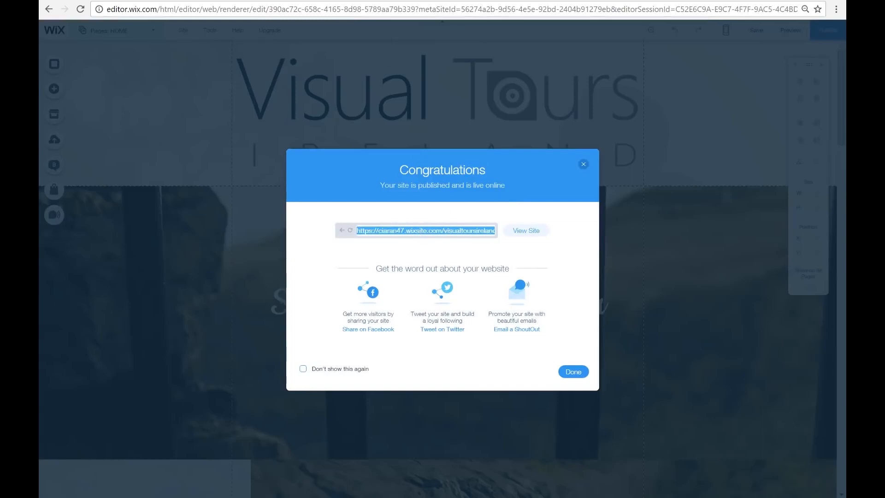
- Load the copied site address in a new browser tab and view the live homepage down to its photo gallery
{"action": "key", "text": "ctrl+t"}
{"action": "key", "text": "ctrl+v"}
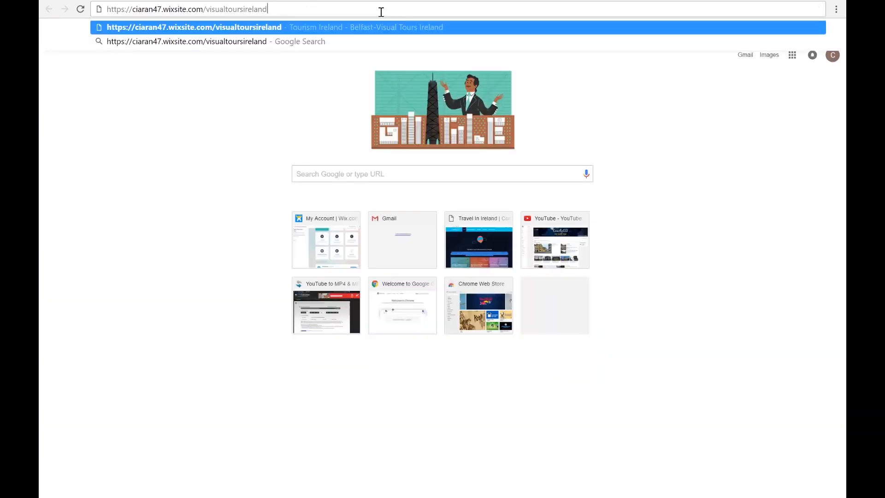
{"action": "key", "text": "Return"}
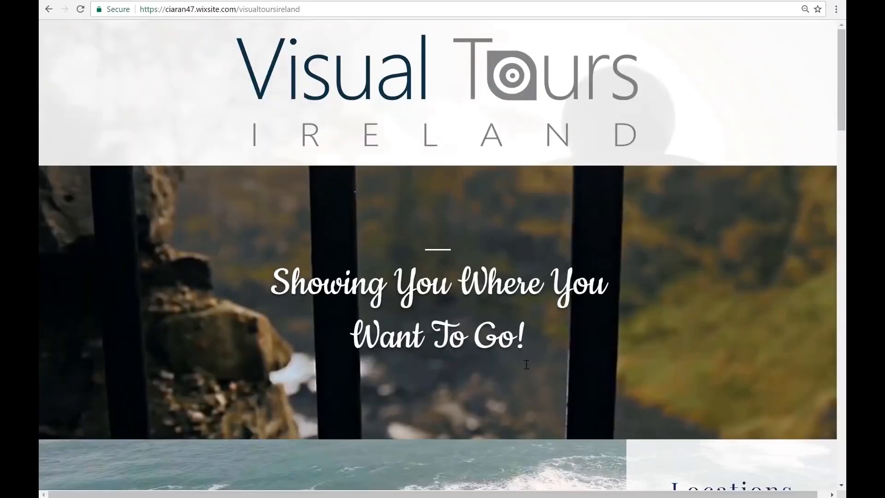
{"action": "scroll", "coordinate": [468, 301], "scroll_direction": "down", "scroll_amount": 10}
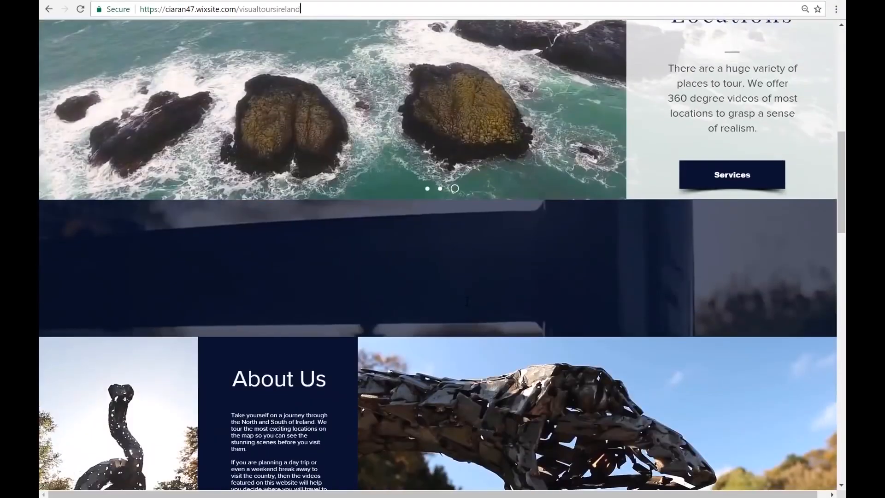
{"action": "scroll", "coordinate": [467, 302], "scroll_direction": "down", "scroll_amount": 15}
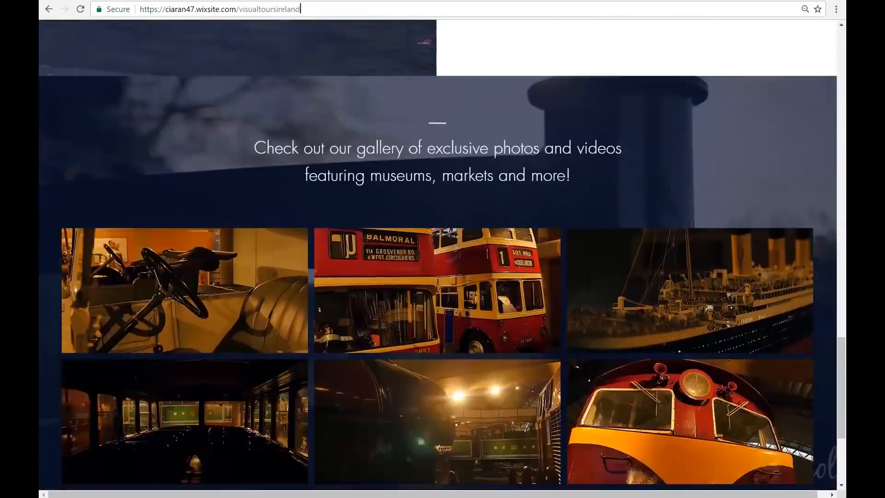